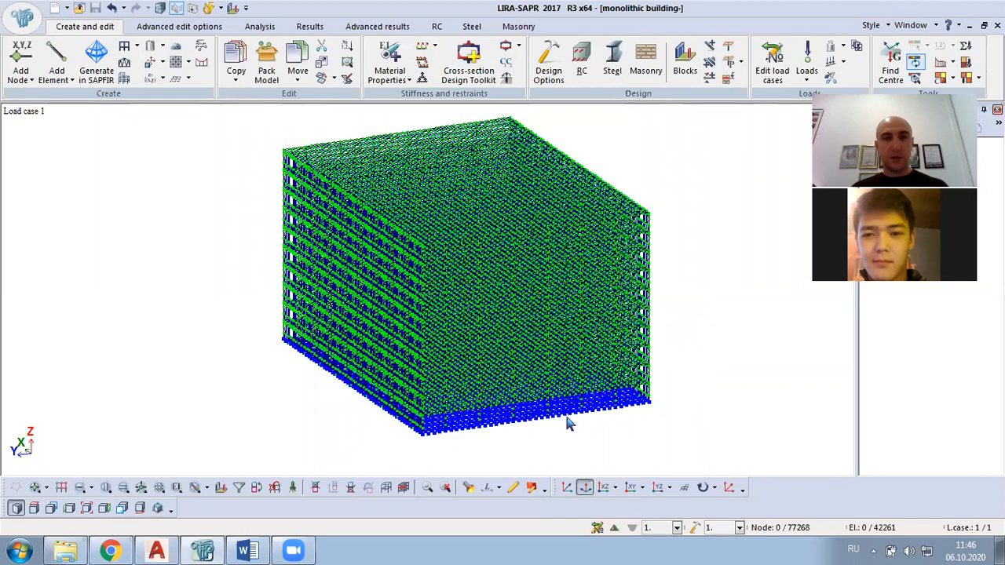
Select all model elements that have the stiffness type 6. Plate H 20 (Wall - 1).
left_click(390, 62)
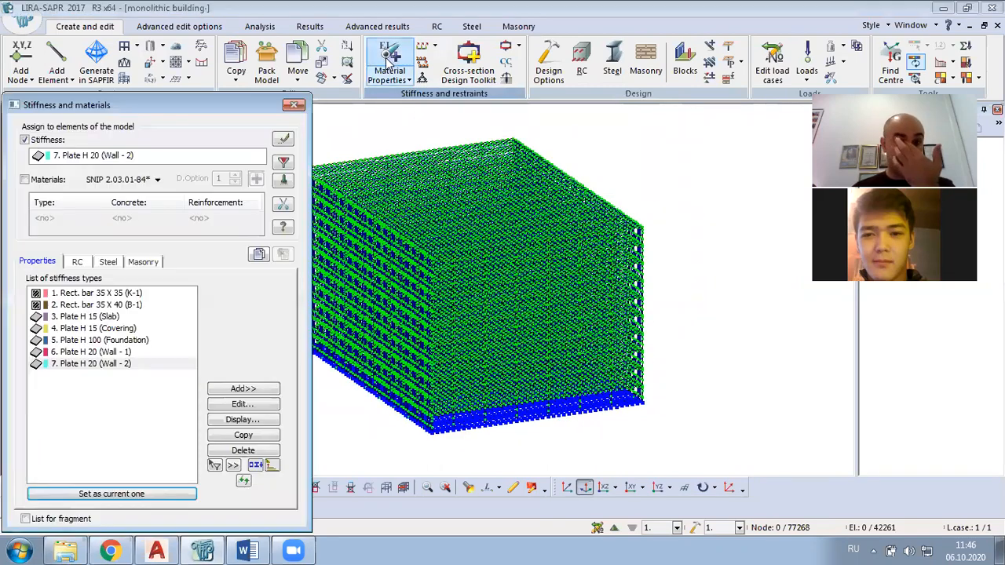
double_click(116, 352)
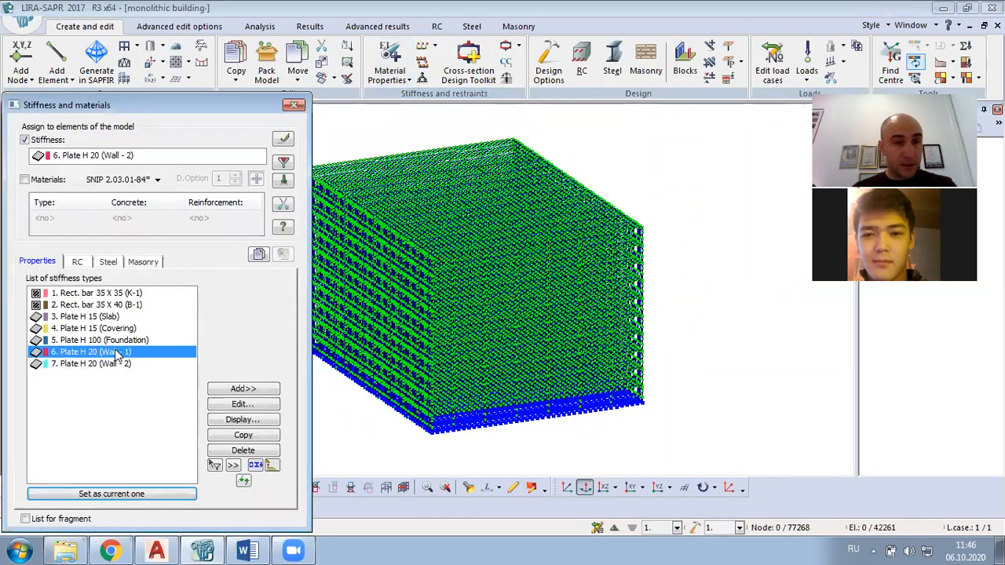
left_click(283, 162)
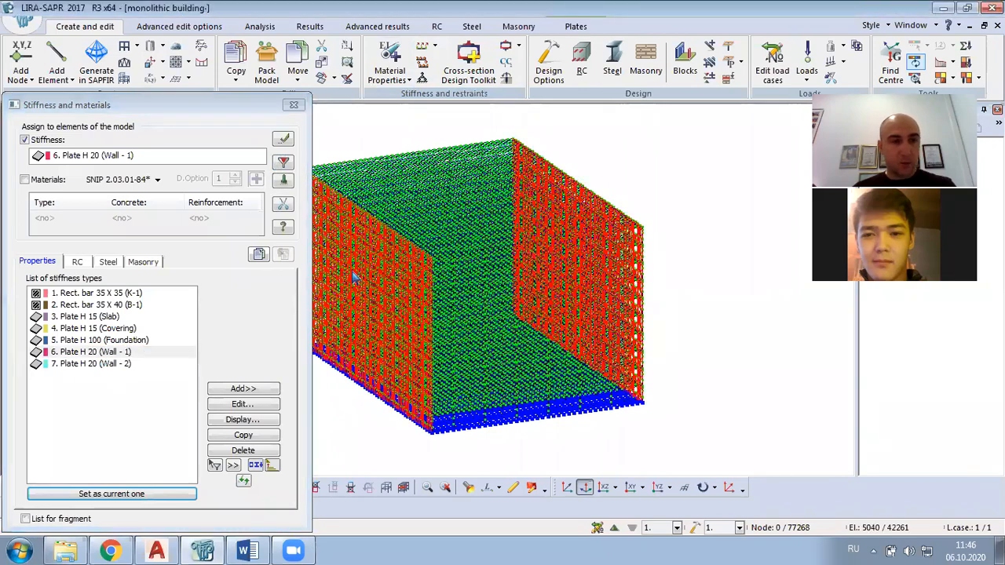
Examine the selected wall elements in 3D and in the XZ projection, down to the openings of the lower storeys.
scroll(481, 407, "down", 2)
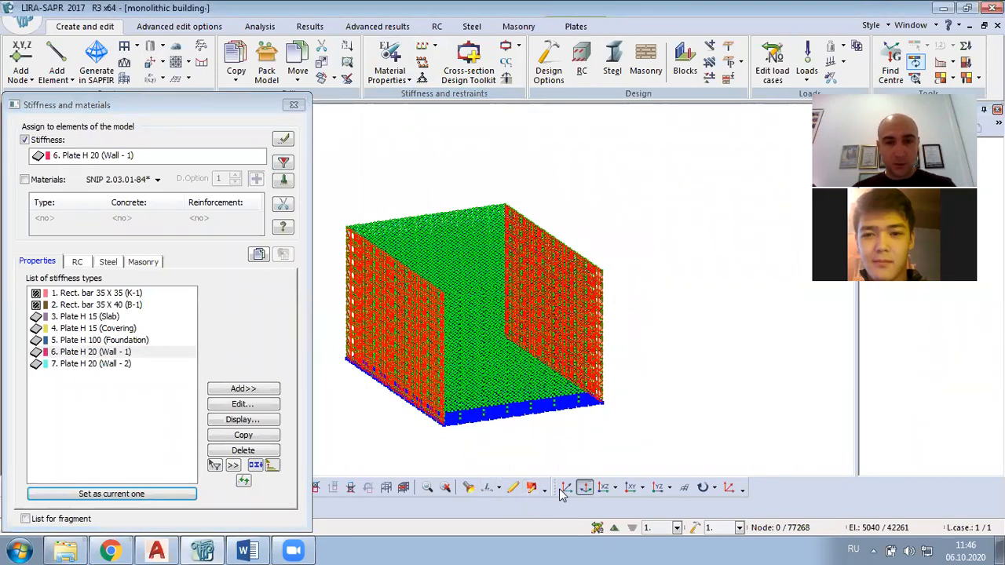
left_click(566, 488)
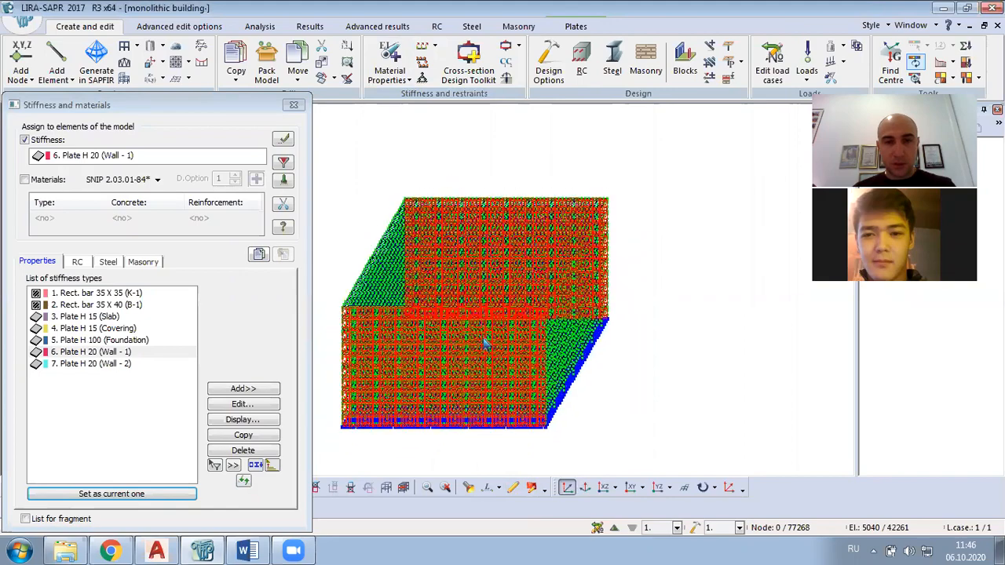
scroll(558, 350, "up", 3)
middle_click_drag(597, 357, 527, 333)
middle_click_drag(593, 314, 552, 433)
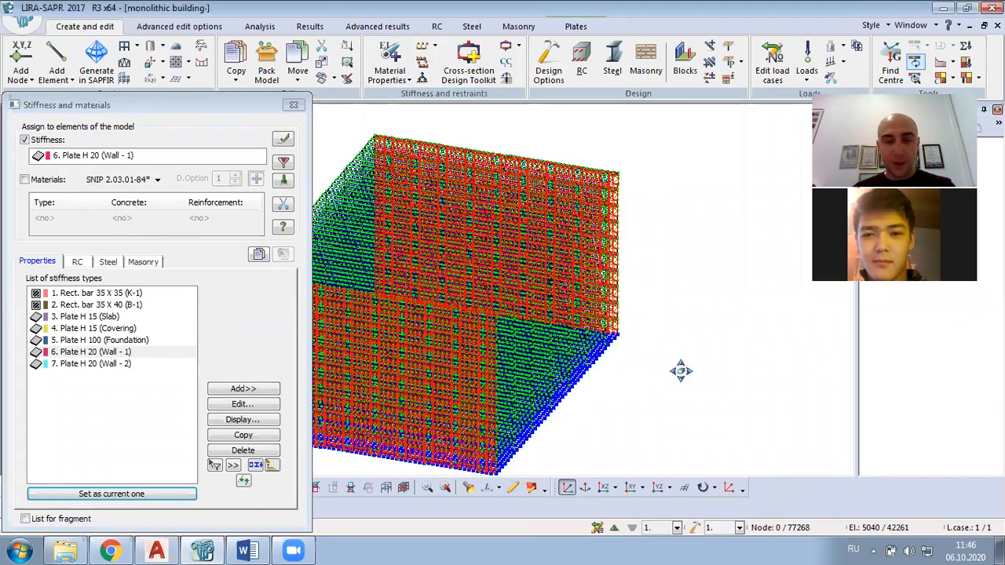
left_click(604, 488)
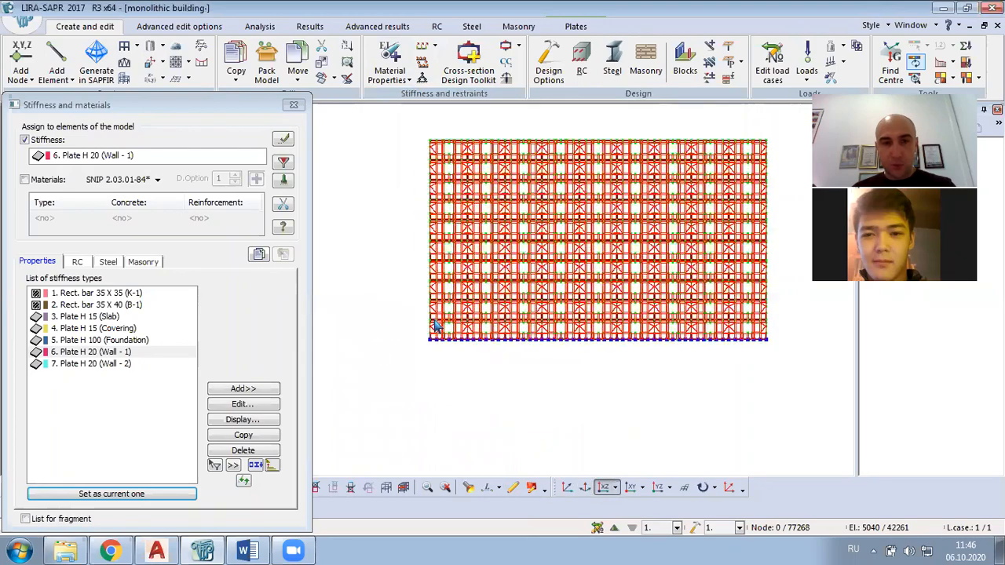
scroll(442, 313, "up", 5)
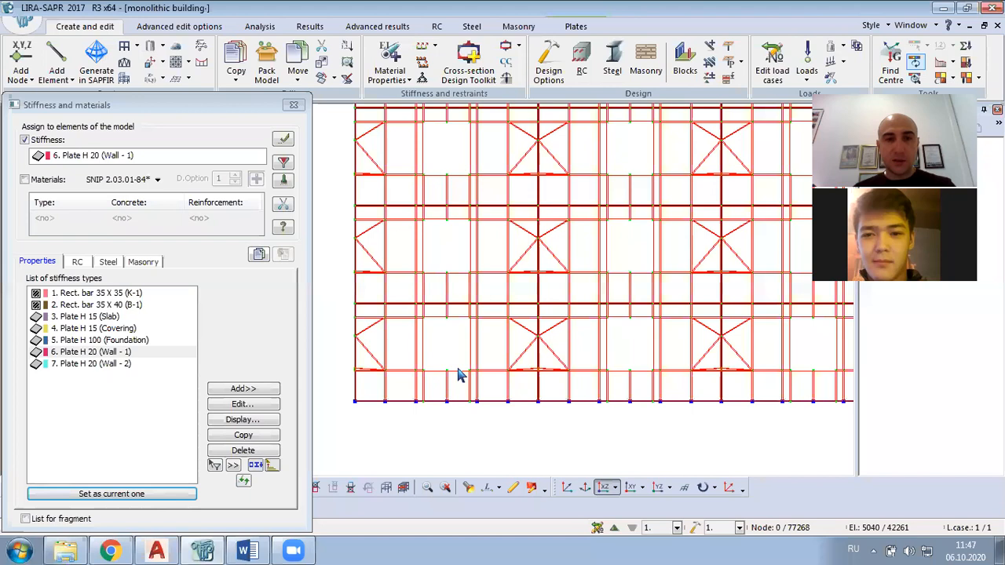
scroll(459, 402, "down", 1)
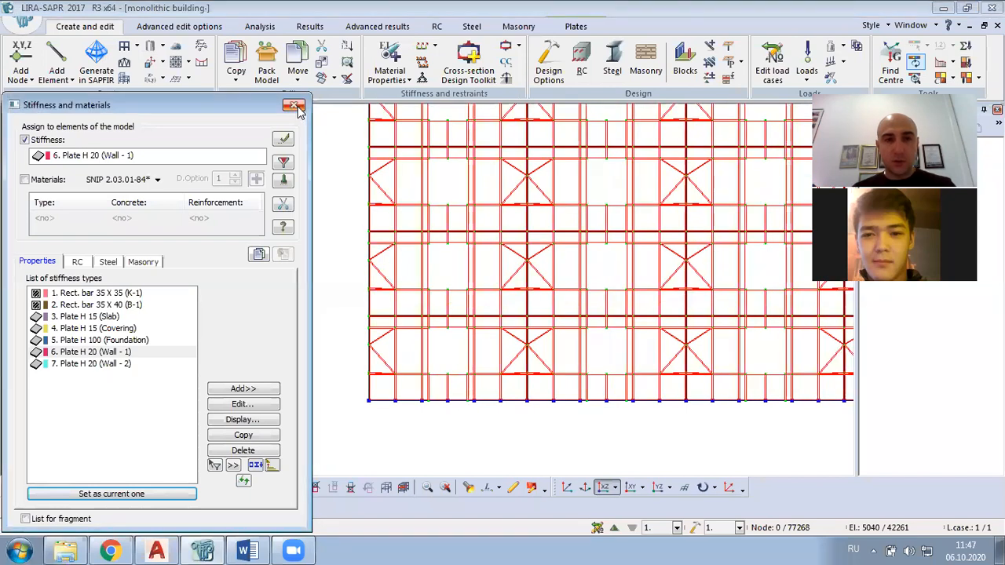
Close the stiffness settings and isolate the selected wall elements with Fragmentation.
left_click(295, 107)
scroll(437, 327, "up", 2)
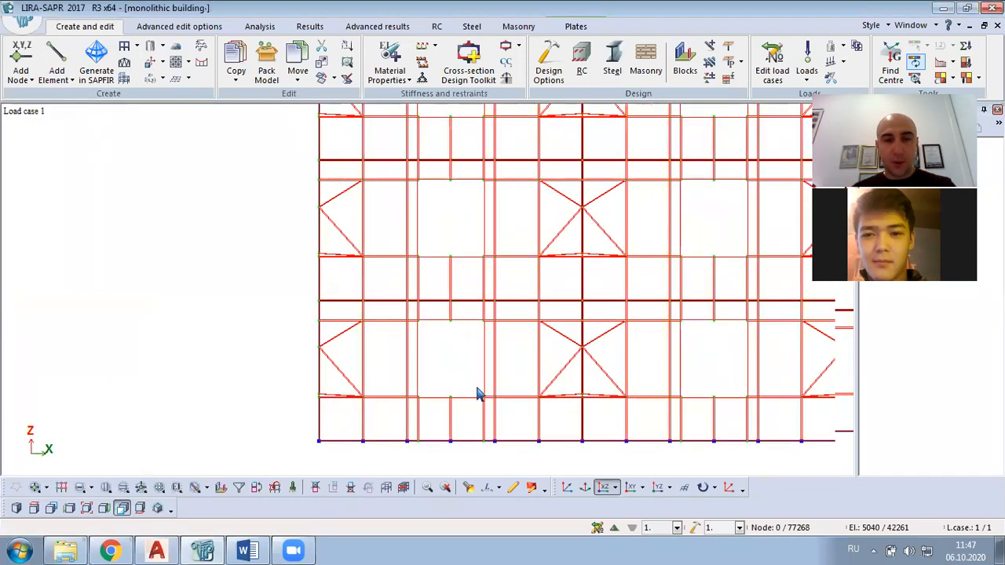
right_click(71, 196)
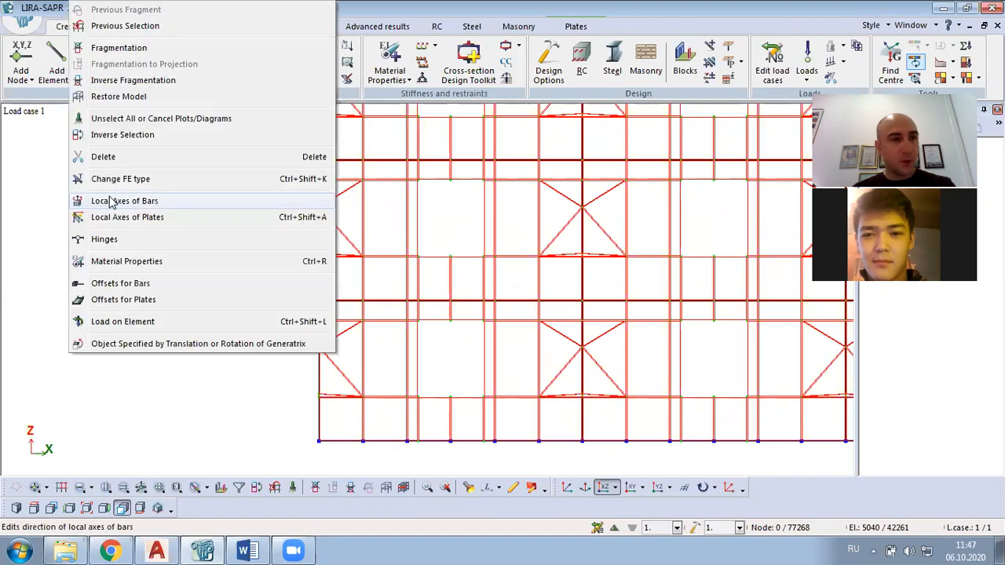
left_click(122, 48)
Measure the width of a ground-floor window opening in the isolated wall between its two lower corner nodes.
middle_click_drag(287, 385, 188, 441)
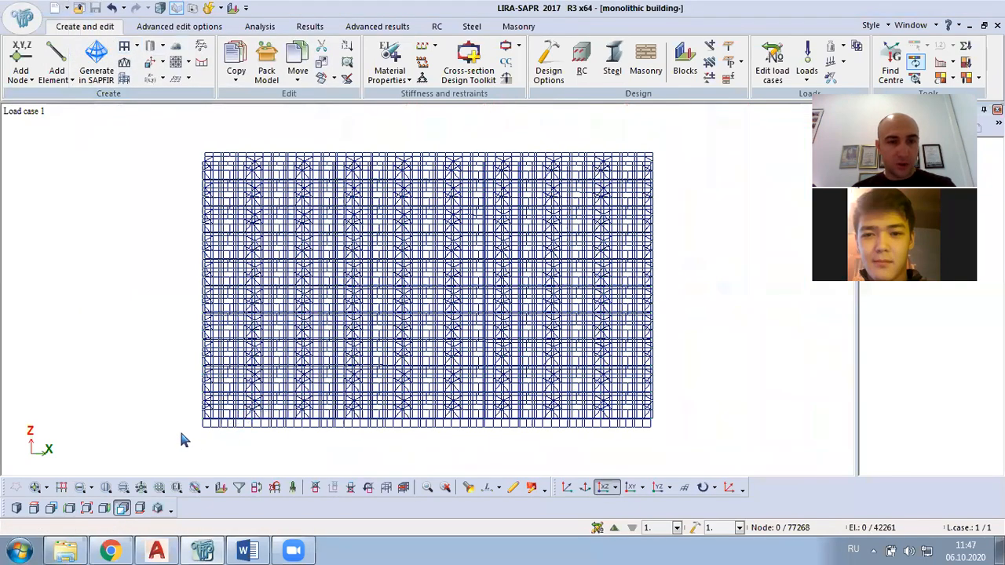
scroll(188, 439, "up", 1)
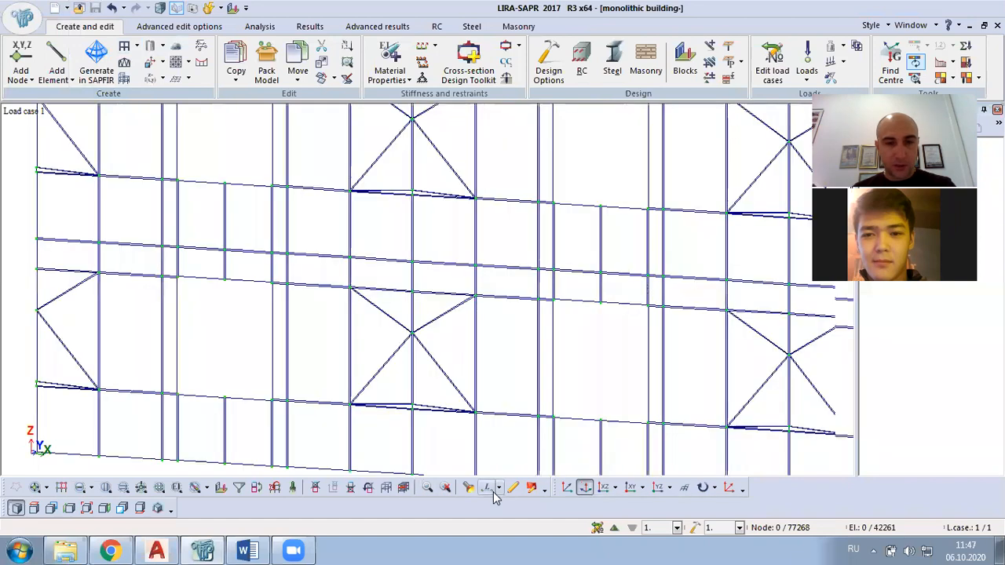
left_click(486, 493)
left_click(180, 396)
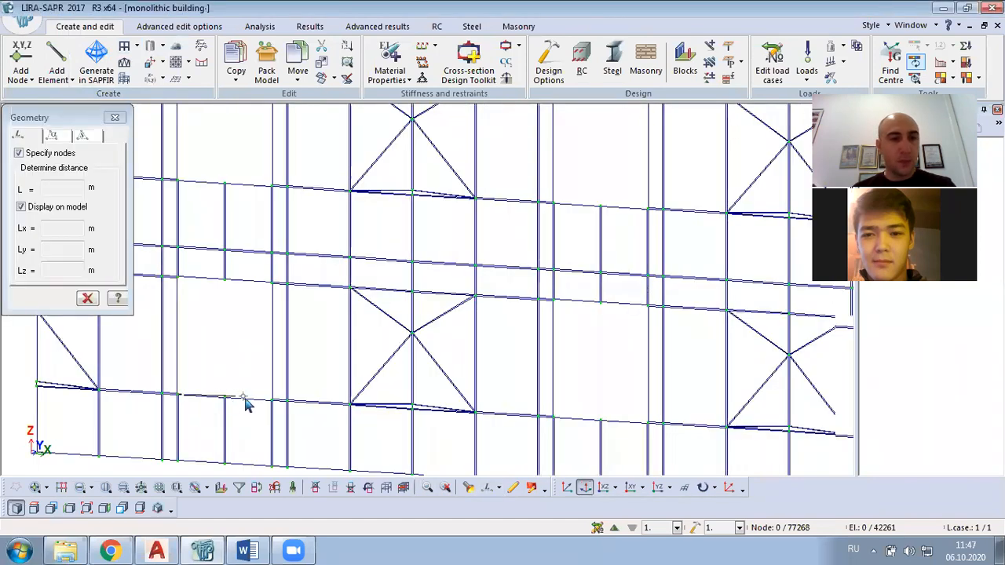
left_click(272, 401)
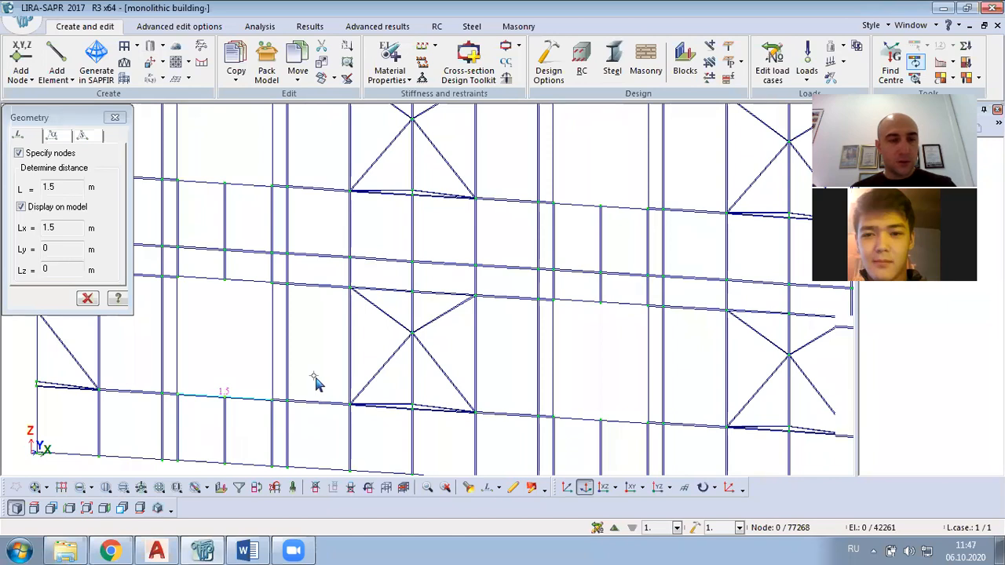
Measure the height of the same window opening between its upper and lower corner nodes.
middle_click_drag(215, 354, 280, 353)
scroll(280, 353, "up", 1)
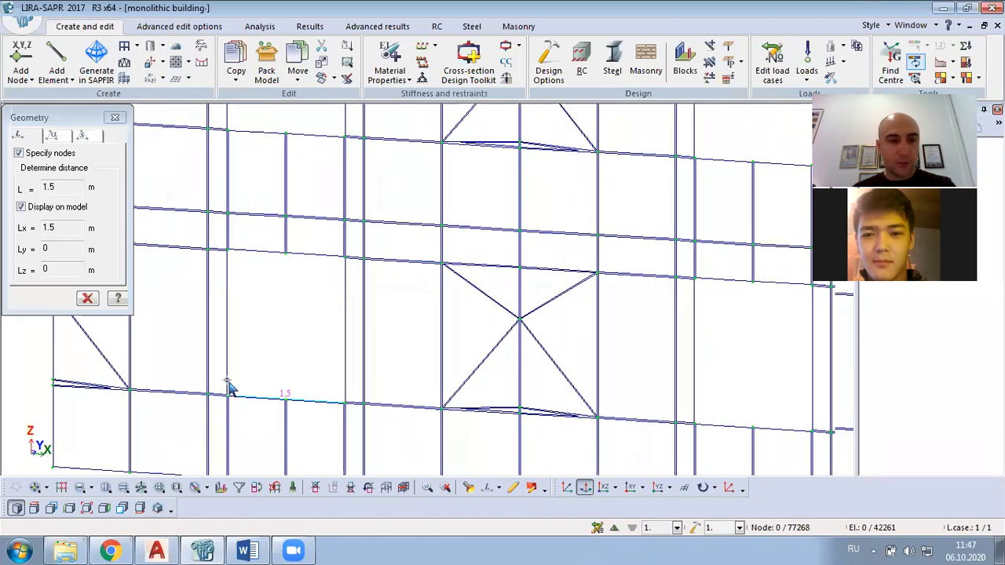
left_click(228, 250)
left_click(226, 396)
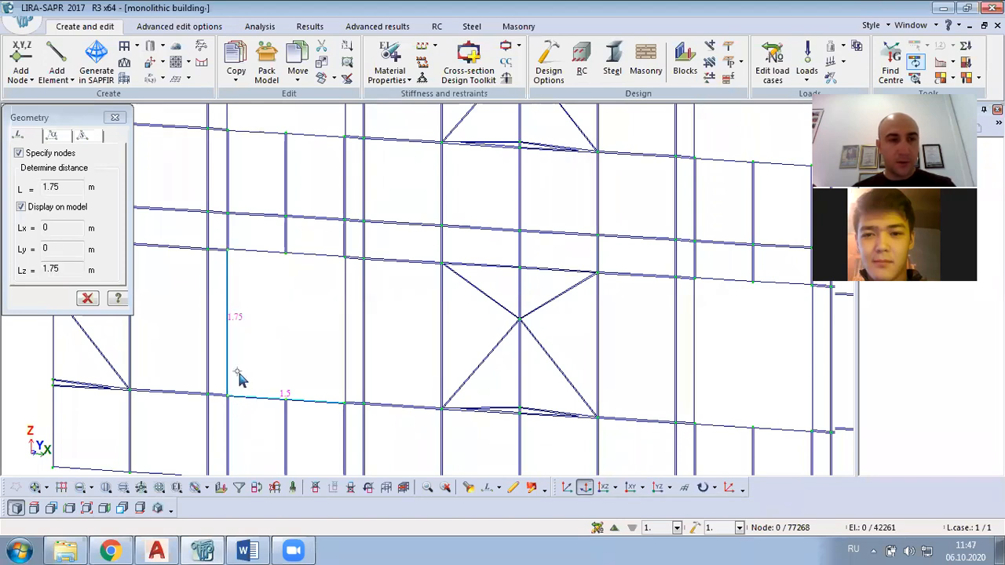
Restore the complete building model from the isolated wall fragment.
scroll(259, 339, "down", 2)
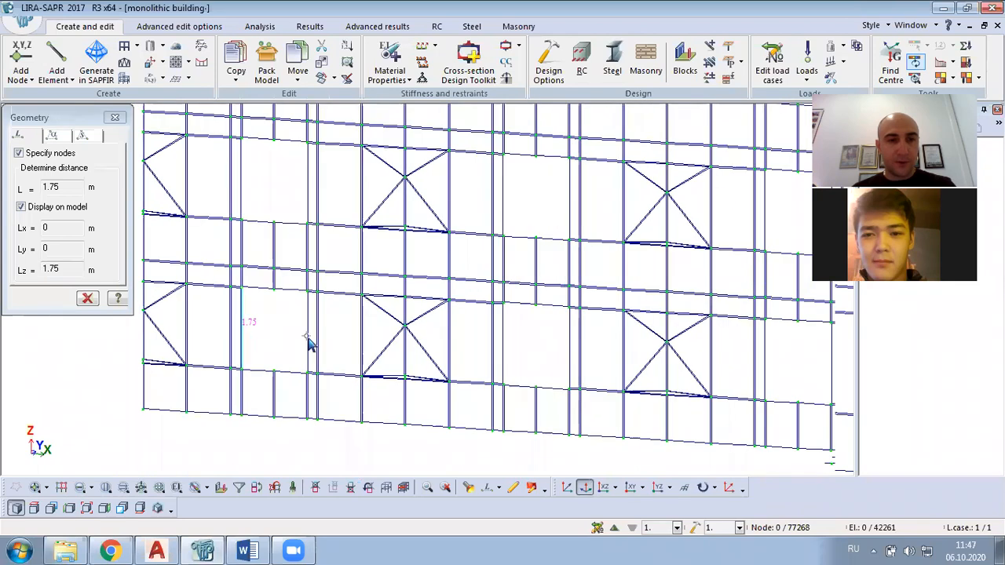
scroll(312, 343, "down", 2)
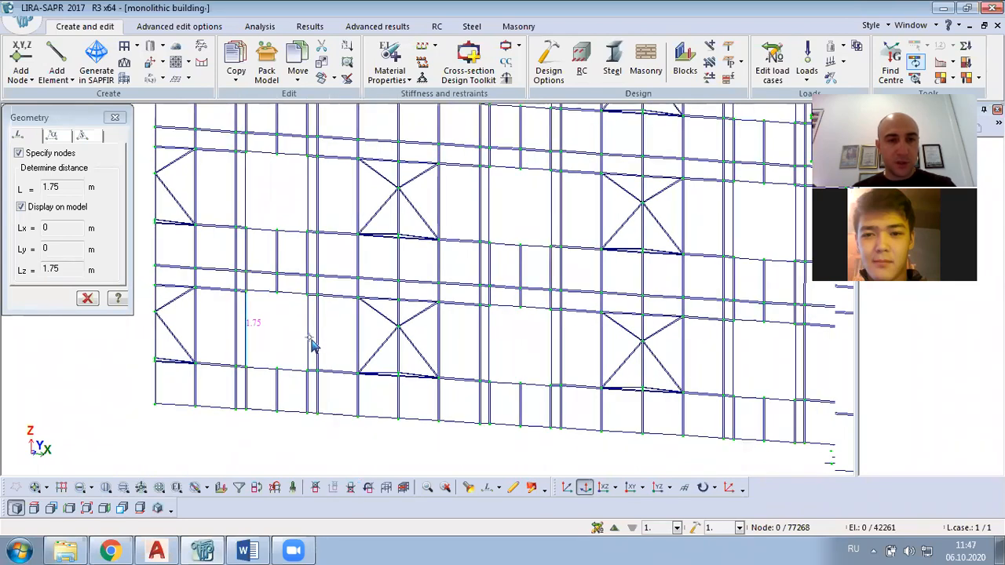
middle_click_drag(310, 338, 313, 340)
scroll(323, 382, "up", 2)
middle_click_drag(324, 383, 246, 326)
right_click(165, 222)
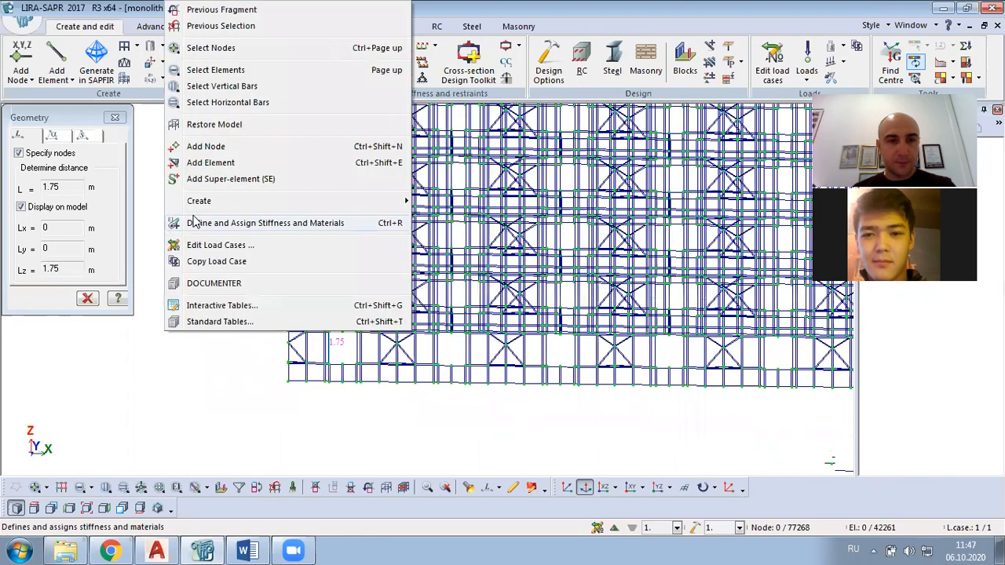
left_click(348, 444)
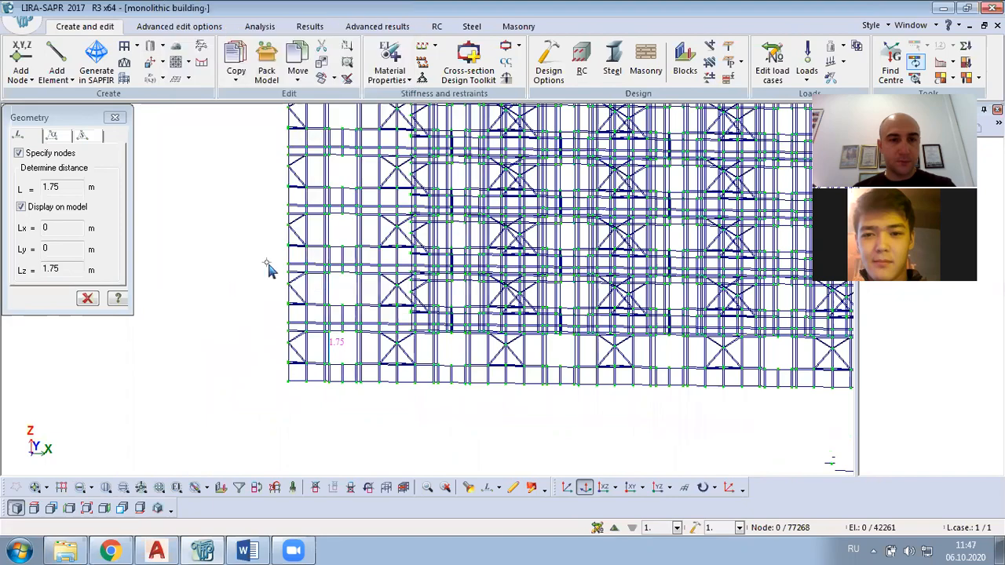
right_click(162, 179)
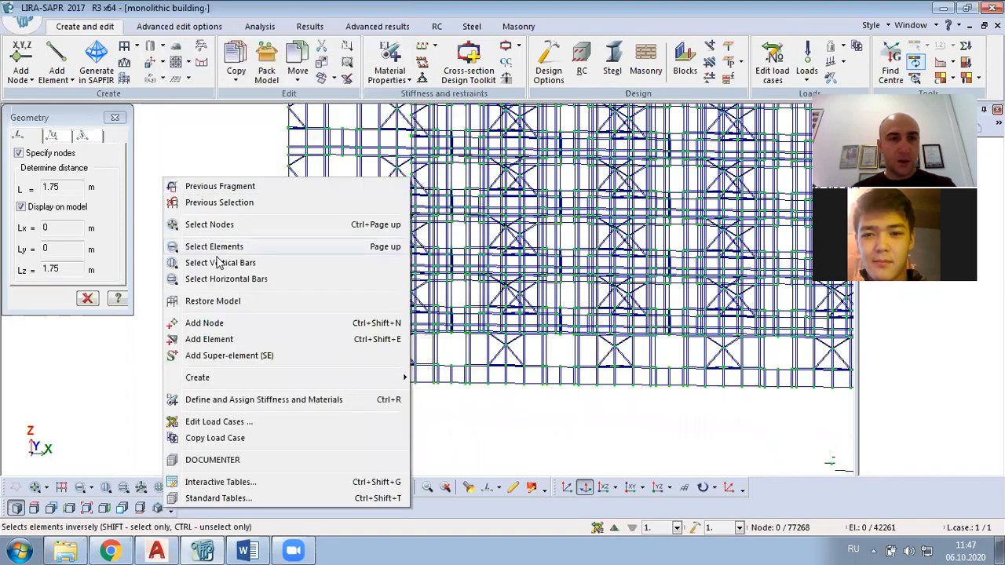
left_click(229, 303)
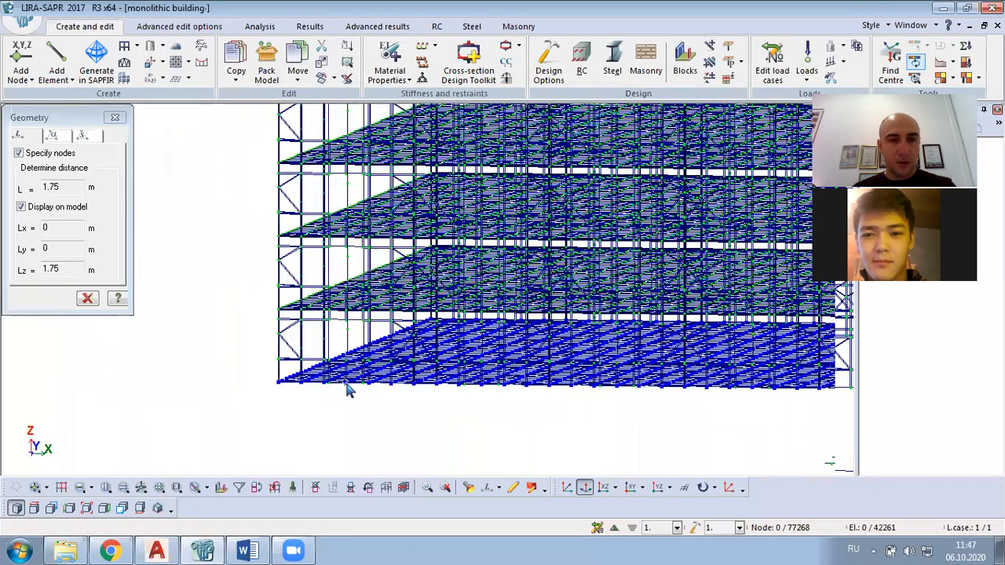
Measure the column spacing along the X direction from the corner node on the foundation slab's edge.
scroll(408, 314, "up", 2)
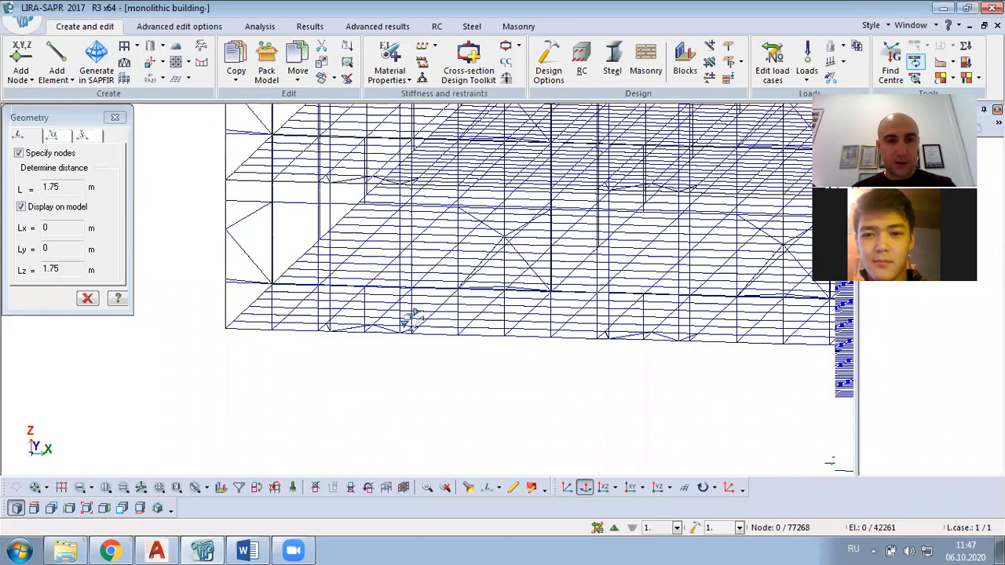
scroll(402, 443, "down", 1)
left_click(491, 492)
left_click(179, 341)
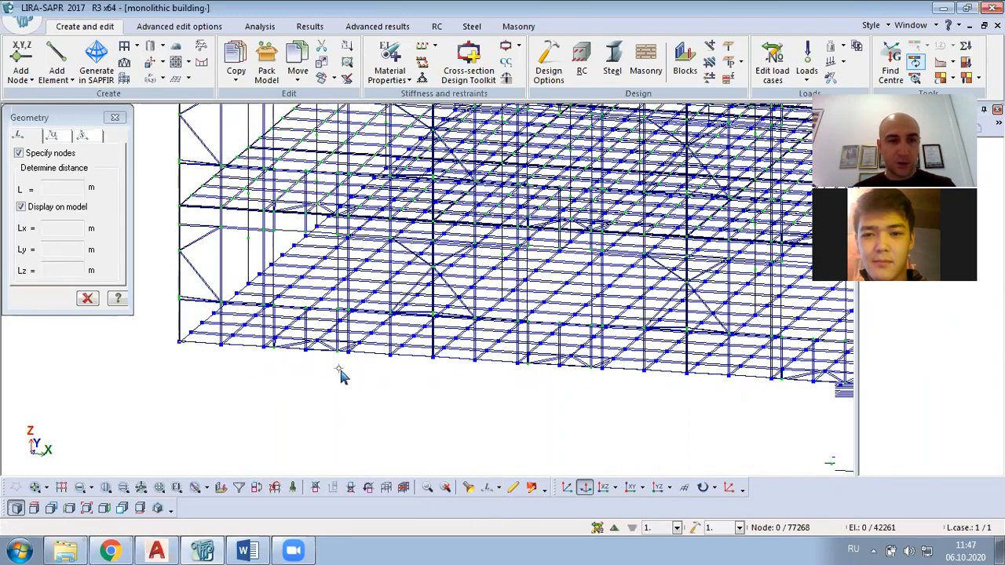
left_click(432, 357)
Measure the column spacing along the Y direction from the same foundation corner node.
middle_click_drag(348, 373, 284, 252)
left_click(585, 396)
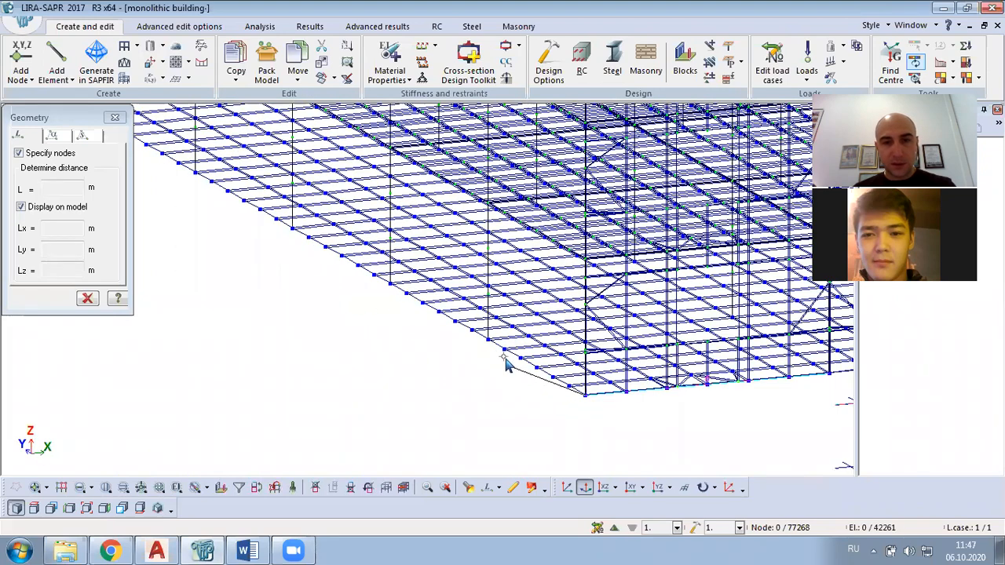
left_click(489, 342)
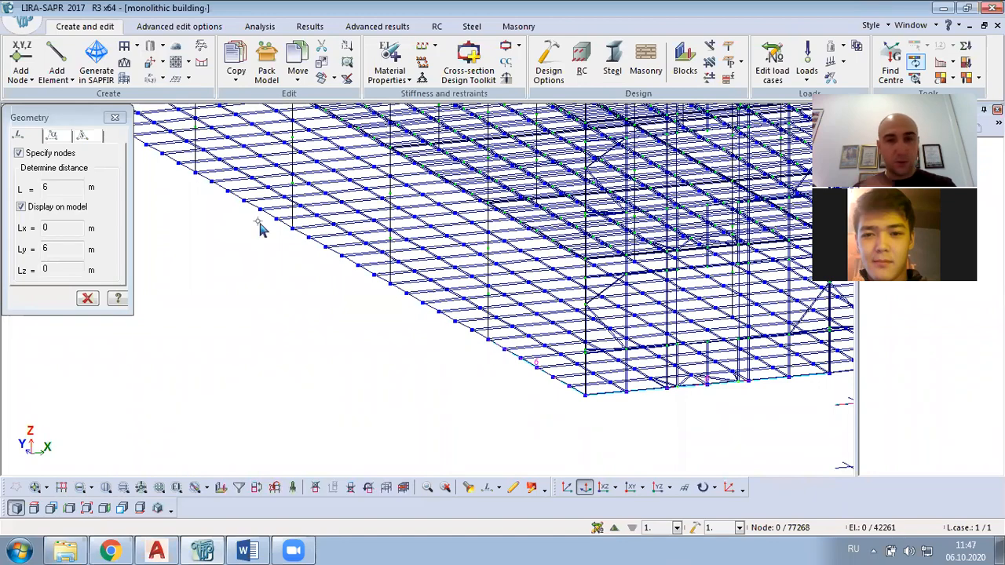
Examine the building's bays and foundation in the XZ projection and in 3D.
scroll(257, 220, "down", 1)
scroll(322, 314, "down", 1)
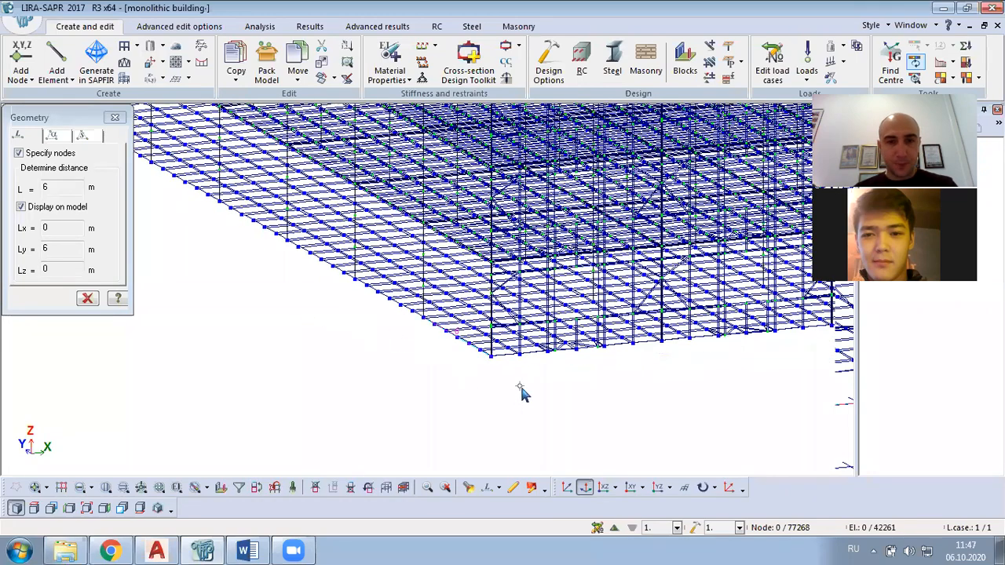
middle_click_drag(487, 430, 600, 492)
left_click(604, 488)
scroll(441, 366, "up", 3)
scroll(286, 250, "down", 5)
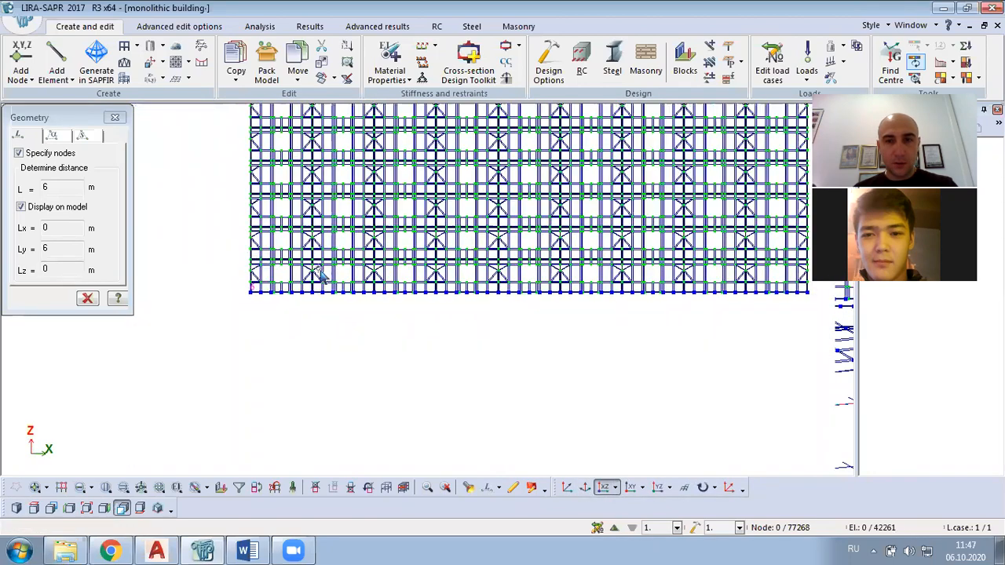
scroll(320, 273, "down", 1)
middle_click_drag(730, 309, 379, 412)
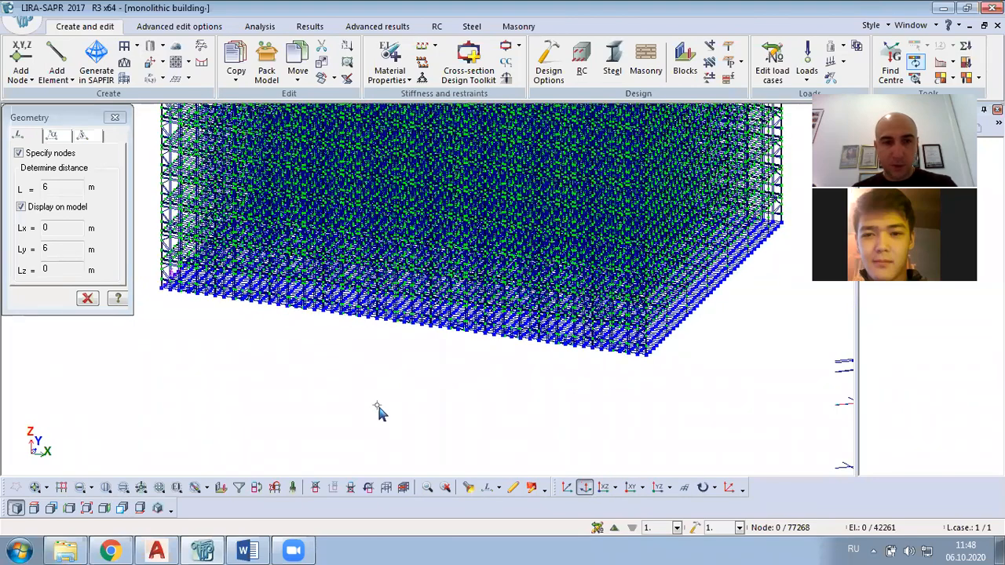
Measure the foundation slab's full length along X and its full width along Y between corner nodes.
left_click(159, 292)
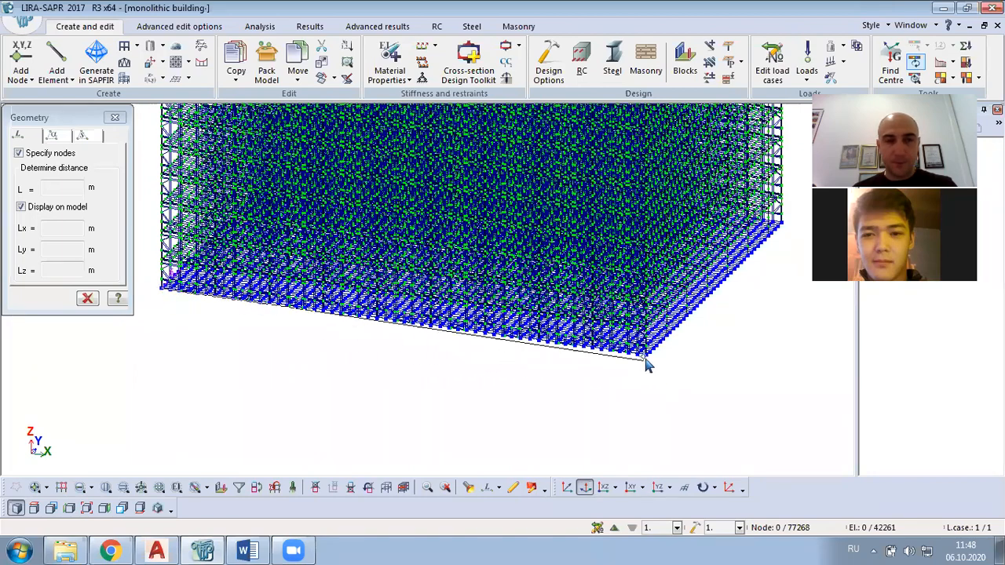
left_click(658, 355)
middle_click_drag(617, 392, 518, 435)
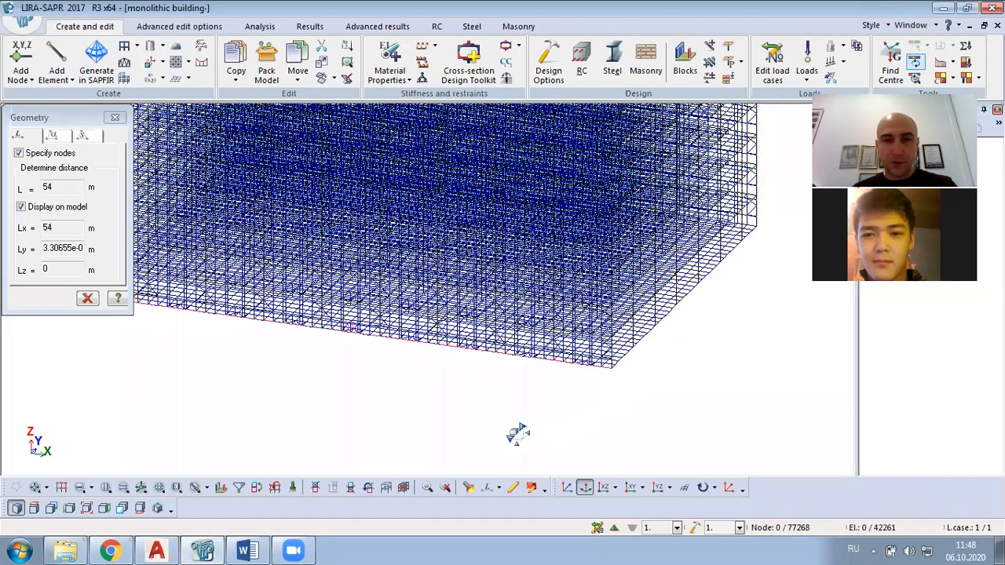
middle_click_drag(416, 418, 446, 406)
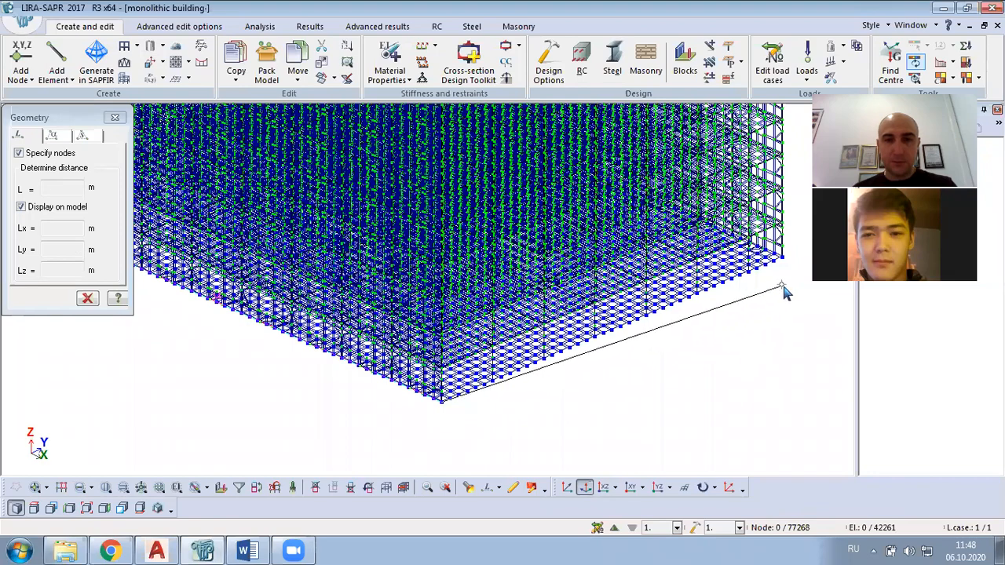
left_click(782, 260)
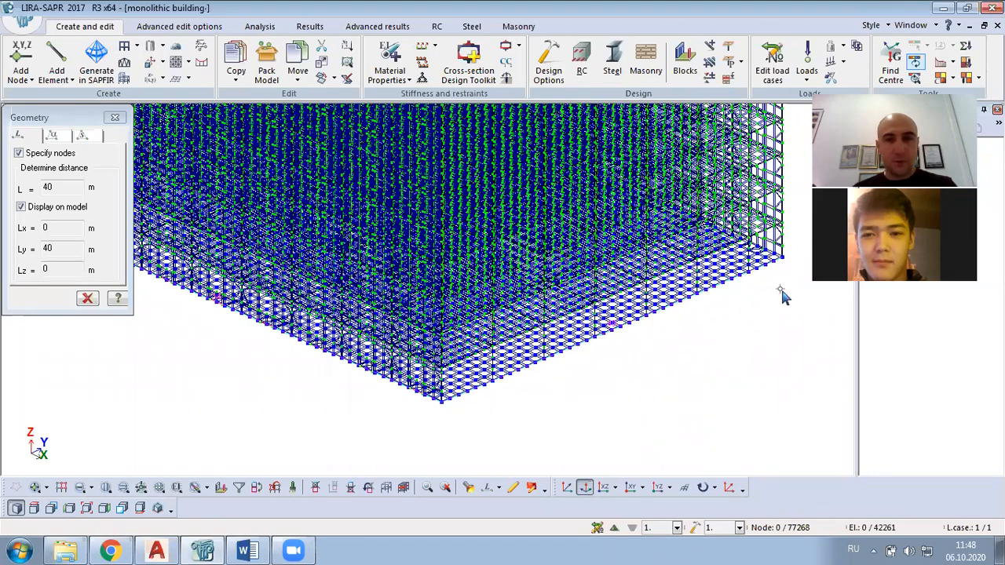
middle_click_drag(782, 309, 681, 339)
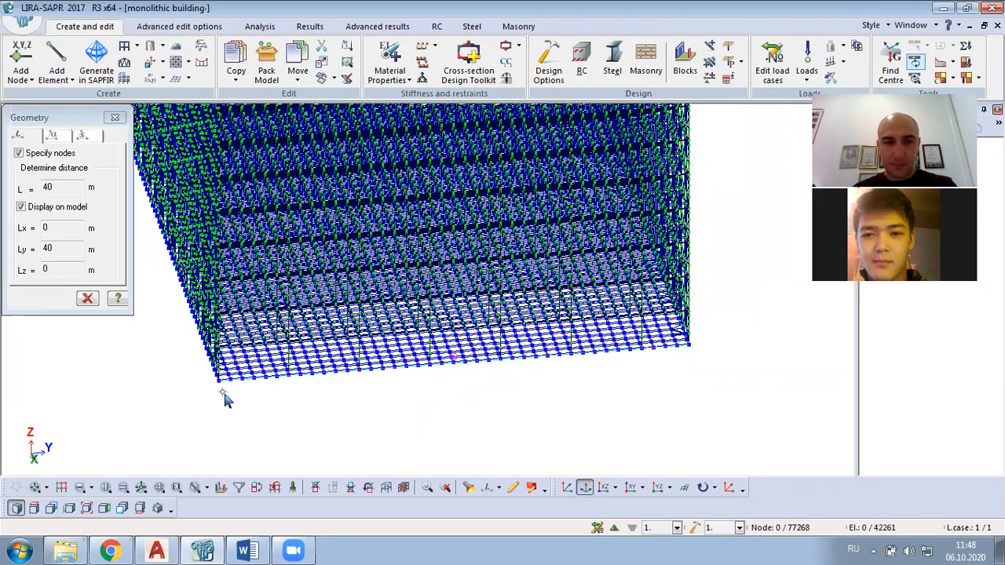
Show the building in the XZ projection and enable selection of both nodes and elements.
middle_click_drag(223, 393, 298, 389)
left_click(603, 488)
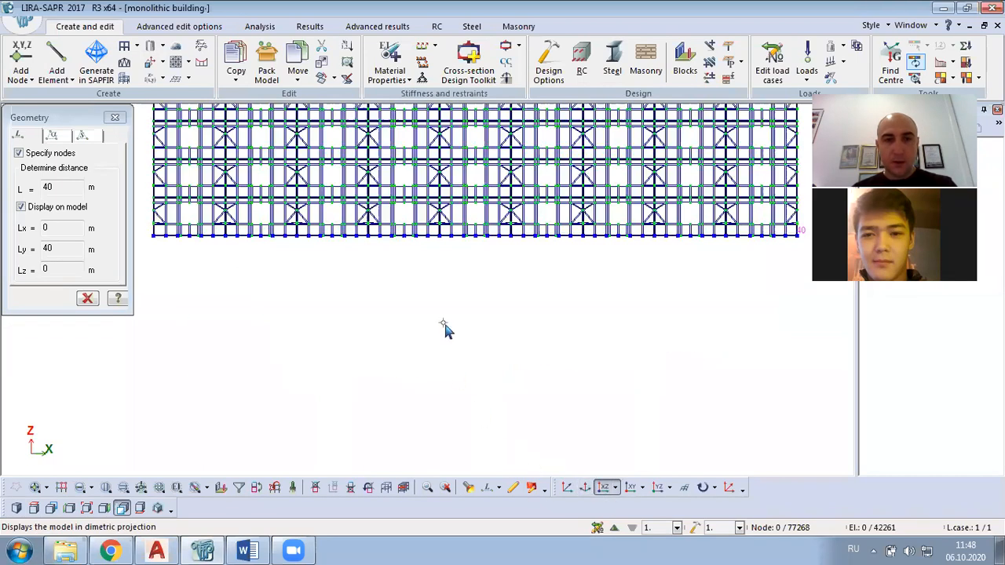
scroll(445, 322, "down", 1)
left_click(34, 488)
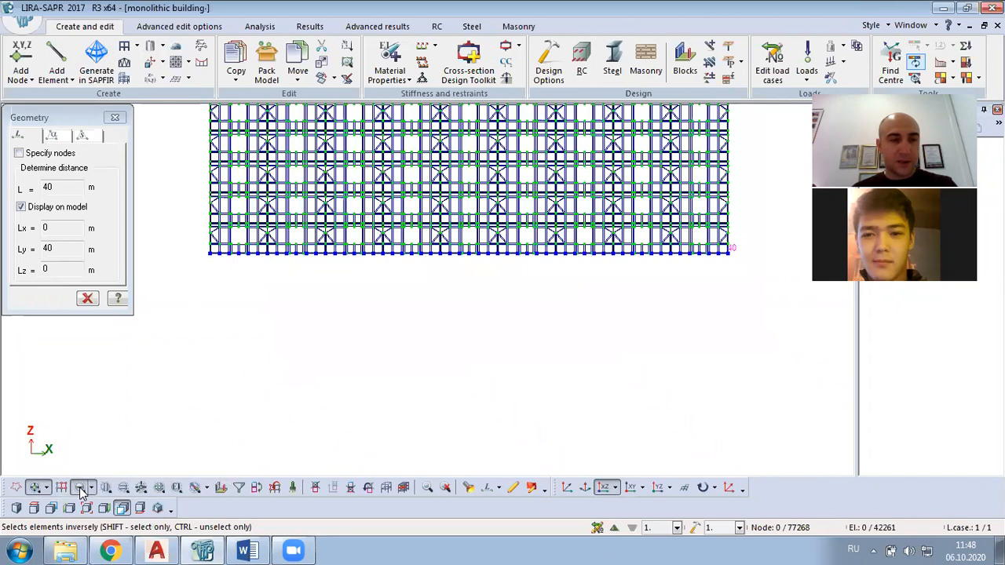
Examine the facade bays with window openings on the lower storeys, in the XZ projection and in 3D.
scroll(227, 179, "up", 1)
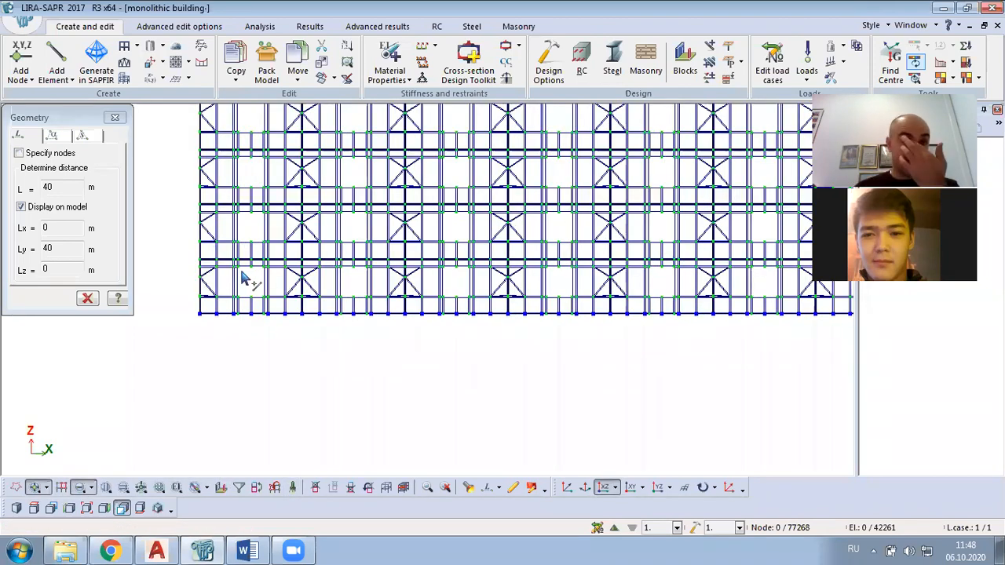
scroll(255, 320, "up", 1)
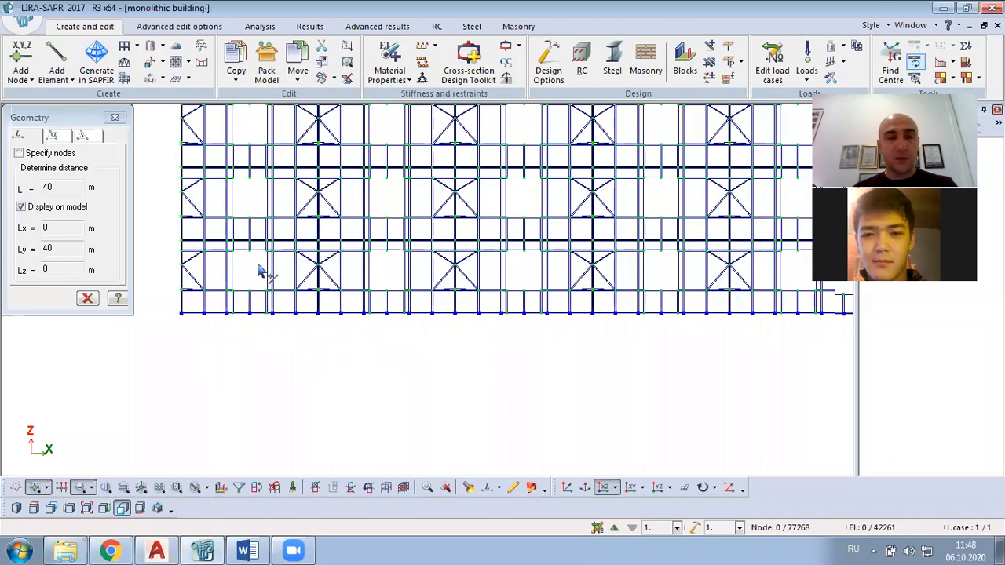
scroll(294, 359, "down", 3)
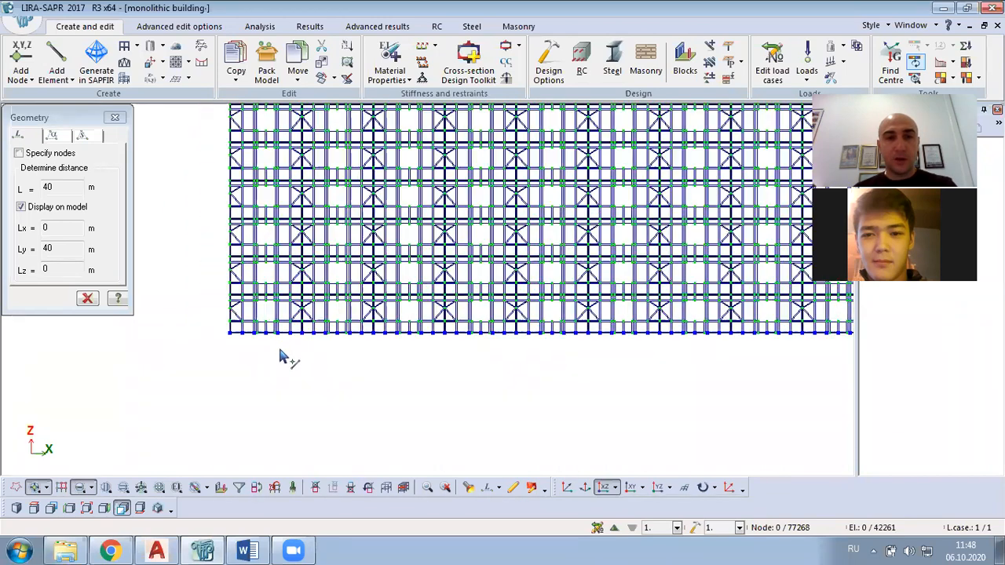
scroll(288, 347, "down", 2)
left_click(585, 488)
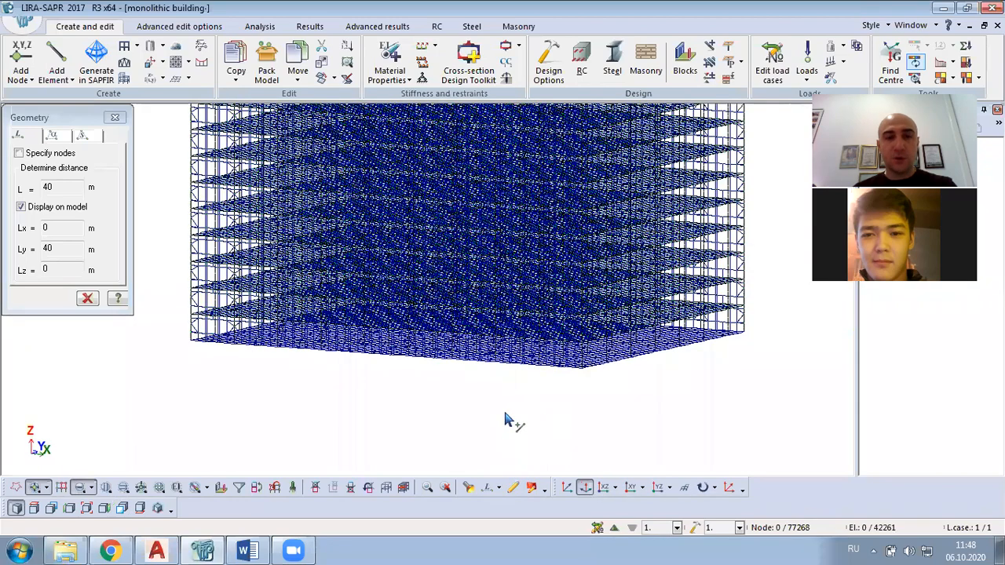
middle_click_drag(382, 342, 257, 312)
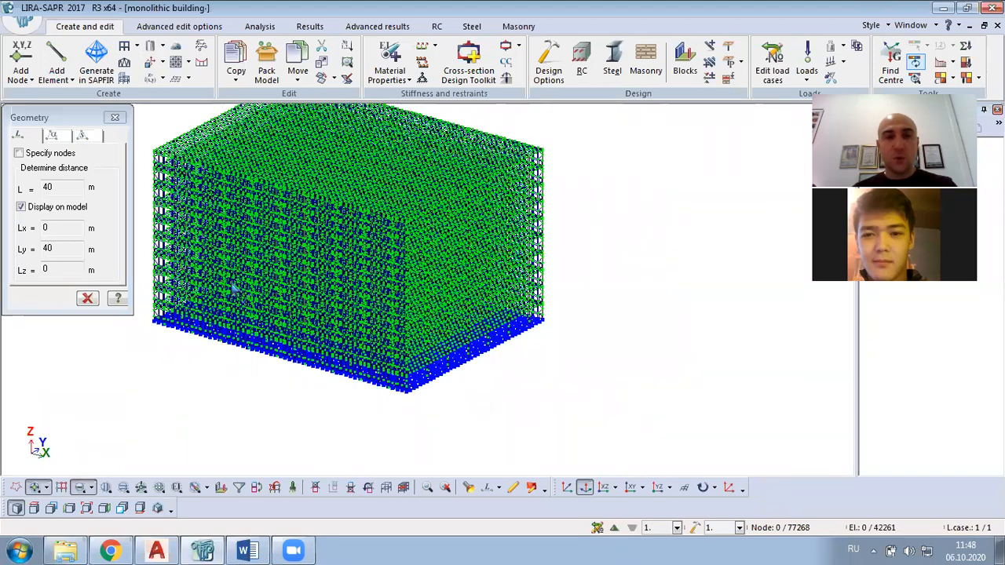
scroll(150, 345, "up", 4)
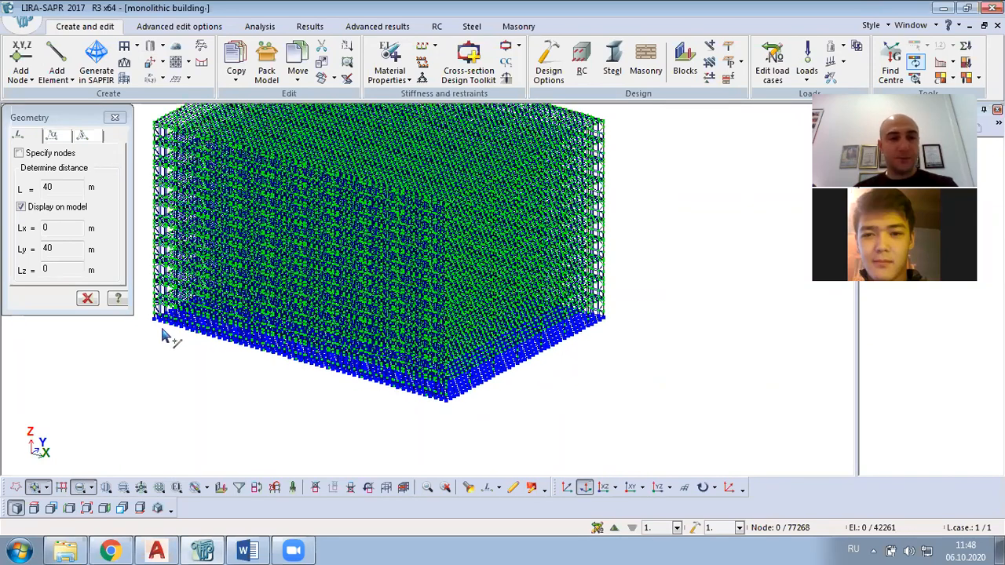
scroll(177, 347, "up", 1)
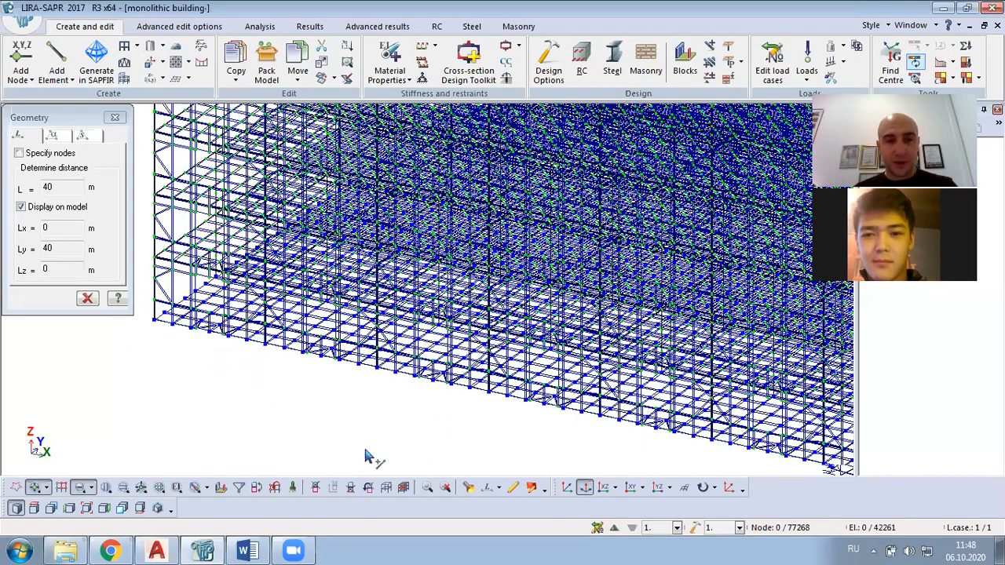
scroll(300, 422, "up", 1)
Select the ground-floor corner bay in the XZ projection and isolate it as a fragment.
left_click(604, 489)
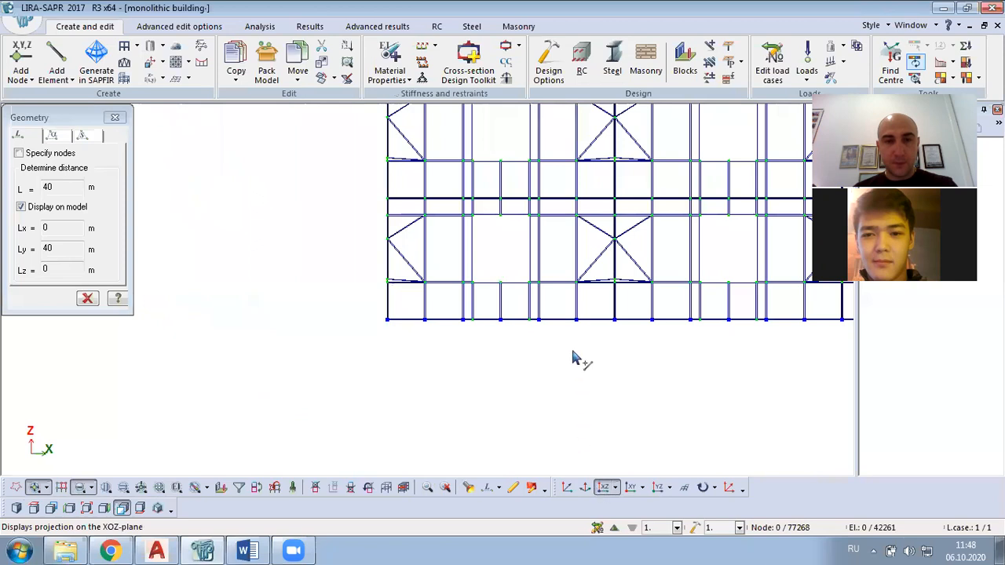
scroll(571, 305, "up", 1)
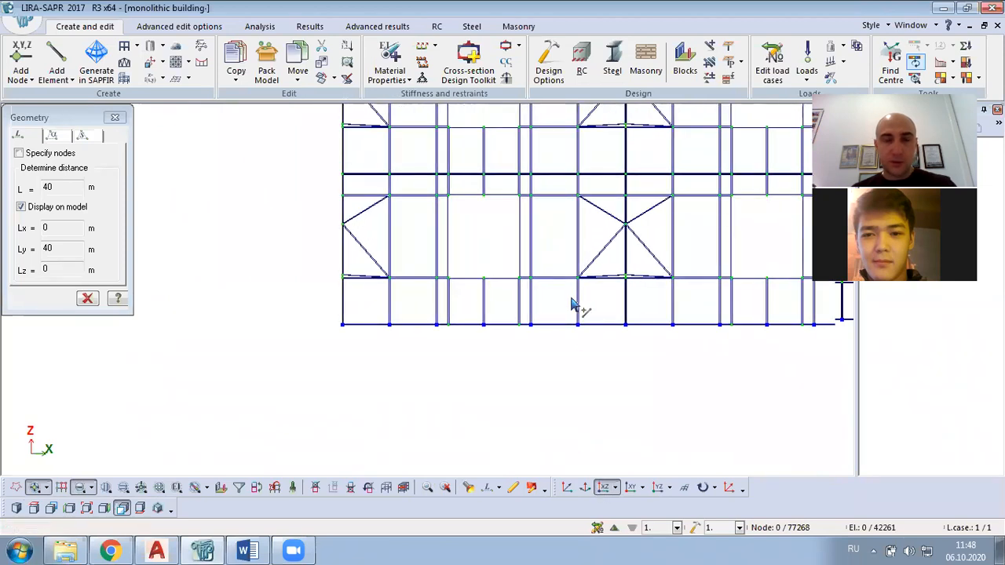
middle_click_drag(609, 305, 484, 347)
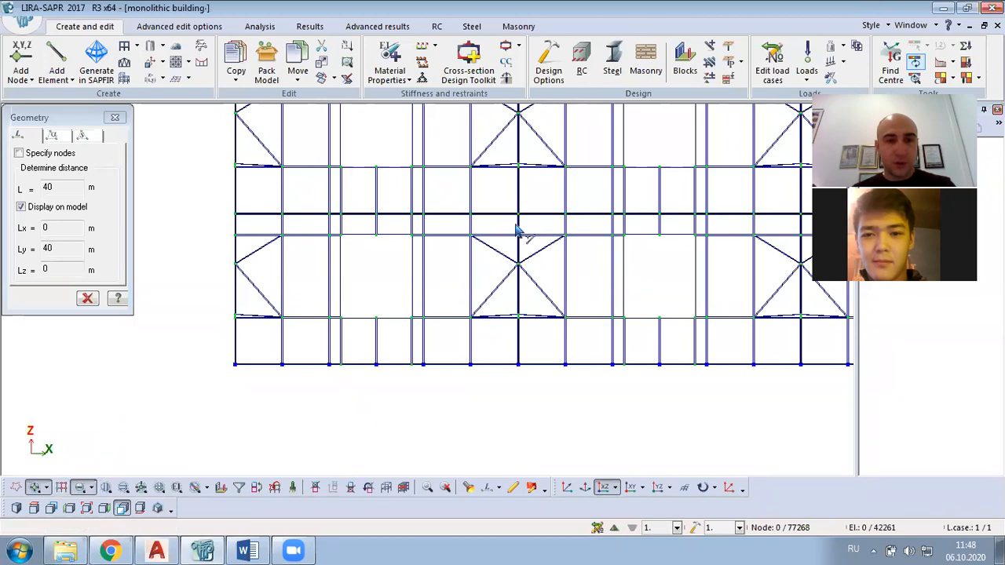
scroll(282, 323, "up", 3)
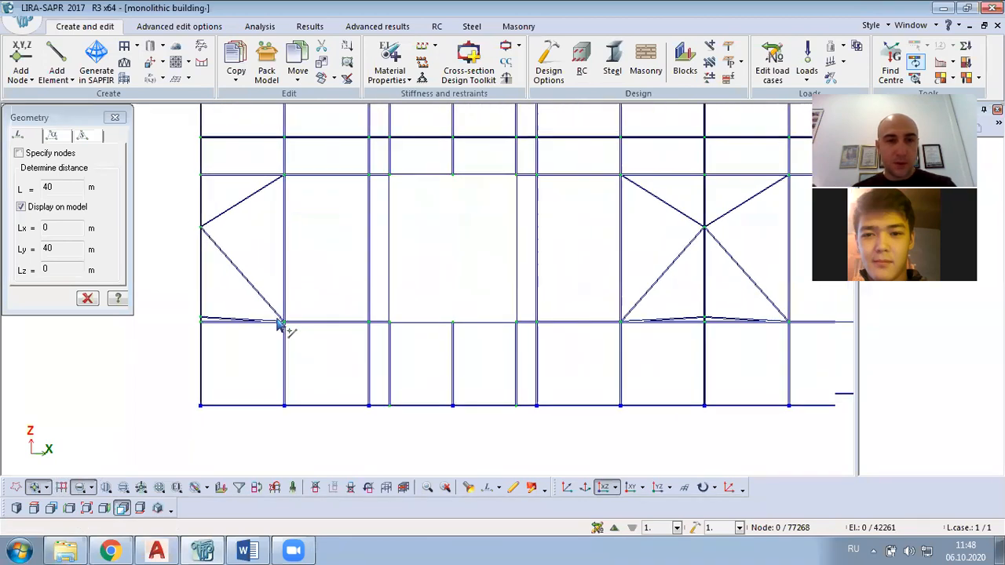
scroll(281, 327, "down", 2)
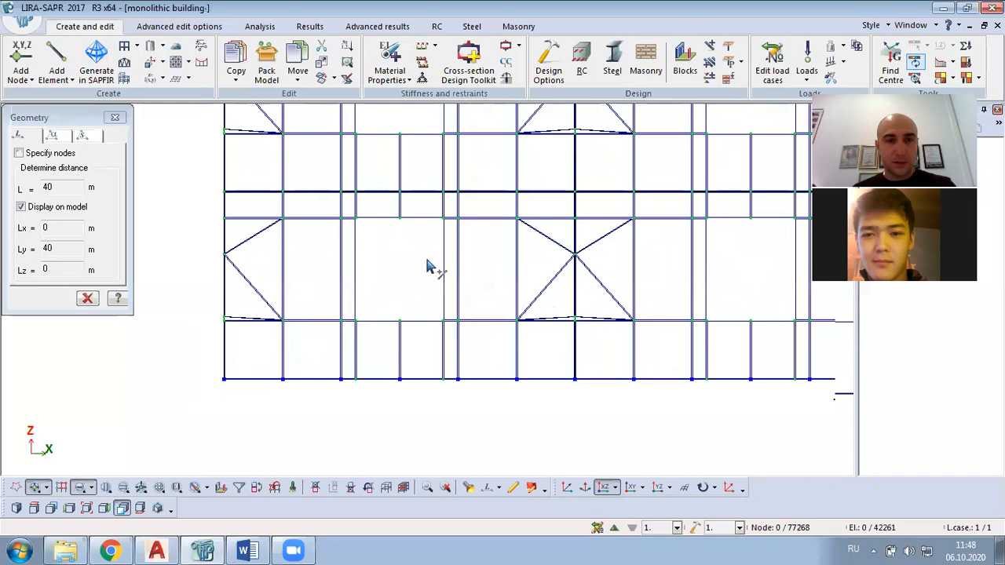
scroll(305, 323, "down", 2)
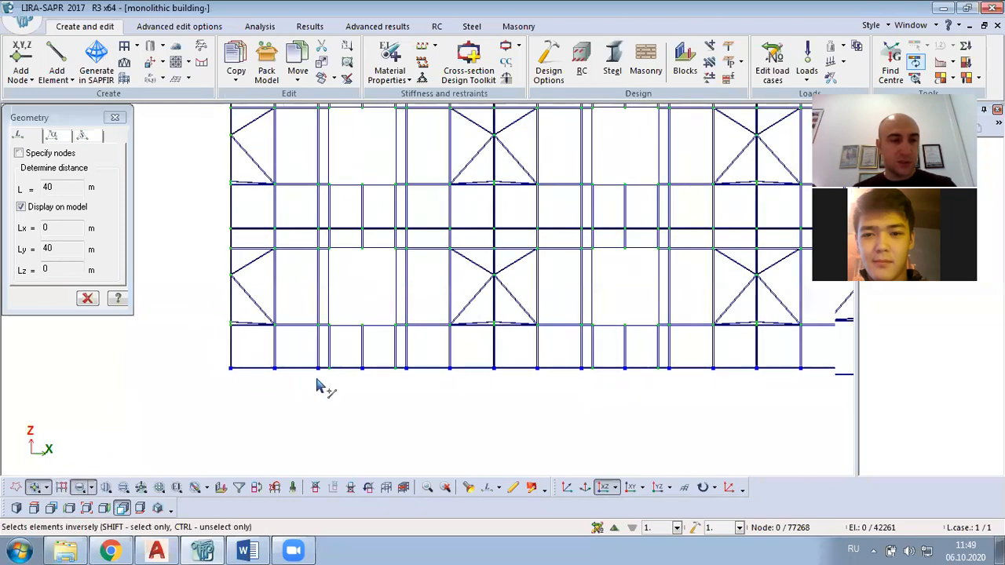
mouse_move(479, 236)
left_mouse_down()
mouse_move(448, 264)
mouse_move(296, 325)
mouse_move(242, 358)
left_mouse_up()
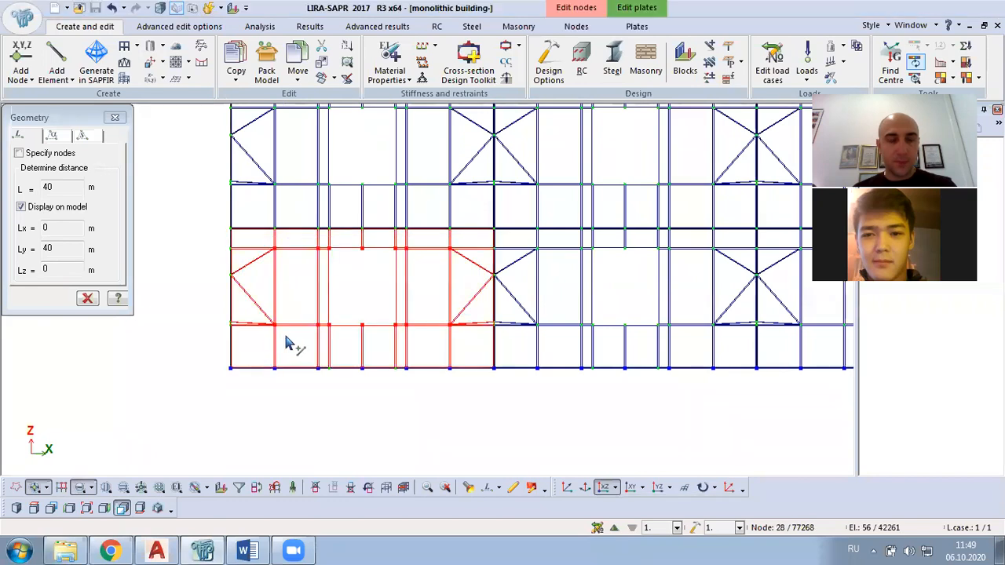
scroll(422, 232, "down", 1)
scroll(421, 232, "down", 2)
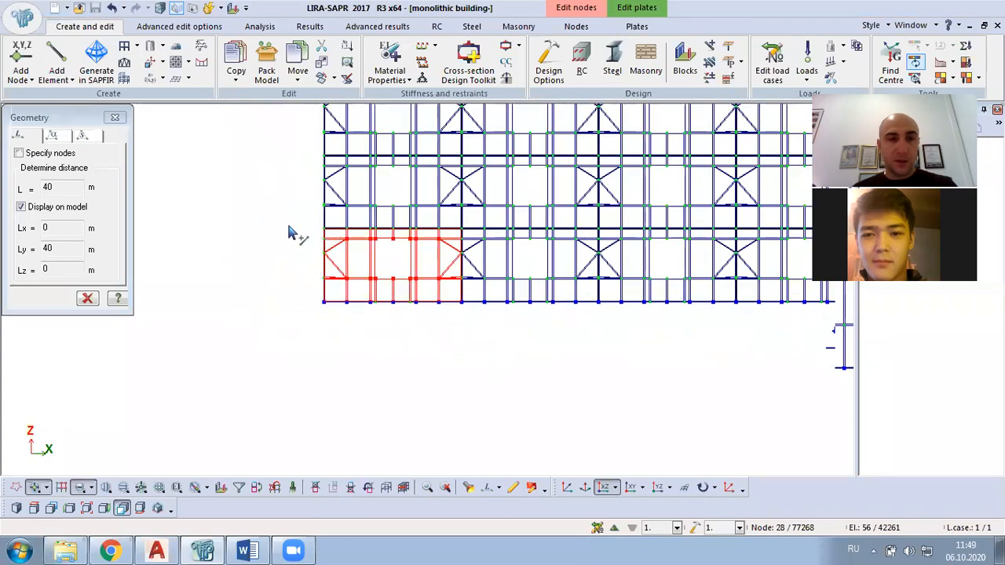
right_click(255, 180)
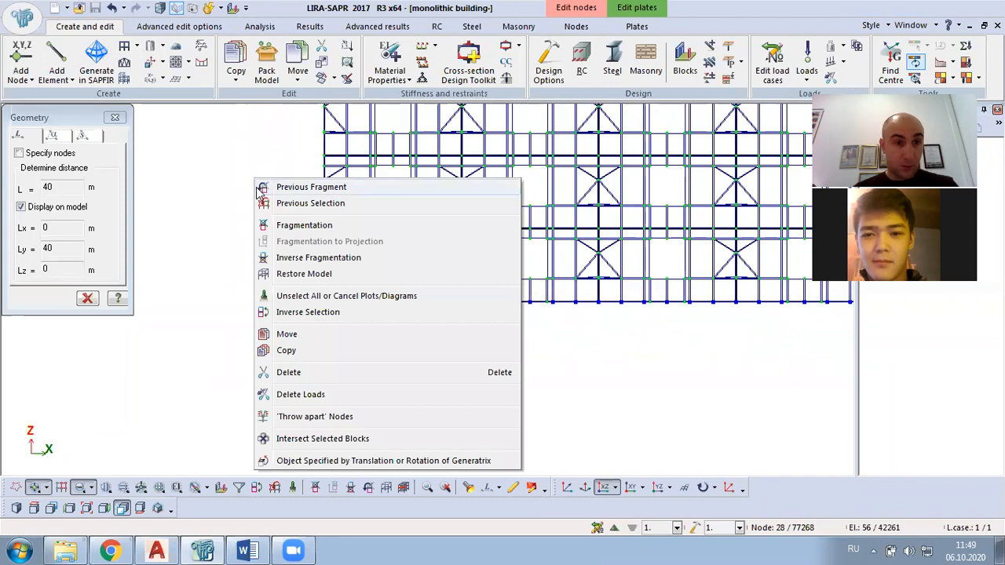
left_click(306, 225)
Isolate the near facade wall panel from the rest of the corner-bay fragment in the 3D view.
scroll(415, 240, "down", 3)
middle_click_drag(730, 286, 628, 305)
middle_click_drag(537, 282, 680, 223)
left_click_drag(565, 198, 170, 438)
right_click(343, 167)
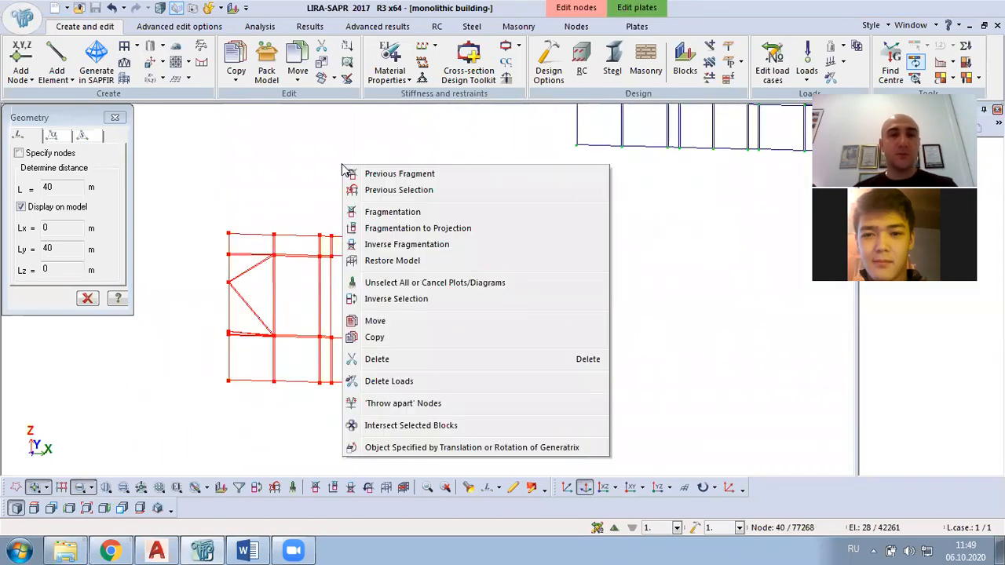
left_click(388, 213)
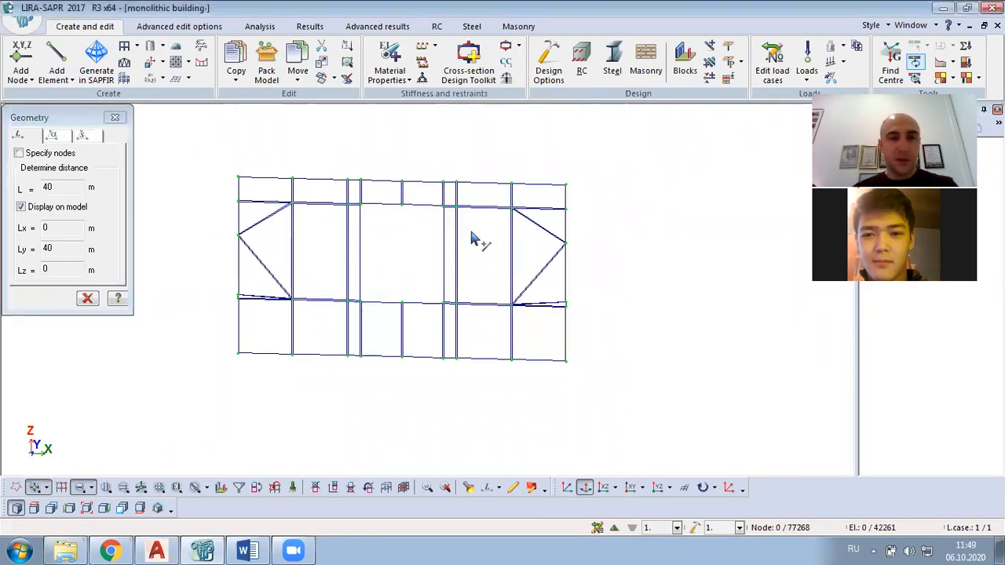
Copy the whole wall panel by rotation, once by 90° about the Z axis, using its lower corner node at the low-X end as base.
left_click_drag(542, 196, 250, 347)
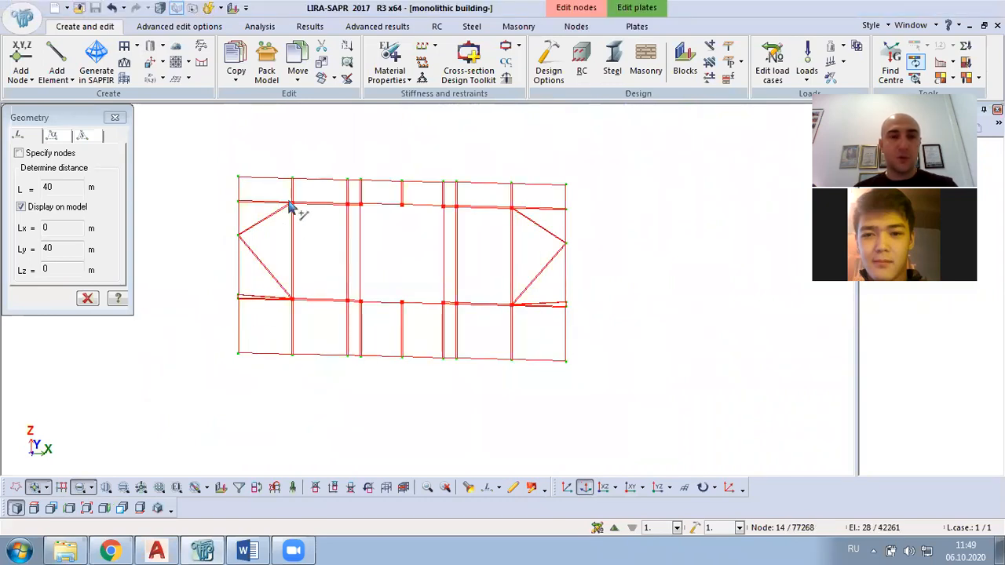
left_click(235, 77)
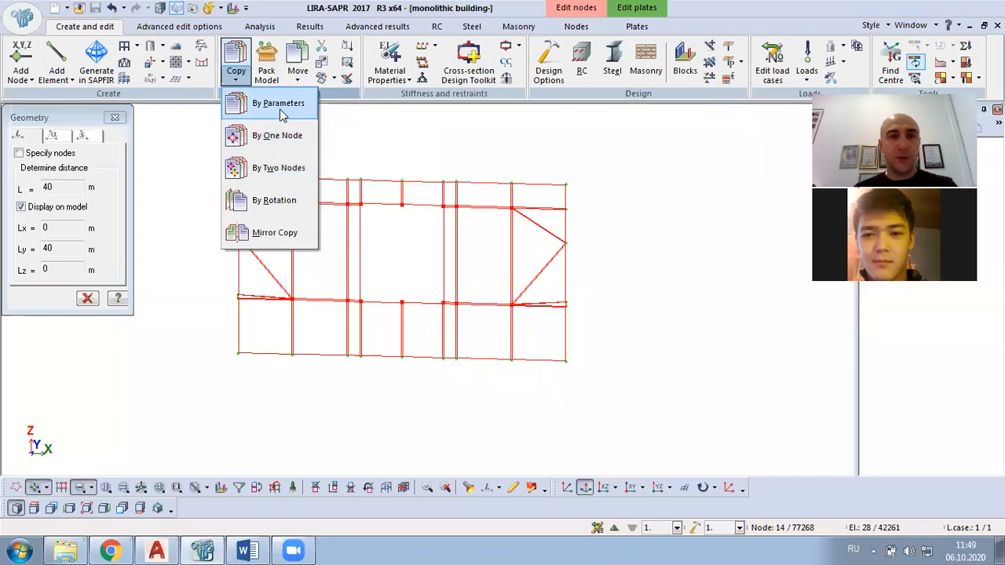
left_click(280, 110)
left_click(54, 202)
left_click(65, 199)
left_click(86, 199)
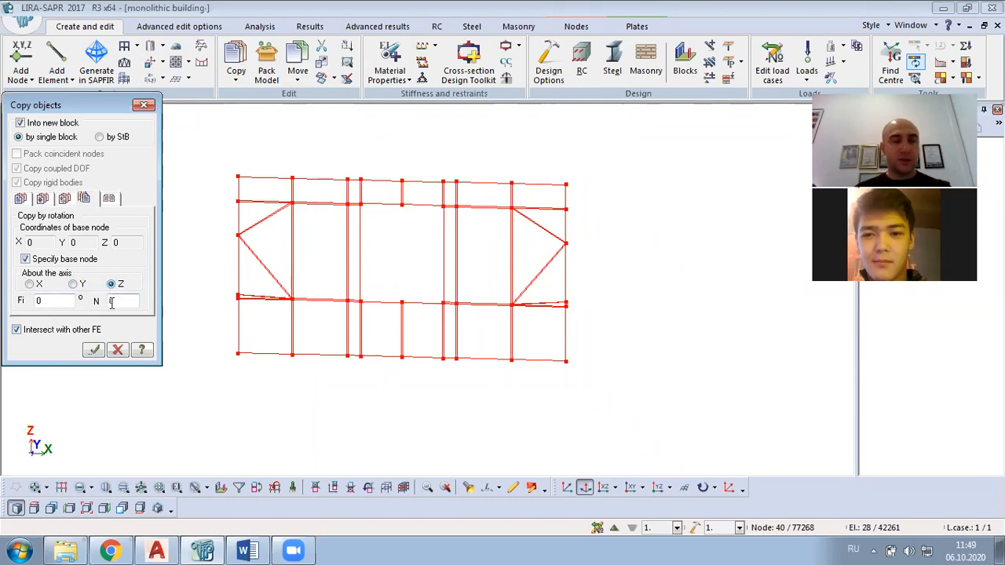
scroll(298, 366, "down", 2)
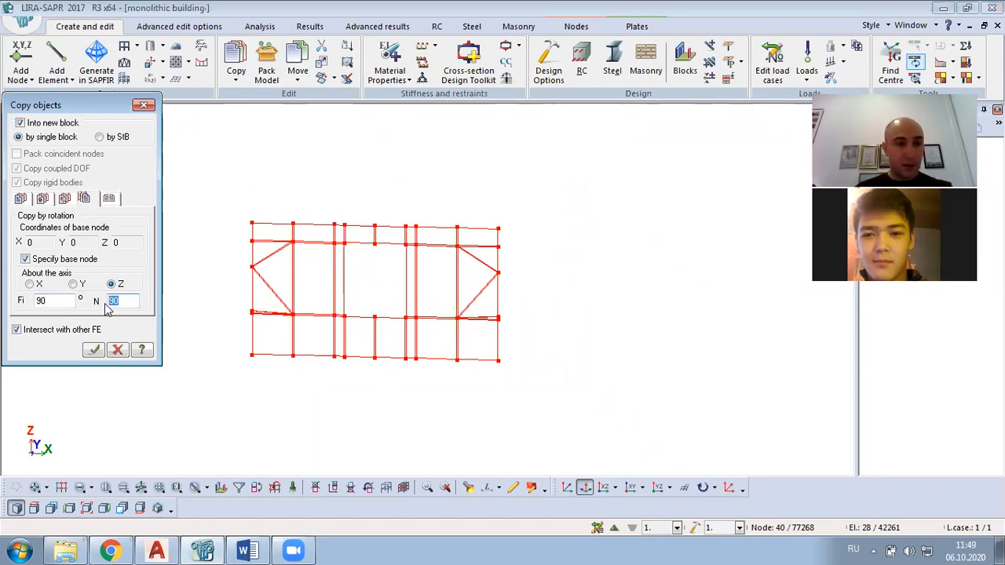
type("1")
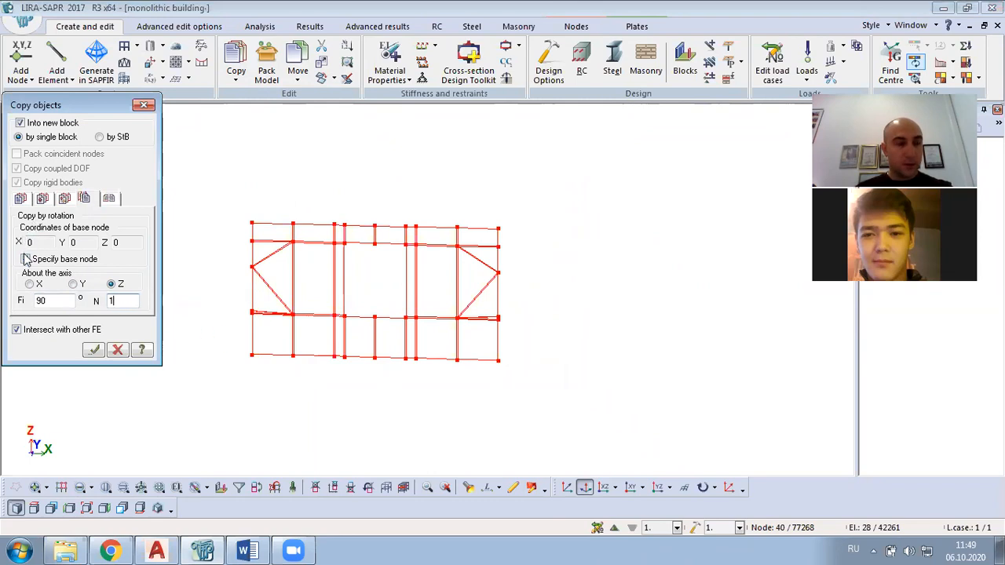
left_click(251, 357)
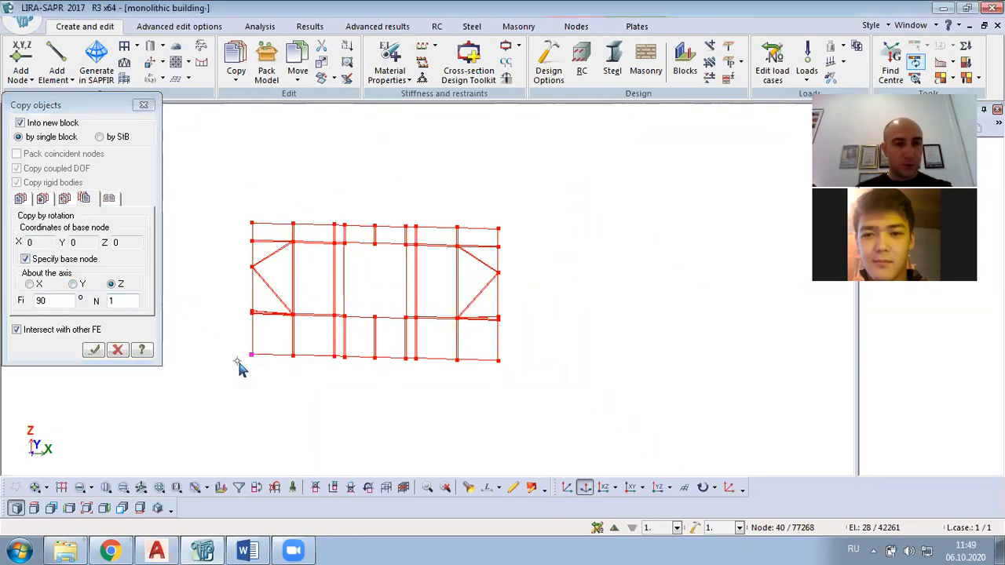
left_click_drag(208, 365, 38, 352)
Inspect the wall panel with its rotated copy in 3D and restore the full building model.
left_click_drag(598, 300, 366, 128)
right_click(352, 148)
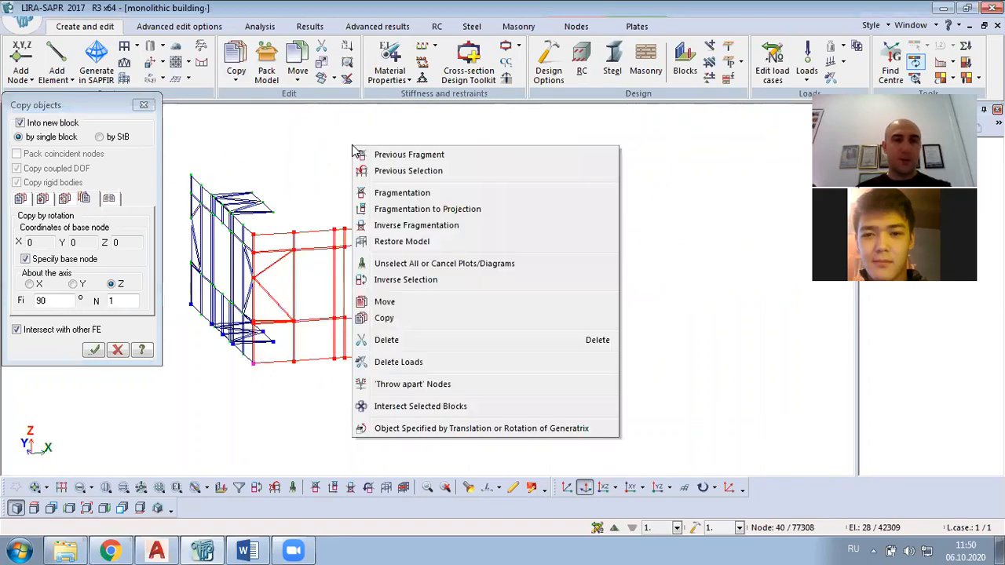
left_click(280, 159)
scroll(454, 228, "up", 5)
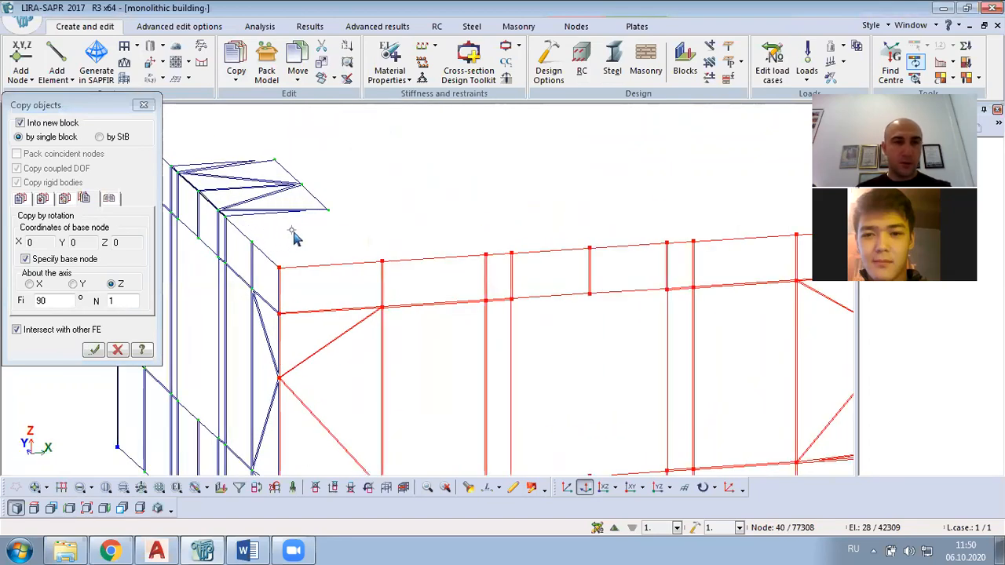
scroll(454, 227, "down", 2)
scroll(410, 240, "down", 2)
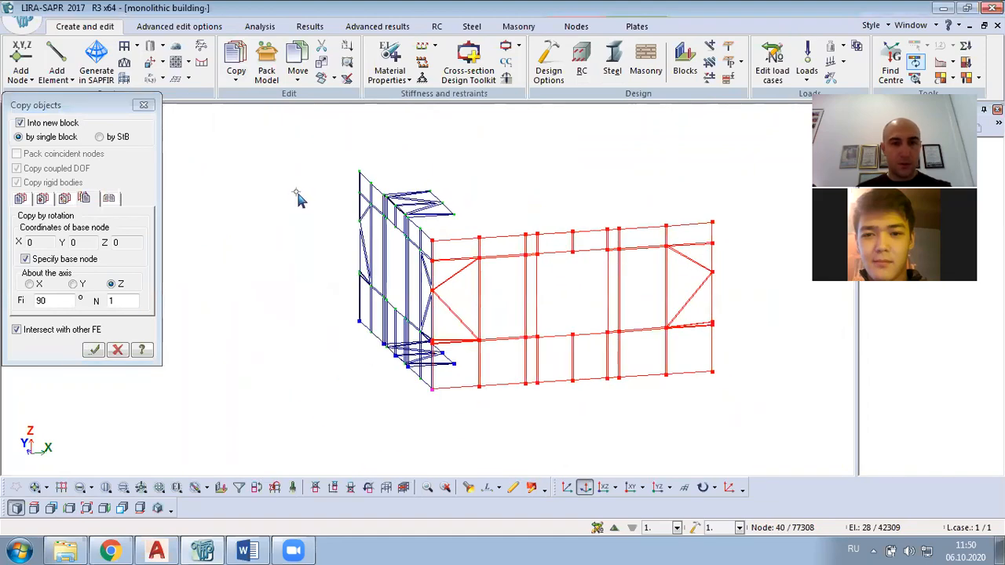
right_click(207, 162)
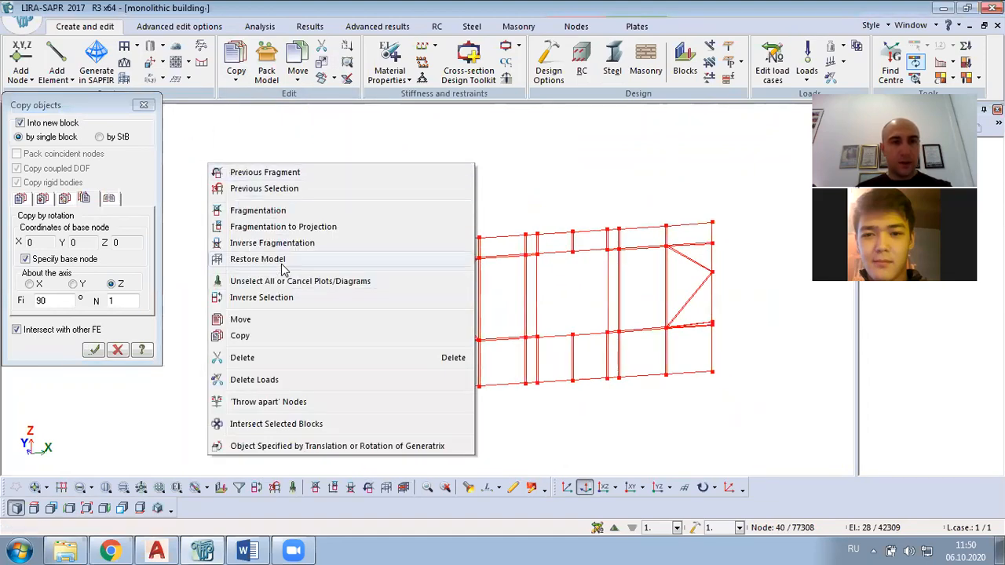
left_click(279, 259)
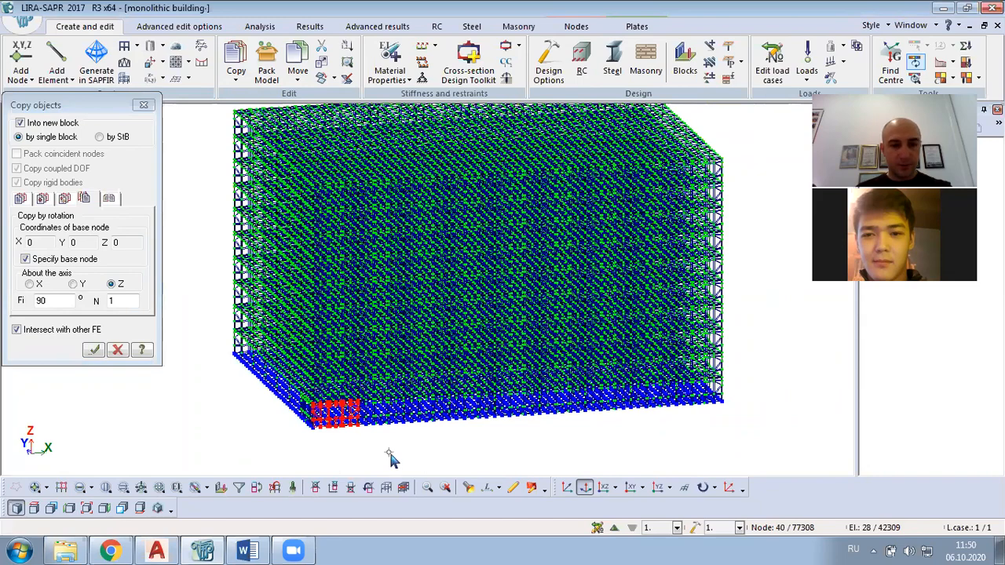
Examine how the rotated wall panel fits the ground-floor corner bay in the YZ projection.
scroll(390, 458, "up", 2)
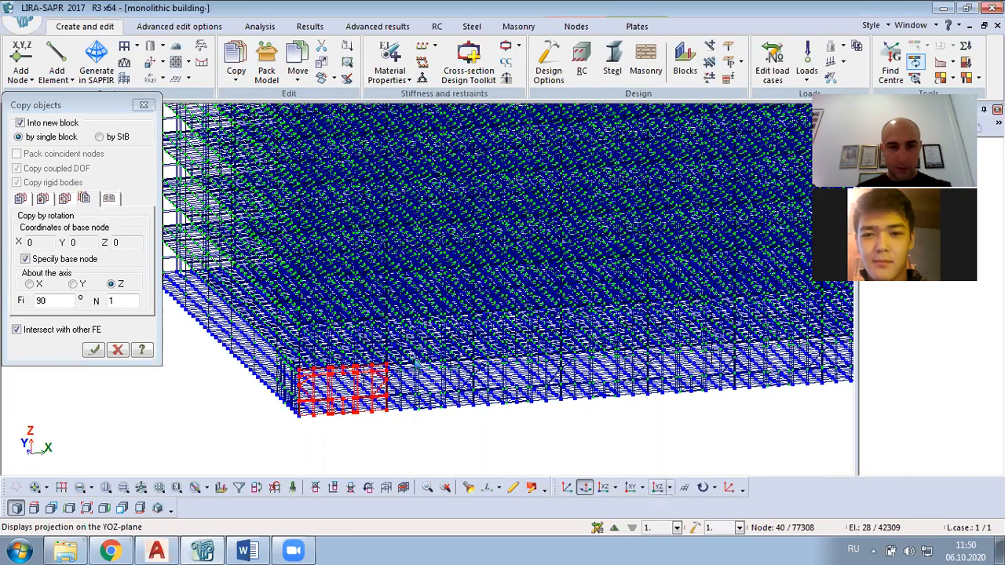
left_click(585, 487)
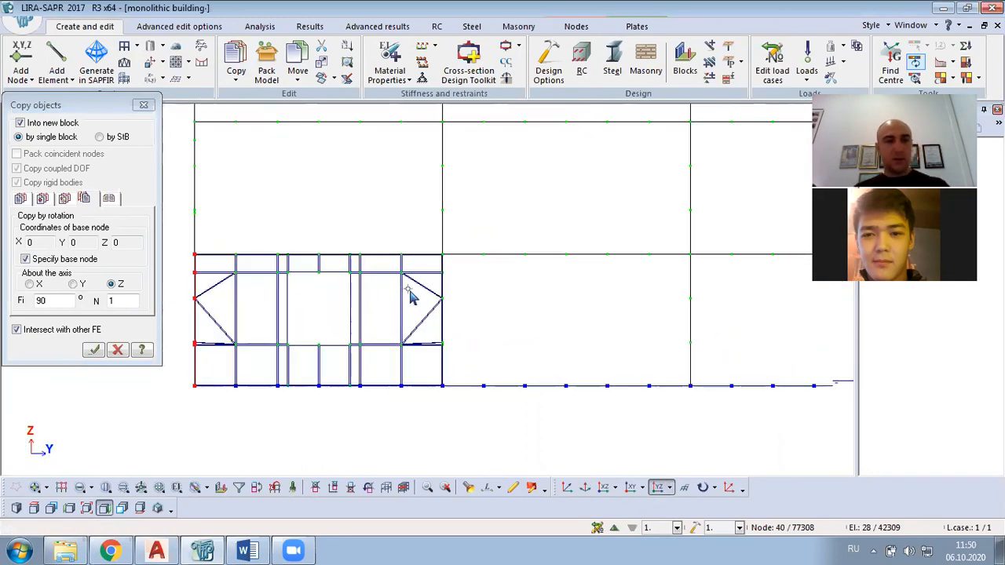
scroll(369, 376, "up", 1)
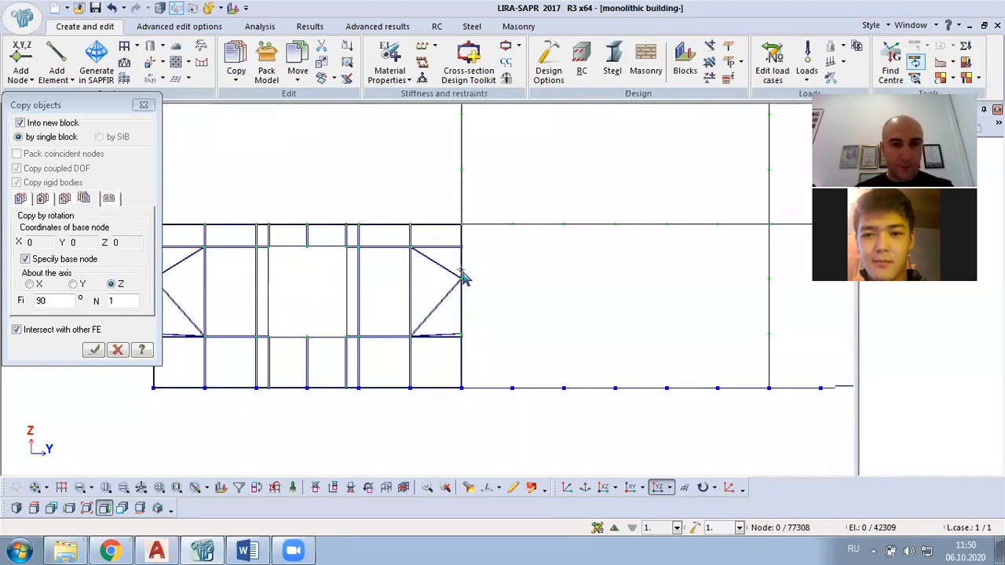
scroll(463, 276, "down", 2)
scroll(406, 359, "up", 2)
scroll(437, 344, "down", 2)
scroll(380, 246, "up", 1)
scroll(400, 297, "down", 3)
scroll(398, 291, "up", 3)
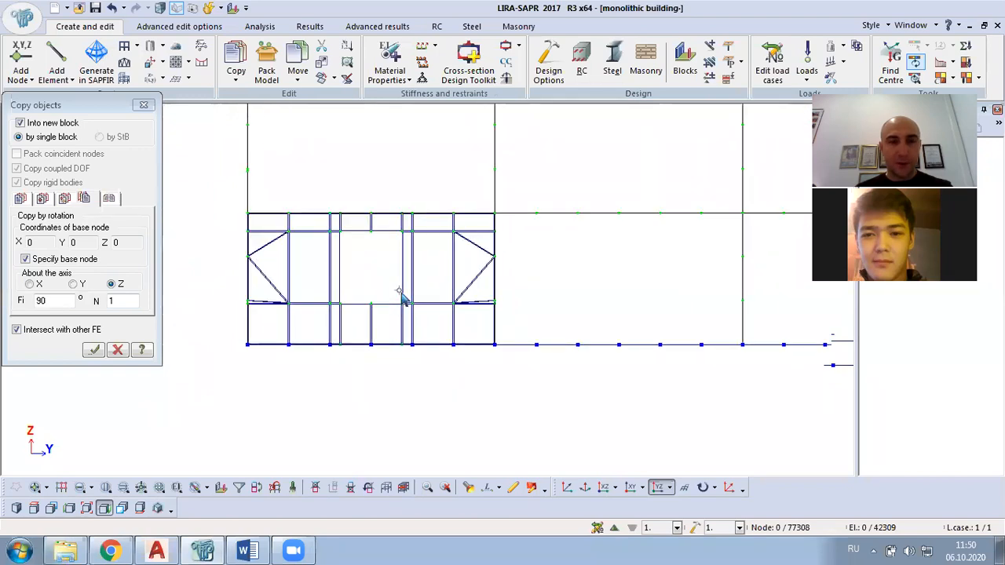
Select the nodes and plates of the rotated wall panel in the first ground-floor bay of the YZ projection.
left_click(36, 487)
left_click(92, 489)
left_click_drag(471, 220, 262, 343)
scroll(261, 349, "down", 4)
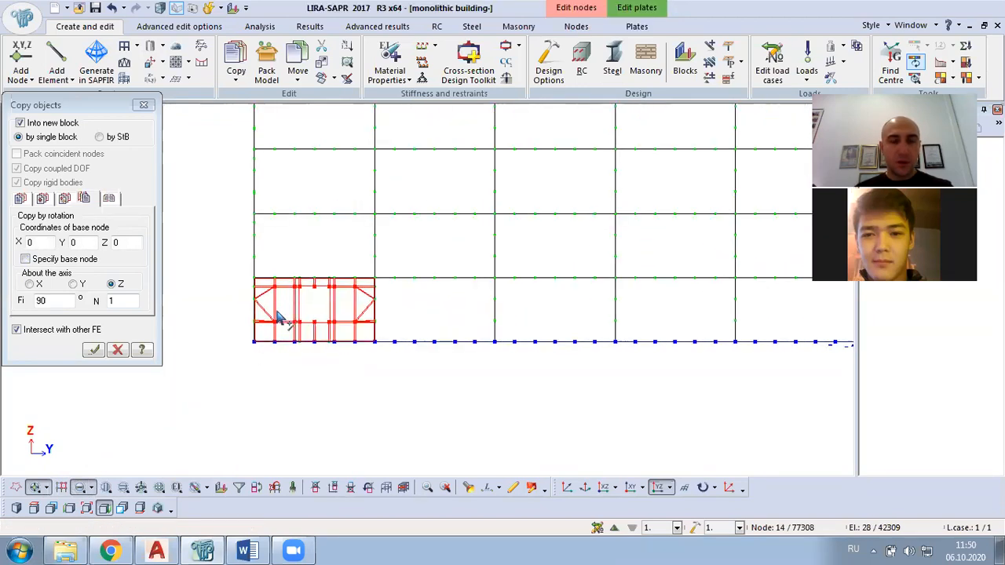
scroll(278, 316, "down", 2)
scroll(343, 328, "down", 3)
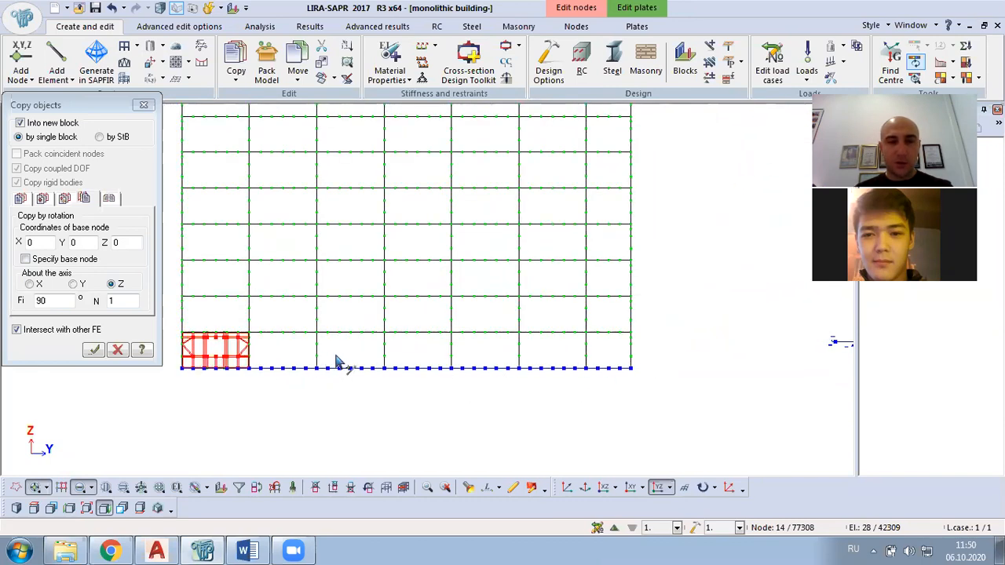
middle_click_drag(331, 362, 371, 341)
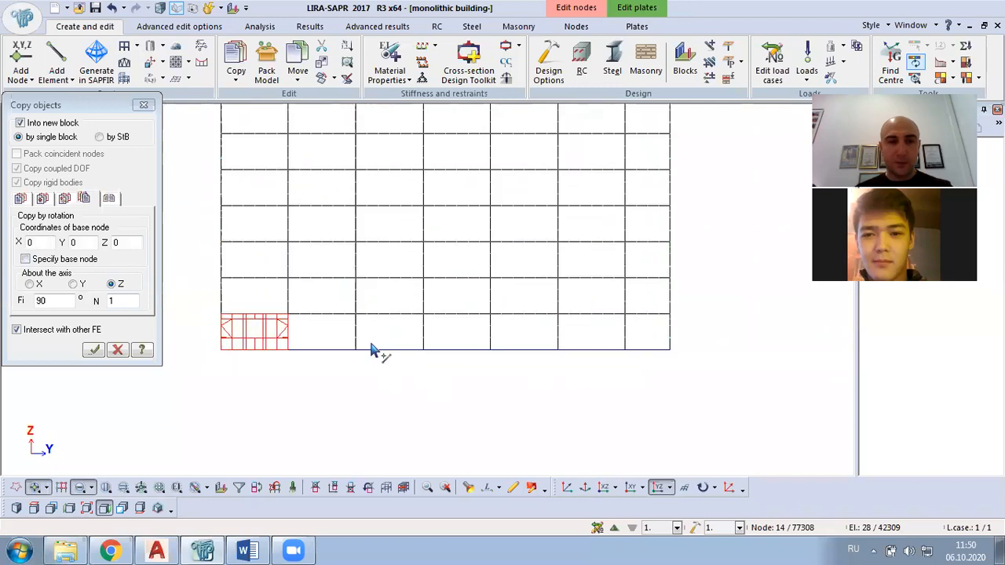
Copy the selected wall panel by parameters along Y with a 6 m step and 5 copies.
left_click(19, 198)
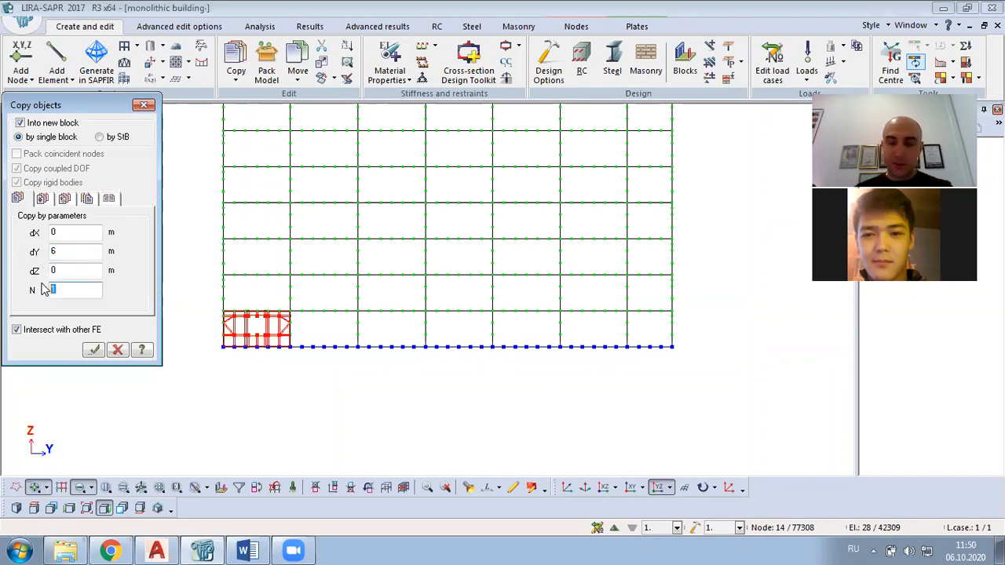
left_click(92, 351)
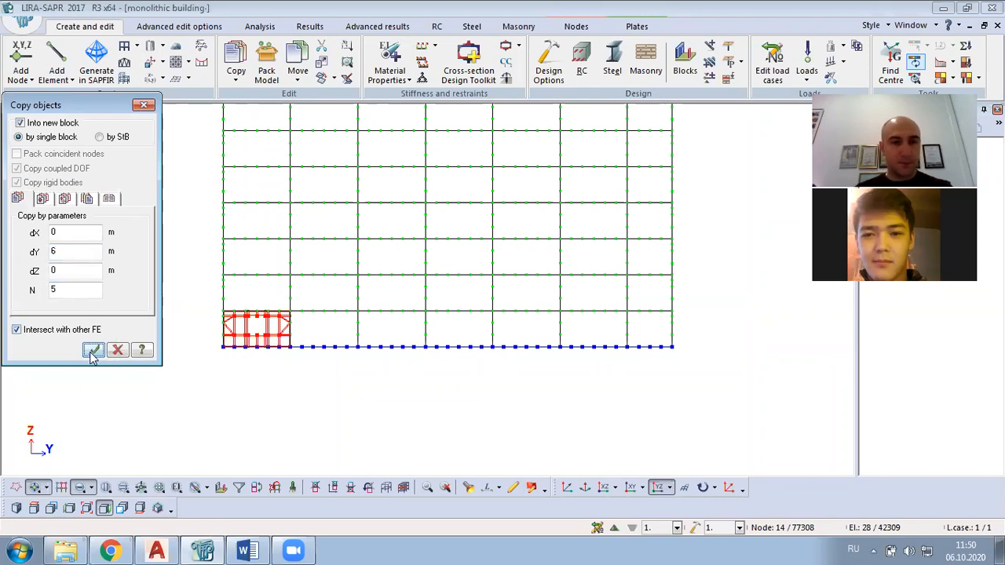
scroll(351, 355, "up", 2)
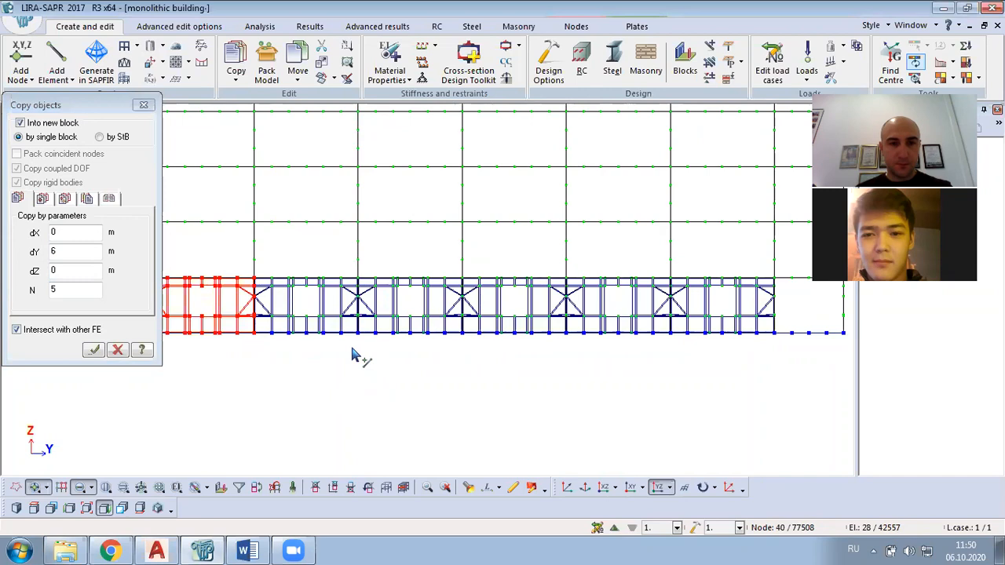
scroll(355, 343, "down", 2)
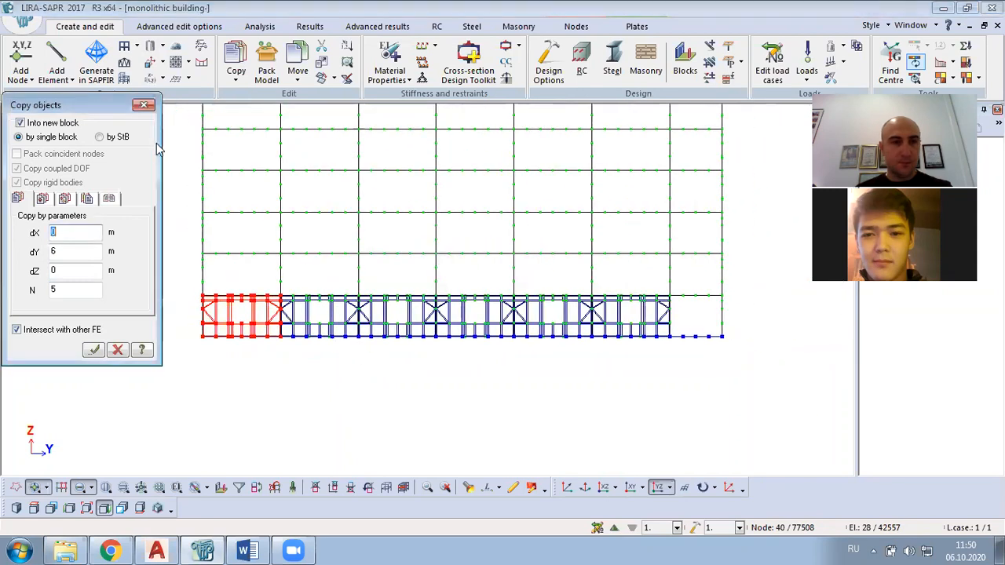
Finish copying and undo the row of wall panel copies along Y, keeping the first bay's panel selected.
left_click(144, 105)
scroll(385, 377, "up", 1)
left_click(291, 487)
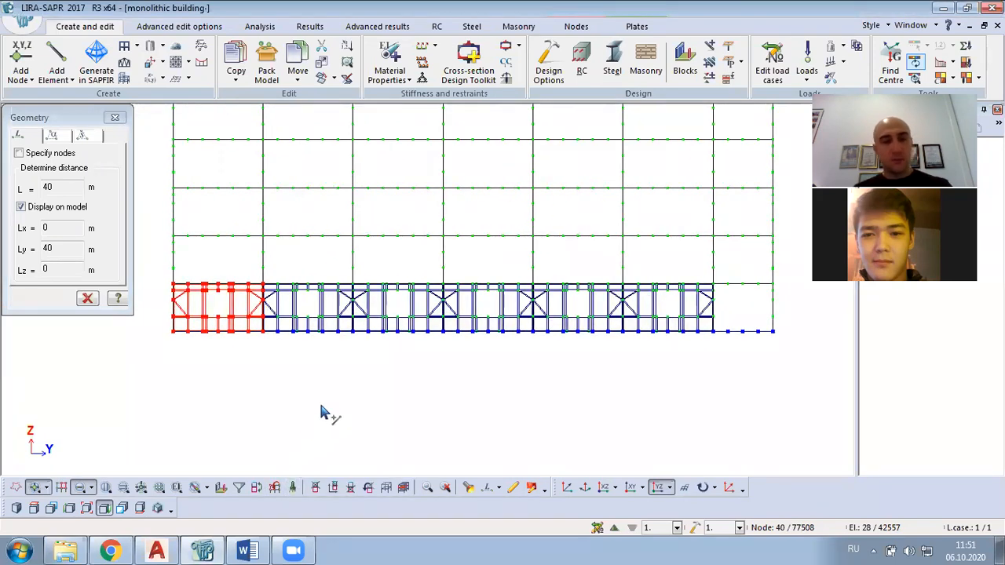
scroll(235, 333, "up", 4)
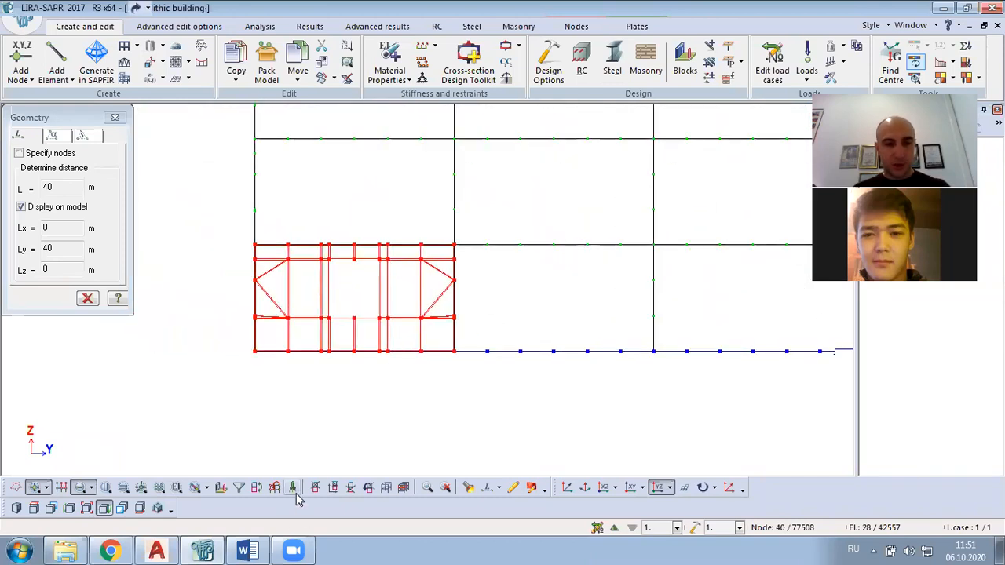
scroll(418, 265, "up", 1)
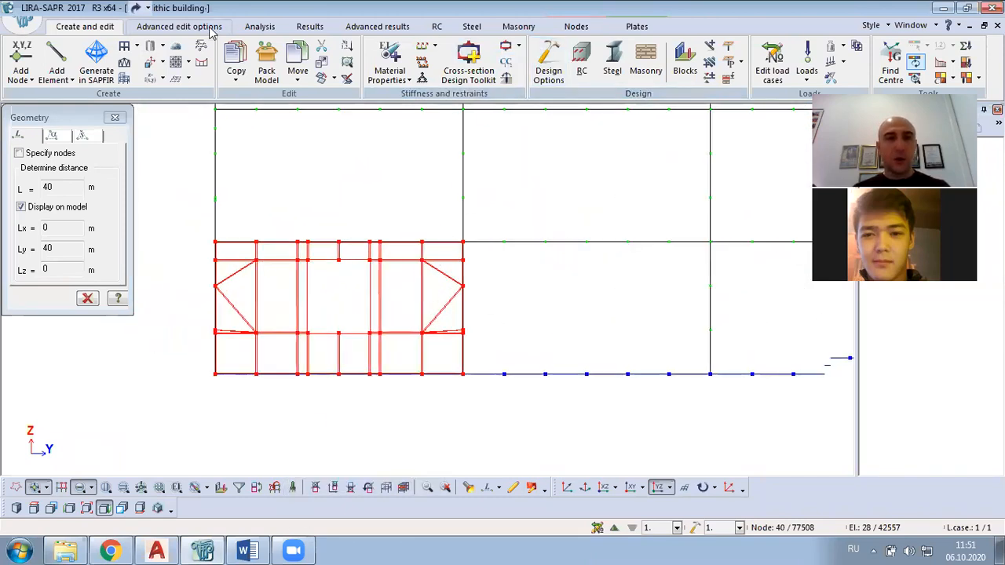
Assign stiffness 7, Plate H 20 (Wall - 2), and RC materials WALL (Compression/Tension) with B20 concrete to the selected wall panel, replacing its existing stiffness.
left_click(387, 54)
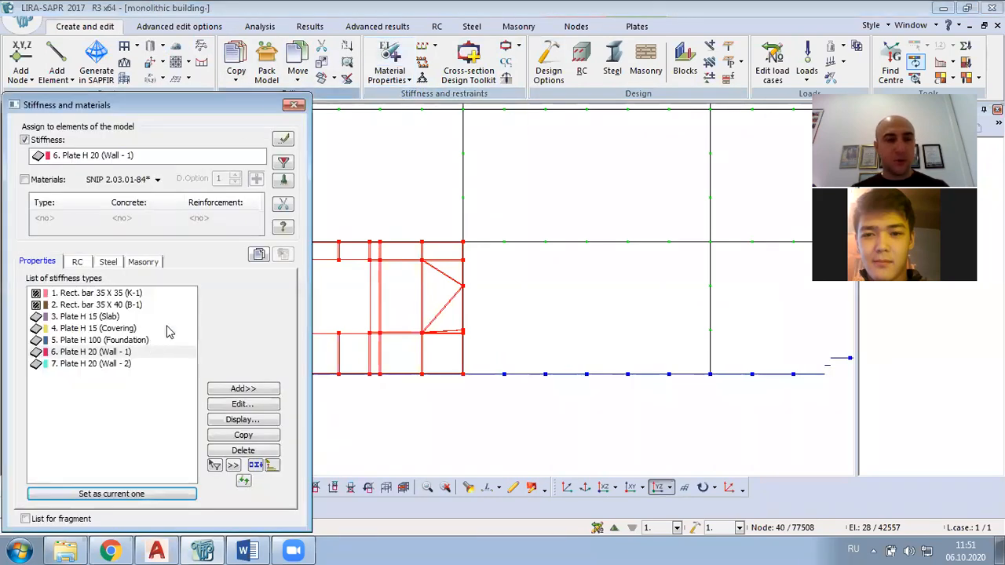
left_click(114, 365)
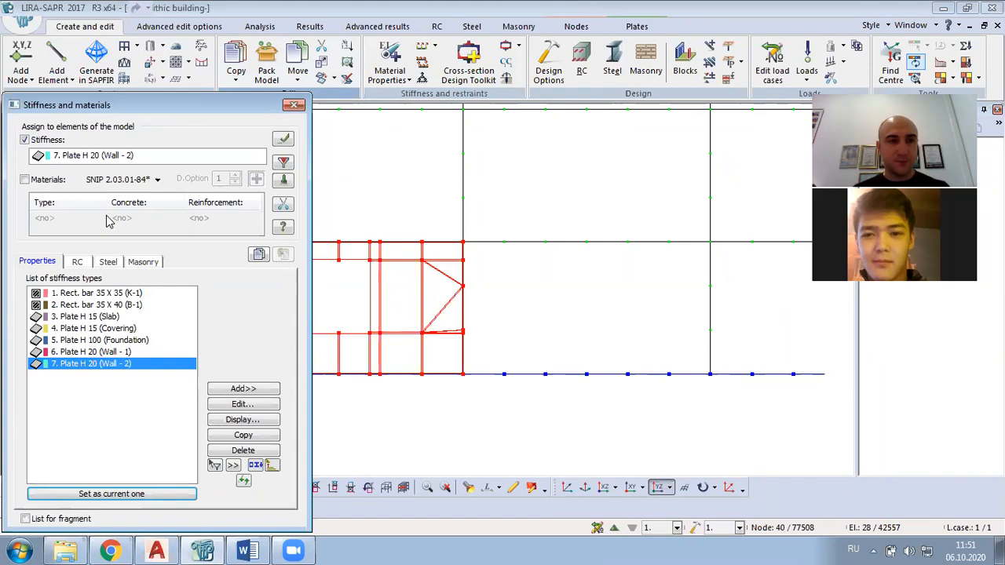
left_click(78, 262)
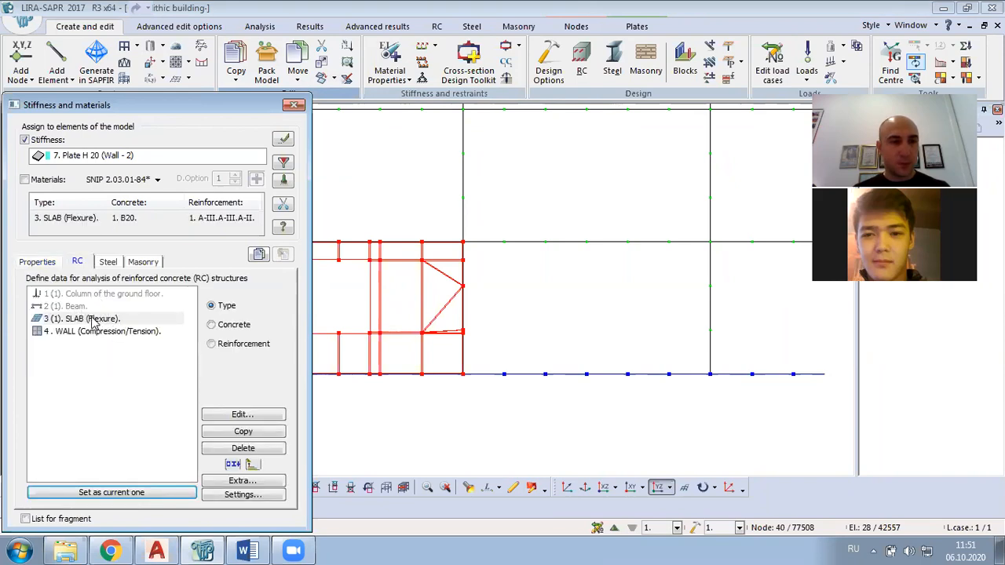
double_click(88, 333)
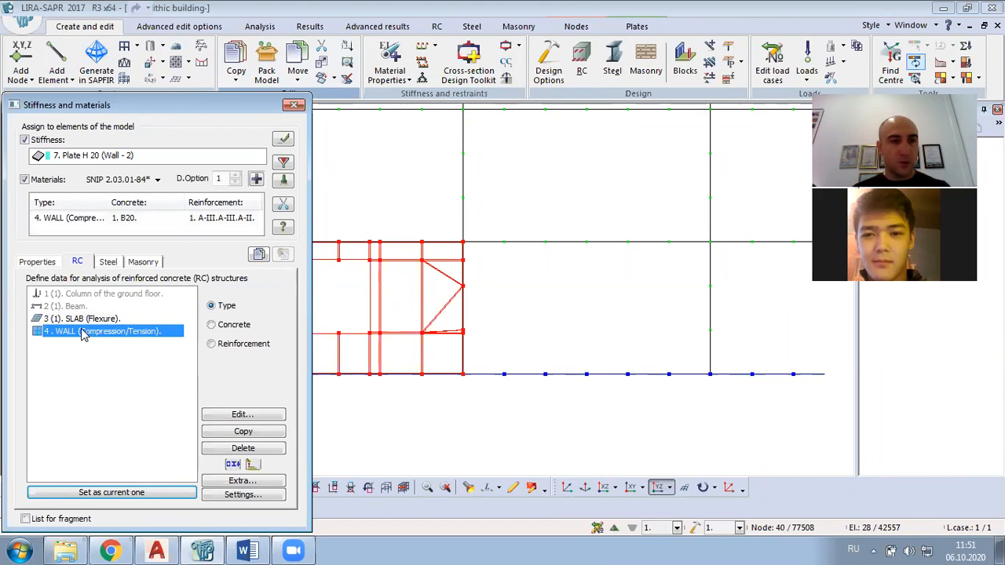
left_click(220, 327)
left_click(82, 294)
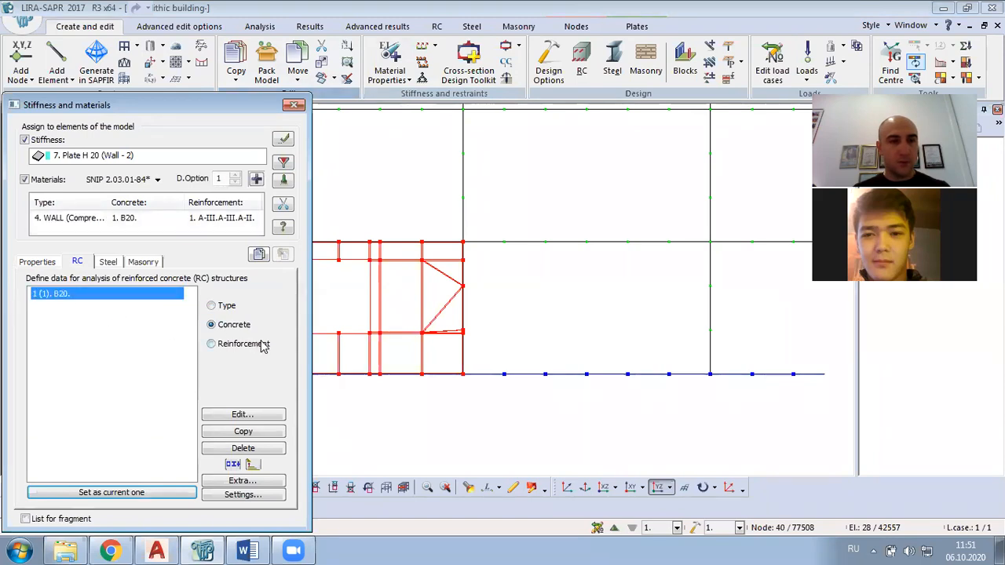
left_click(283, 139)
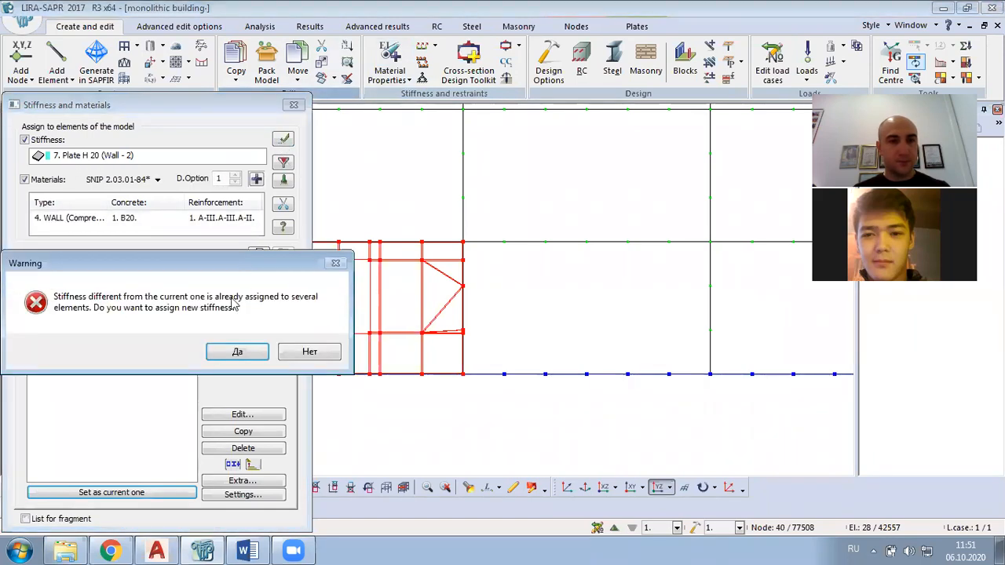
left_click(238, 351)
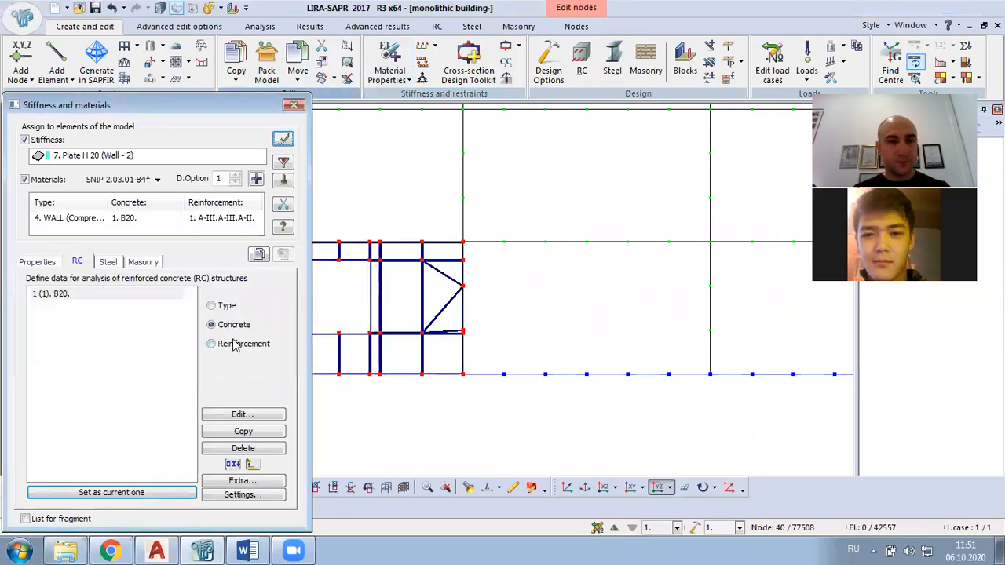
left_click(294, 106)
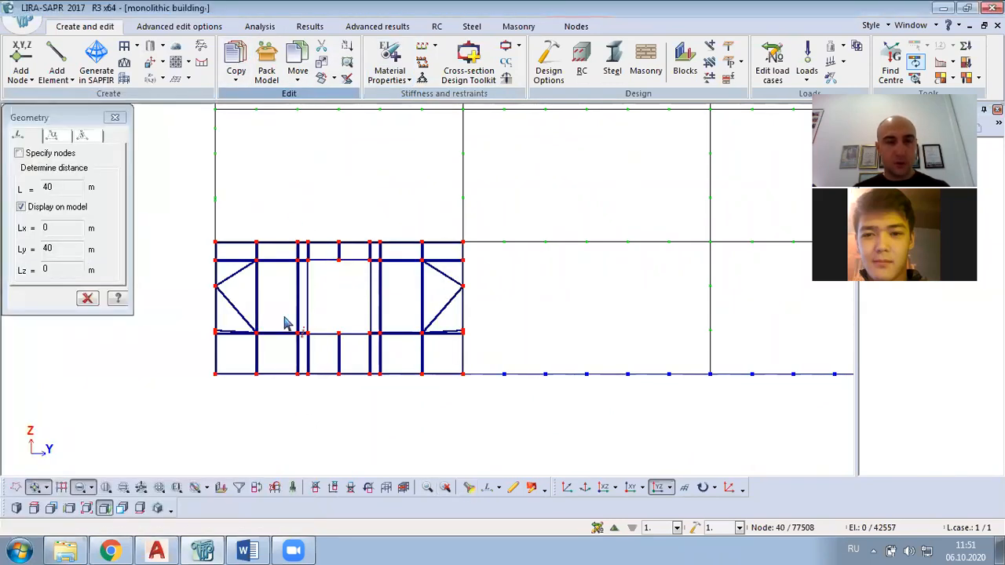
Check the stiffness type of a plate beside the panel's window opening and dismiss the element and distance information.
scroll(285, 322, "up", 1)
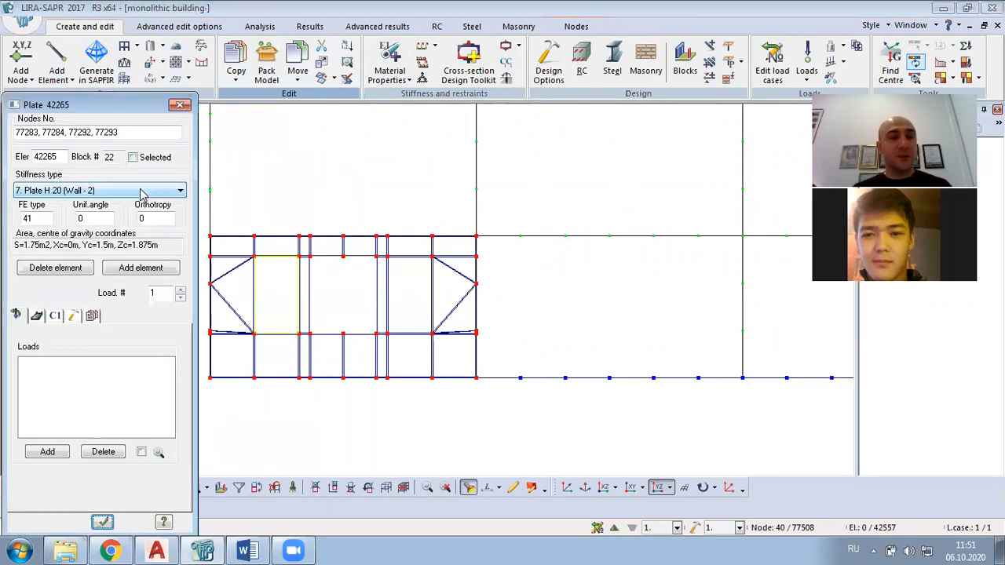
left_click(179, 104)
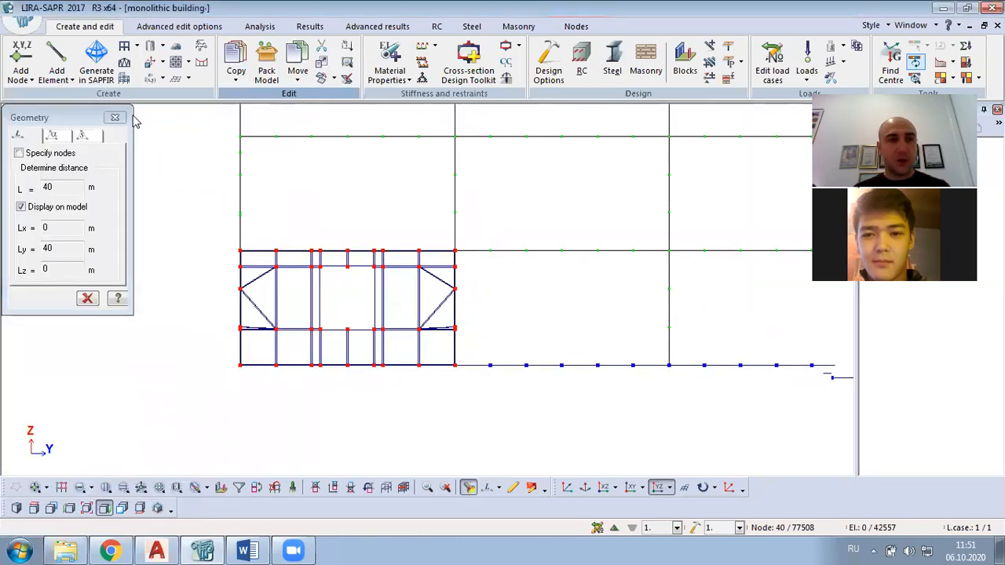
left_click(114, 117)
Clear the leftover node selection and reselect the plates and nodes of the first ground-floor bay's wall panel.
left_click(35, 487)
left_click(79, 488)
scroll(369, 302, "up", 1)
scroll(374, 301, "up", 1)
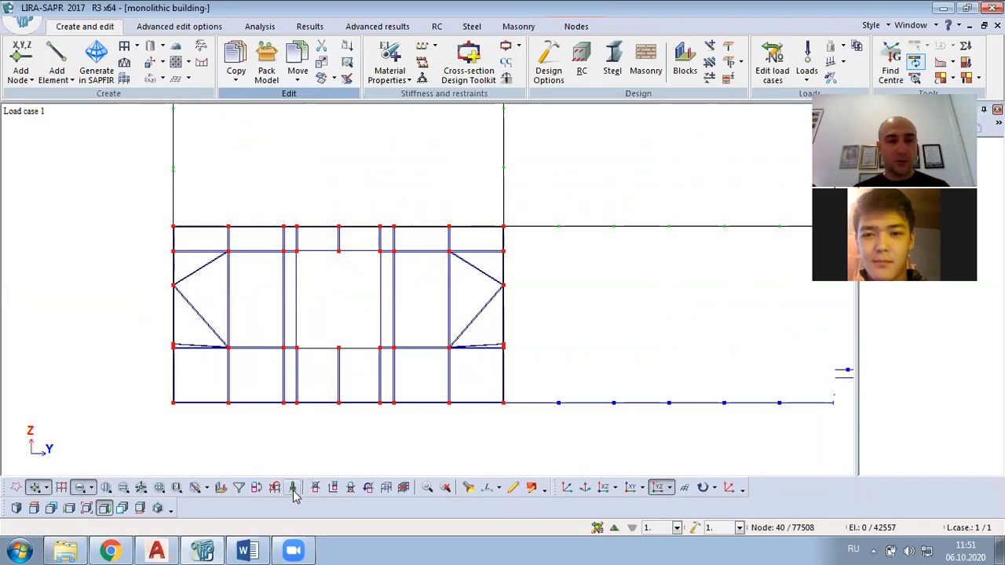
left_click(292, 488)
scroll(461, 298, "up", 1)
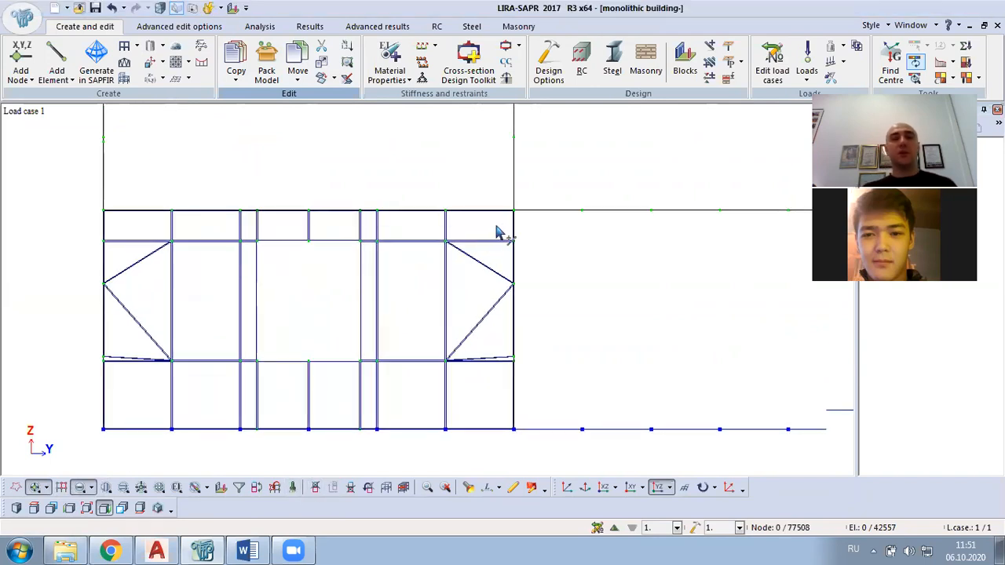
left_click_drag(500, 227, 123, 421)
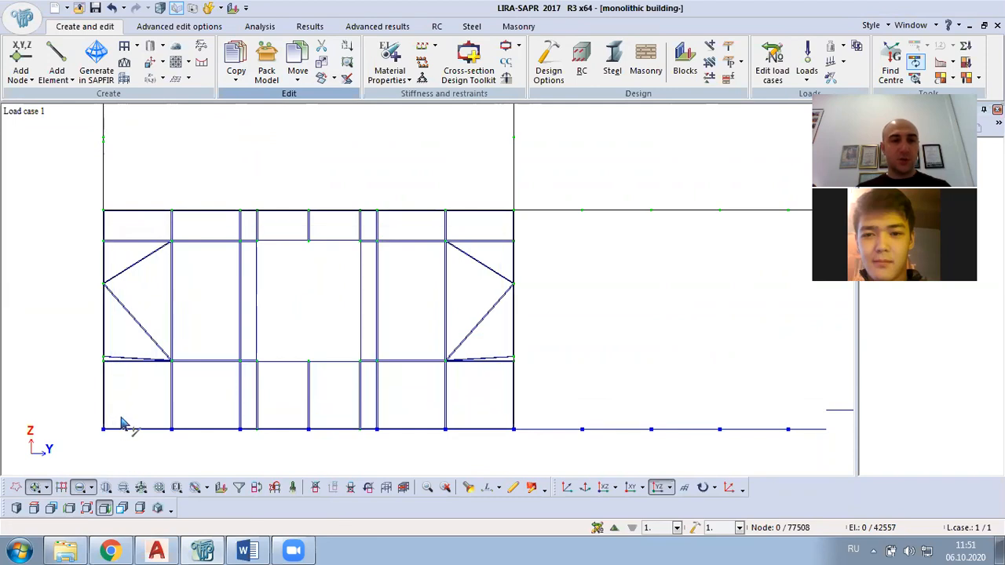
scroll(228, 394, "down", 5)
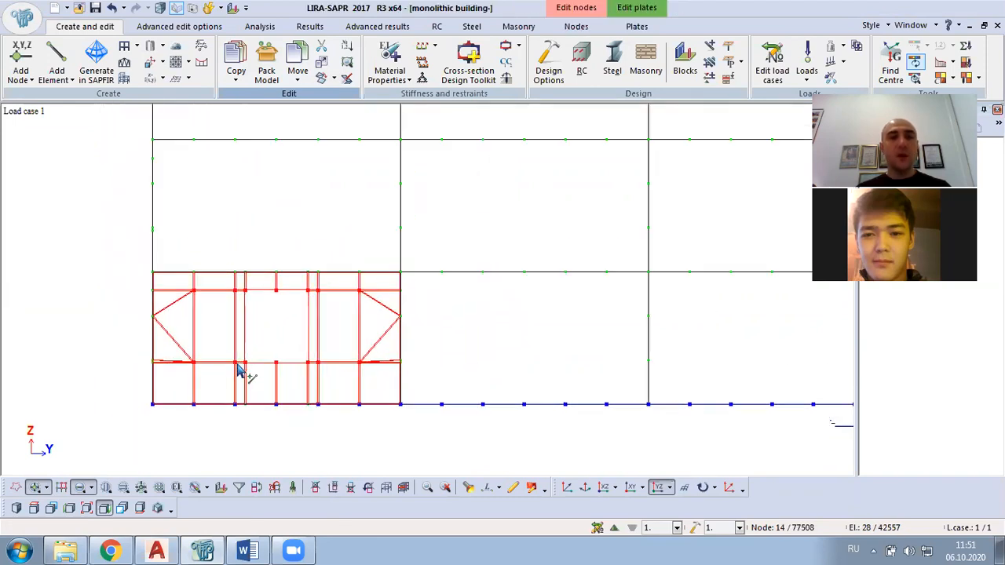
scroll(232, 393, "down", 2)
middle_click_drag(450, 401, 314, 400)
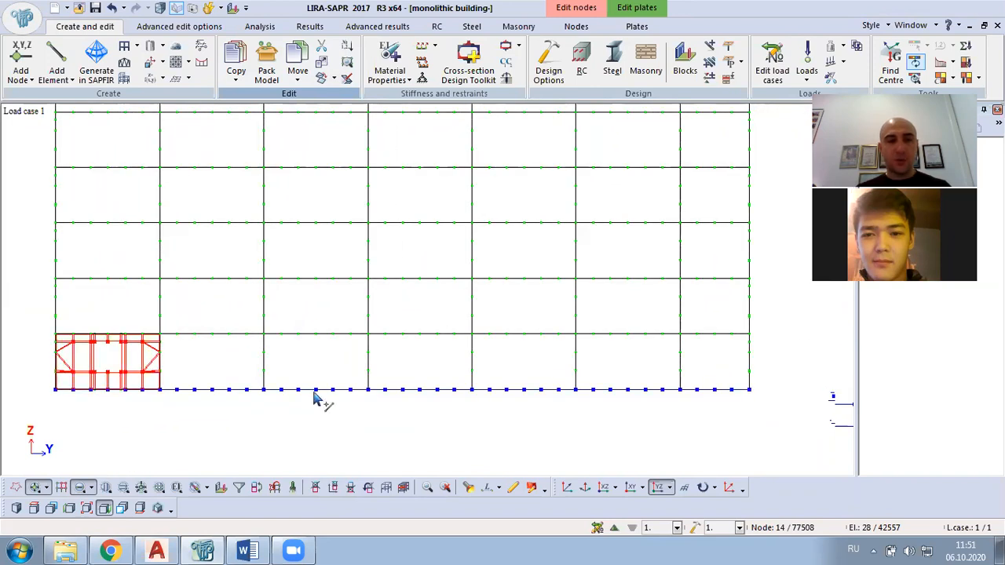
Copy the Wall - 2 panel by parameters with dY 6 m and N 5 along the ground floor.
left_click(236, 70)
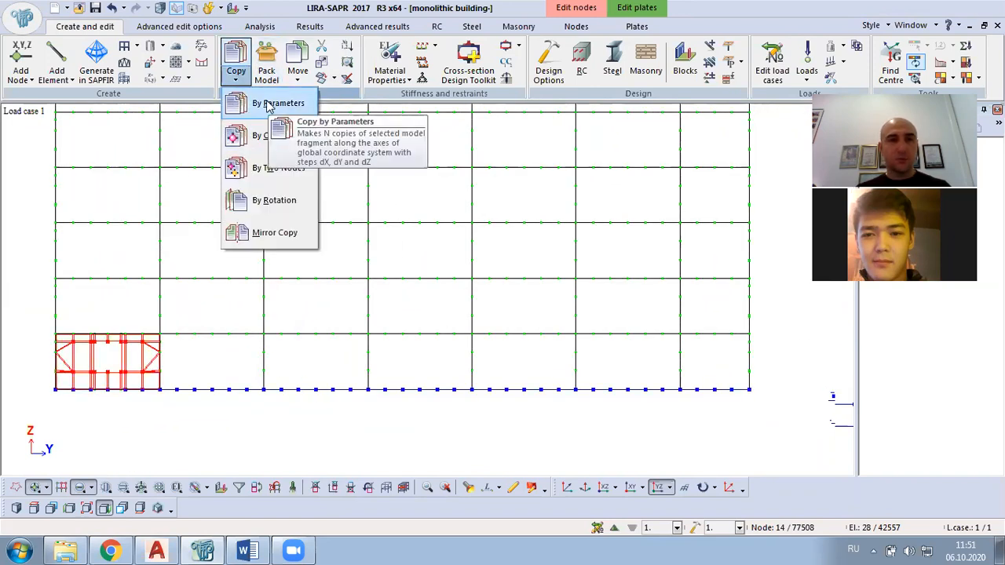
left_click(267, 105)
left_click_drag(63, 251, 13, 255)
type("6")
left_click_drag(53, 289, 7, 285)
type("5")
left_click(93, 350)
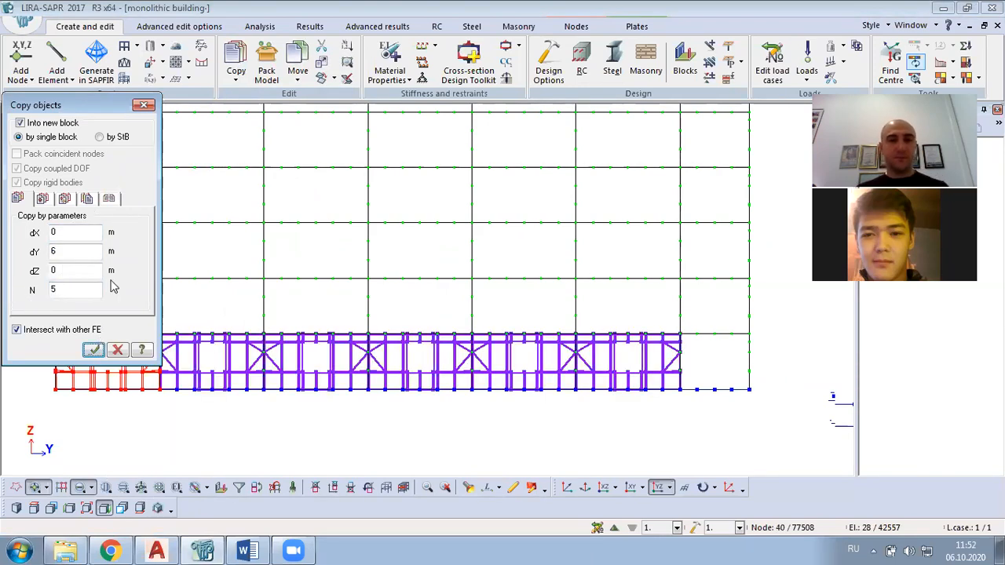
left_click(147, 107)
scroll(227, 374, "up", 3)
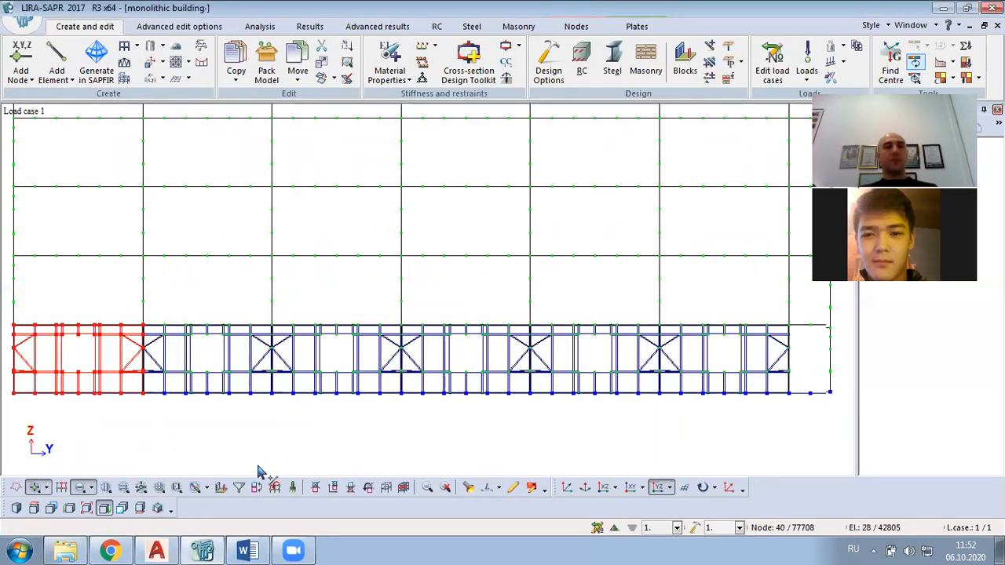
Clear the selection and filter elements by stiffness 7, Plate H 20 (Wall - 2), to select the whole ground-floor wall row.
left_click(257, 487)
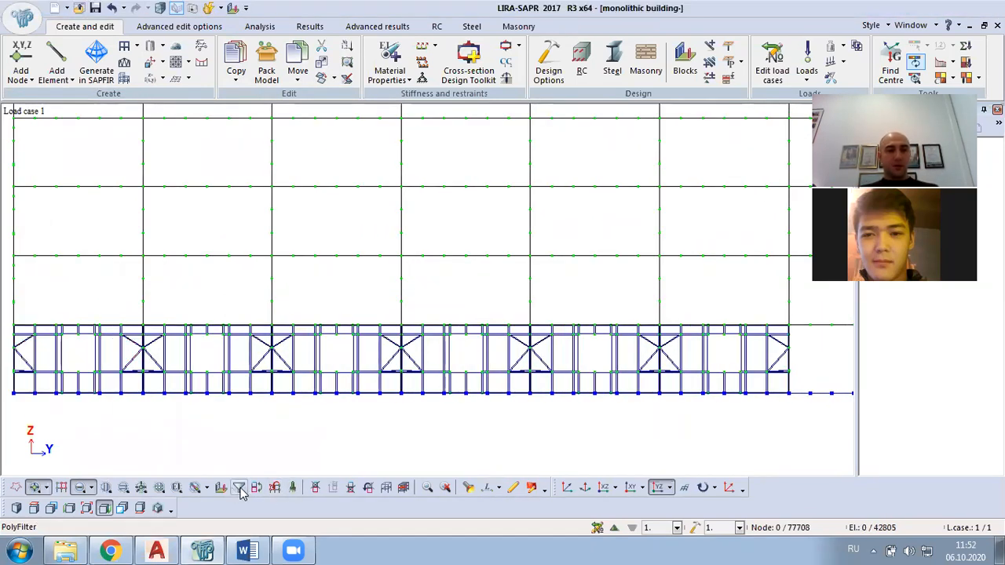
left_click(239, 488)
left_click(39, 136)
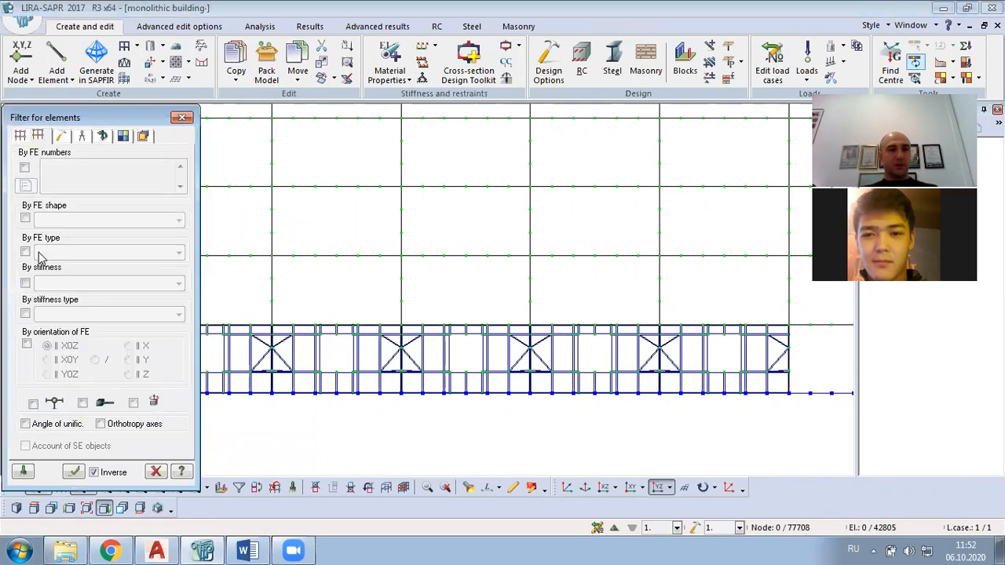
left_click(25, 284)
left_click(78, 284)
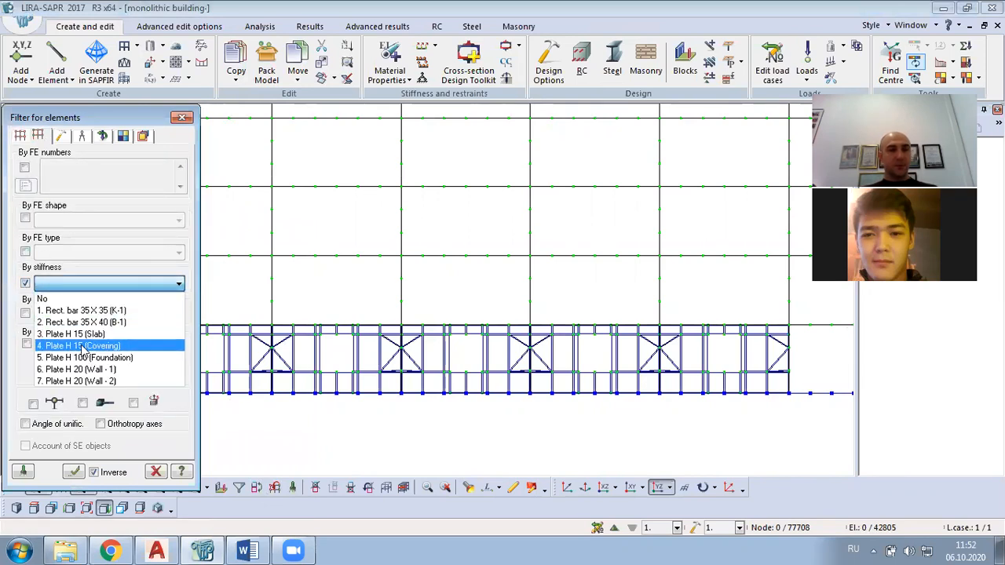
left_click(83, 382)
left_click(72, 471)
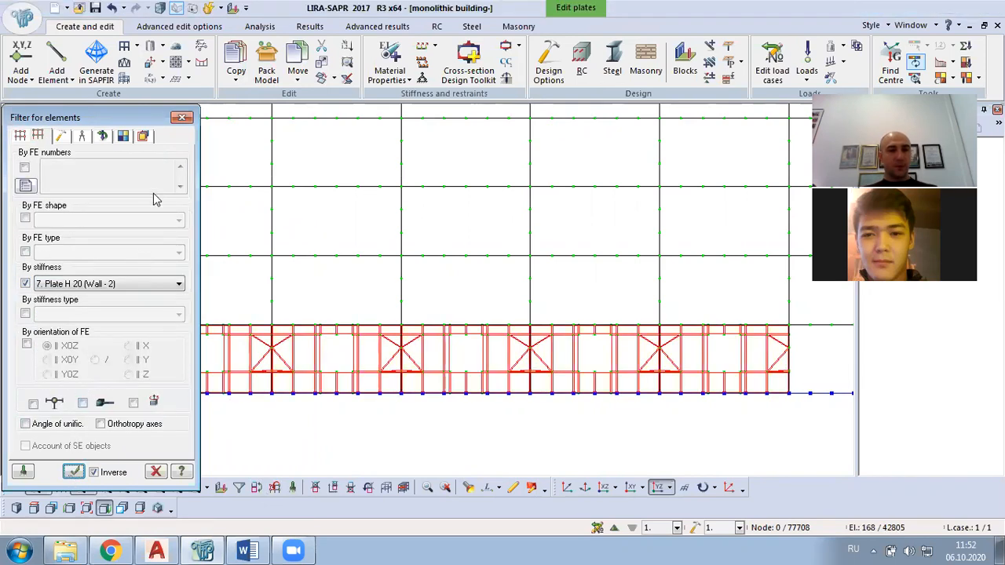
left_click(182, 119)
scroll(251, 377, "down", 5)
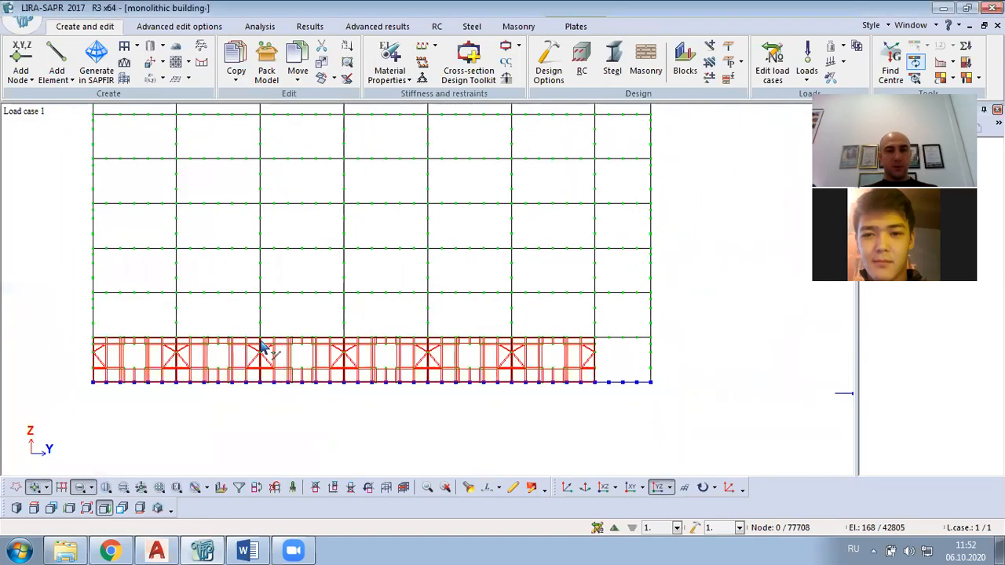
scroll(250, 361, "down", 4)
middle_click_drag(245, 355, 248, 436)
scroll(228, 422, "down", 1)
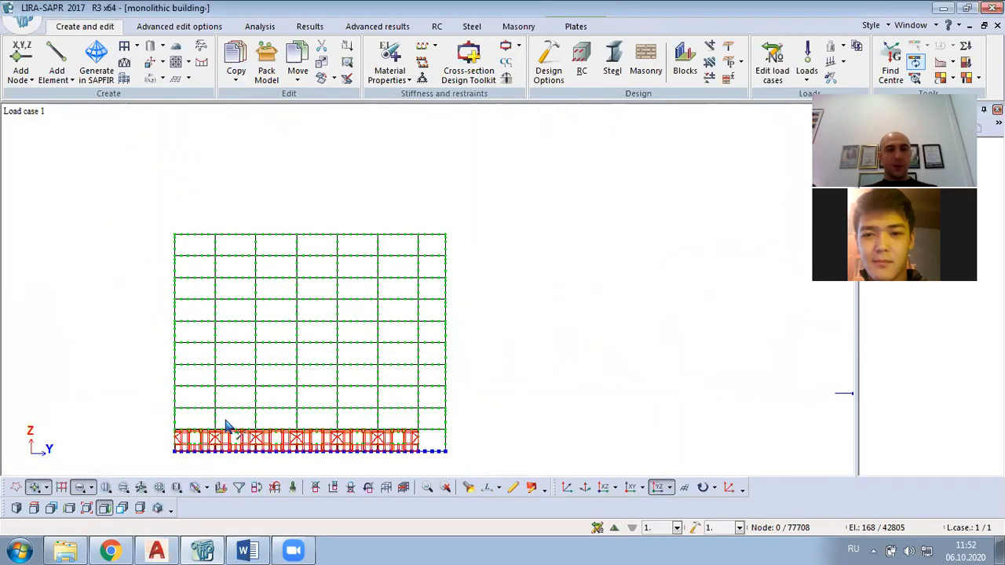
scroll(224, 419, "up", 3)
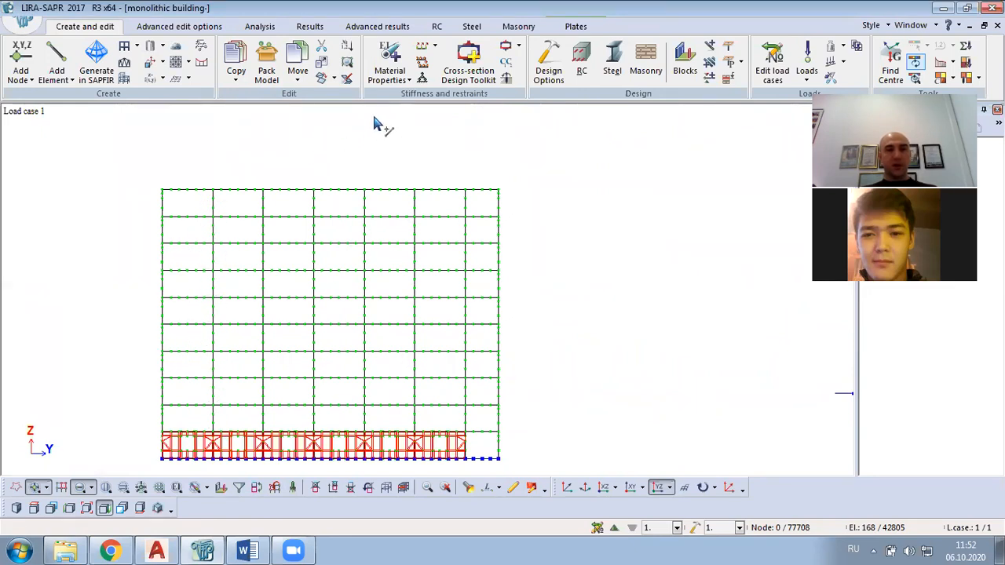
left_click(235, 56)
left_click(258, 108)
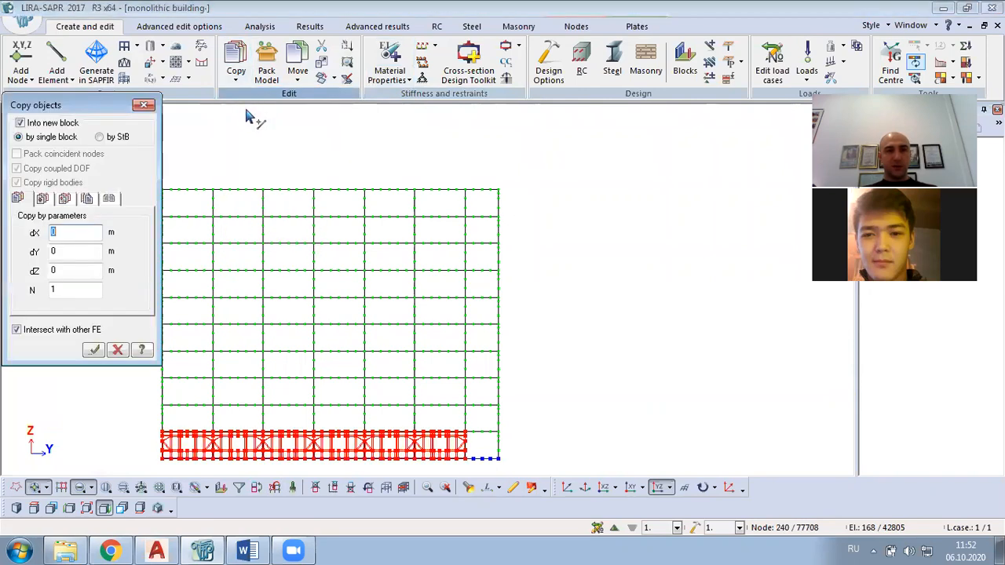
double_click(75, 290)
type("9")
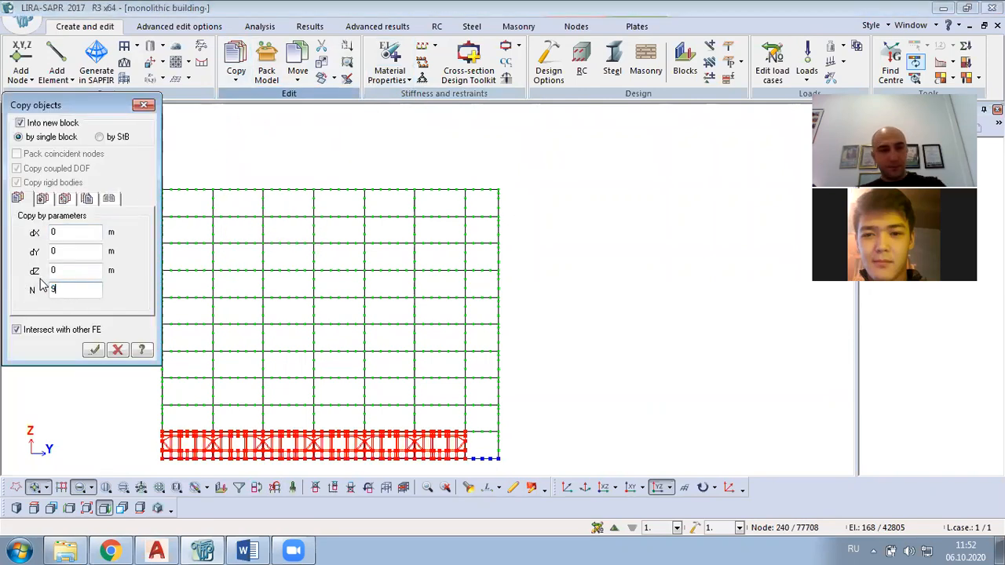
Measure the storey height between two corner nodes of the facade and dismiss the distance and copy dialogs.
middle_click_drag(211, 379, 427, 309)
scroll(401, 349, "up", 6)
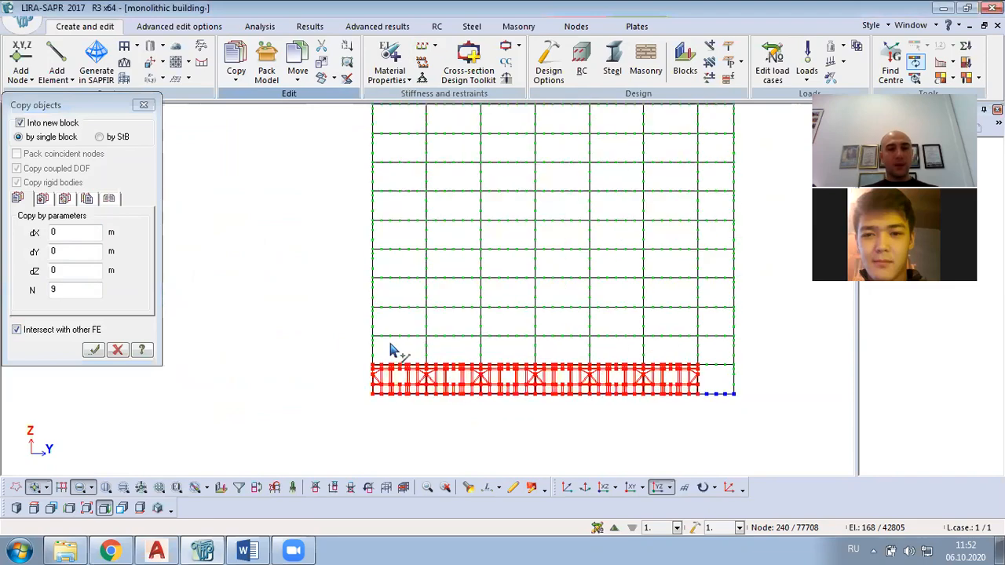
middle_click_drag(397, 341, 321, 357, "ctrl")
scroll(318, 375, "up", 2)
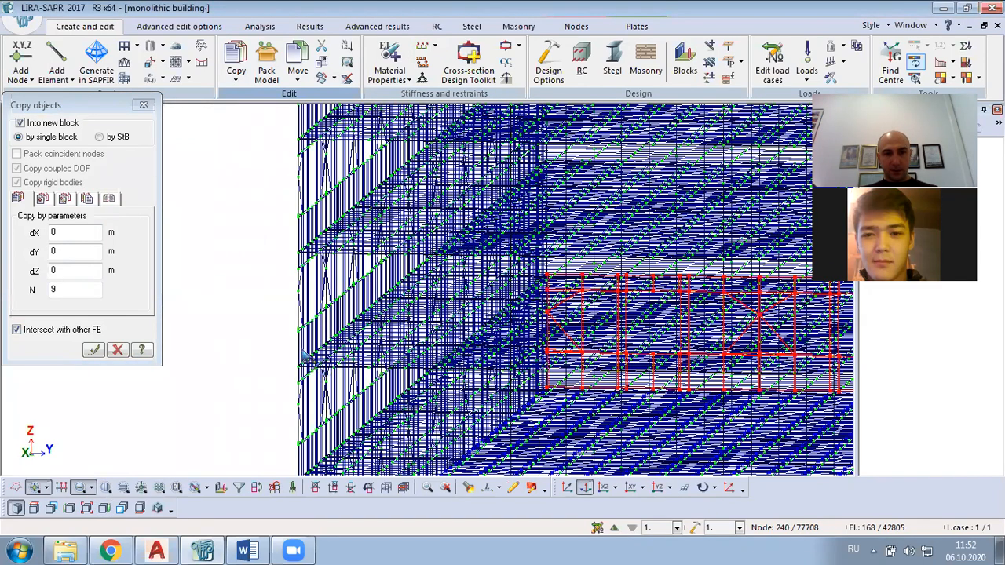
scroll(304, 351, "up", 4)
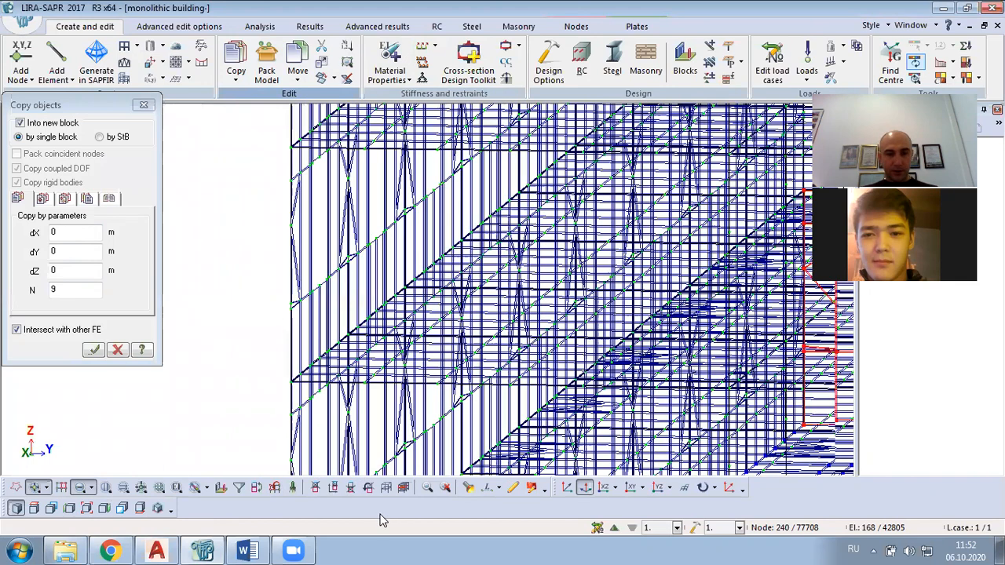
left_click(487, 487)
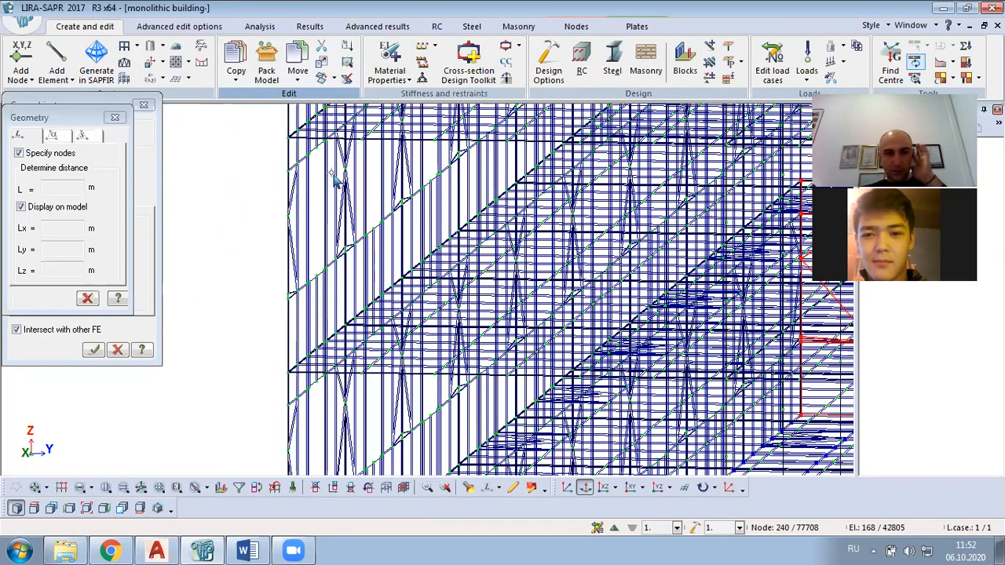
left_click(289, 372)
left_click(150, 138)
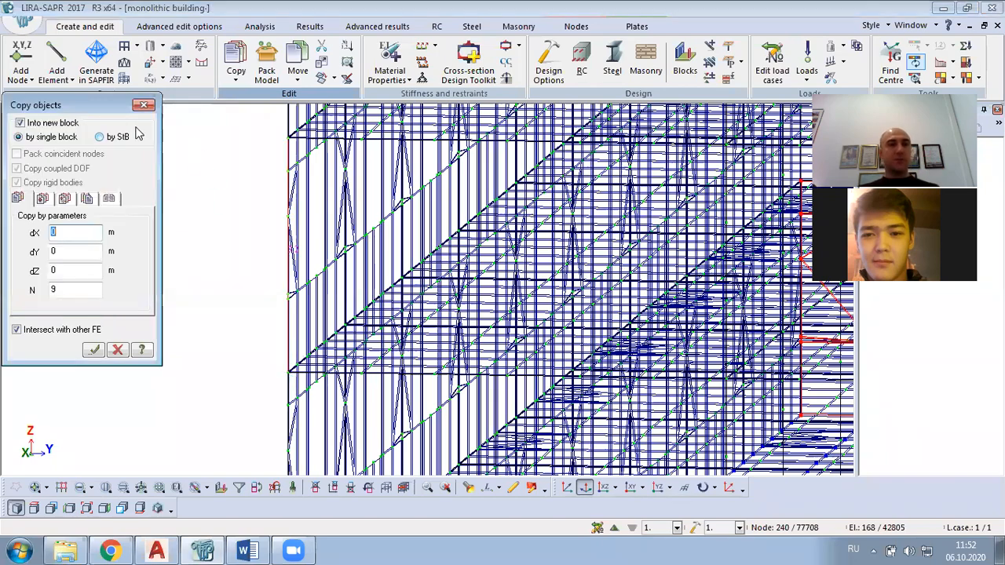
left_click(144, 105)
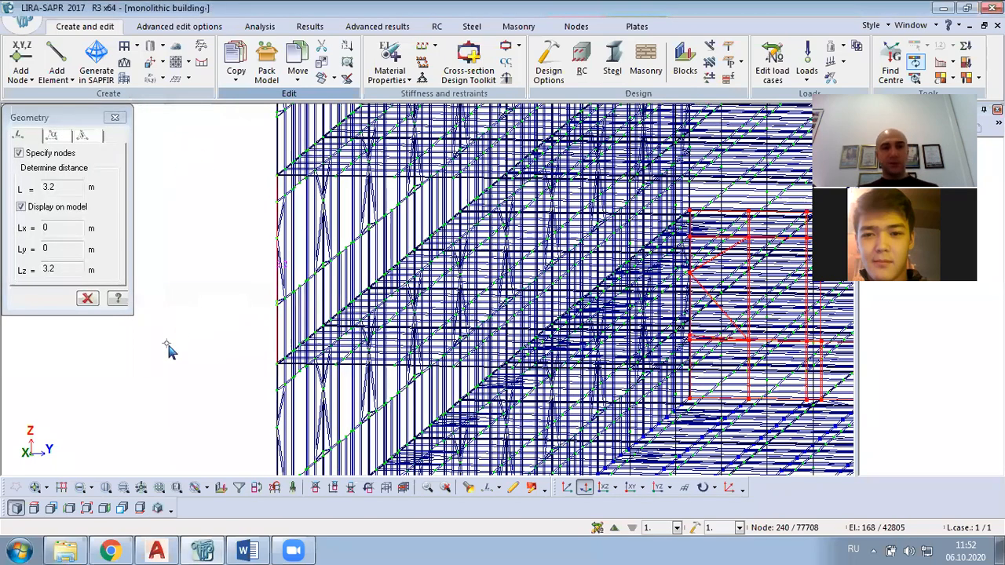
left_click(116, 117)
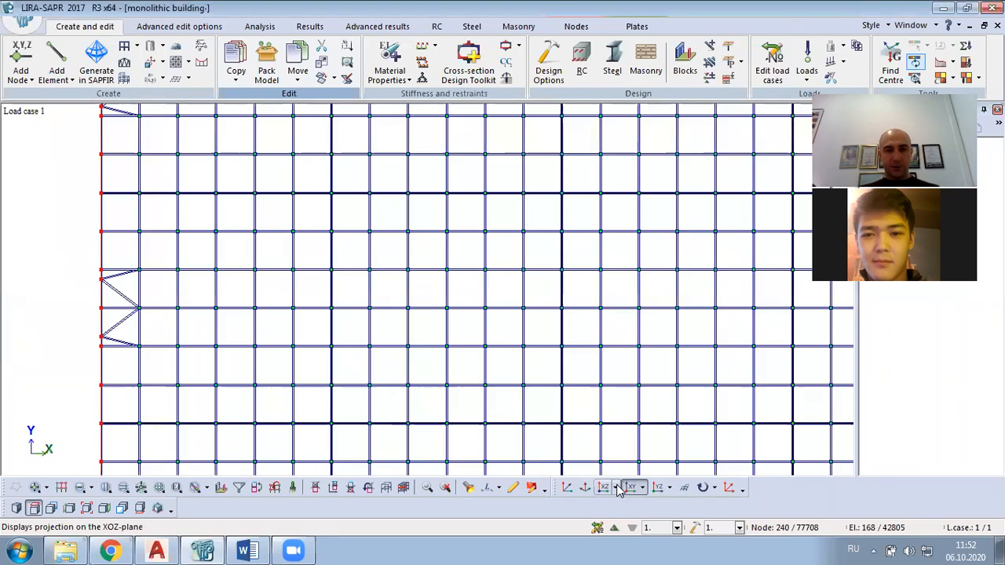
Copy the selected ground-floor wall row by parameters with dZ 3.2 m and N 9 up the building's height.
left_click(631, 488)
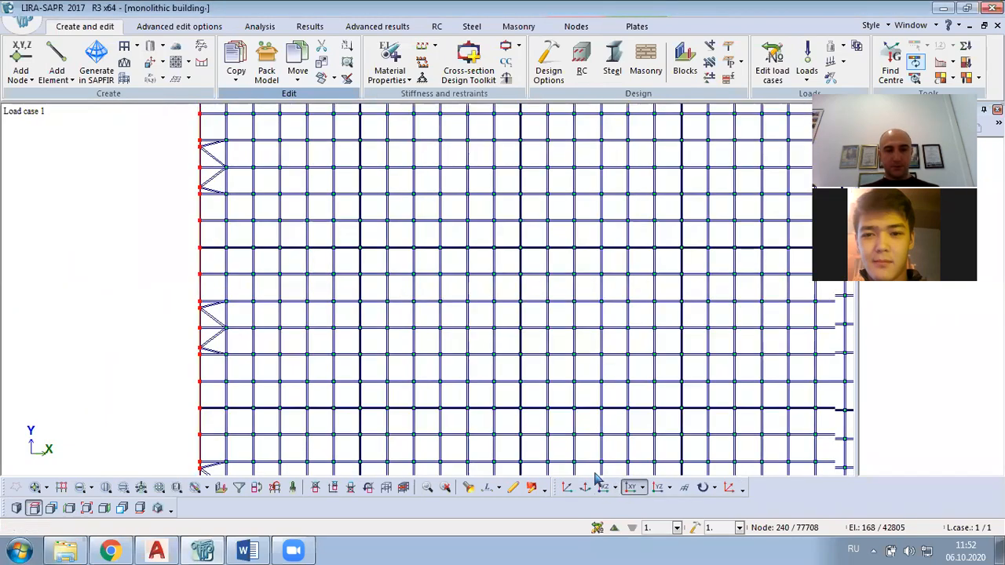
left_click(602, 487)
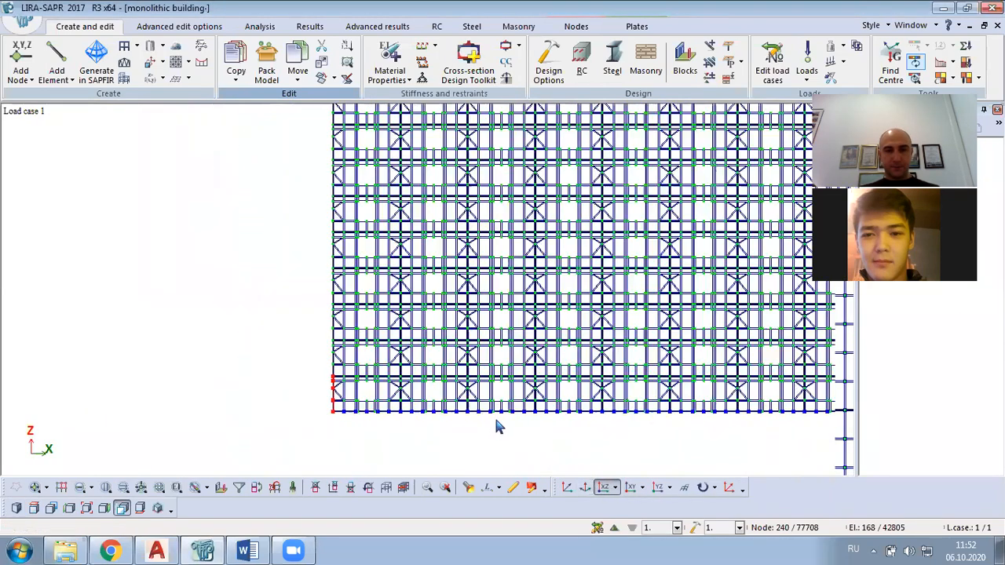
left_click(657, 488)
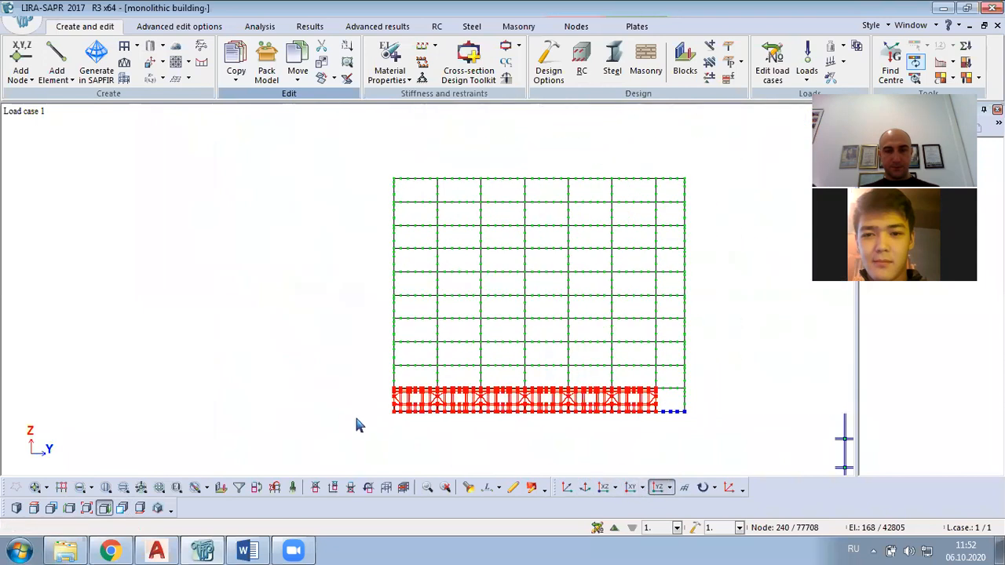
left_click(236, 78)
left_click(259, 103)
left_click(54, 288)
key("shift+Tab")
type("3.2")
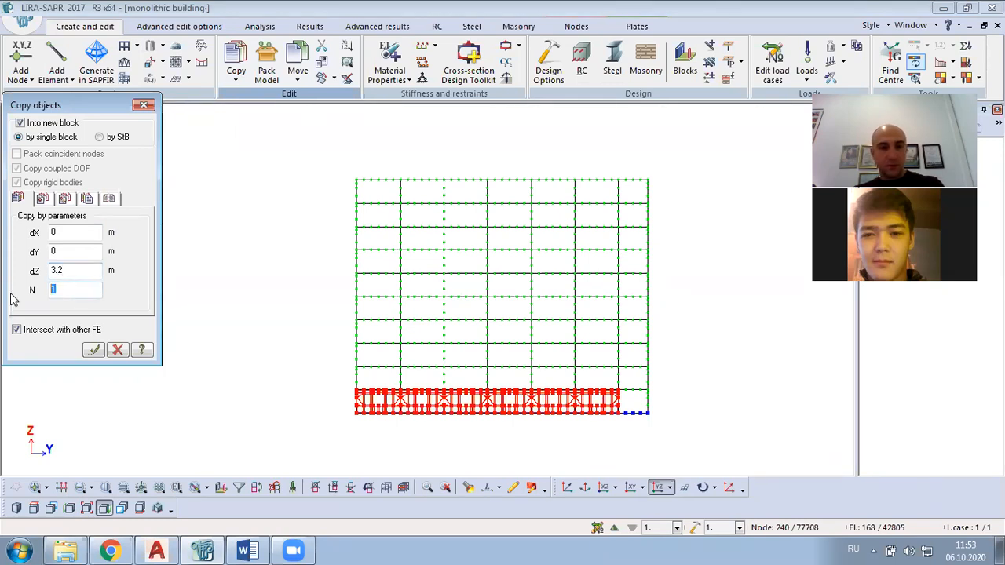
left_click(94, 350)
Examine the copied wall storeys and the narrower end bay without walls along the Y side, and close the copy settings.
scroll(636, 168, "up", 5)
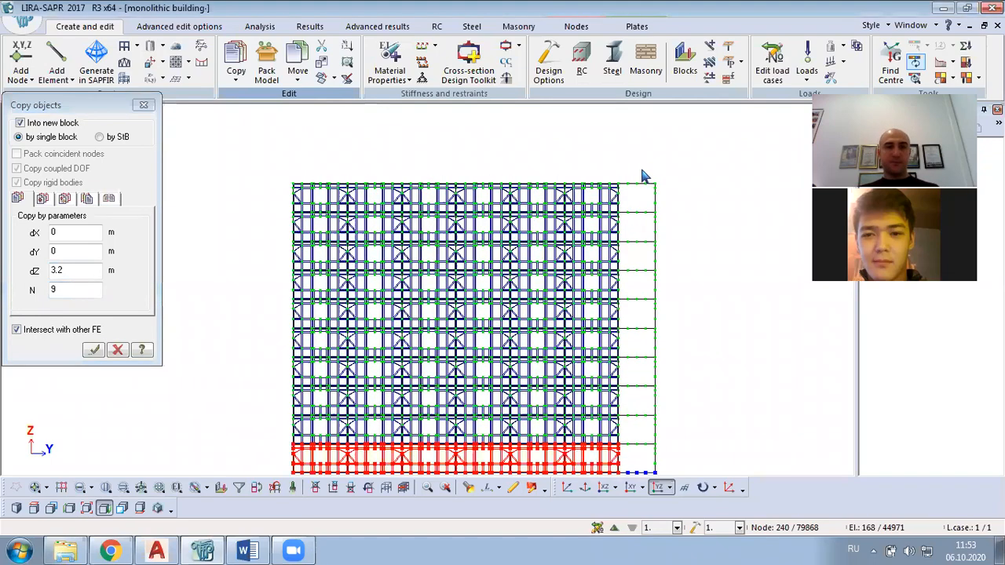
scroll(651, 196, "down", 5)
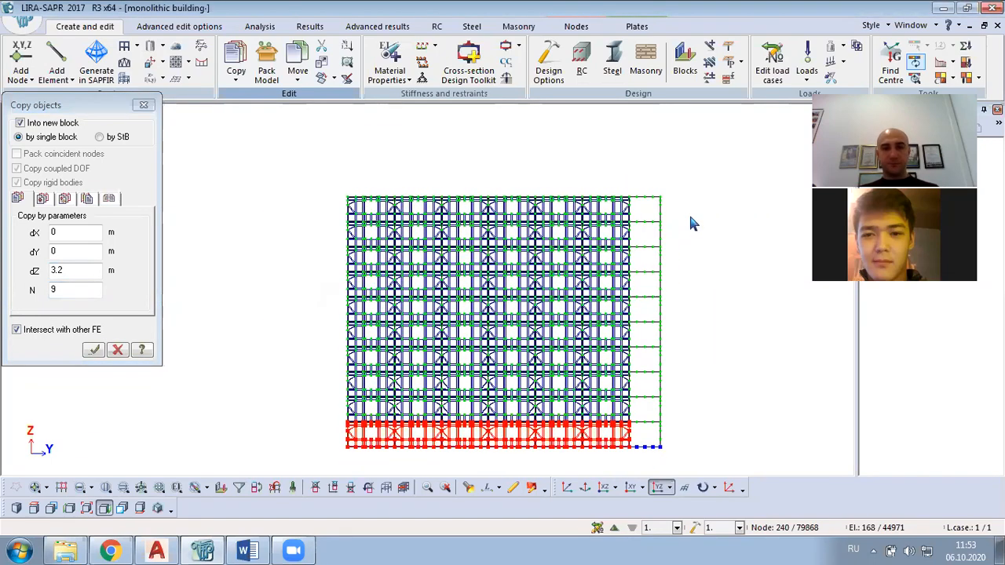
middle_click_drag(678, 290, 676, 368)
scroll(677, 369, "up", 2)
middle_click_drag(557, 317, 544, 272)
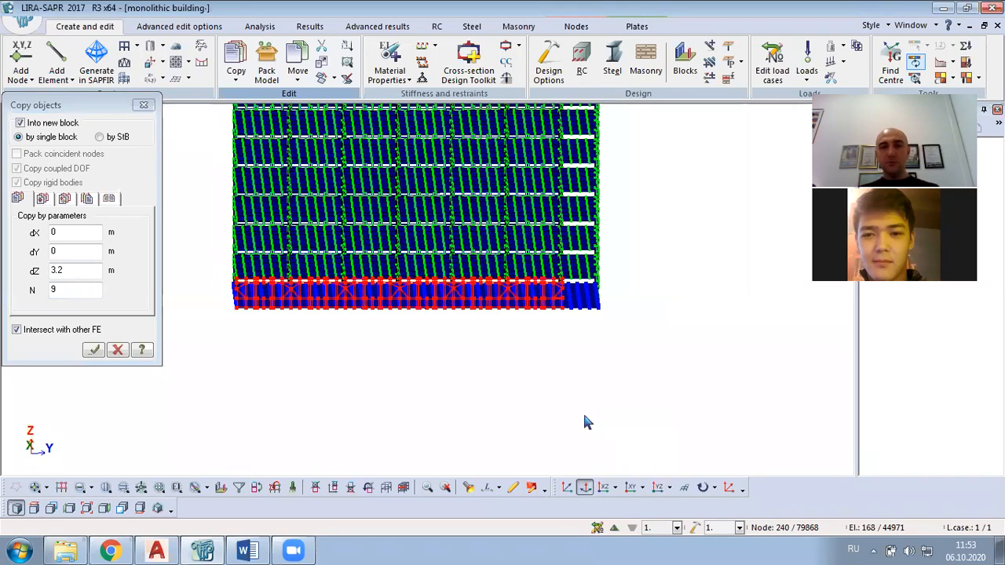
left_click(603, 488)
left_click(658, 488)
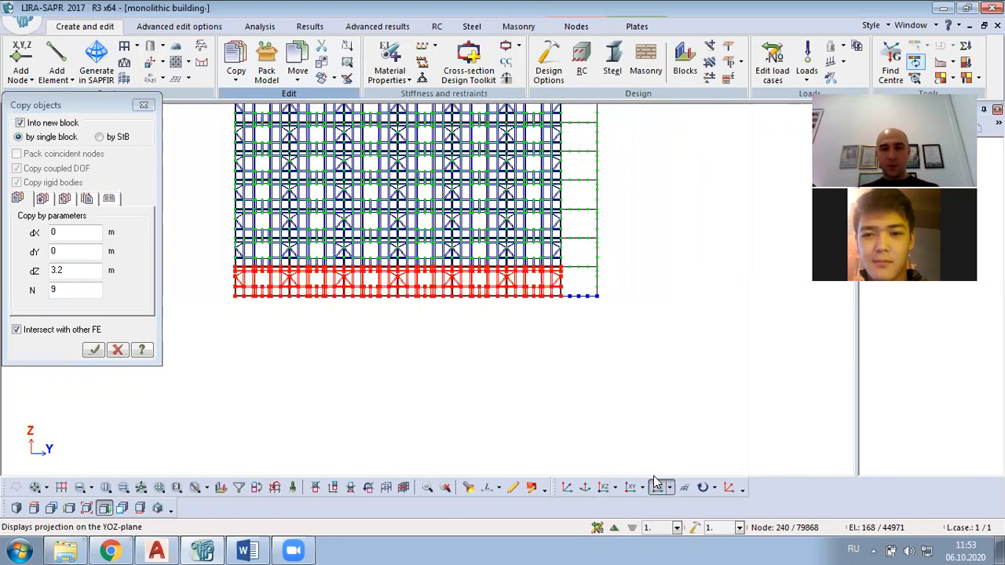
scroll(581, 289, "up", 2)
scroll(588, 292, "up", 4)
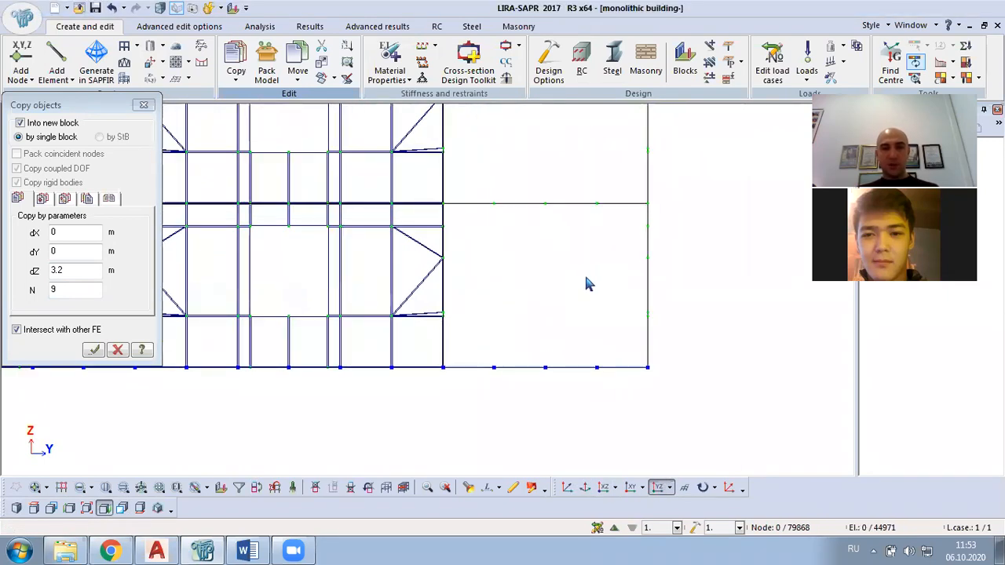
middle_click_drag(541, 342, 542, 372)
scroll(542, 351, "down", 1)
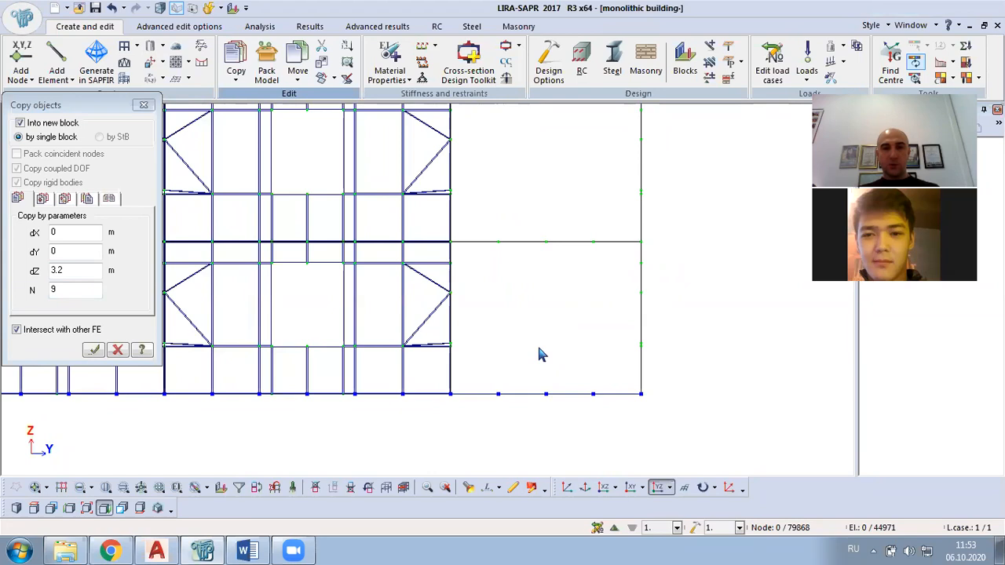
scroll(539, 355, "down", 1)
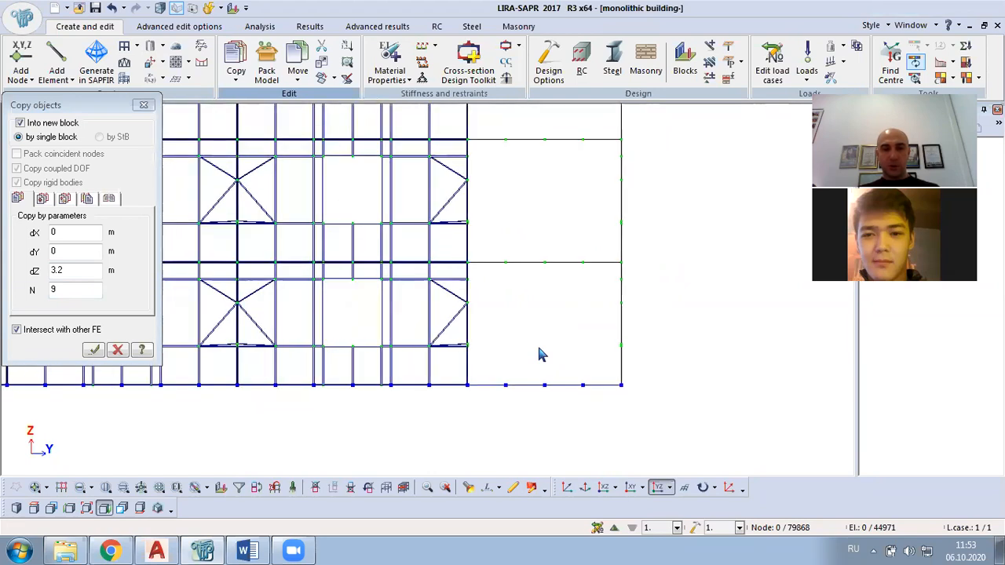
right_click_drag(539, 347, 540, 383)
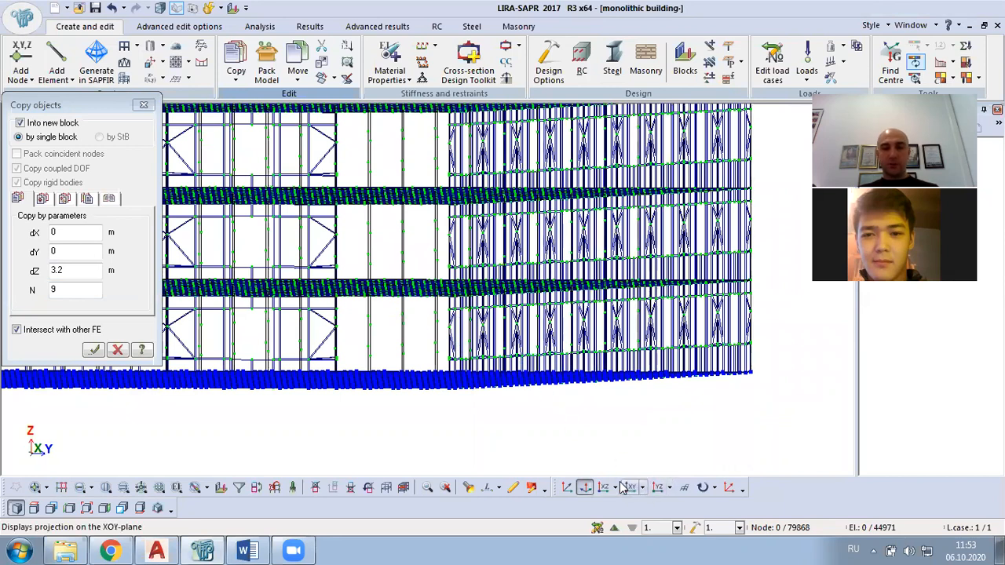
left_click(659, 488)
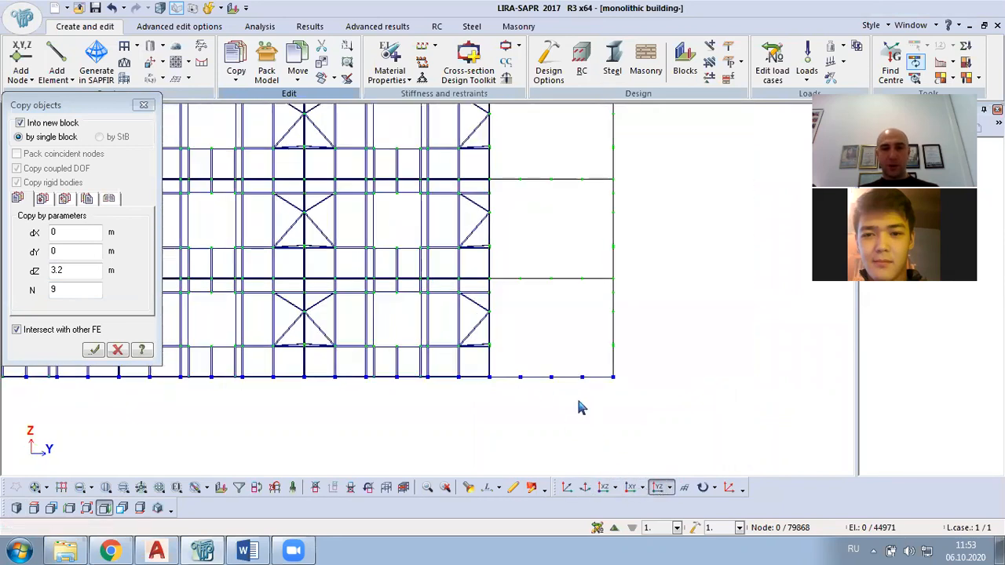
right_click_drag(578, 401, 478, 345)
left_click(143, 104)
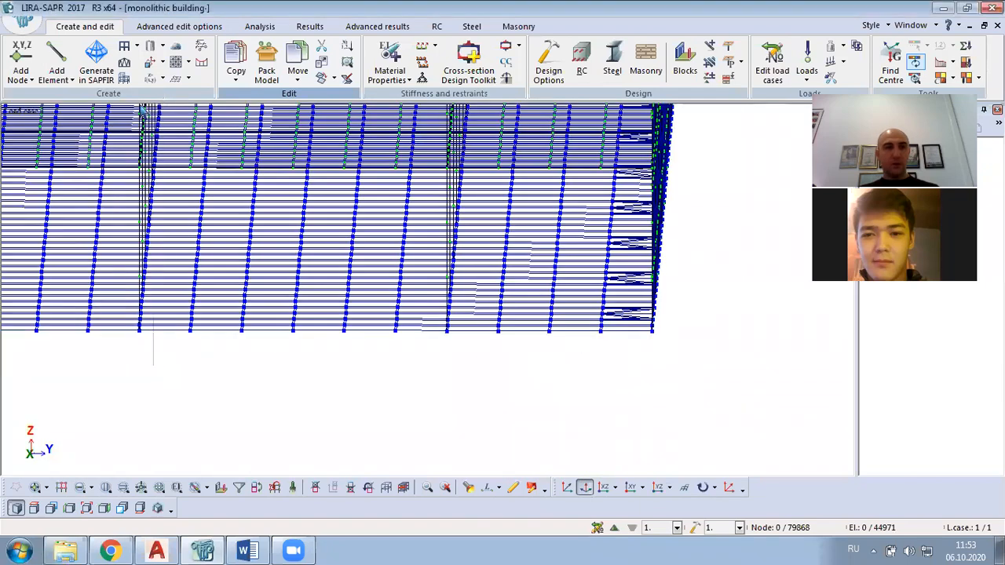
Open the Wall-beam settings for creating plane fragments and display the model in the YOZ projection.
left_click(137, 49)
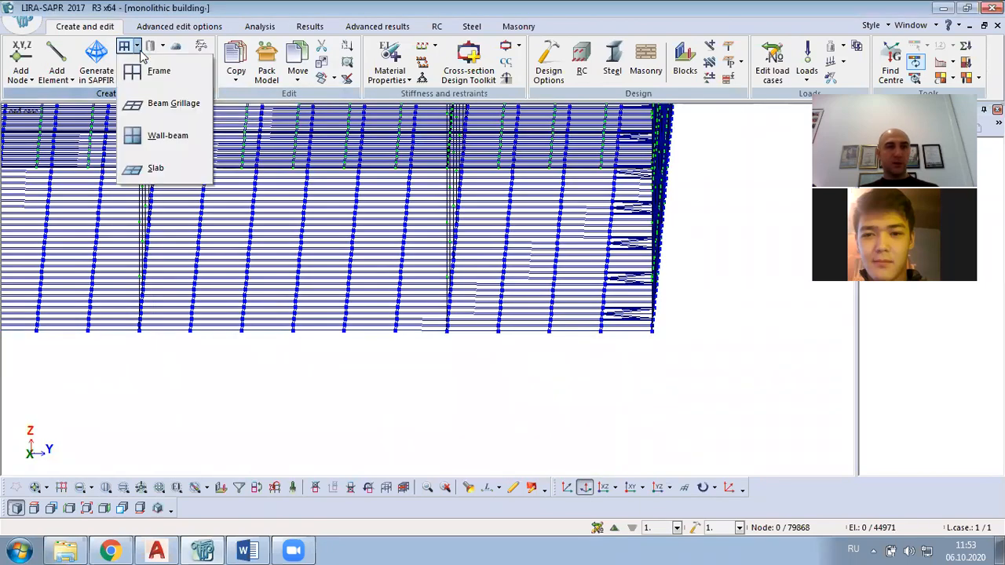
left_click(168, 137)
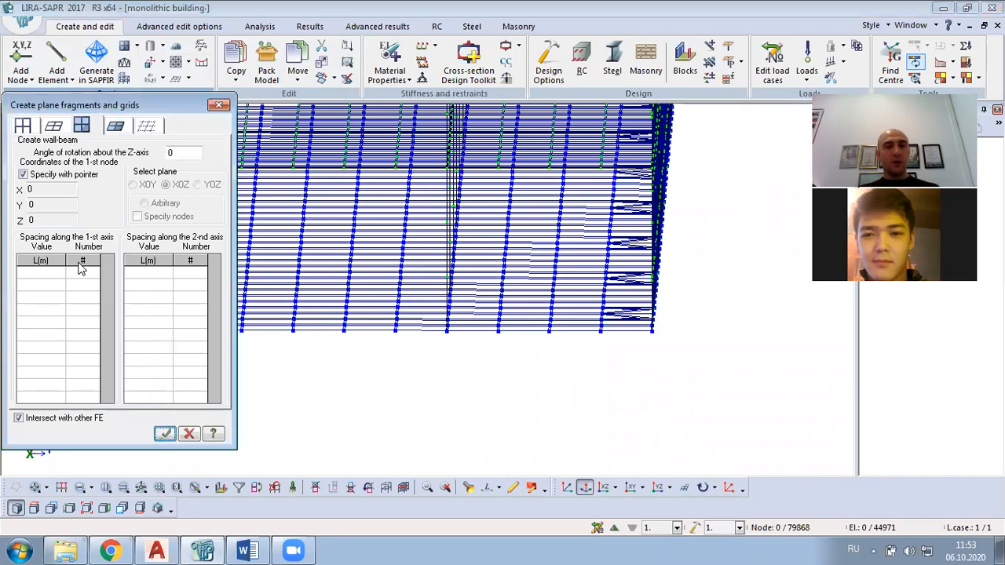
scroll(397, 316, "down", 3)
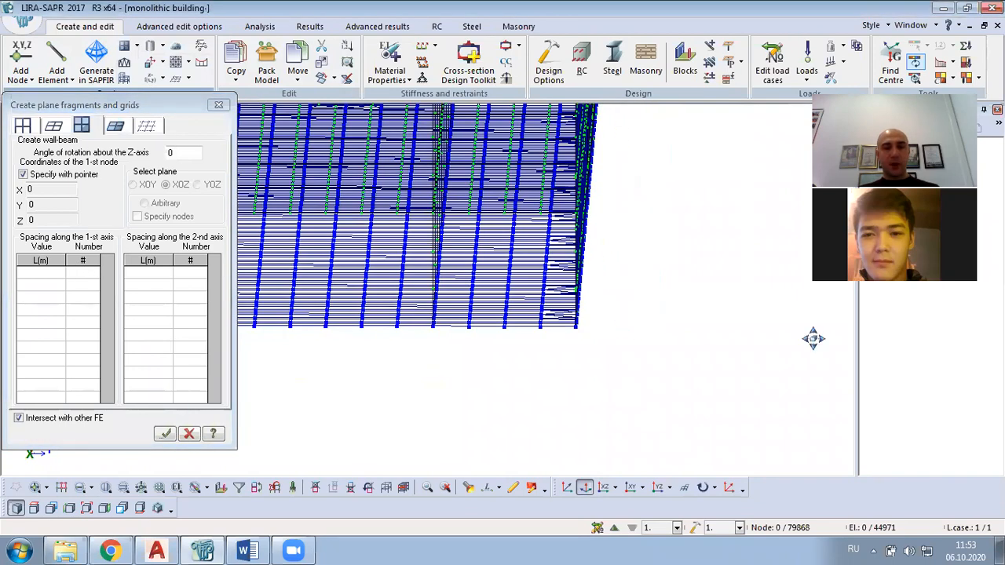
left_click(657, 487)
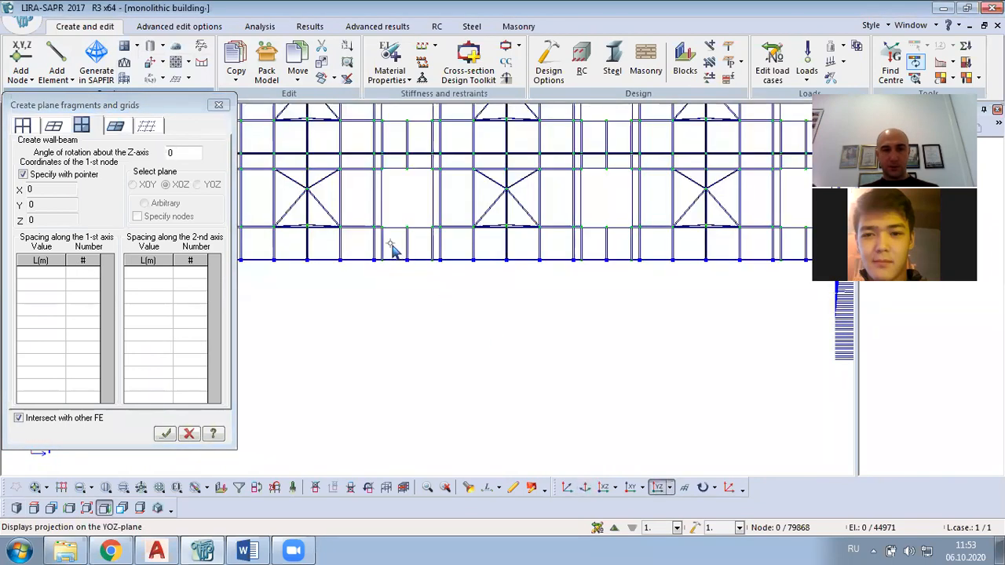
Select the plates and nodes of the first ground-floor bay's wall panel and isolate them as a fragment.
middle_click_drag(390, 244, 689, 327)
mouse_move(444, 317)
middle_mouse_down()
mouse_move(695, 326)
mouse_move(708, 313)
middle_mouse_up()
scroll(369, 321, "up", 3)
scroll(372, 328, "up", 2)
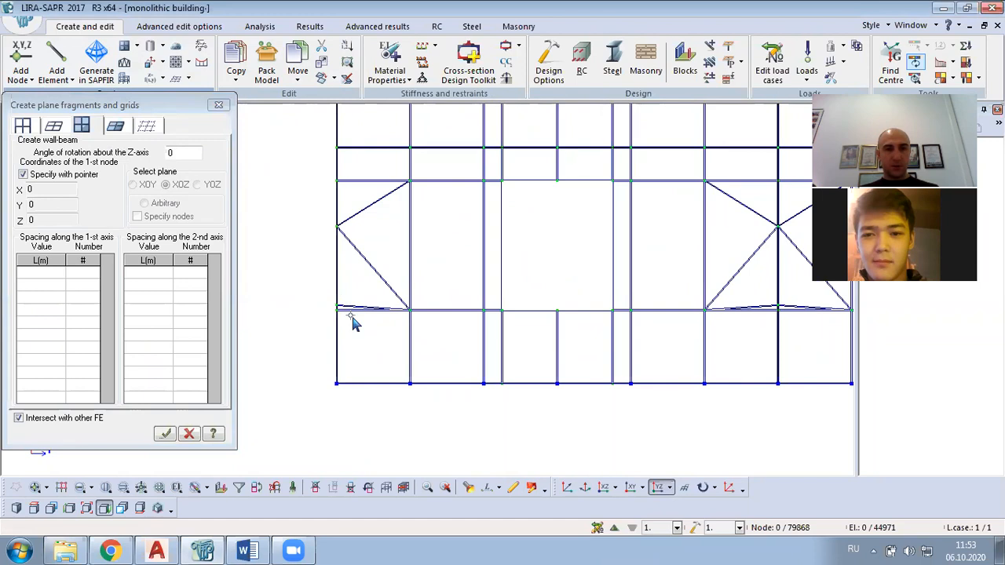
scroll(489, 384, "up", 1)
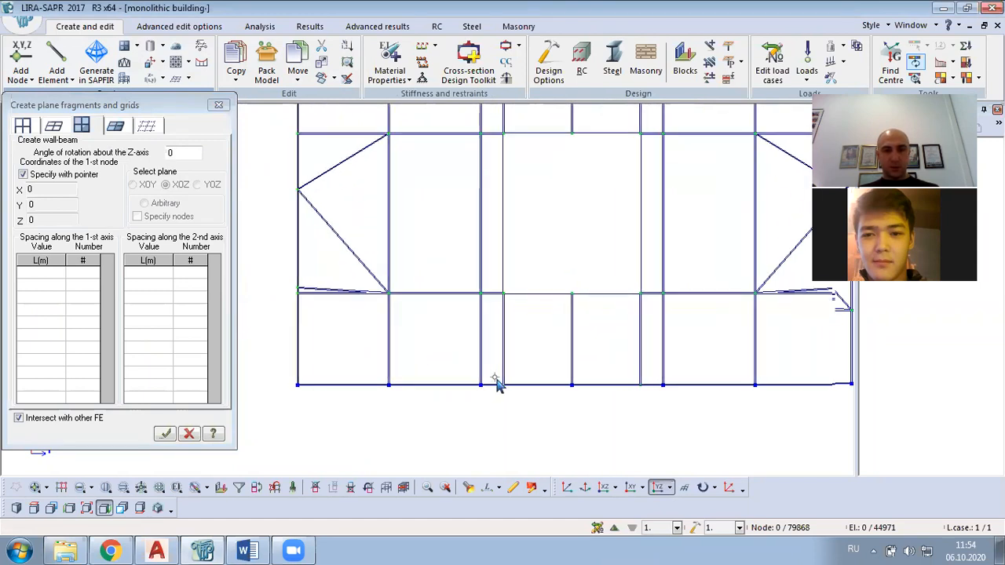
scroll(489, 385, "down", 1)
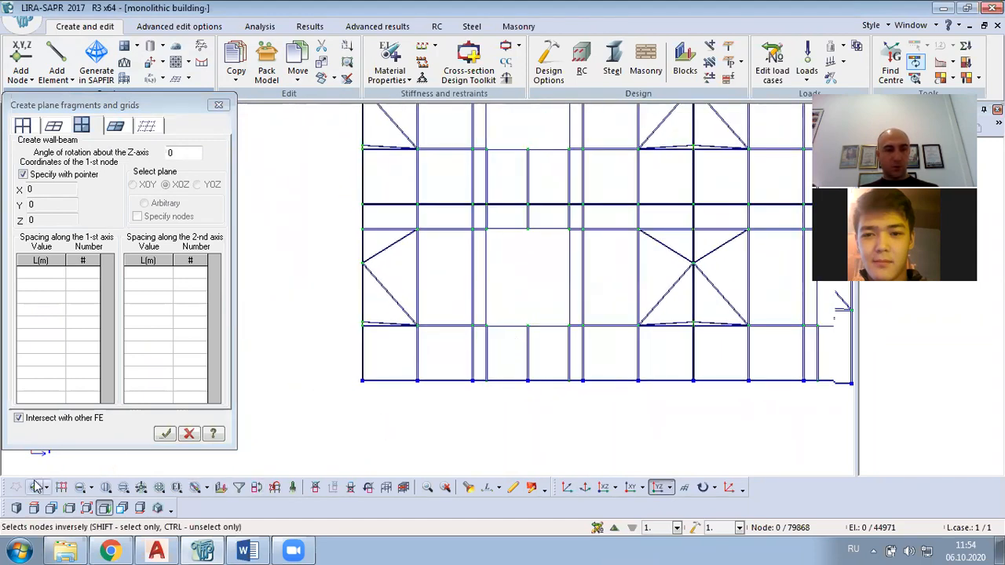
left_click(96, 487)
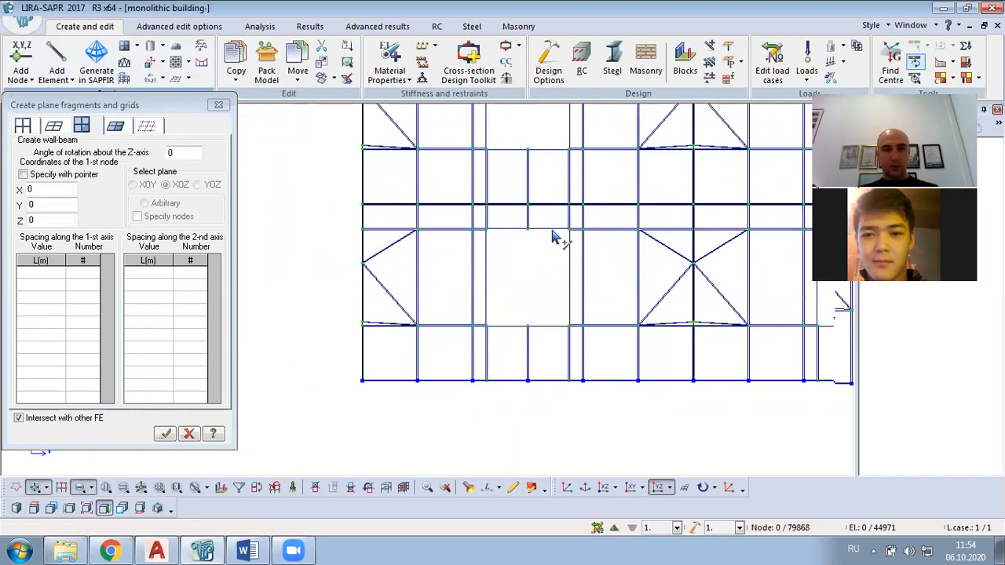
left_click_drag(663, 217, 346, 362)
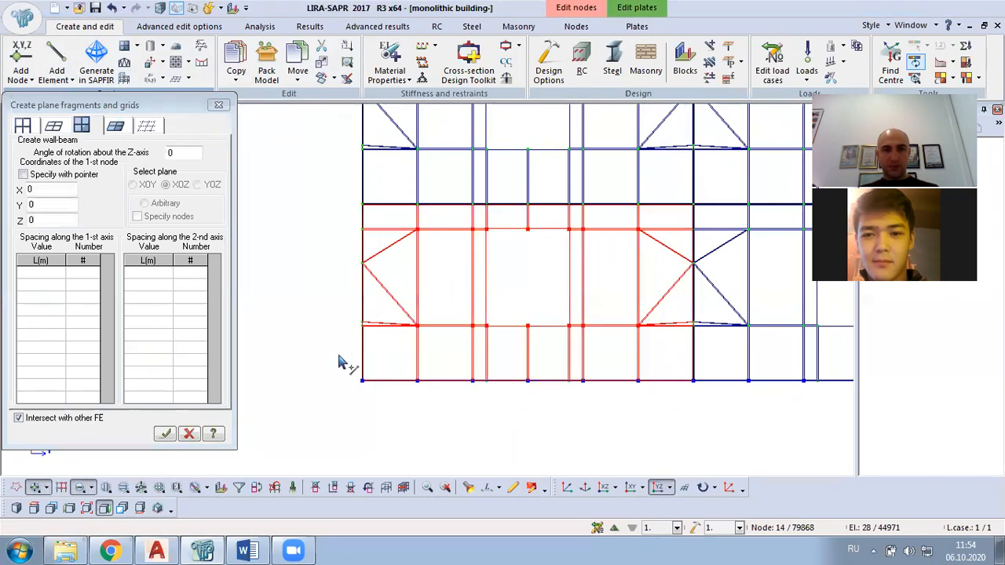
right_click(255, 237)
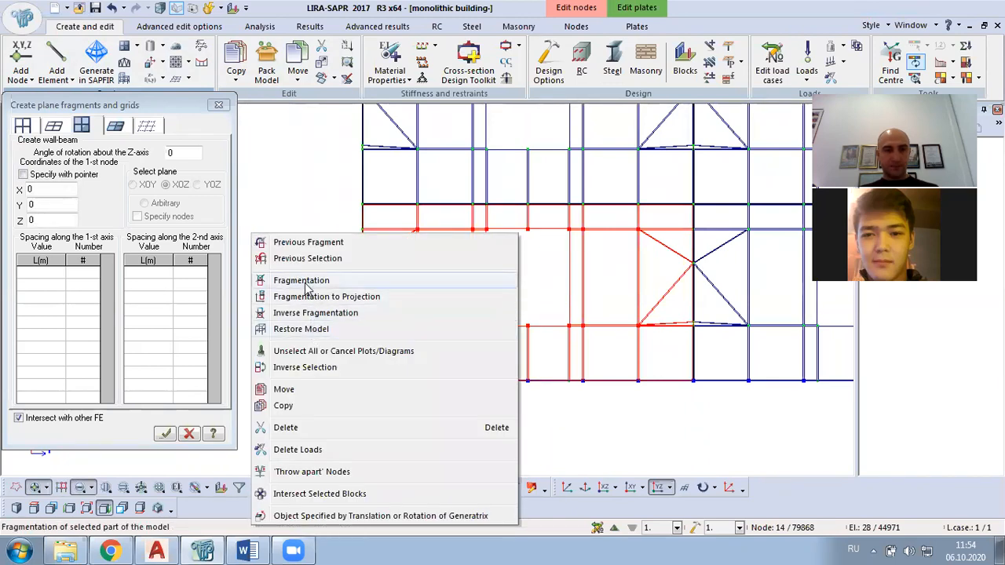
left_click(306, 281)
scroll(423, 291, "down", 1)
scroll(603, 385, "up", 2)
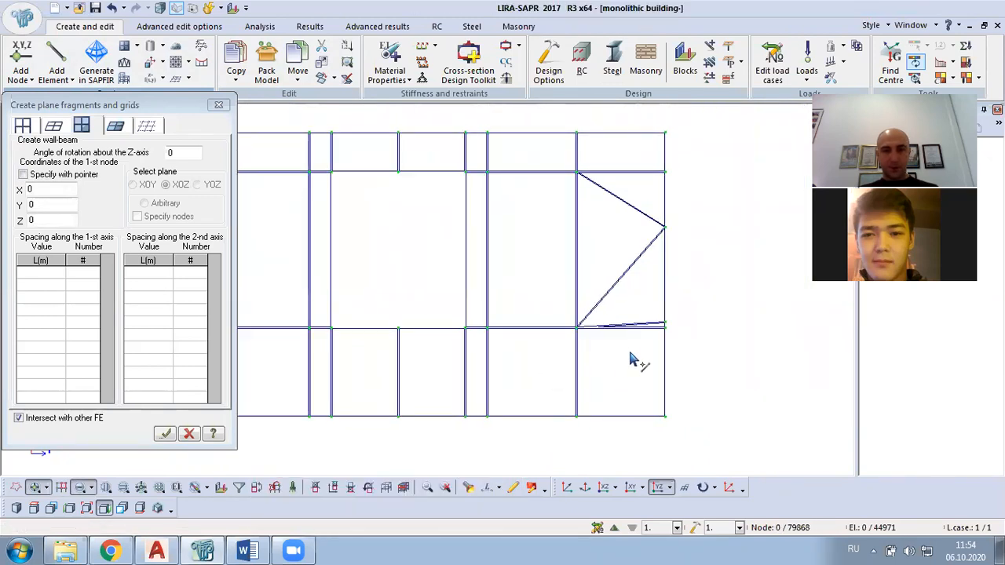
Measure the vertical distance from the panel's base to the sill-level node beside the window opening.
left_click(489, 488)
left_click(487, 416)
left_click(487, 328)
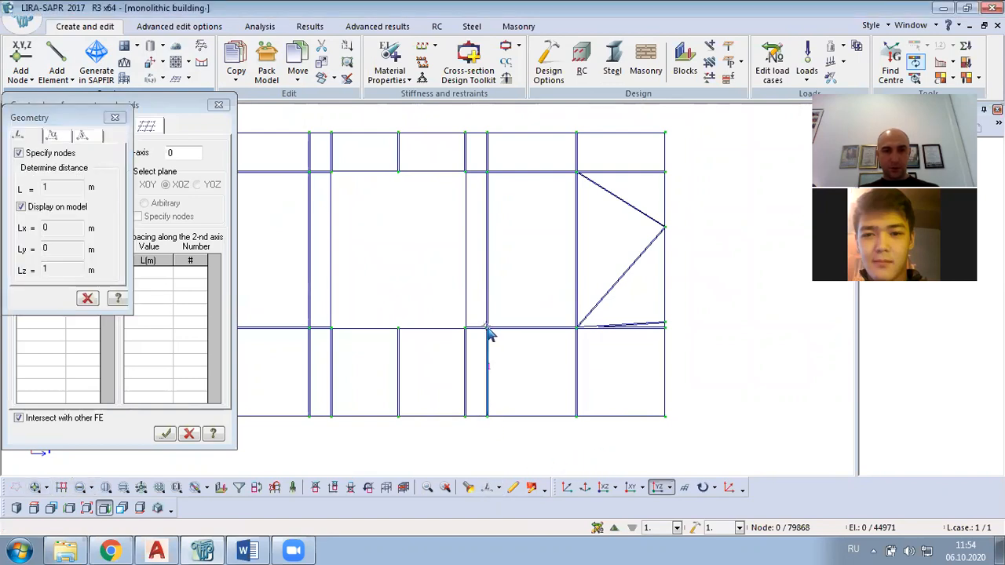
Measure the heights of the window-opening segment and the segment above it along the same vertical line, and close the wall-beam settings.
left_click(487, 328)
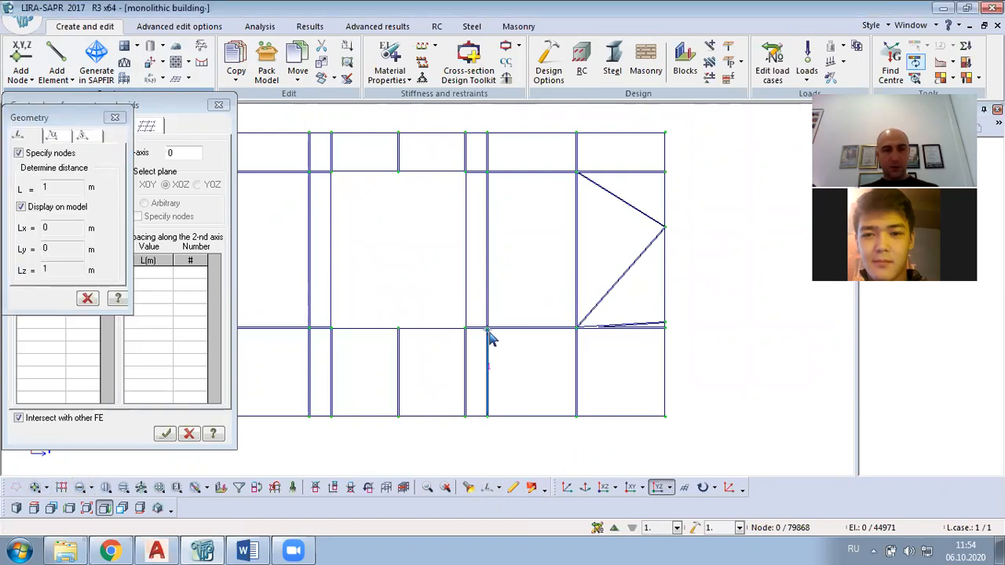
left_click(488, 176)
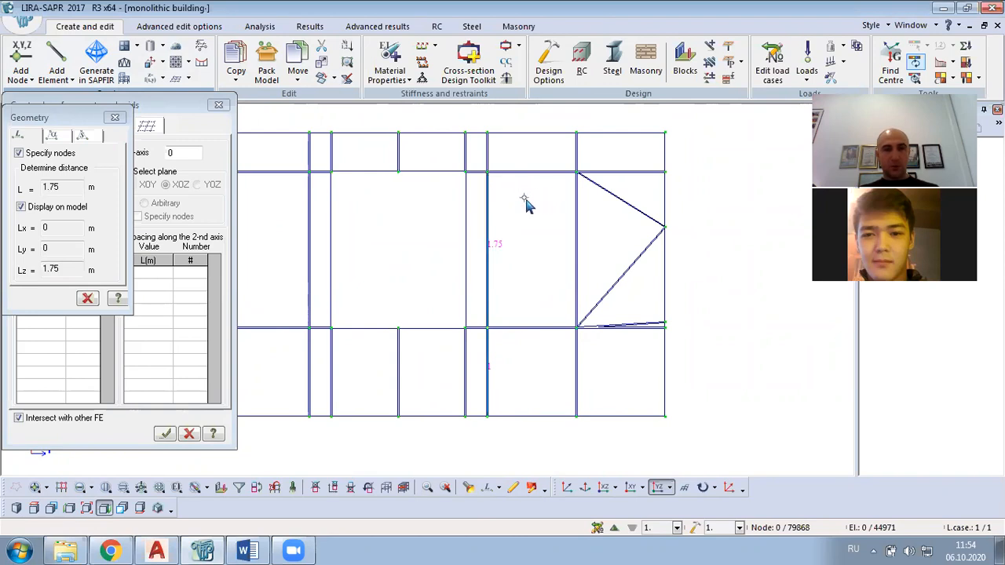
left_click(488, 178)
left_click(488, 135)
left_click(218, 124)
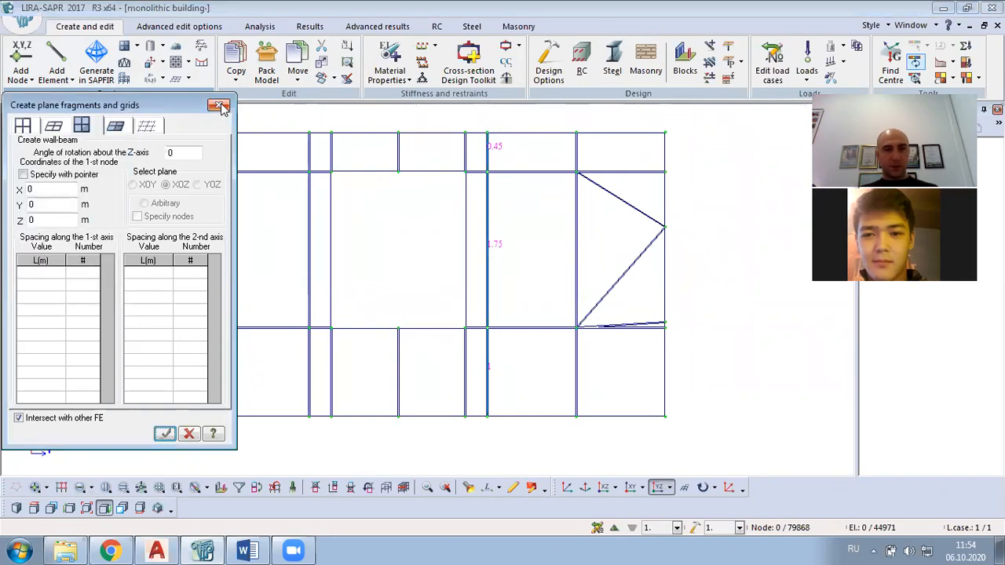
left_click(218, 106)
Restore the complete structure from the isolated wall fragment and close the distance measurement.
scroll(382, 216, "down", 5)
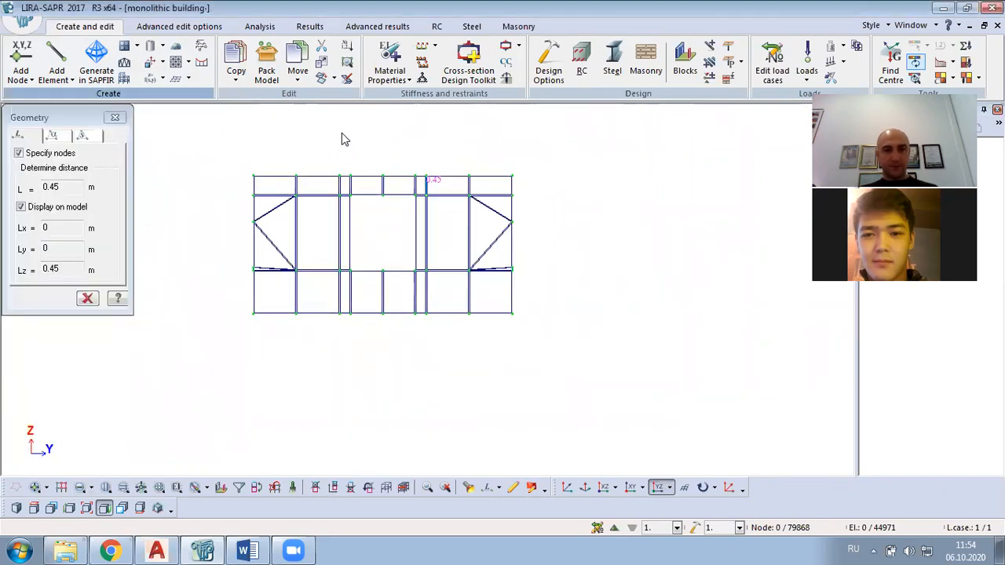
right_click(342, 139)
left_click(408, 255)
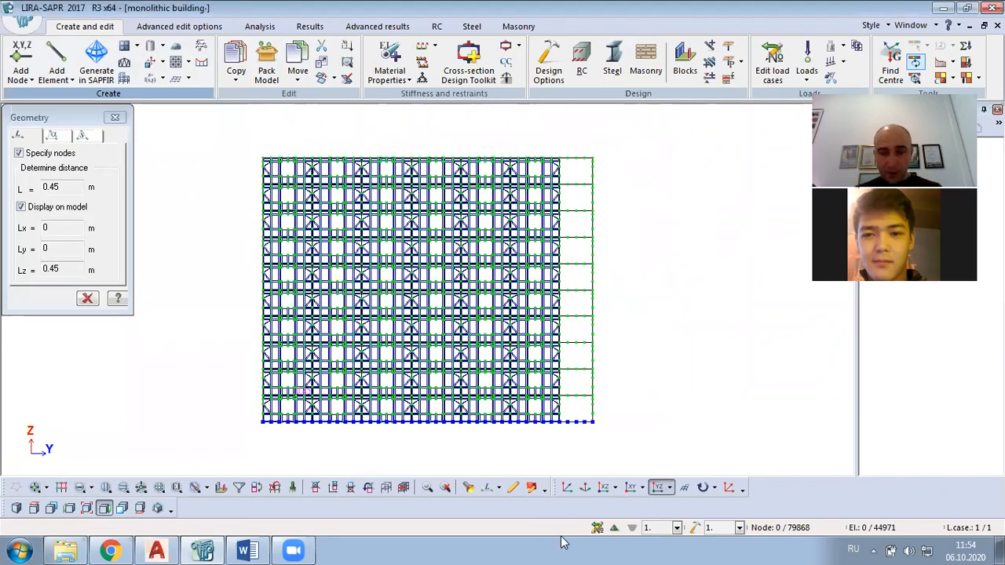
scroll(587, 414, "up", 1)
scroll(719, 332, "up", 2)
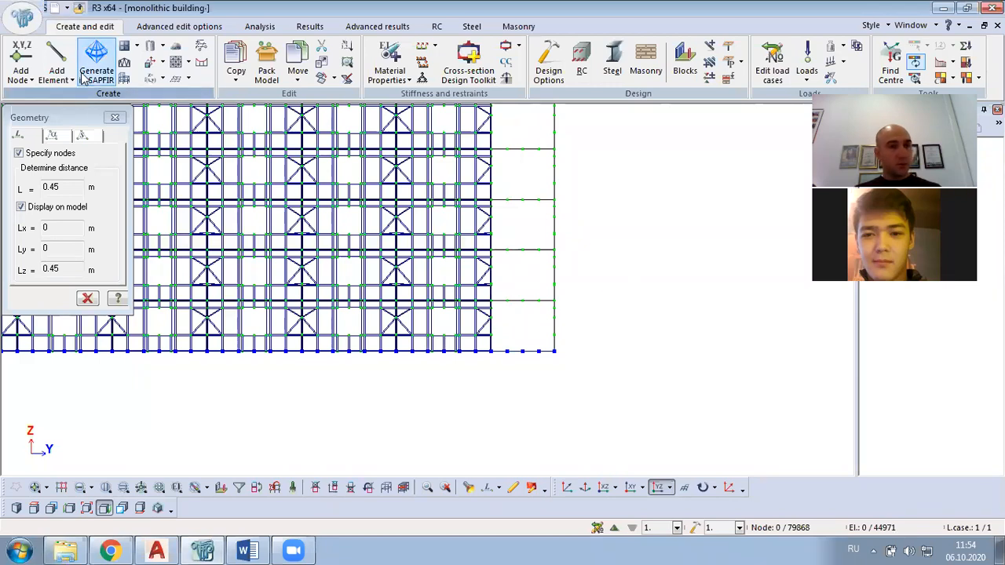
left_click(115, 117)
Examine the building's walls and the unfinished end bay along the Y side, in the YOZ projection and in the 3D view.
scroll(290, 272, "down", 1)
scroll(290, 272, "down", 4)
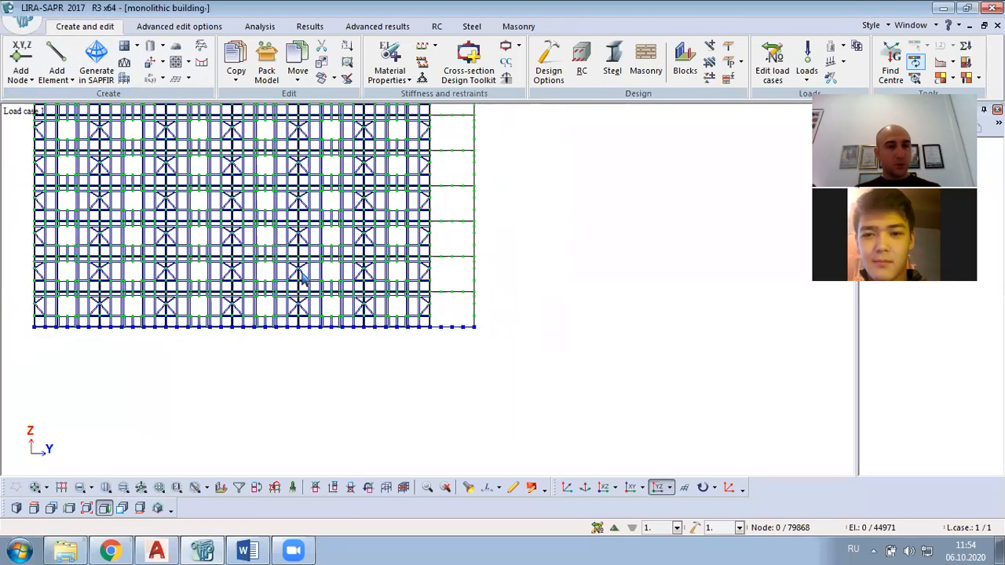
scroll(389, 358, "up", 2)
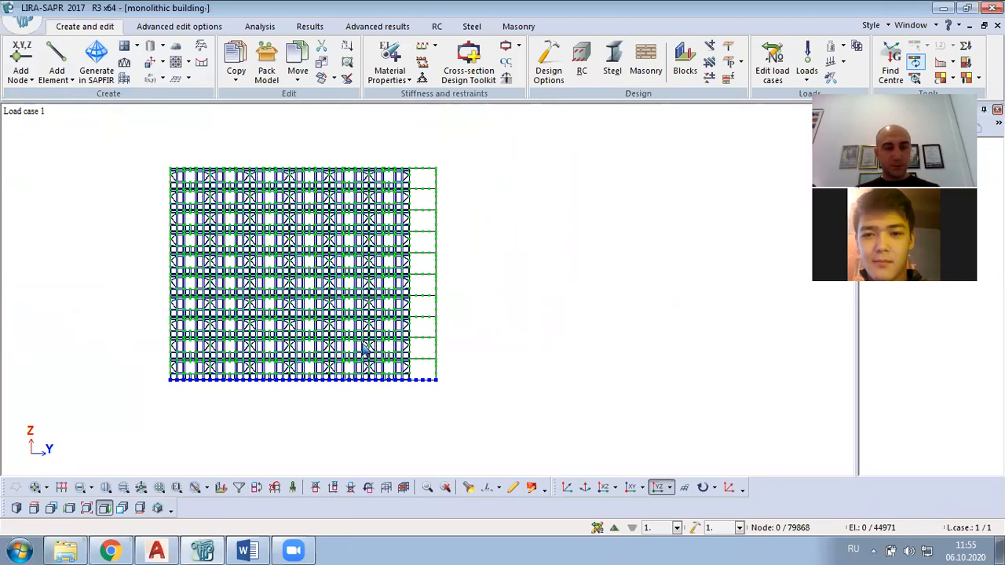
scroll(363, 349, "up", 2)
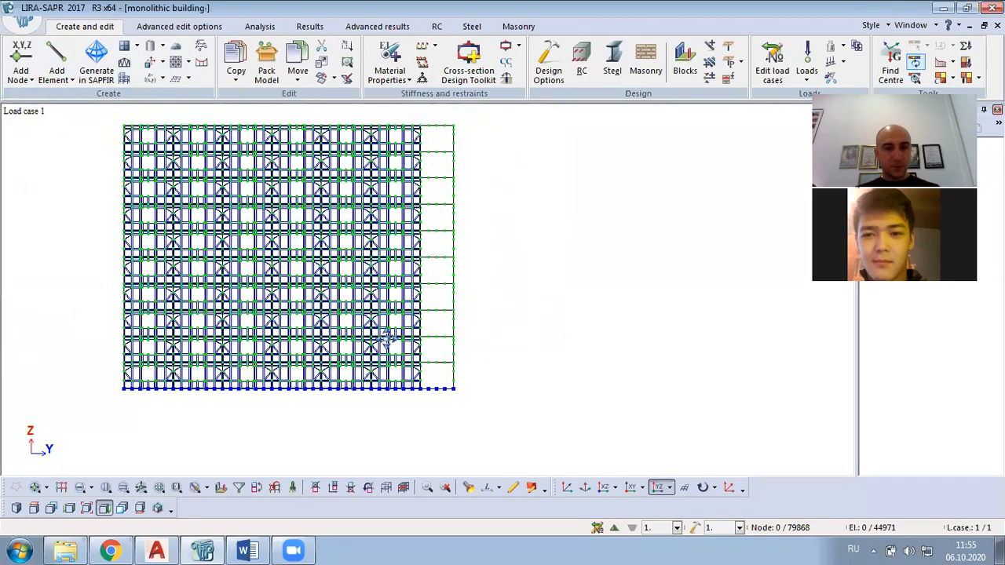
middle_click_drag(561, 313, 485, 355)
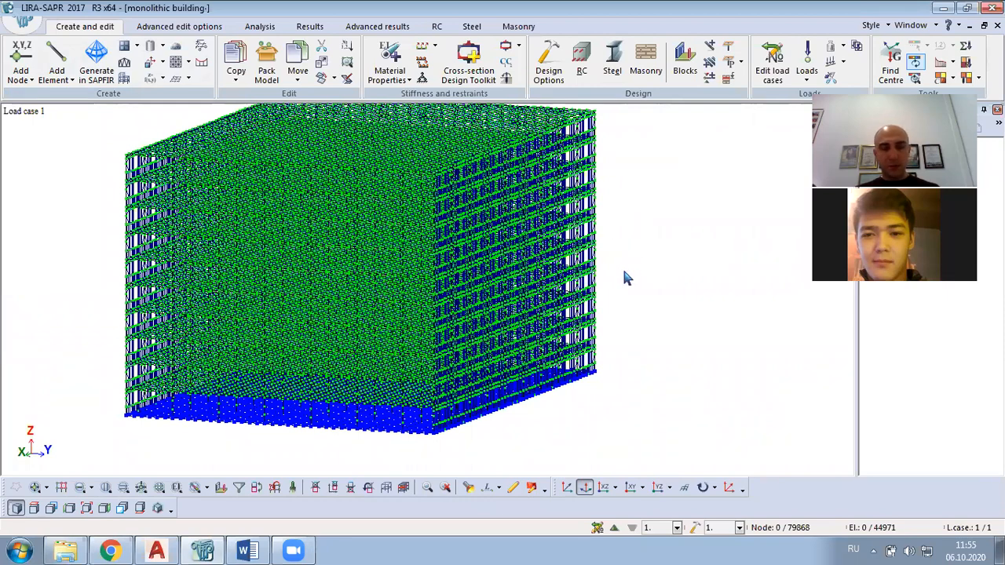
scroll(622, 272, "down", 2)
scroll(524, 376, "up", 1)
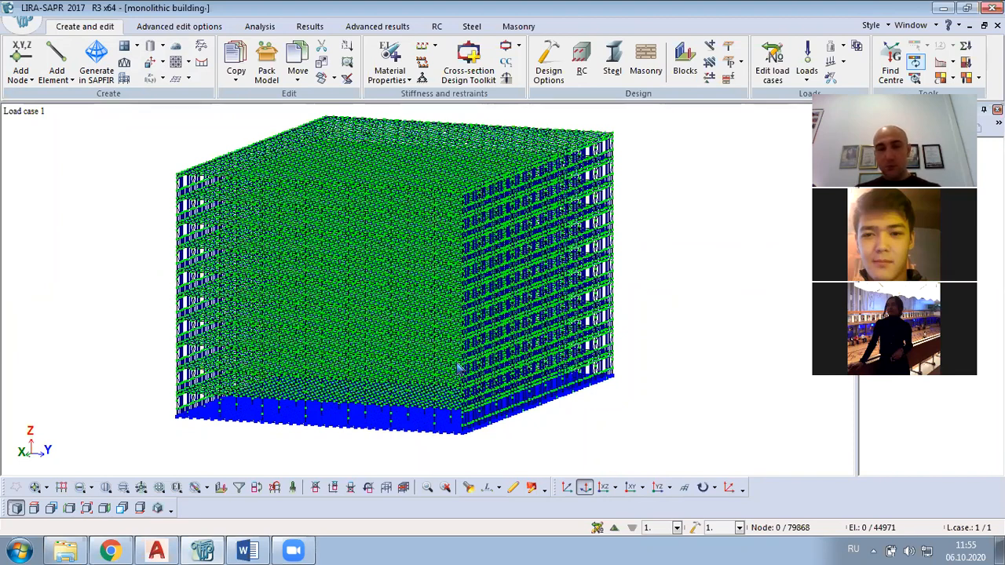
Switch to Windows Explorer, bring up the ЖБ здание folder and reveal the full name of the Online course video file.
left_click(78, 550)
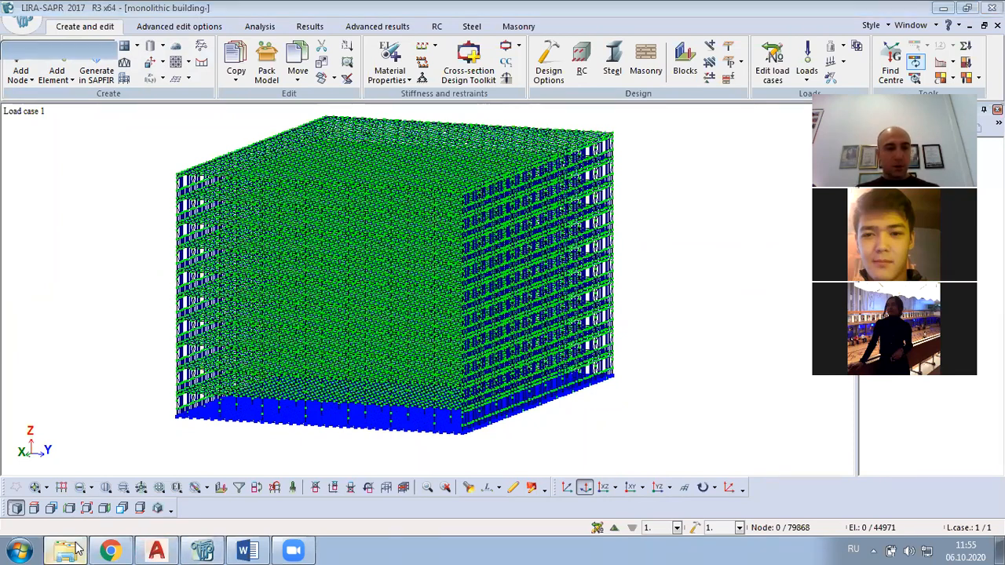
left_click(302, 249)
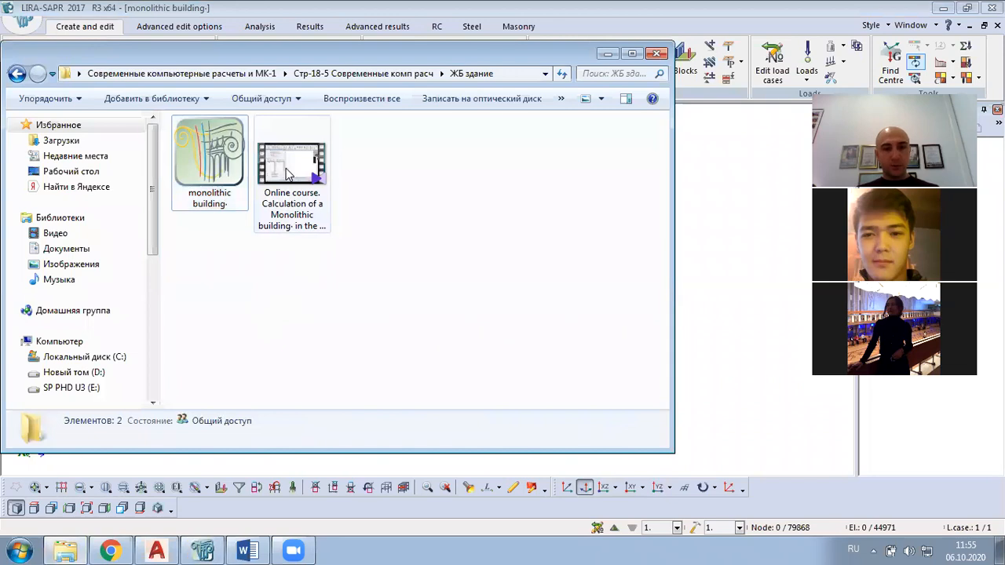
left_click_drag(385, 53, 485, 63)
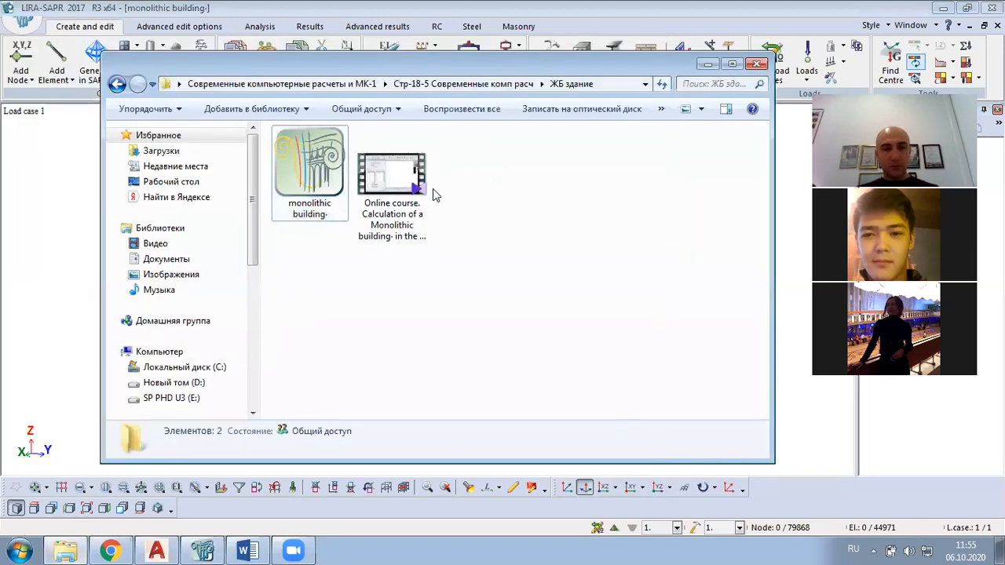
left_click(416, 223)
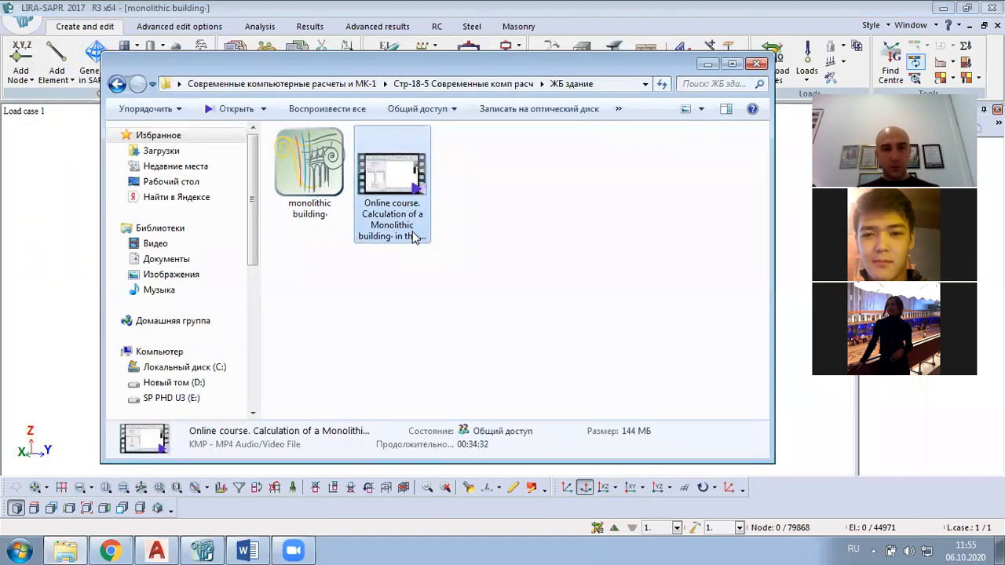
left_click(416, 235)
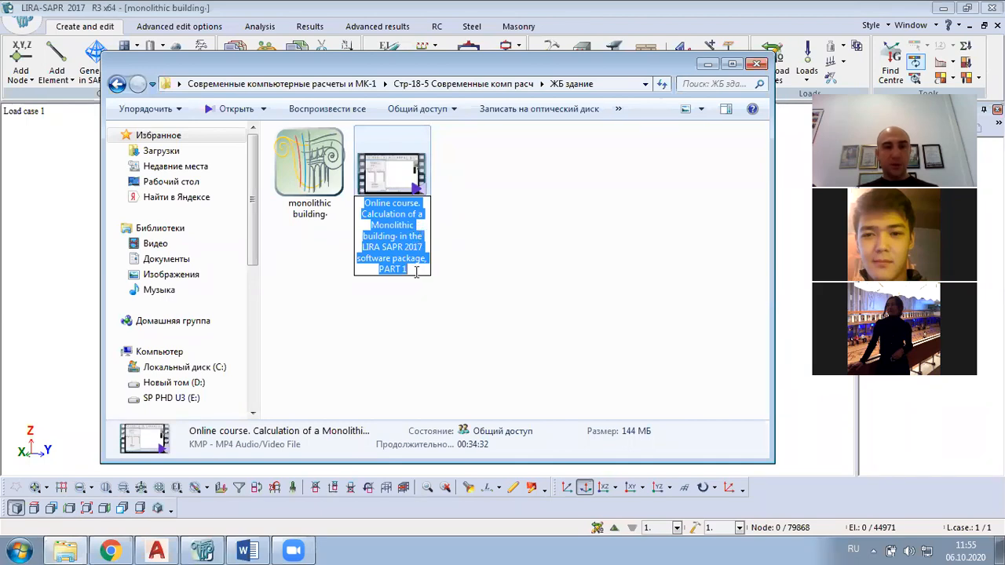
left_click(460, 307)
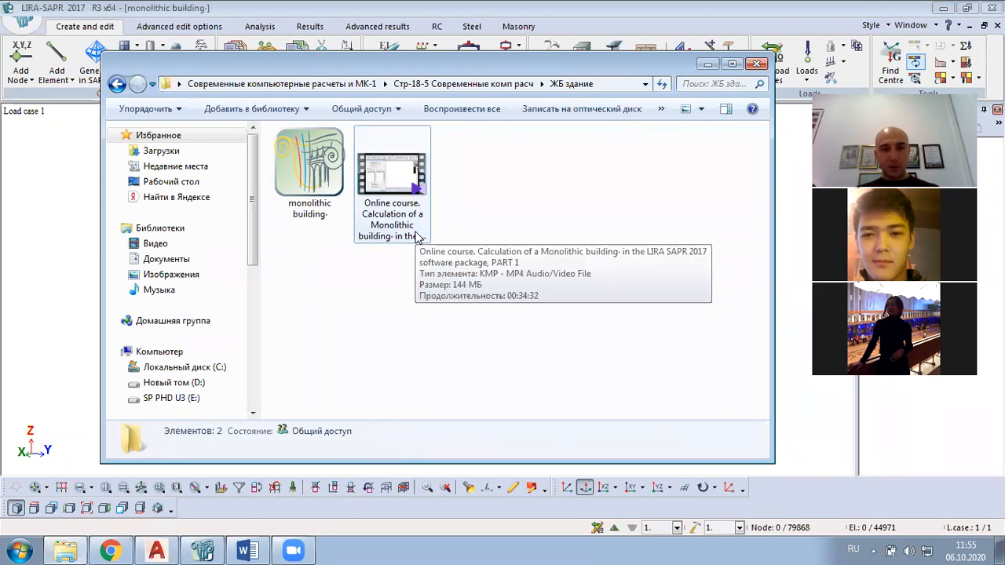
View the properties of the Online course video file, close them and return to the LIRA-SAPR model.
left_click(416, 236)
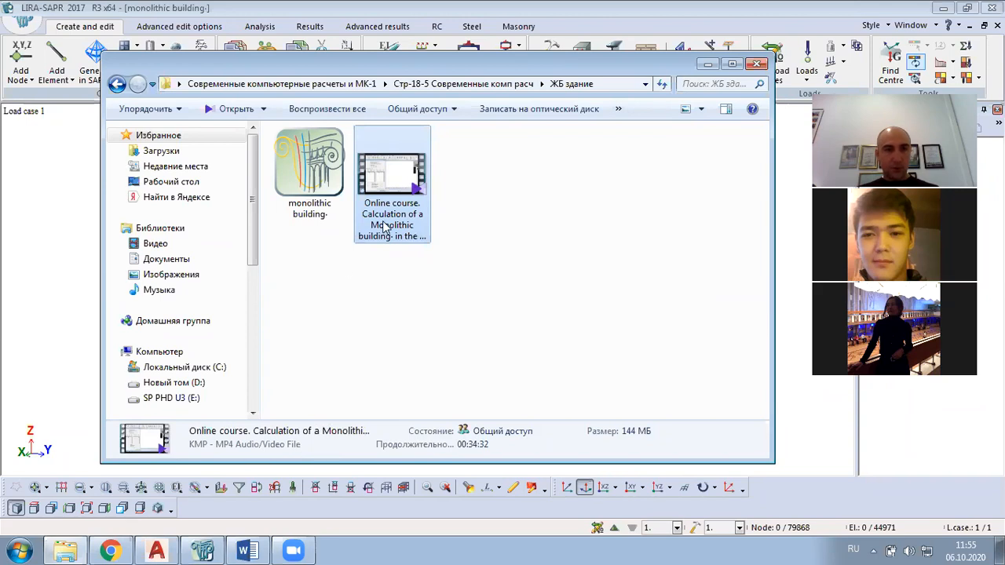
right_click(385, 227)
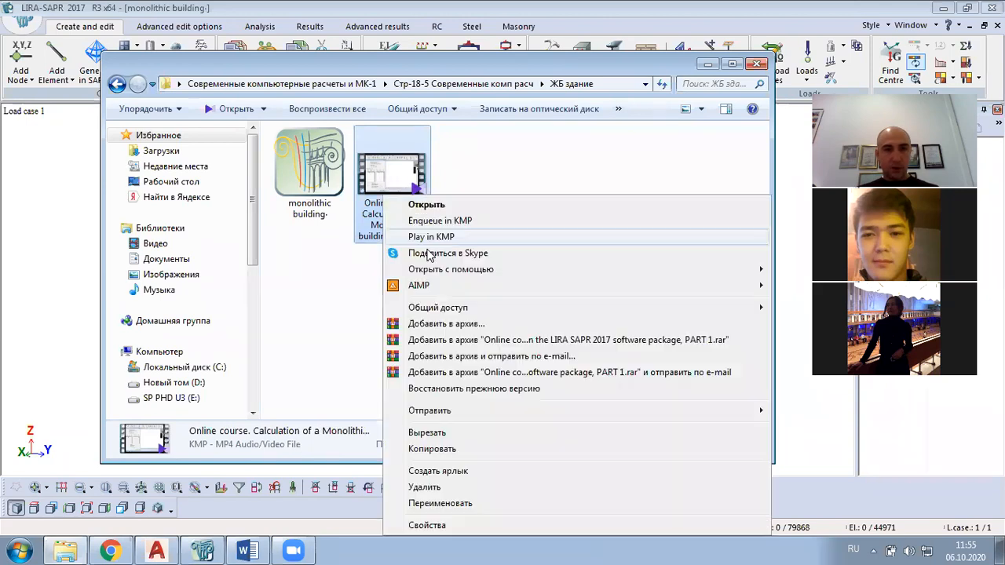
left_click(428, 525)
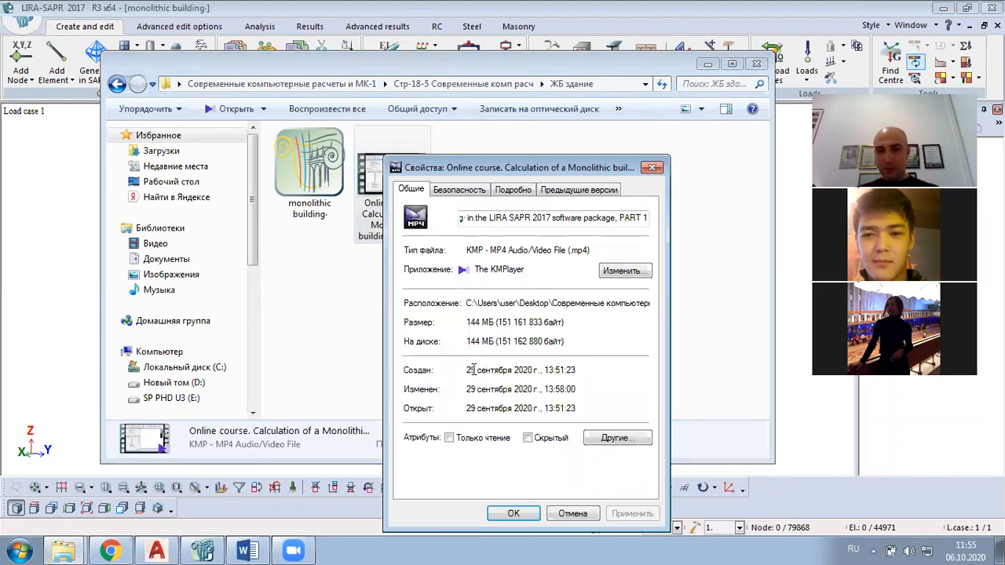
left_click(652, 167)
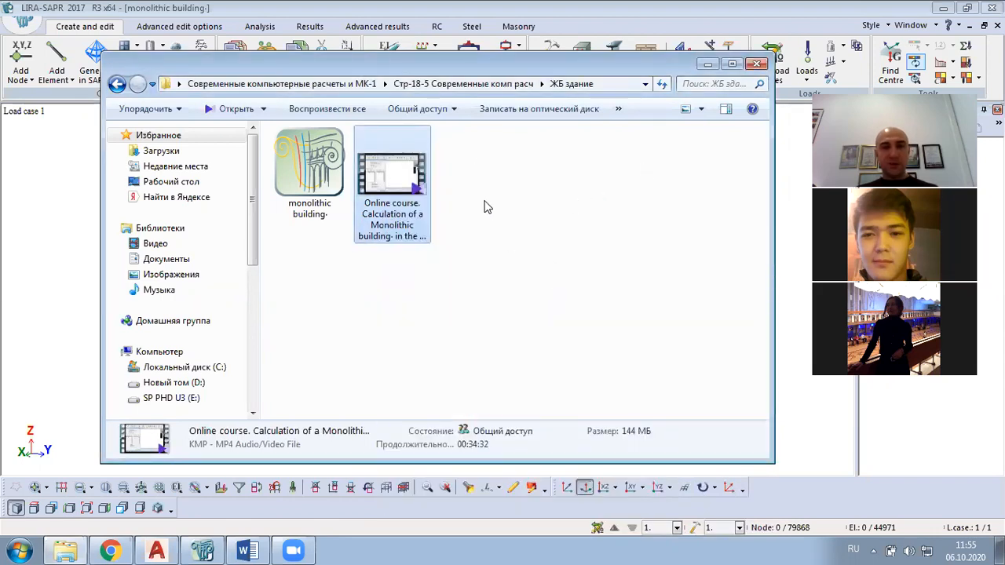
left_click(710, 66)
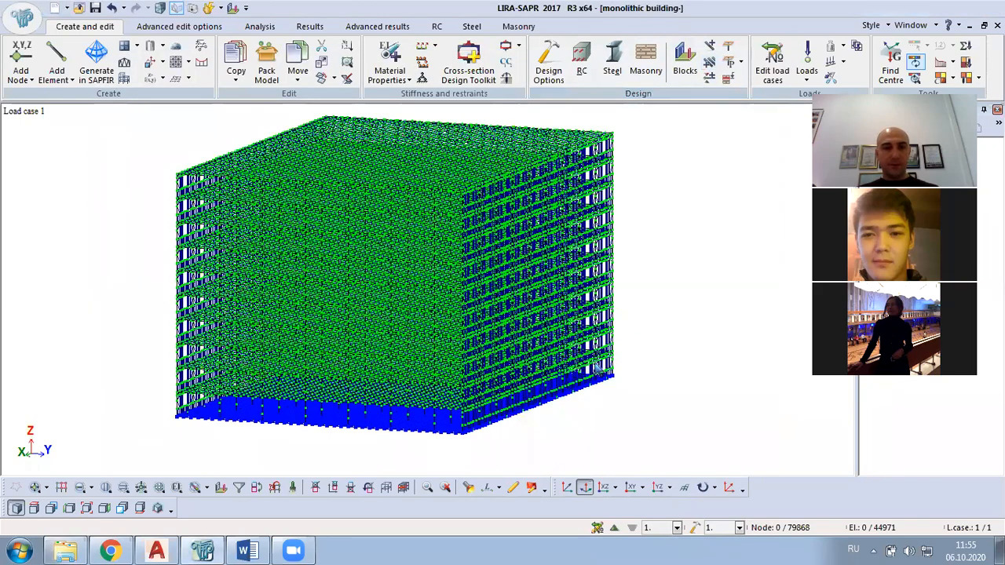
From the YOZ projection tilted toward the ground-floor end bay, start a pointer-placed wall-beam with first-axis spacing of 1.00 m, number 4.
left_click(603, 487)
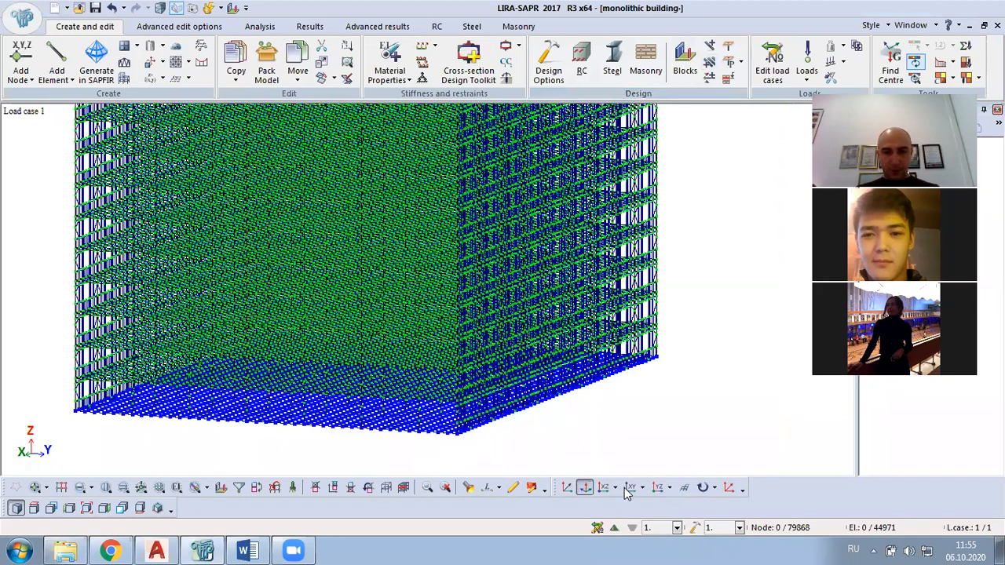
left_click(628, 487)
left_click(658, 488)
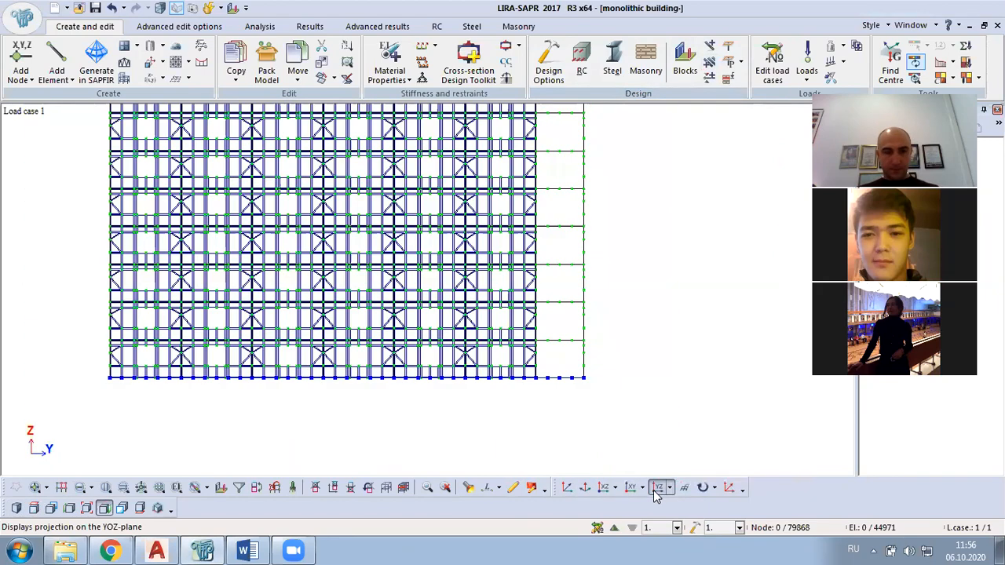
scroll(562, 386, "up", 3)
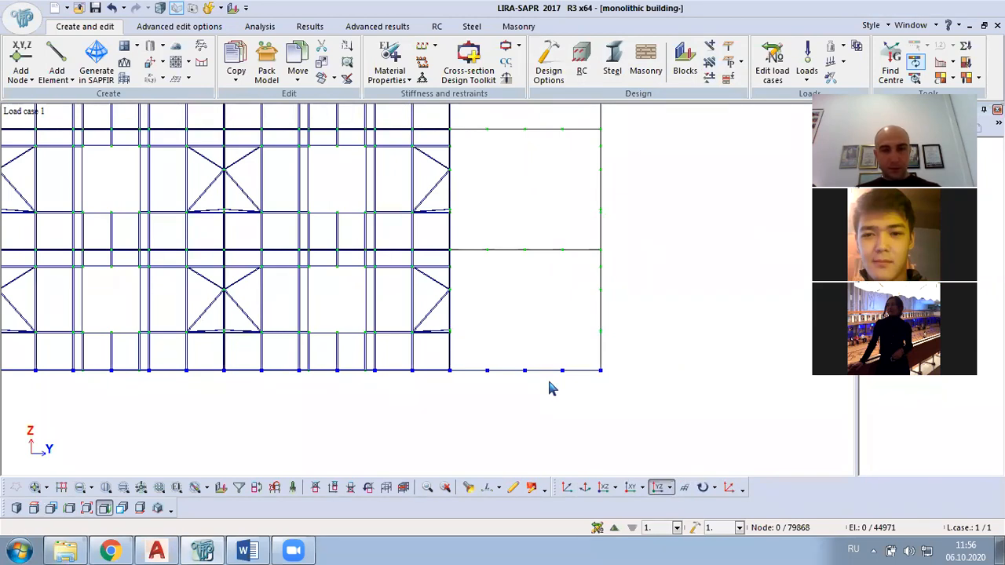
scroll(550, 388, "up", 1)
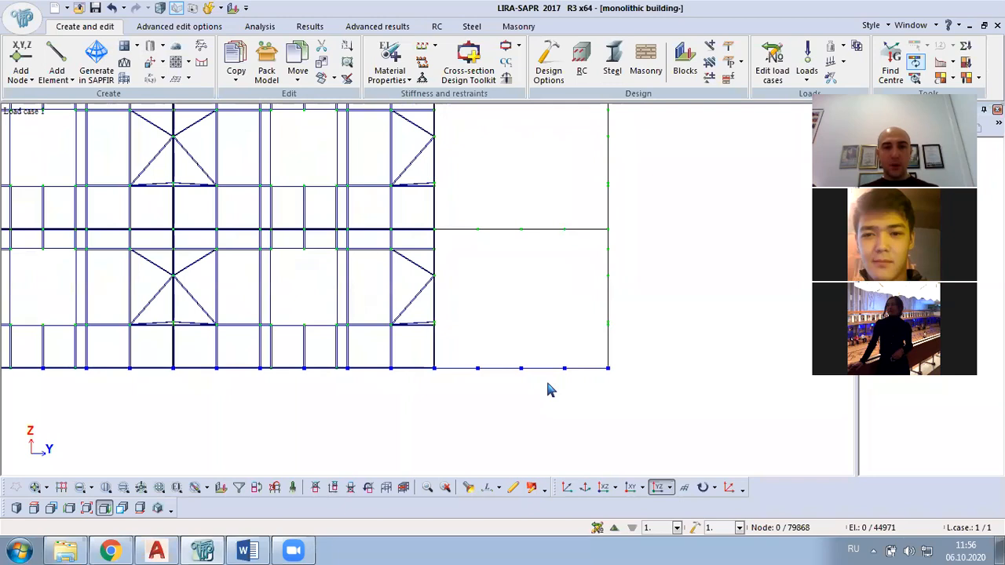
middle_click_drag(514, 376, 507, 396)
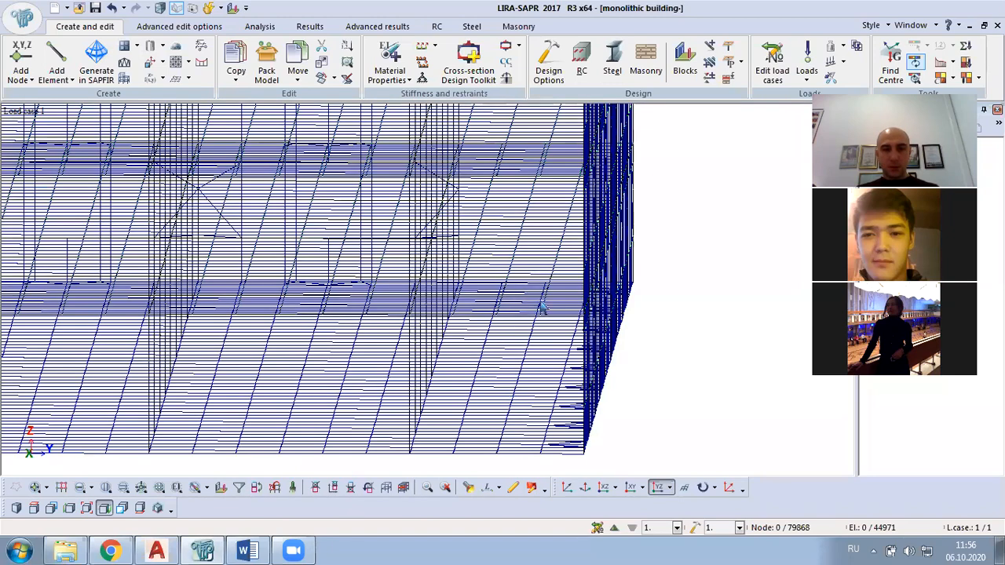
left_click(134, 46)
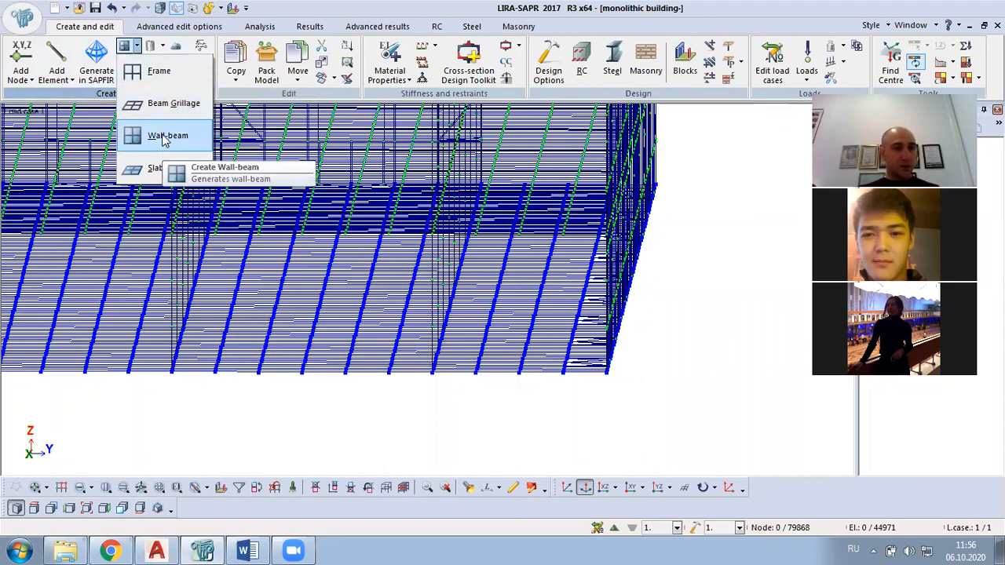
left_click(165, 138)
left_click(44, 274)
type("1")
left_click(83, 273)
type("4")
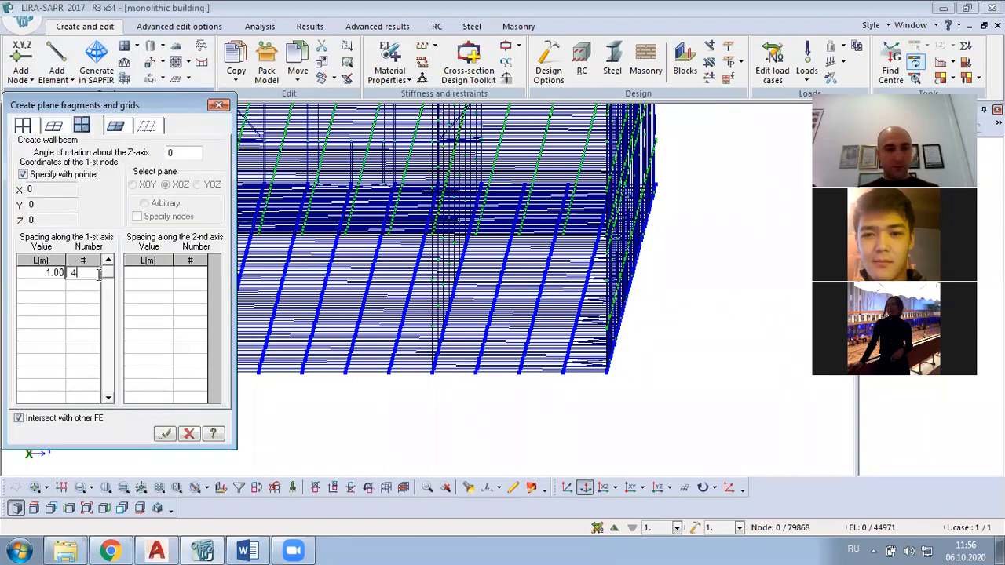
Set the wall-beam's second-axis spacing to 1.00 m with number 1, 1.75 m with number 1, and a third value of 0.45 m.
left_click(150, 271)
type("1")
left_click(190, 271)
type("1")
left_click(160, 289)
type("1.75")
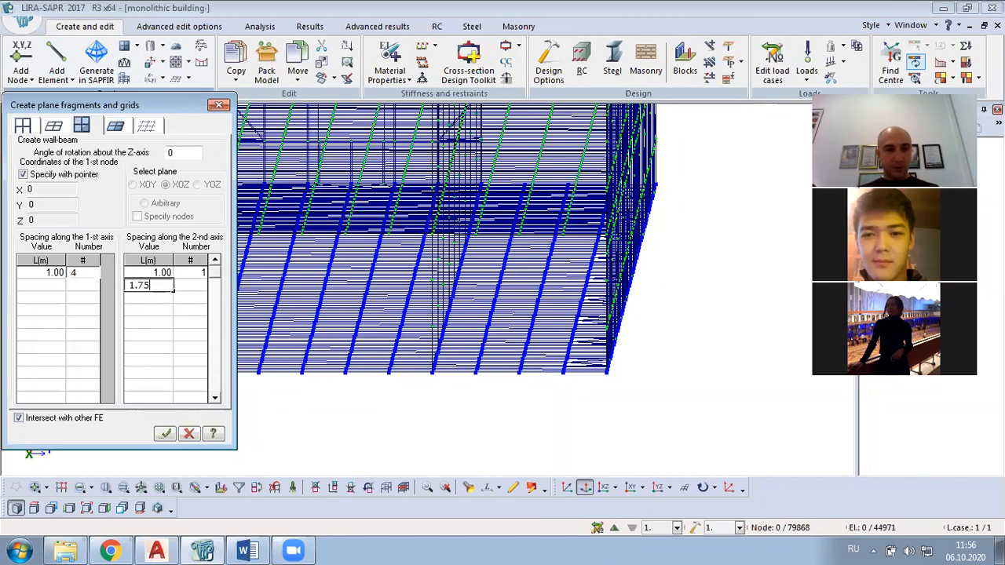
left_click(192, 283)
type("1")
left_click(167, 298)
type("0.45")
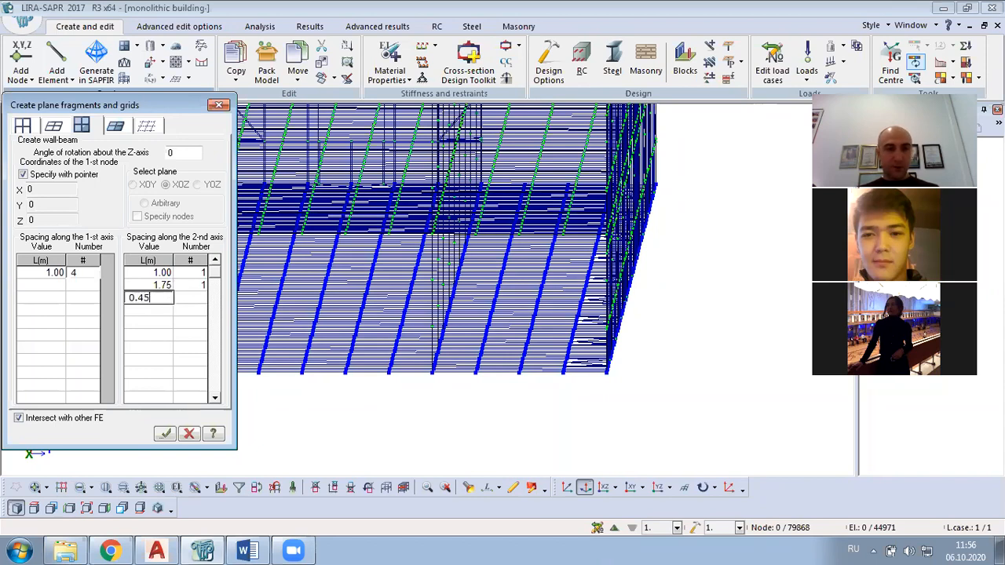
left_click(191, 297)
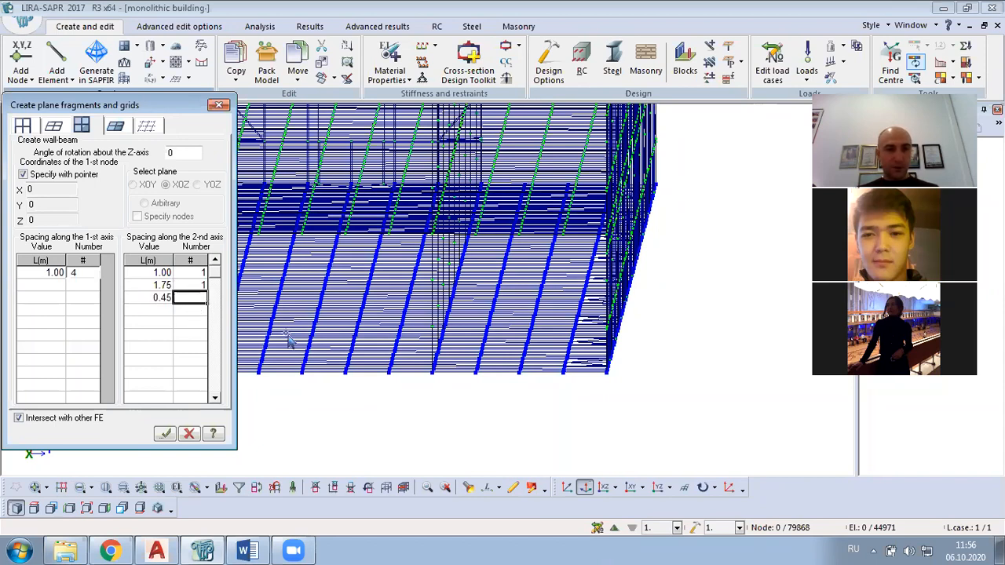
Try to place the wall-beam without rotation from the ground-floor base node at the start of the empty end bay.
scroll(487, 377, "up", 5)
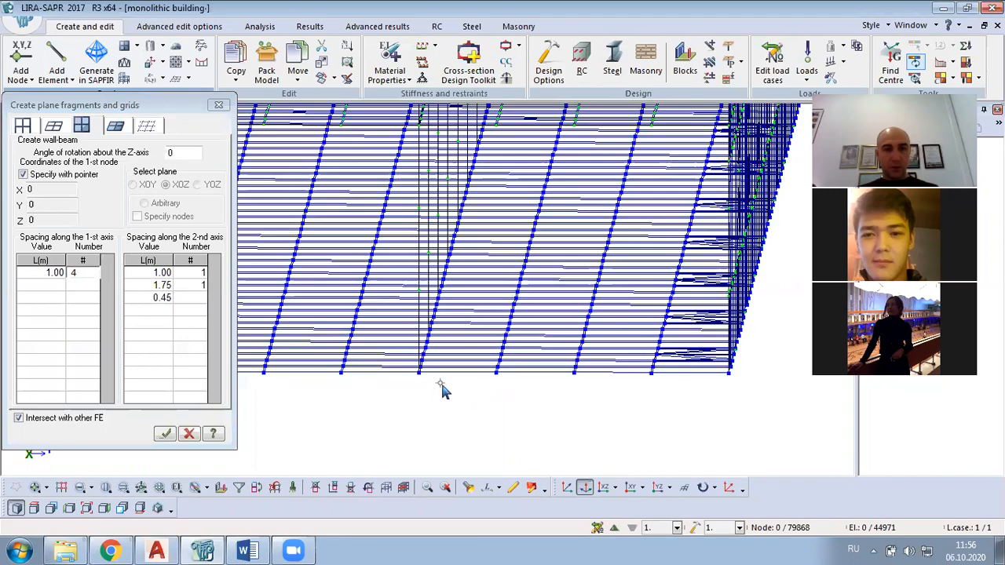
scroll(534, 428, "down", 3)
middle_click_drag(560, 444, 594, 422)
middle_click_drag(594, 424, 525, 424)
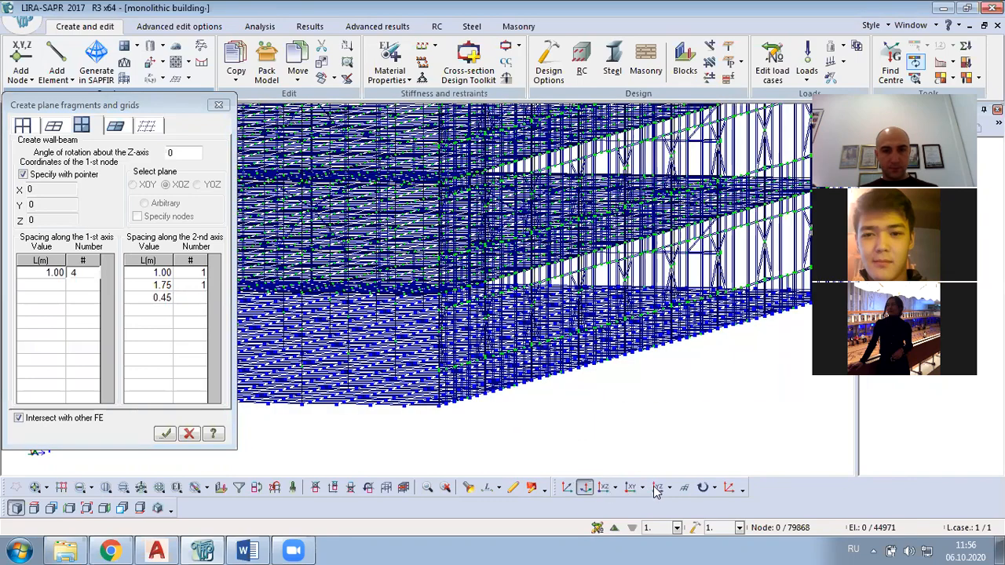
left_click(658, 488)
middle_click_drag(621, 399, 552, 445)
scroll(522, 436, "up", 2)
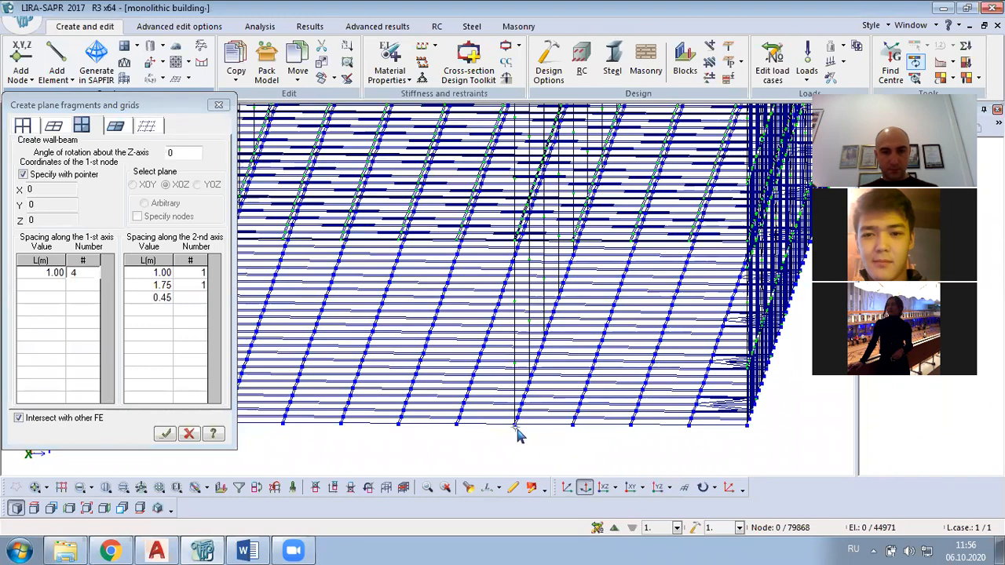
left_click(514, 424)
left_click(166, 434)
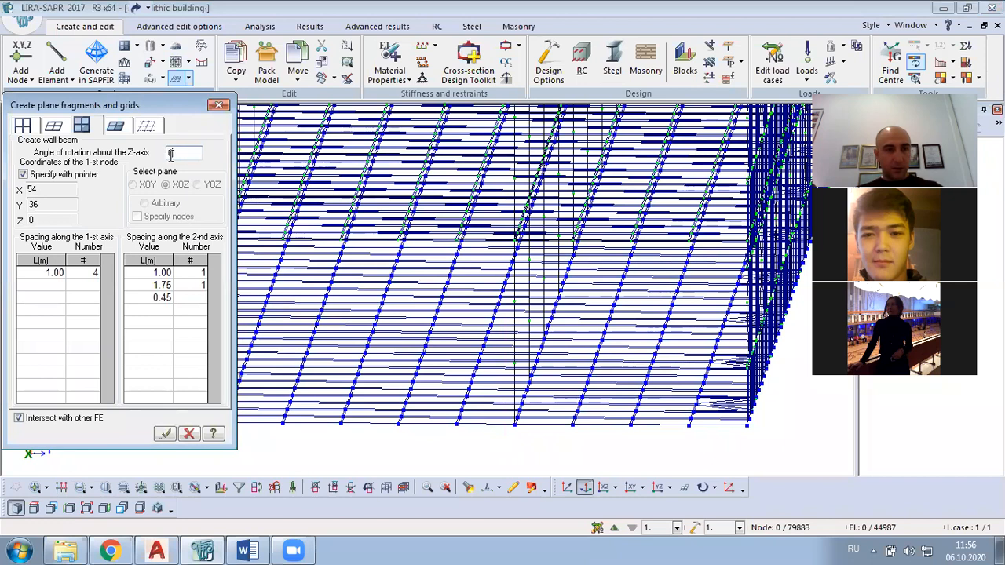
Replace the misaligned wall-beam with one rotated 90 degrees about the Z-axis, starting from the same base node.
type("90")
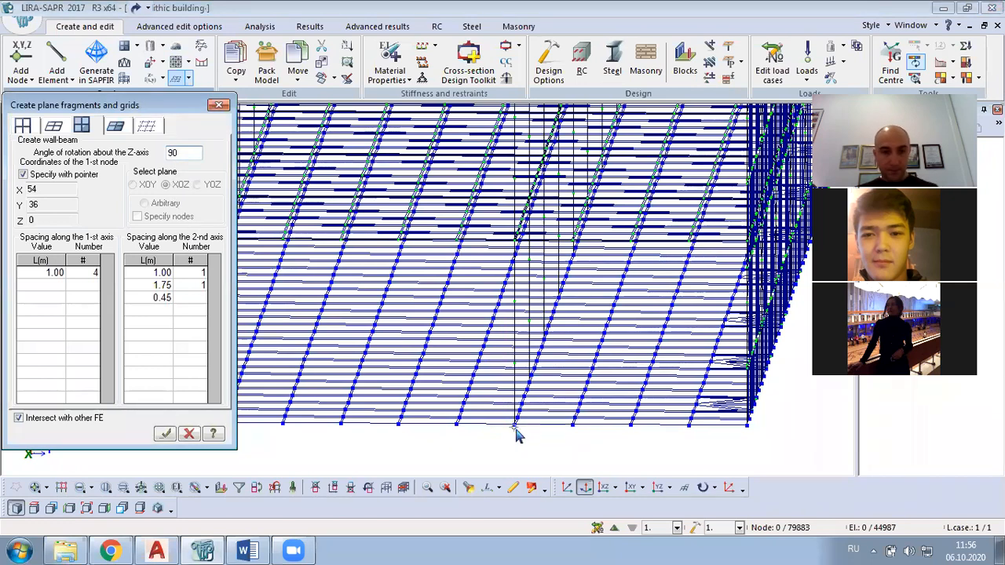
left_click(516, 426)
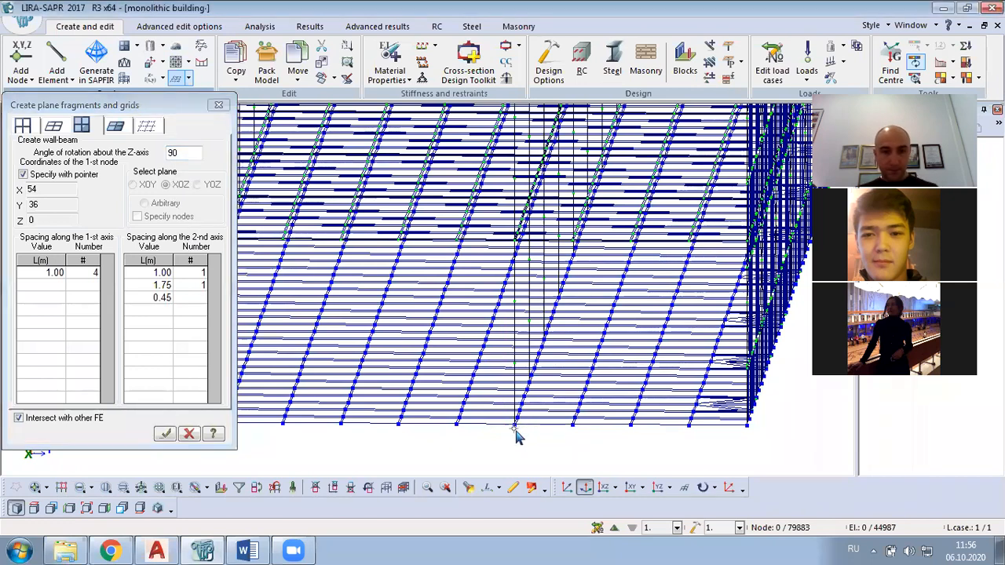
left_click(165, 434)
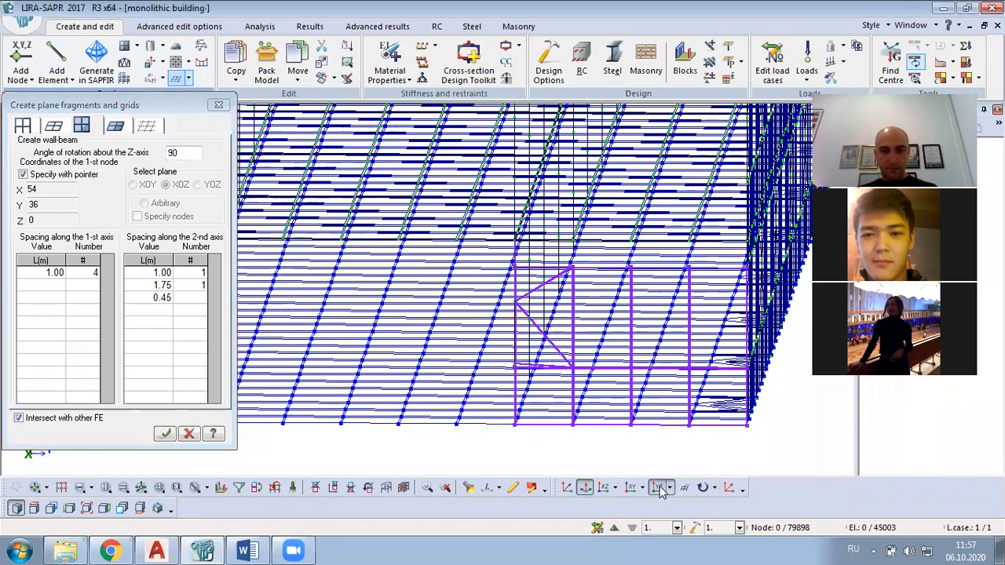
left_click(657, 487)
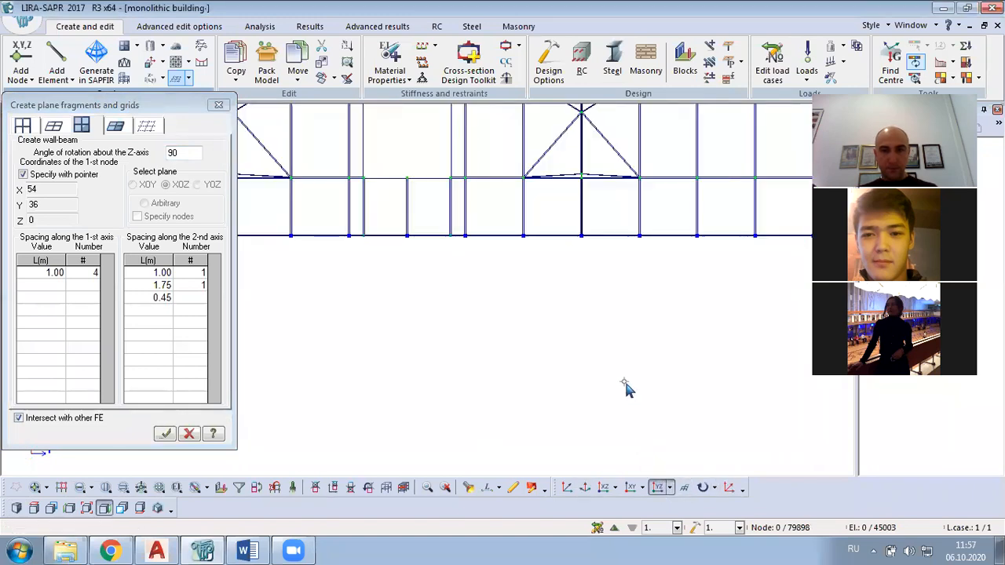
left_click(218, 107)
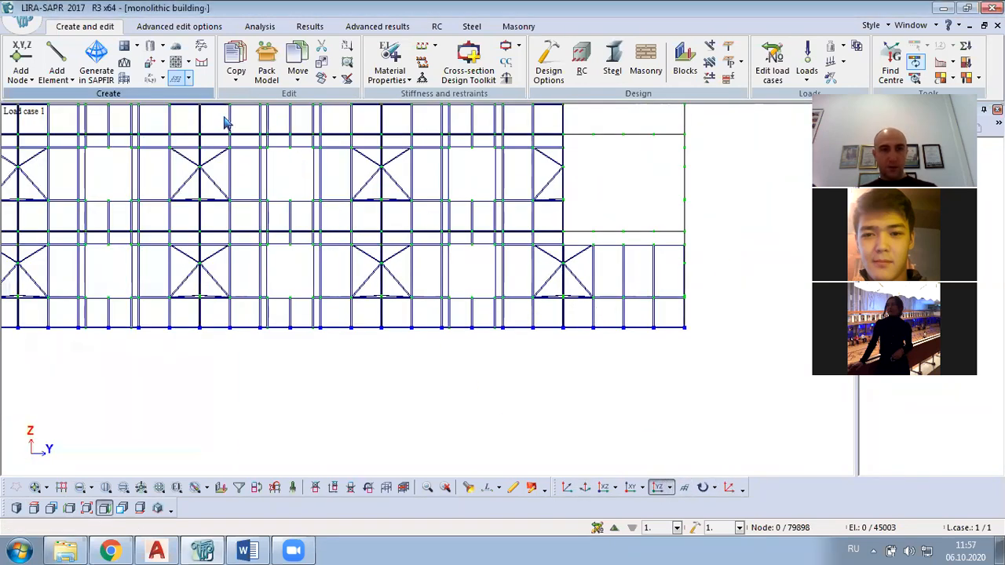
Undo the end-bay wall-beam and start a new one with a third second-axis spacing of 0.45 m, number 1.
scroll(471, 365, "down", 3)
scroll(482, 328, "up", 5)
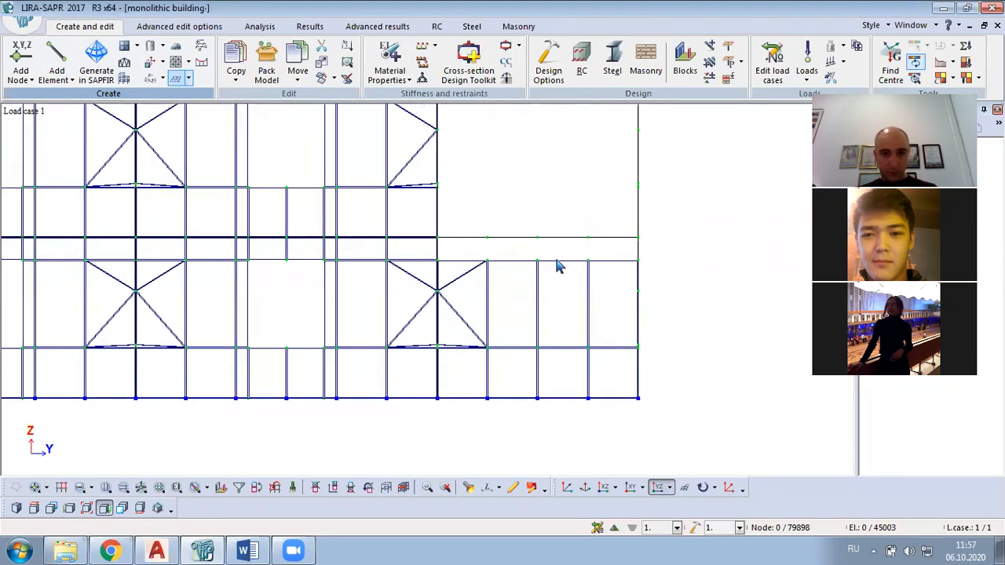
scroll(559, 267, "up", 1)
scroll(556, 267, "down", 2)
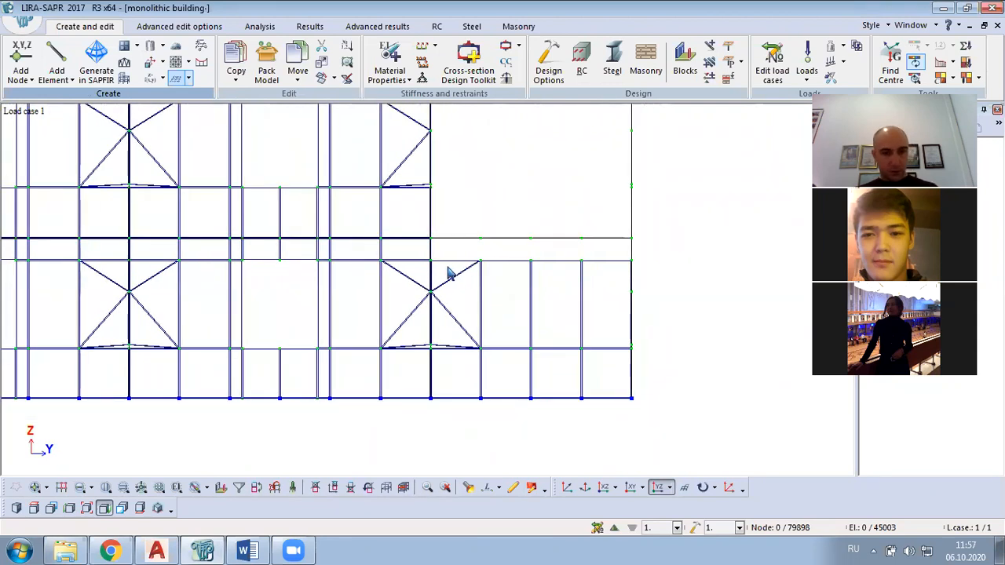
middle_click_drag(363, 211, 379, 234)
middle_click_drag(413, 160, 312, 155)
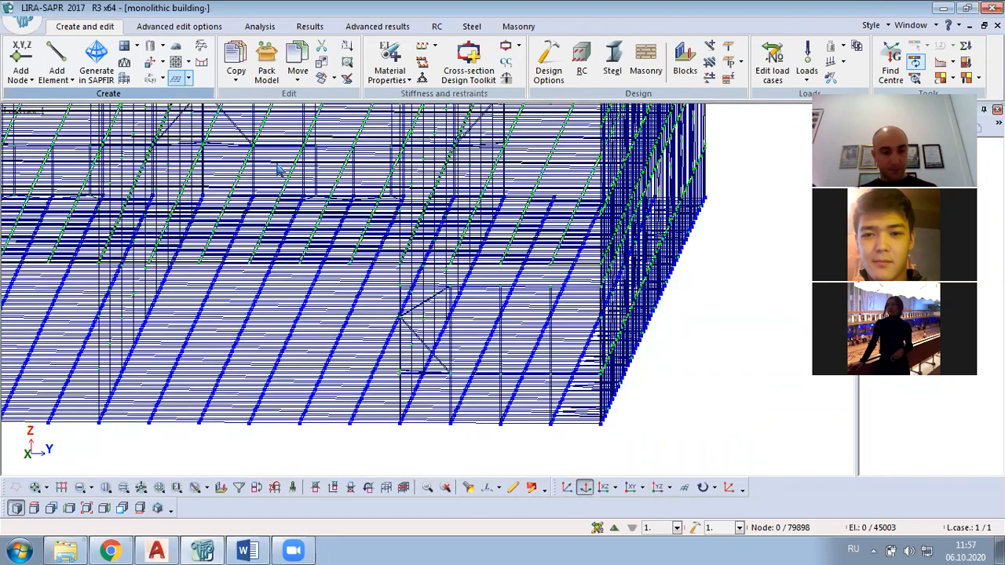
left_click(137, 45)
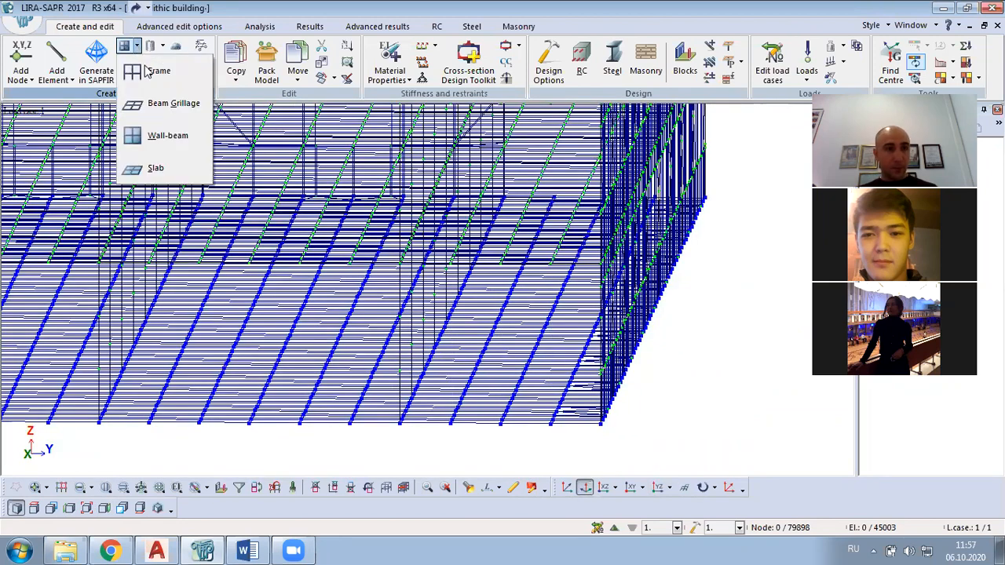
left_click(157, 136)
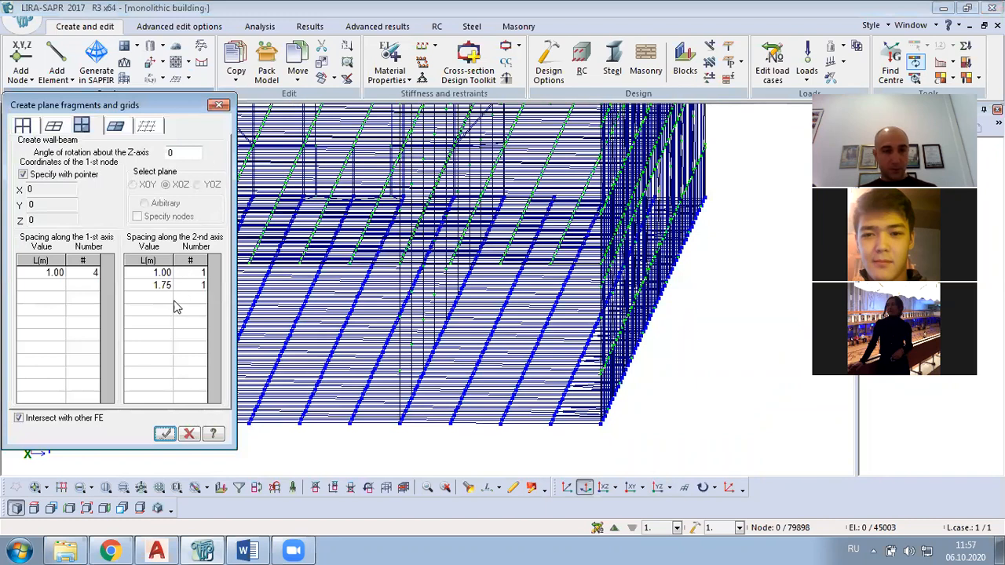
left_click(150, 296)
left_click(151, 296)
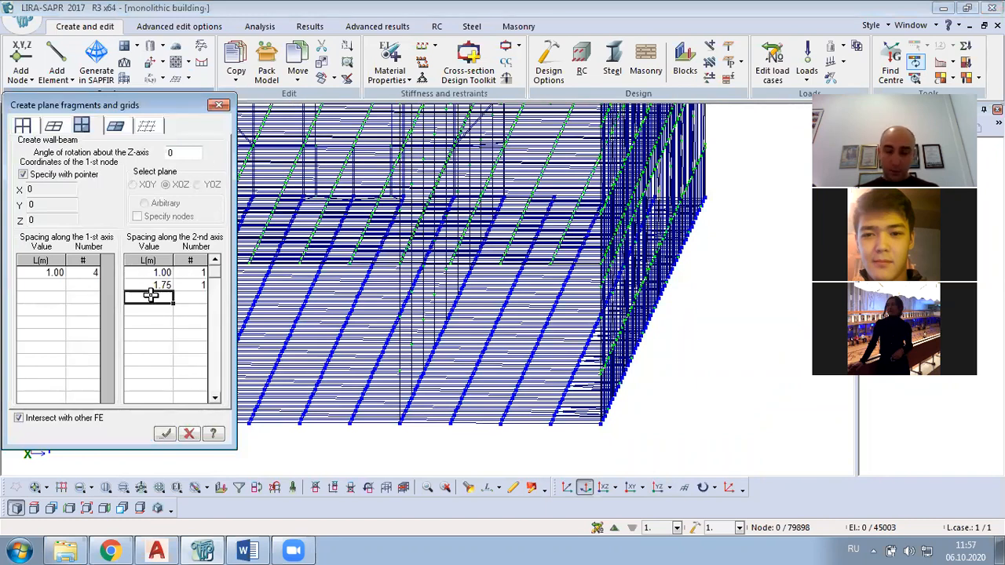
left_click(194, 298)
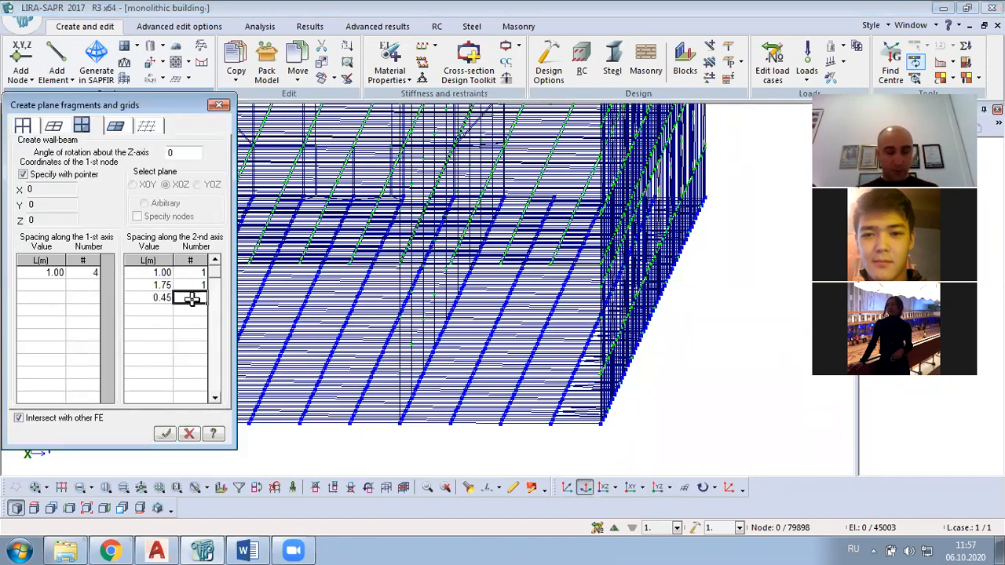
Try to place the three-row wall-beam at the end bay's base node with a rotation angle of 0.
left_click(398, 426)
left_click(165, 436)
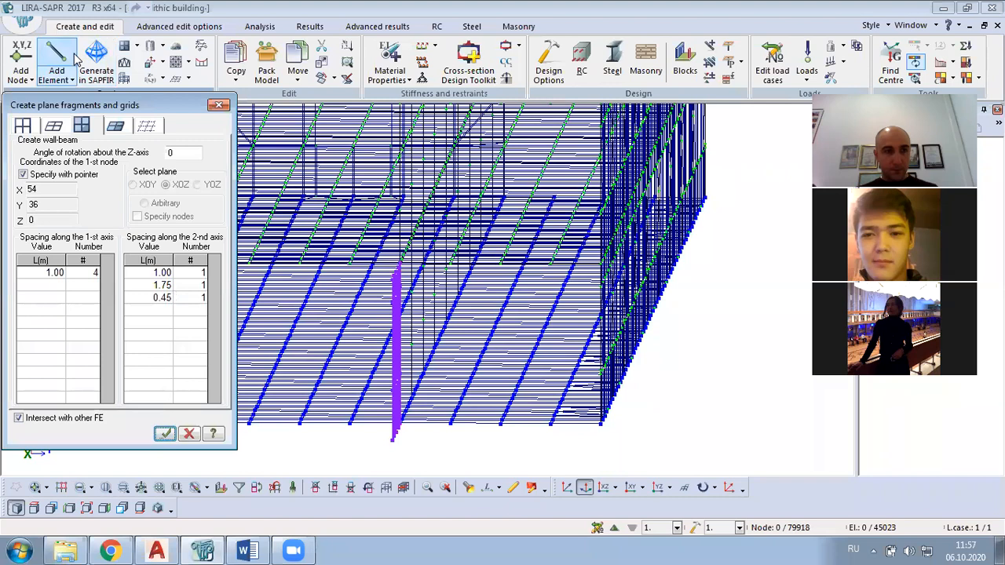
left_click(338, 446)
Recreate the three-row wall-beam from the same base node with a 90-degree rotation about the Z-axis and close the dialog.
left_click_drag(177, 153, 132, 147)
type("90")
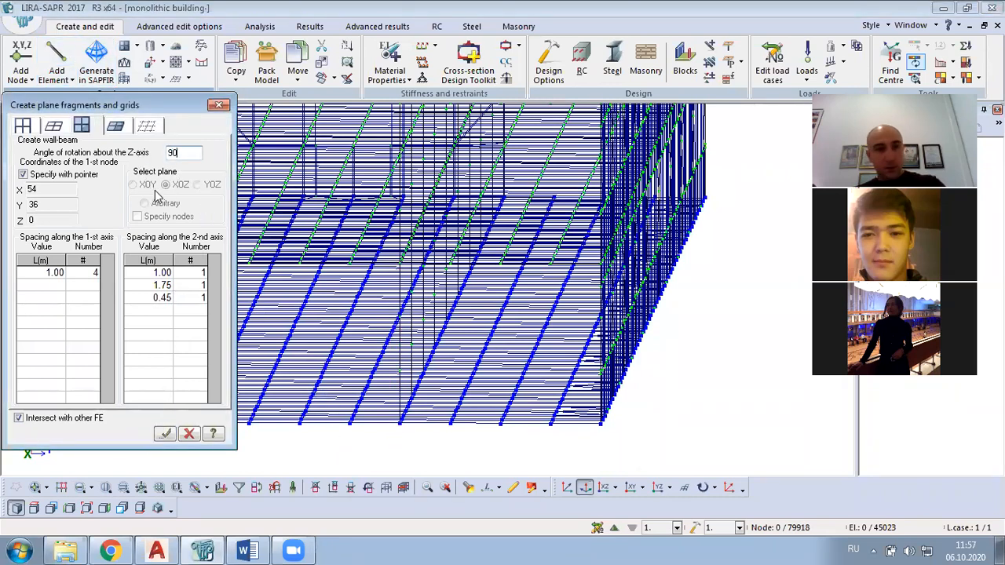
left_click(166, 435)
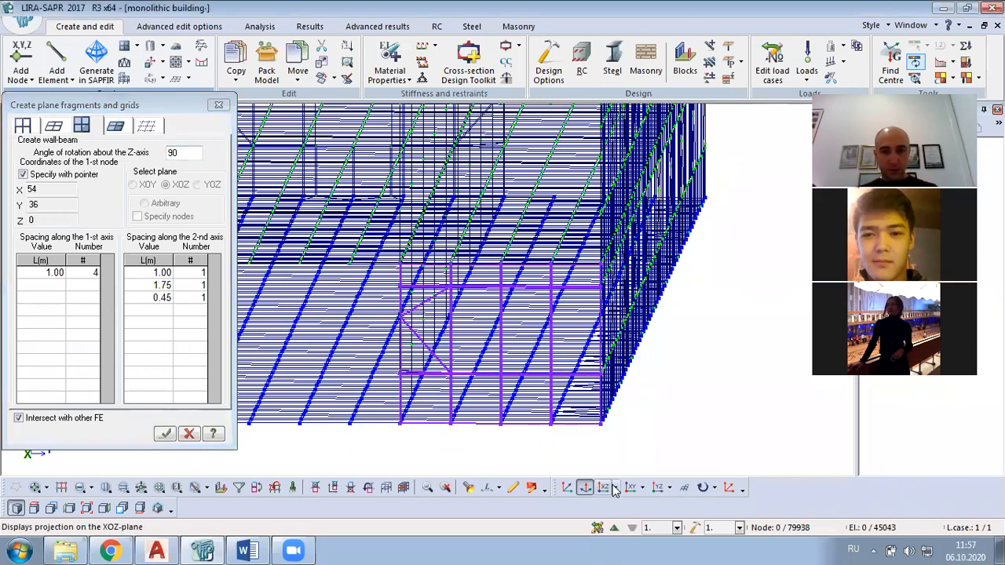
left_click(658, 488)
scroll(577, 350, "down", 2)
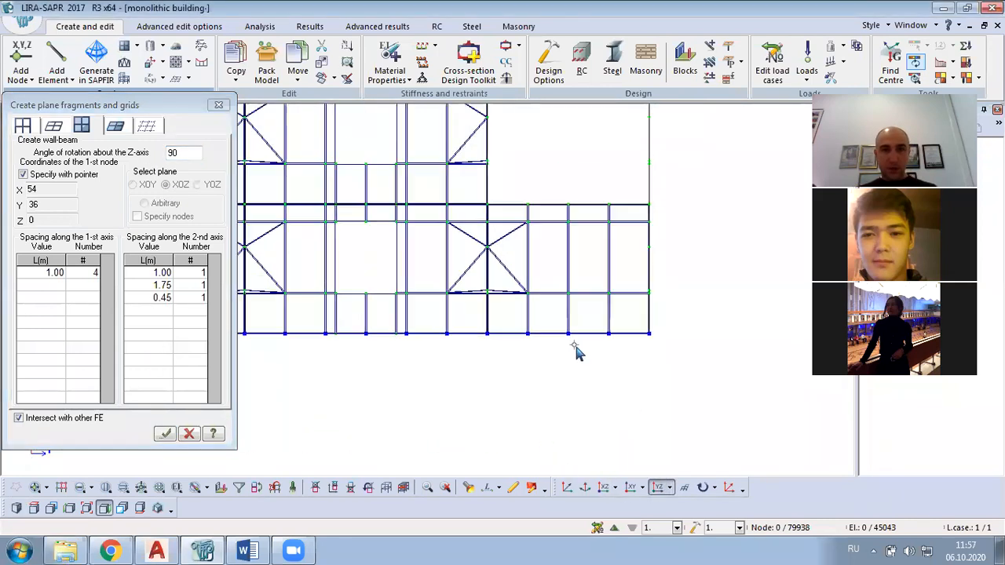
left_click(219, 105)
Select all plate elements of the new ground-floor wall in the end bay in the YOZ projection.
scroll(624, 279, "up", 3)
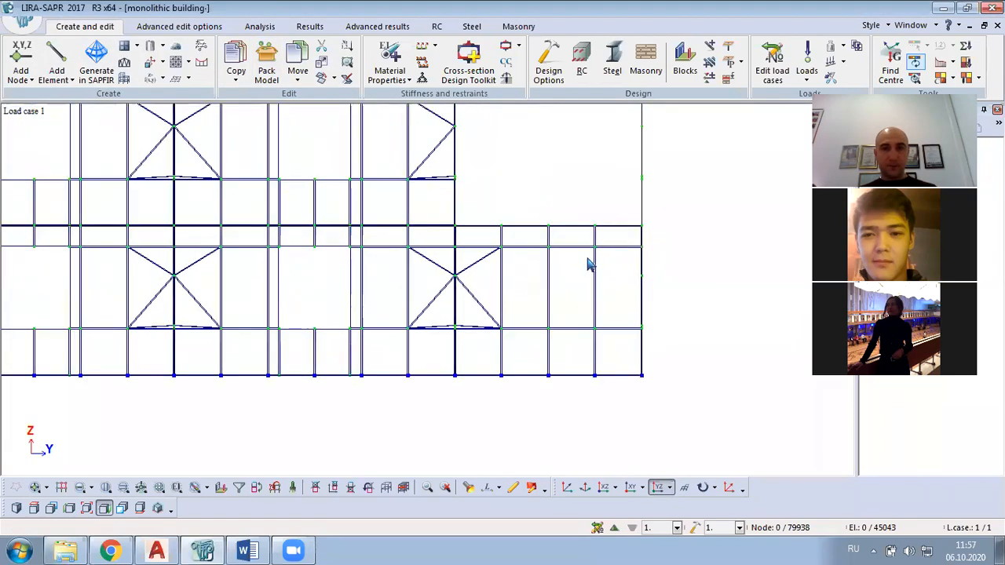
scroll(590, 265, "up", 1)
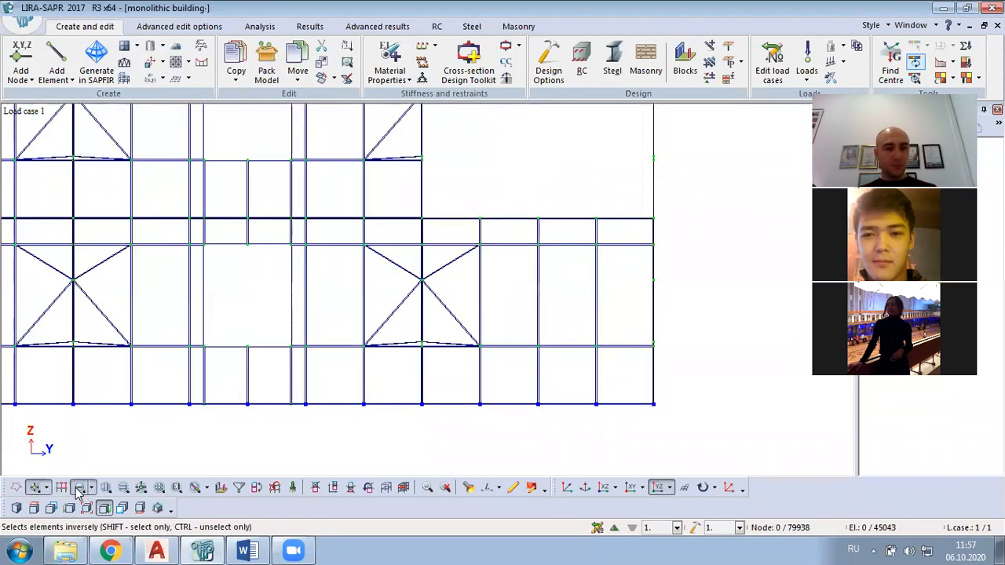
left_click(79, 487)
left_click_drag(624, 236, 430, 396)
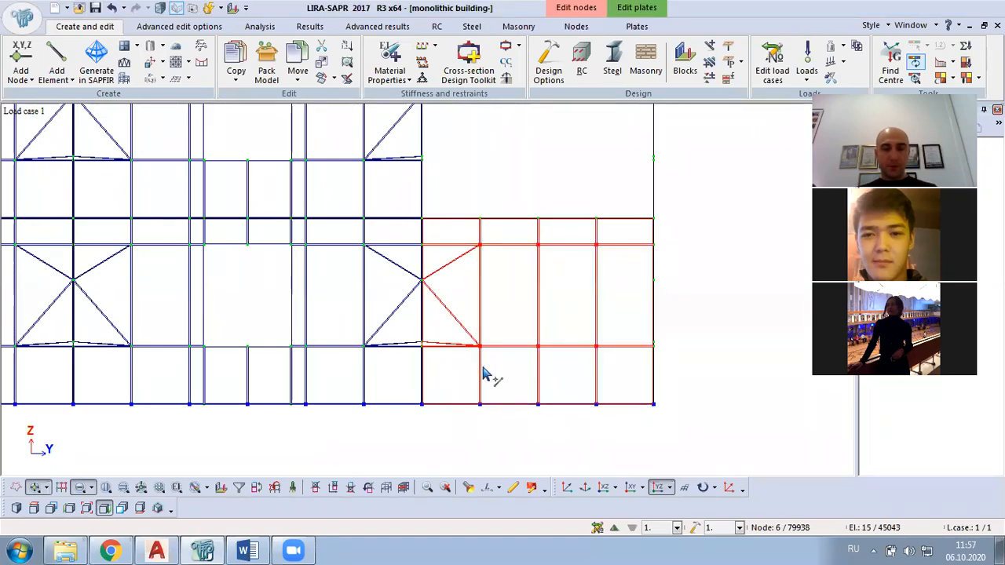
Copy the selected end-bay wall by parameters up the building with dZ 3.2 m and N 9.
scroll(484, 376, "down", 5)
scroll(559, 389, "down", 4)
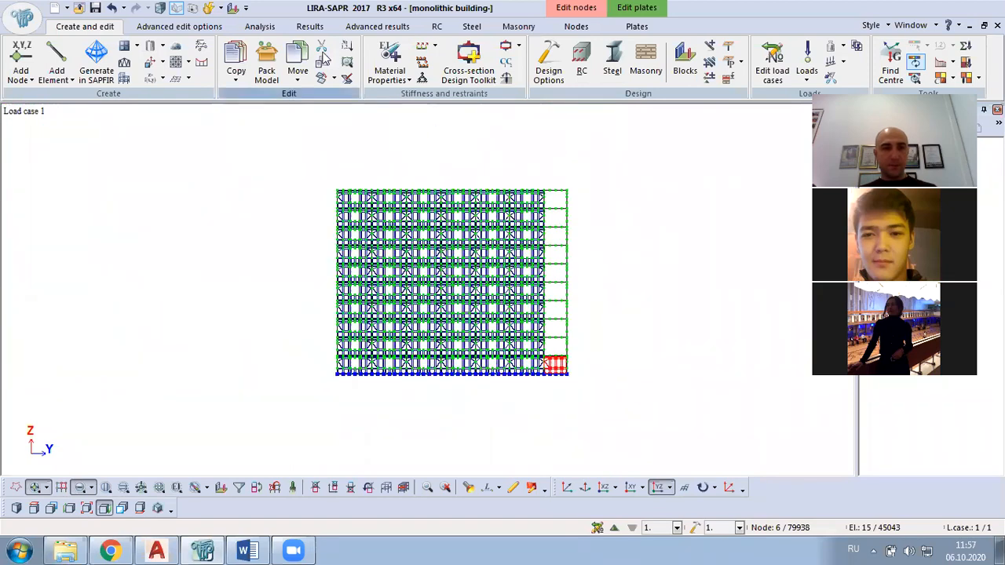
left_click(236, 72)
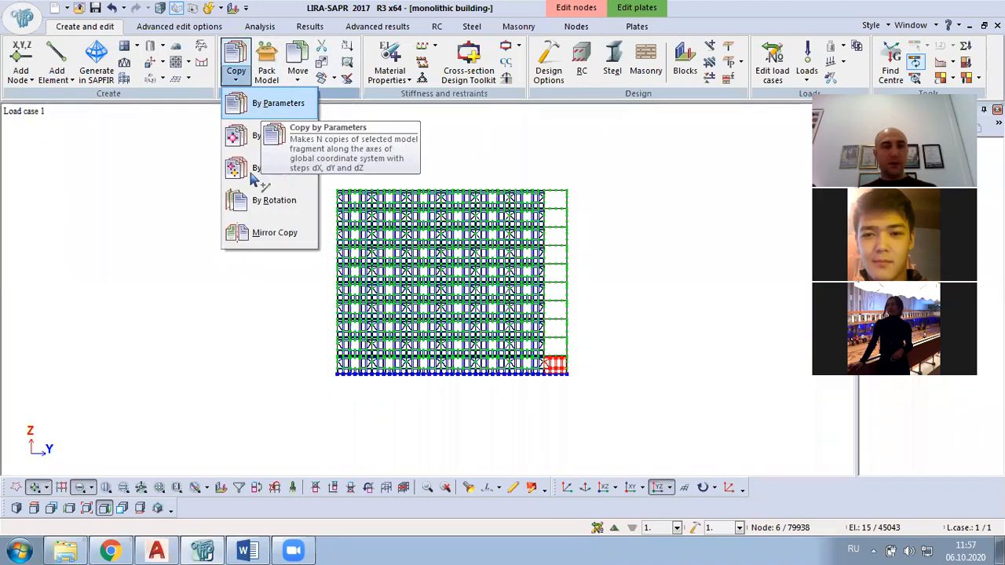
left_click(261, 106)
double_click(61, 271)
type("3")
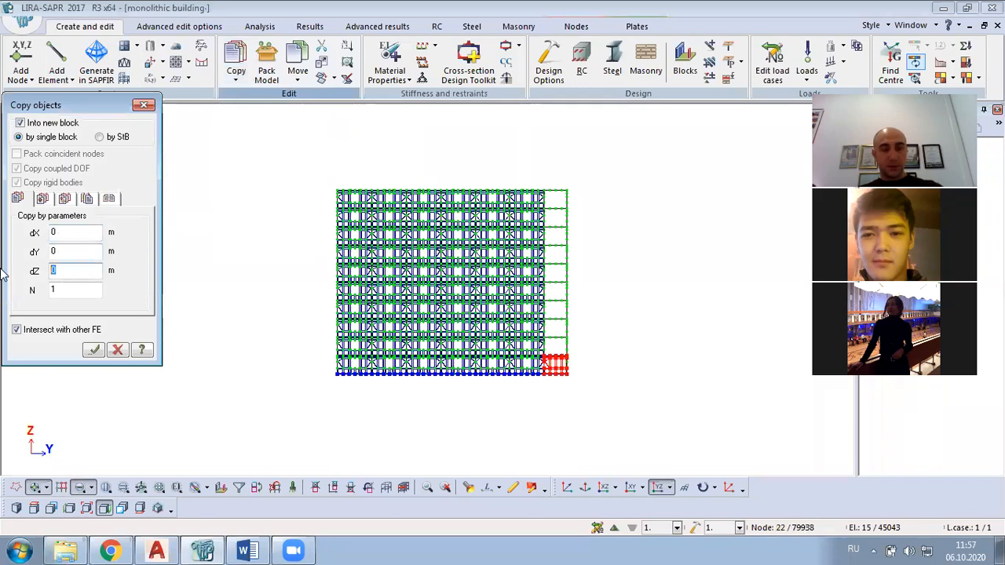
type(".2")
key("Tab")
type("9")
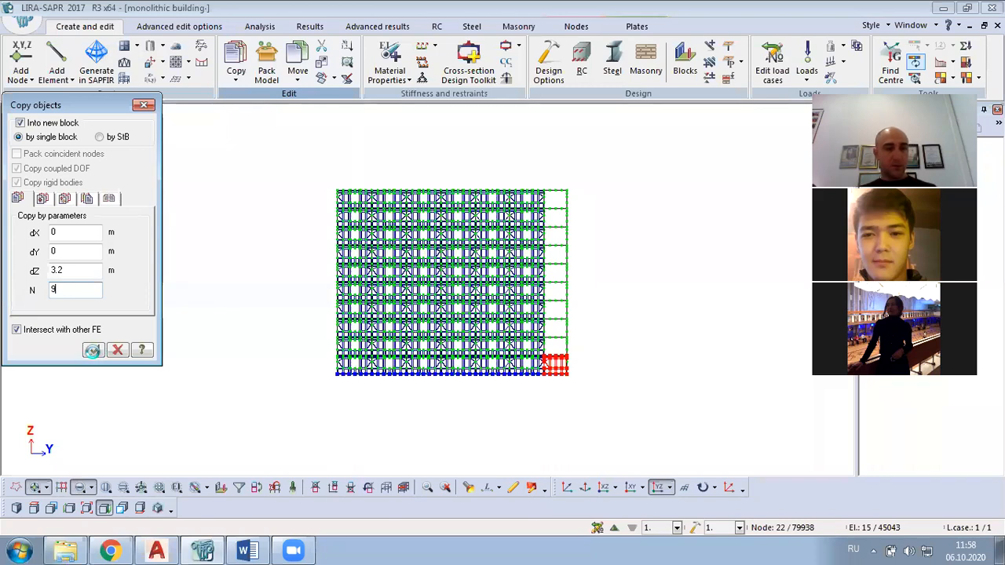
left_click(92, 351)
Clear the selection and select the end-bay wall elements of the lowest five storeys.
scroll(601, 345, "up", 2)
scroll(579, 341, "up", 4)
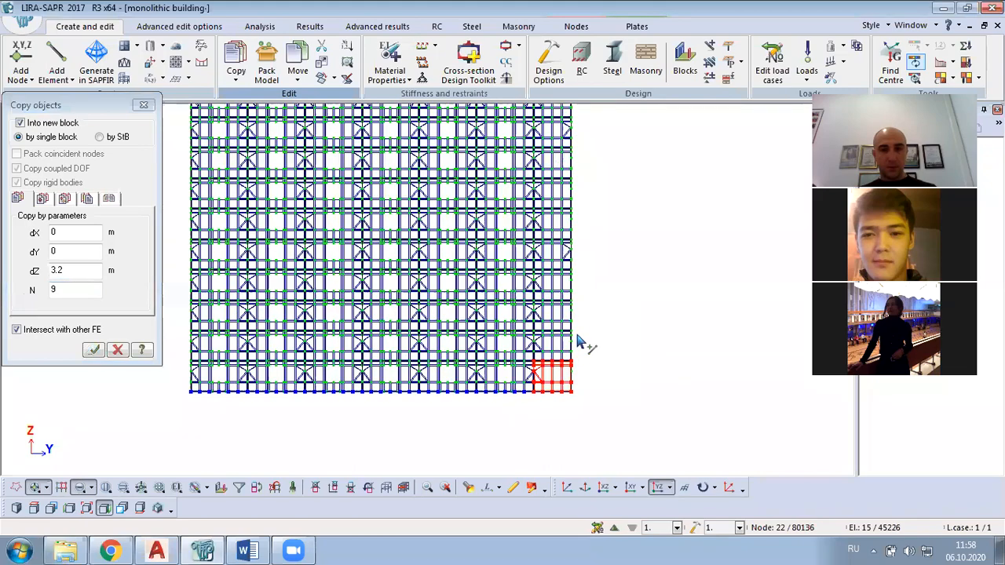
scroll(533, 384, "up", 1)
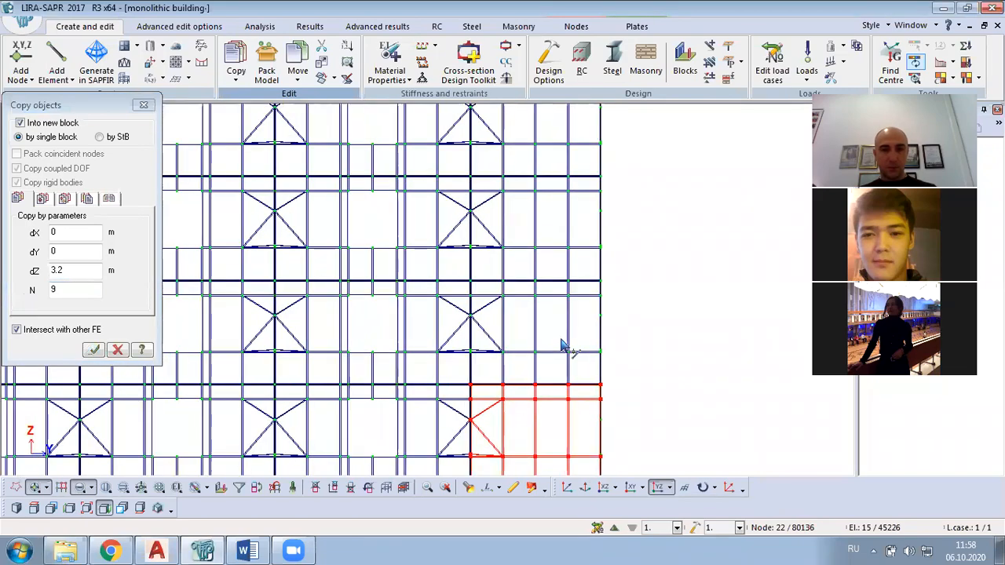
scroll(471, 384, "up", 3)
left_click(293, 486)
middle_click_drag(515, 379, 525, 187)
left_click_drag(605, 220, 460, 347)
middle_click_drag(550, 149, 504, 377)
left_click_drag(547, 296, 417, 409)
mouse_move(545, 159)
left_mouse_down()
mouse_move(478, 210)
mouse_move(414, 284)
left_mouse_up()
middle_click_drag(503, 196, 493, 421)
left_click_drag(539, 239, 409, 350)
middle_click_drag(508, 188, 526, 352)
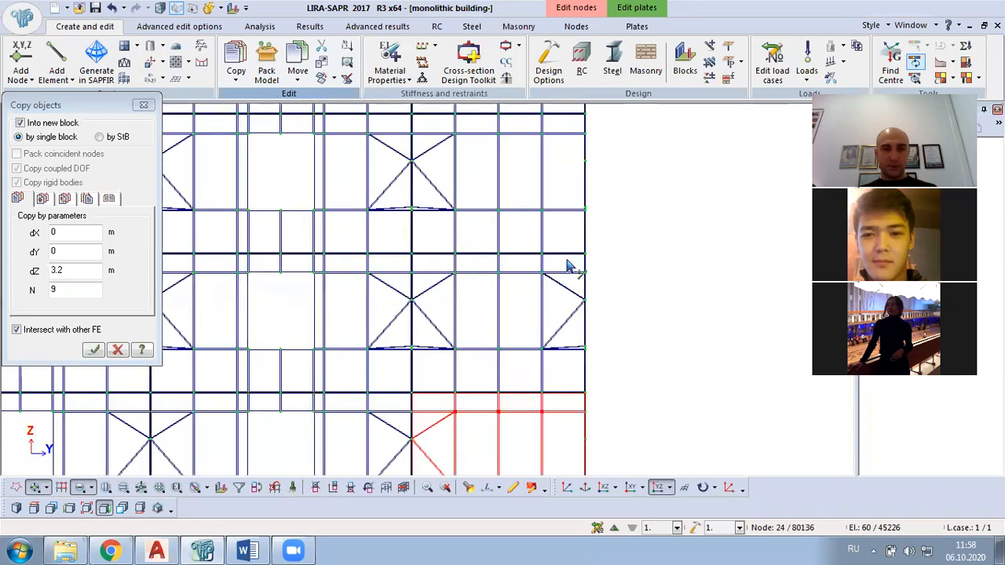
left_click_drag(556, 301, 440, 377)
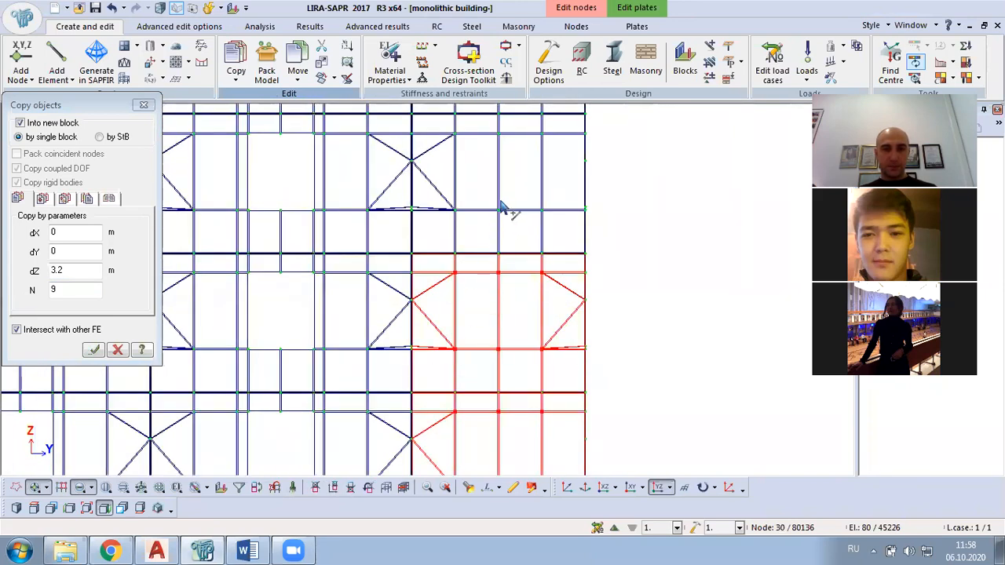
Add the end-bay wall elements of the upper five storeys to the selection.
middle_click_drag(528, 315, 518, 306)
left_click_drag(556, 256, 412, 377)
left_click_drag(557, 119, 415, 233)
middle_click_drag(504, 168, 452, 462)
middle_click_drag(515, 280, 518, 347)
left_click_drag(516, 211, 380, 322)
left_click_drag(498, 361, 367, 448)
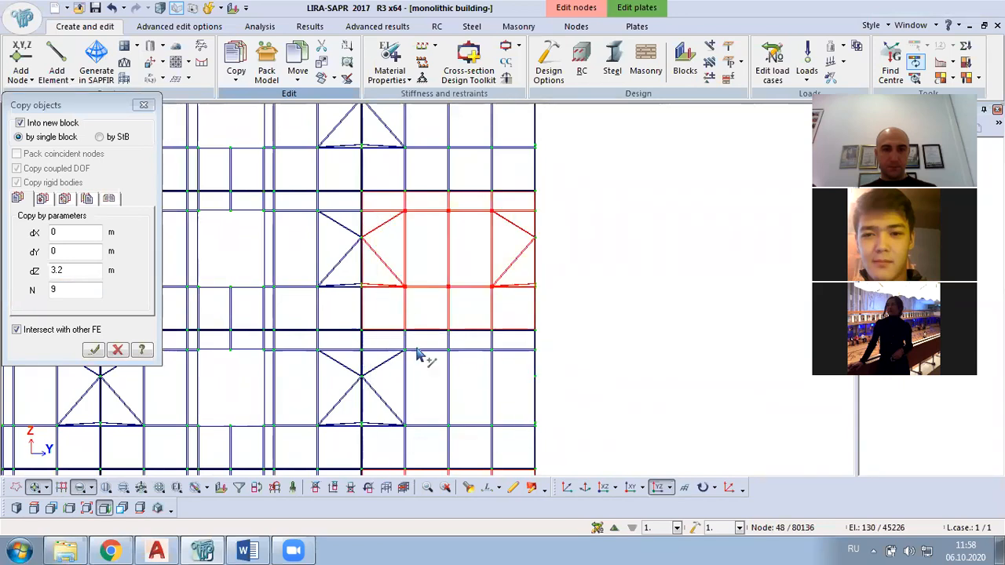
middle_click_drag(513, 140, 572, 325)
left_click_drag(579, 259, 437, 366)
scroll(535, 172, "down", 4)
right_click_drag(639, 215, 547, 249)
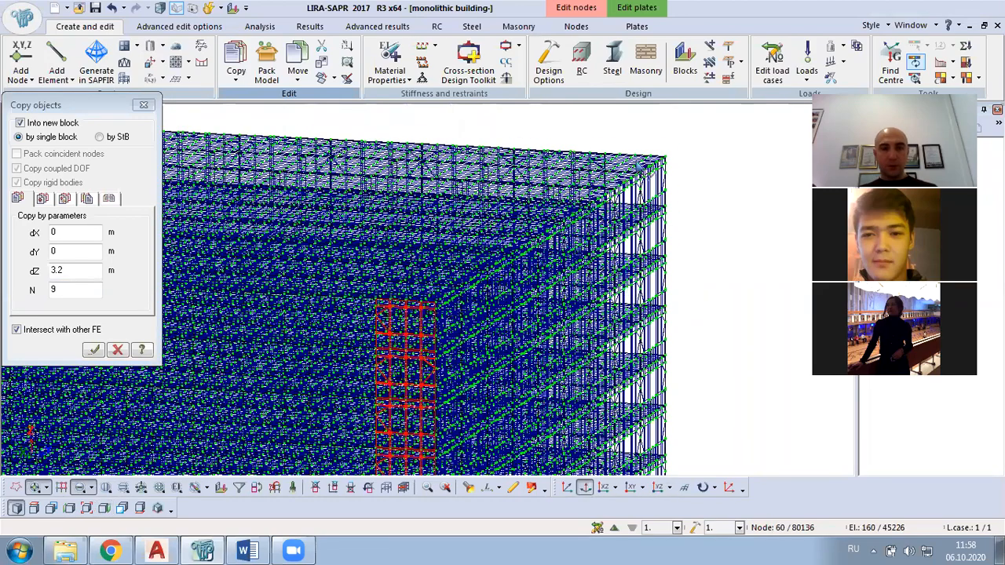
right_click_drag(677, 240, 640, 257)
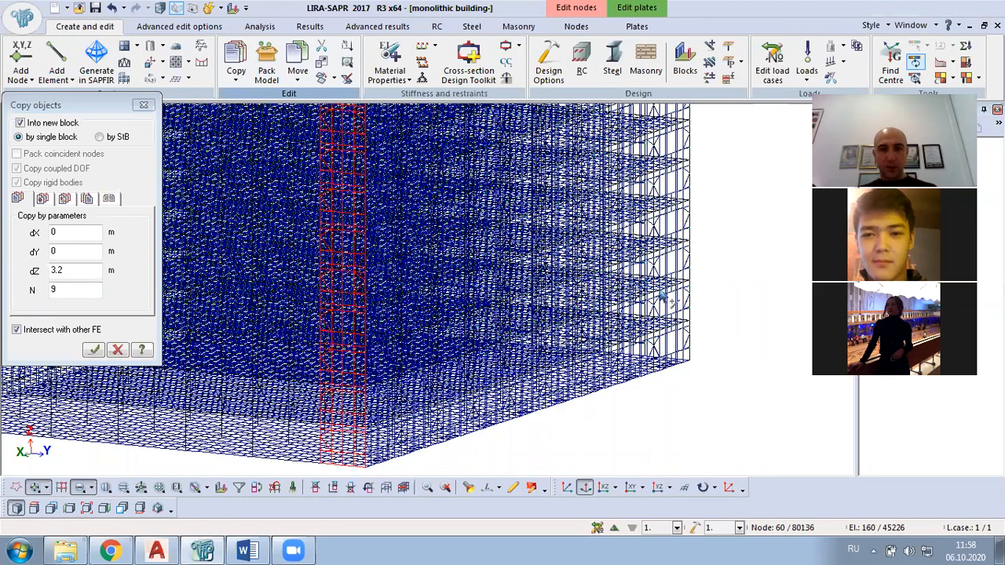
scroll(452, 387, "up", 1)
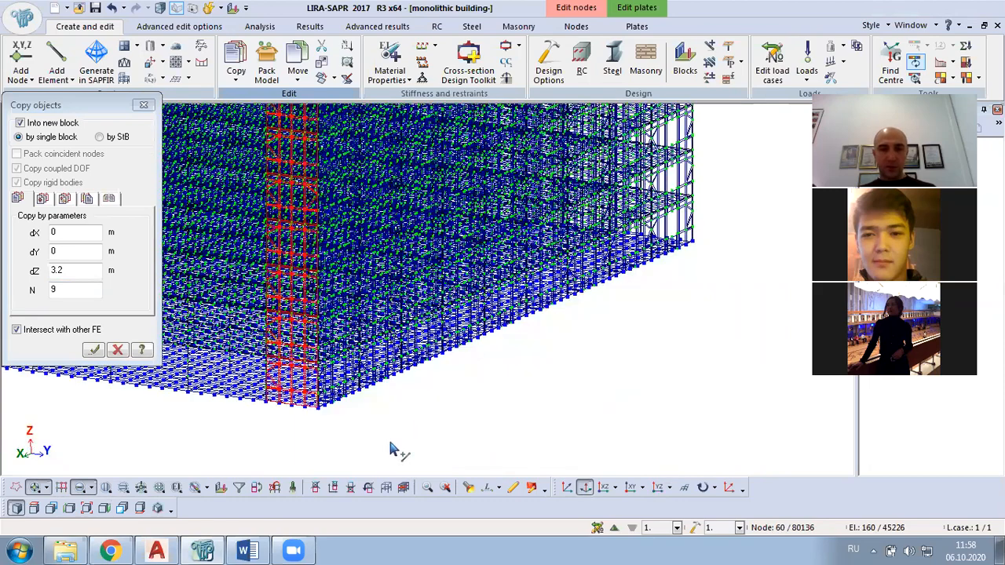
Set the copying of the selected end-bay wall to by one node and pick its bottom corner as the base node.
scroll(312, 385, "up", 1)
scroll(244, 389, "up", 1)
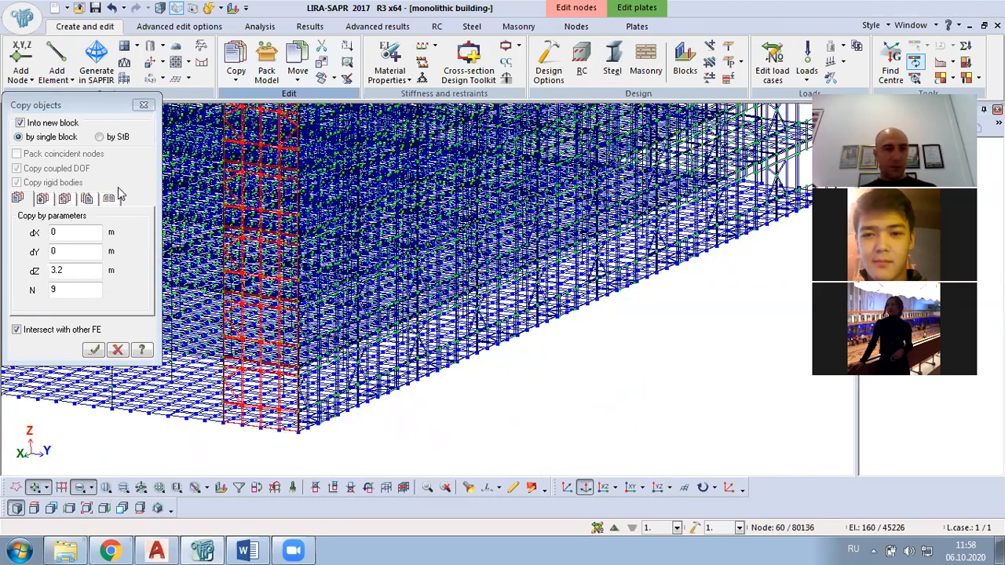
left_click(23, 216)
left_click(46, 198)
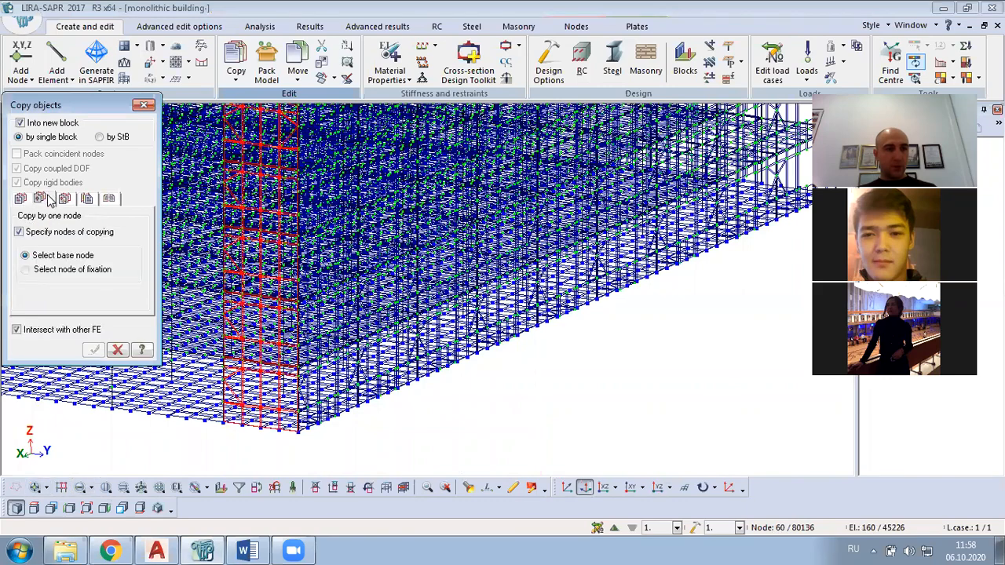
scroll(259, 463, "up", 1)
scroll(314, 444, "up", 1)
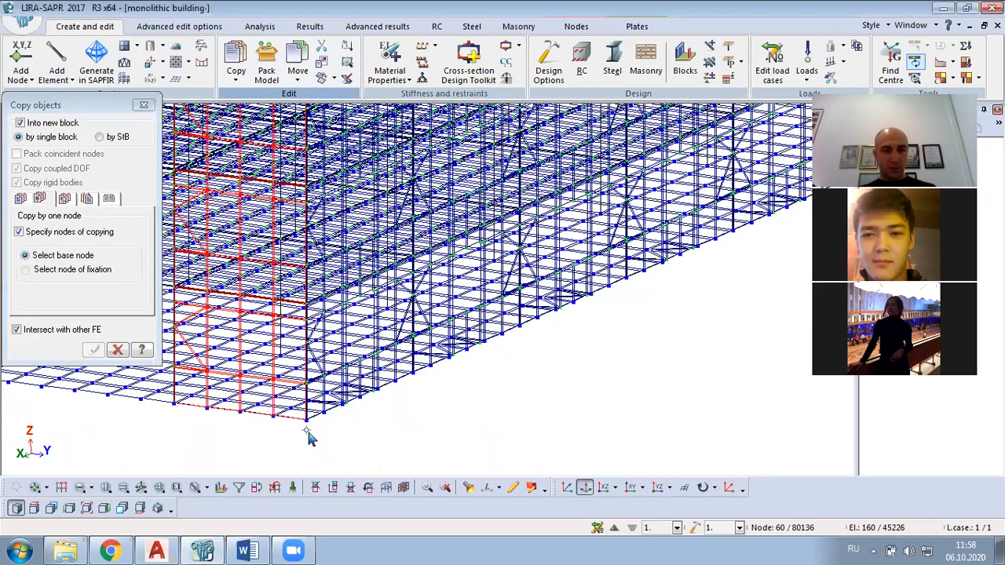
scroll(302, 444, "down", 1)
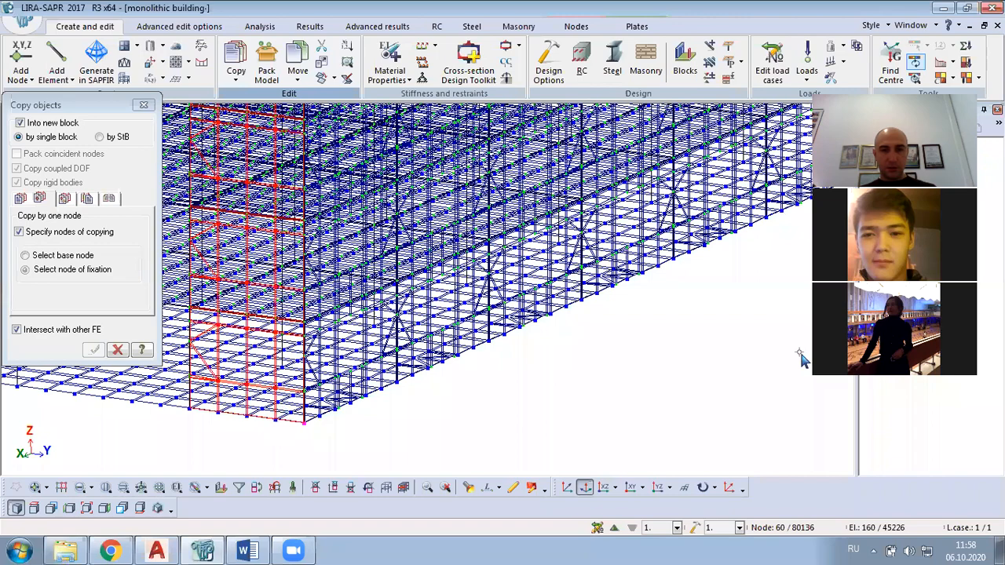
Copy the end-bay wall to the bottom corner node at the far end of the building and close Copy objects.
scroll(799, 353, "down", 1)
middle_click_drag(494, 281, 494, 260)
scroll(494, 260, "up", 3)
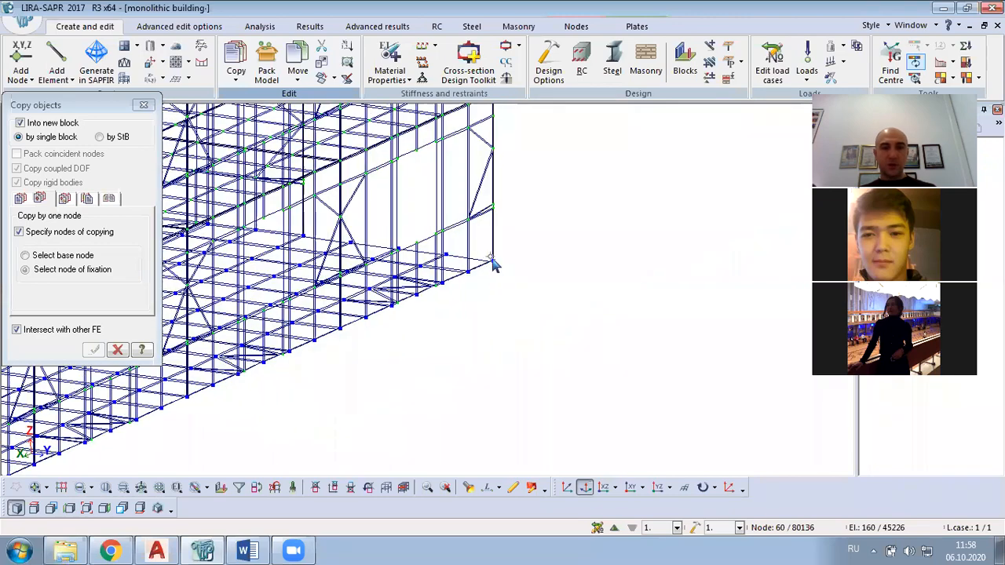
left_click(496, 257)
scroll(661, 300, "up", 4)
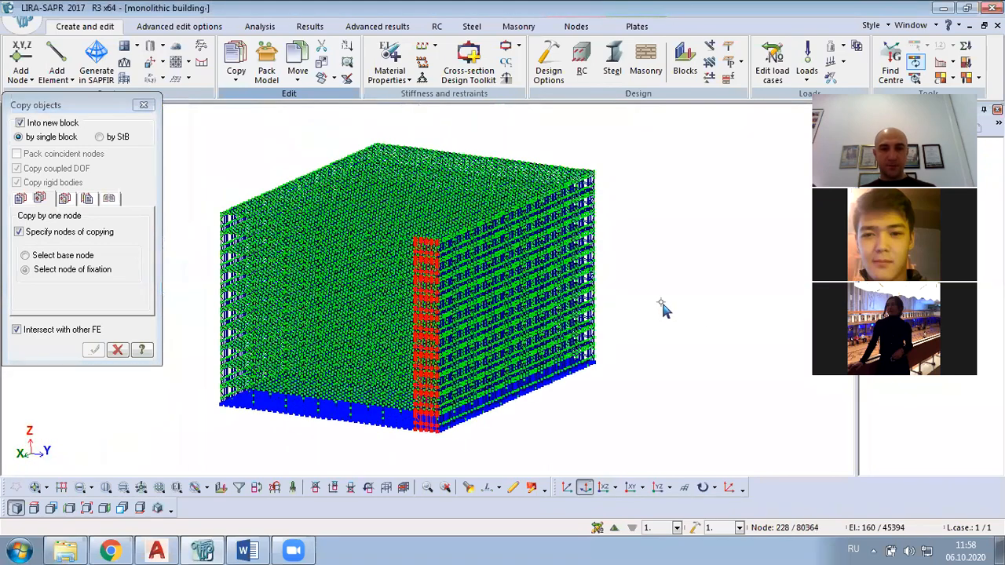
scroll(633, 279, "down", 3)
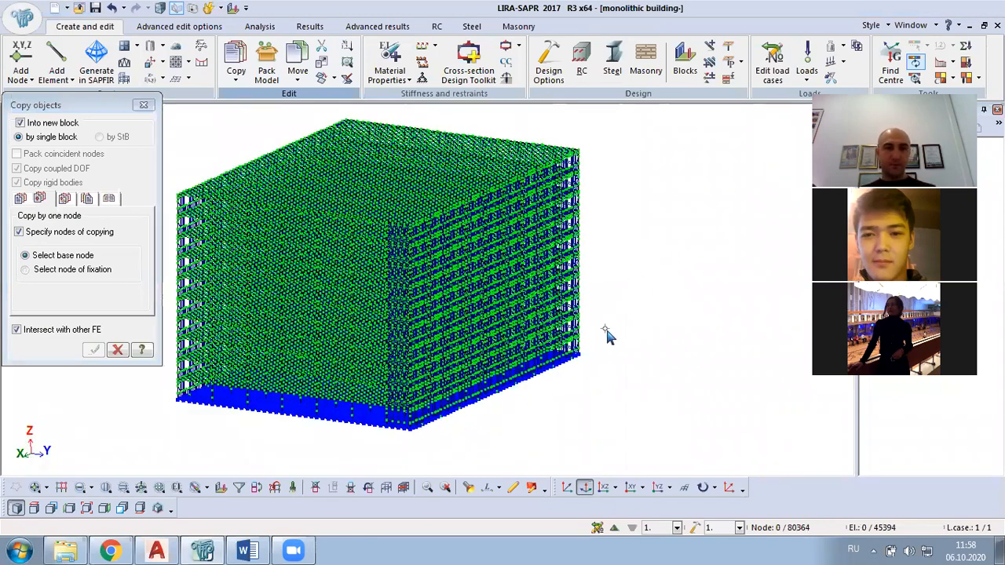
scroll(593, 274, "up", 1)
left_click(144, 106)
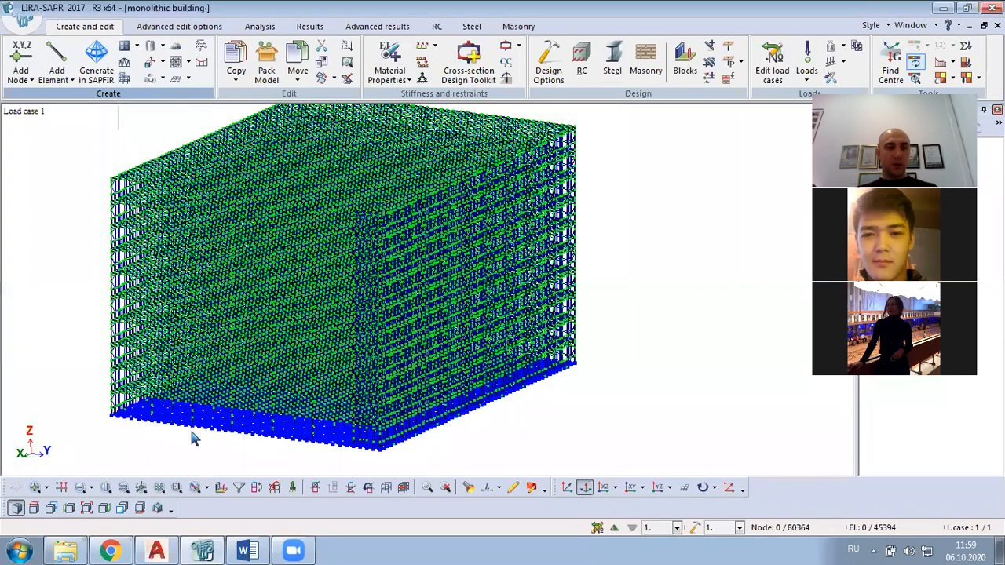
Filter elements by stiffness to select plates 6. Plate H 20 (Wall - 1) and 7. Plate H 20 (Wall - 2).
left_click(234, 488)
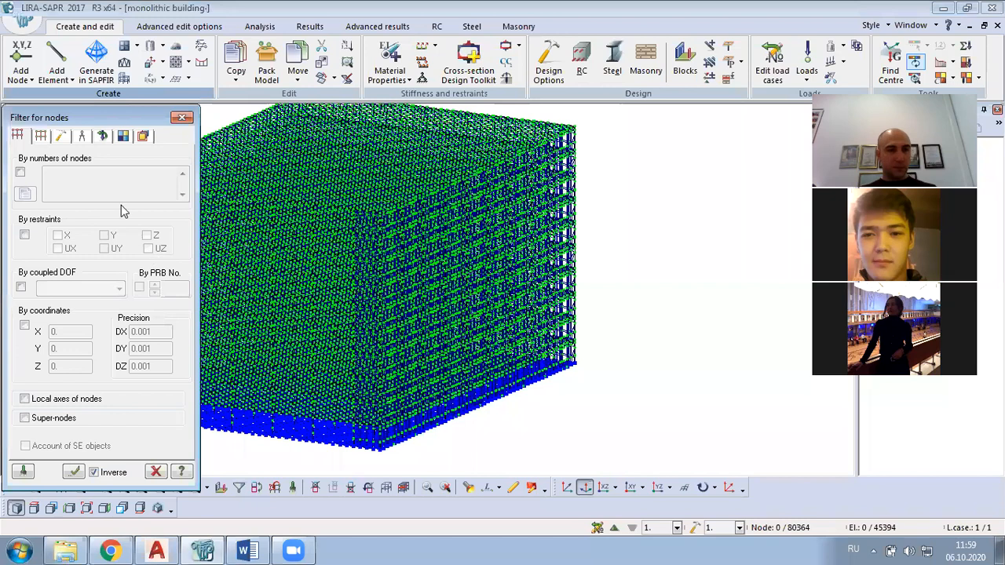
left_click(41, 135)
left_click(26, 284)
left_click(63, 283)
left_click(79, 366)
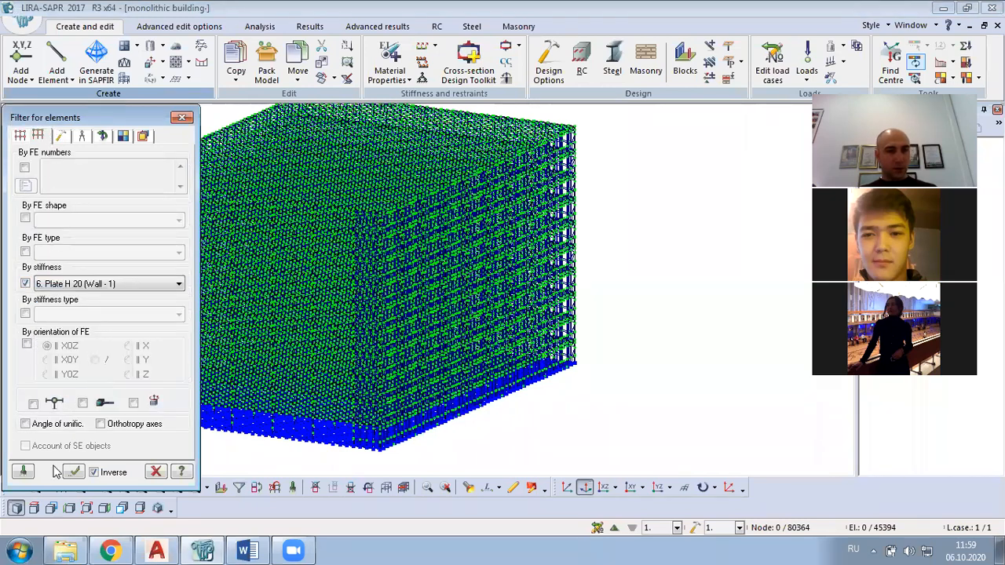
left_click(73, 472)
left_click(137, 285)
left_click(79, 377)
left_click(73, 472)
Fragment the model so that only the selected wall elements are displayed.
middle_click_drag(658, 210, 834, 201)
scroll(518, 361, "up", 2)
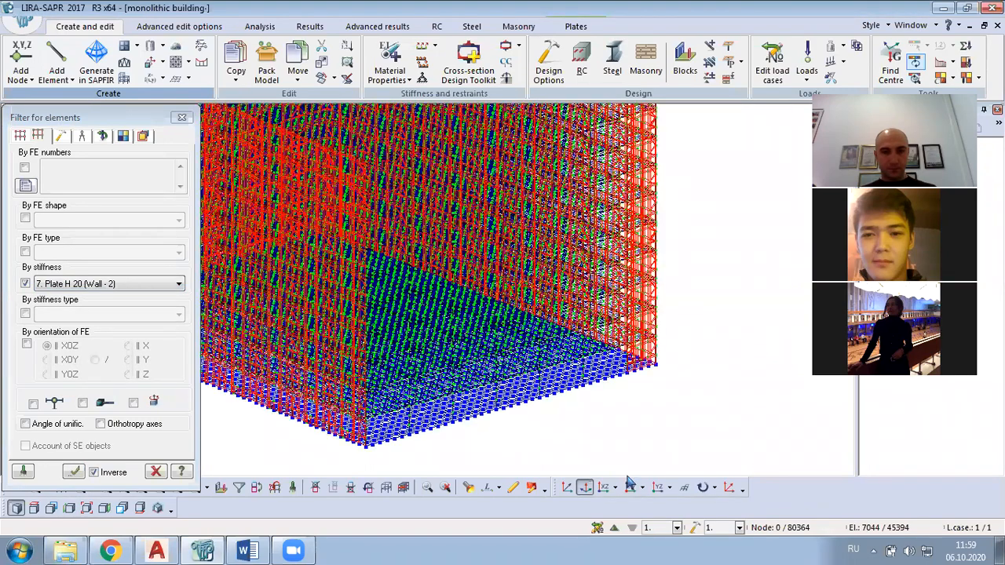
scroll(460, 393, "up", 1)
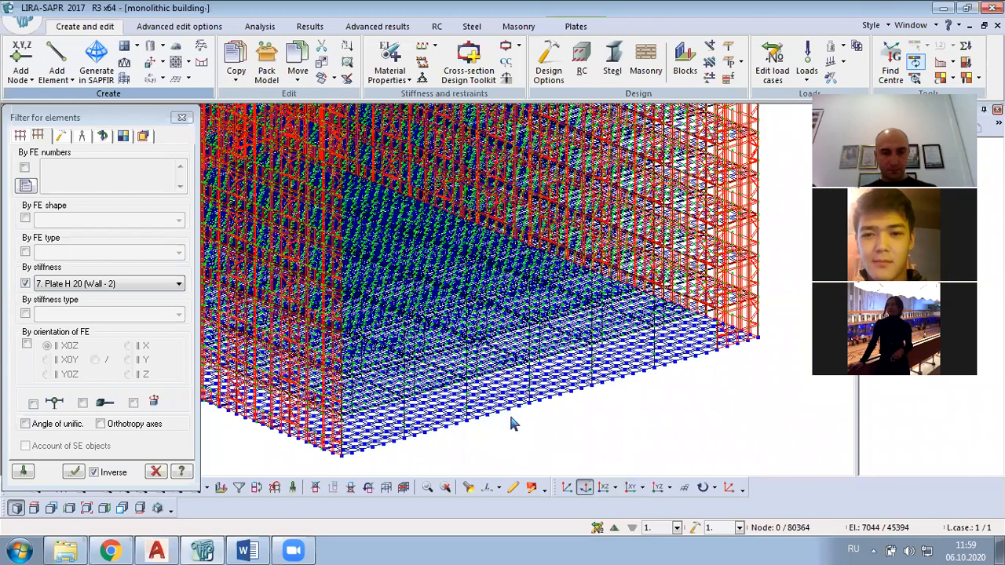
scroll(548, 351, "up", 1)
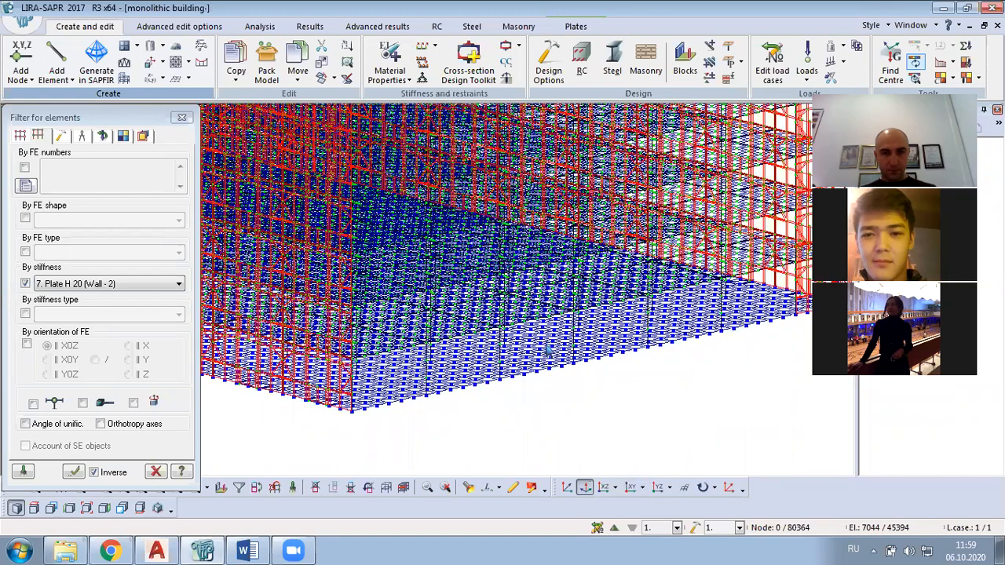
scroll(549, 350, "down", 1)
scroll(567, 336, "down", 2)
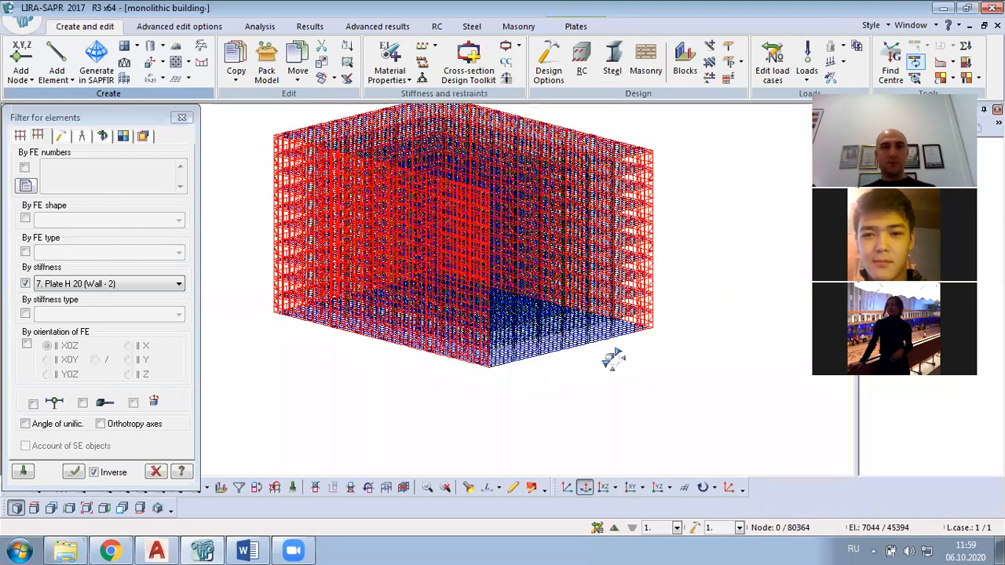
left_click_drag(718, 373, 559, 446)
right_click(695, 184)
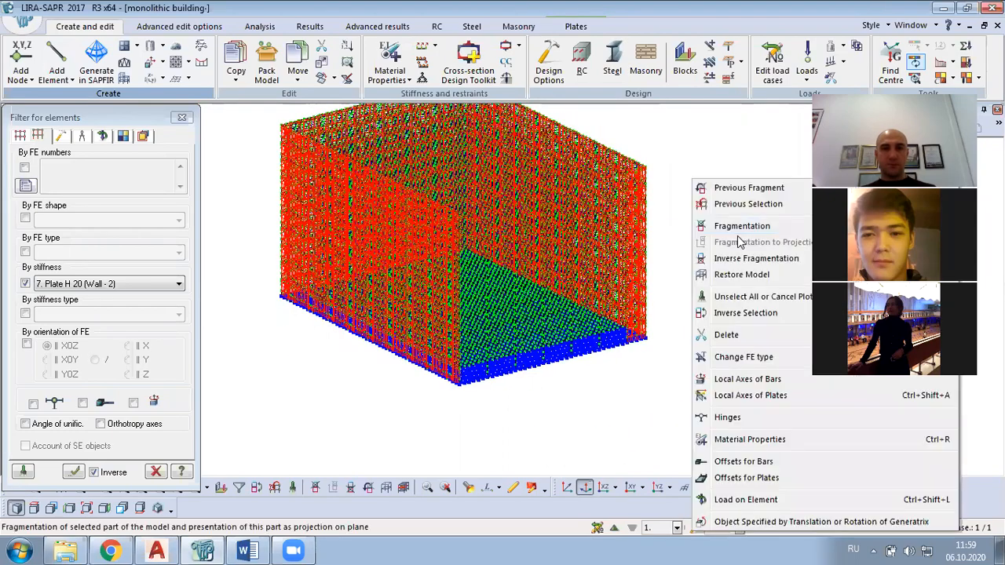
left_click(740, 226)
Examine the isolated walls in 3D and in the YOZ projection to check which side still lacks its wall.
scroll(576, 422, "up", 3)
left_click_drag(659, 397, 446, 238)
scroll(358, 164, "down", 3)
left_click_drag(358, 163, 570, 421)
scroll(517, 294, "up", 3)
scroll(459, 290, "down", 2)
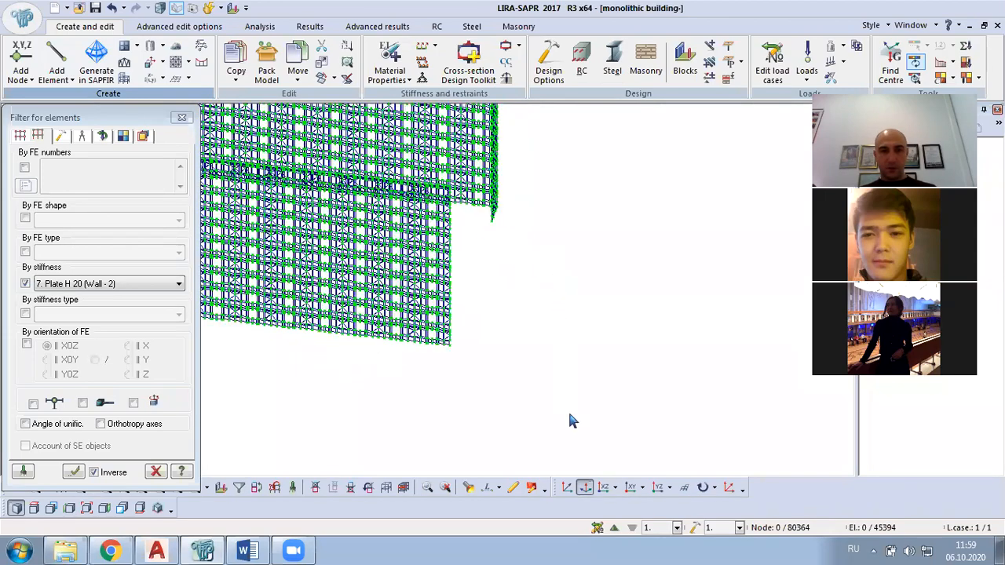
left_click(630, 487)
left_click(657, 487)
scroll(437, 294, "down", 1)
scroll(373, 180, "up", 3)
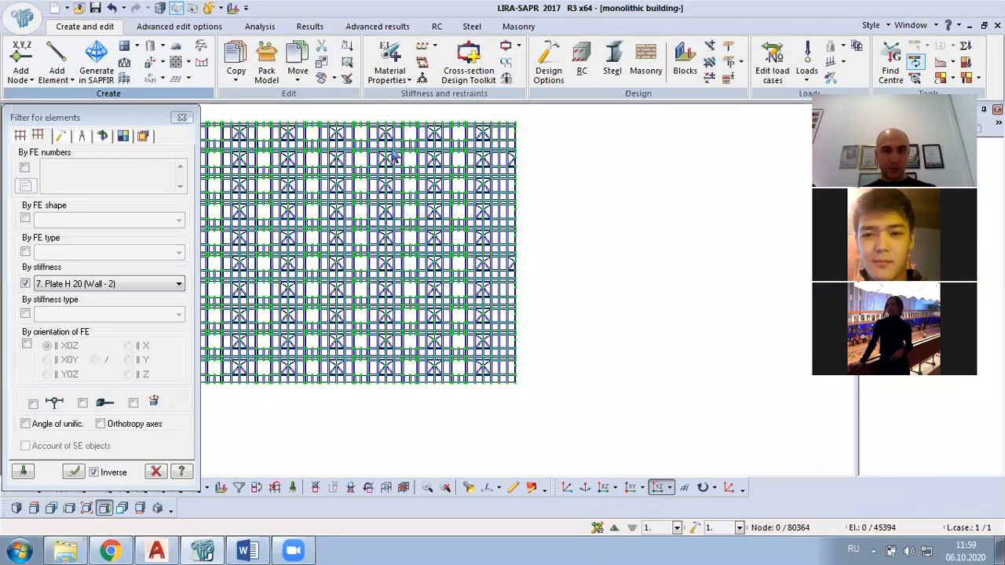
middle_click_drag(392, 156, 540, 157)
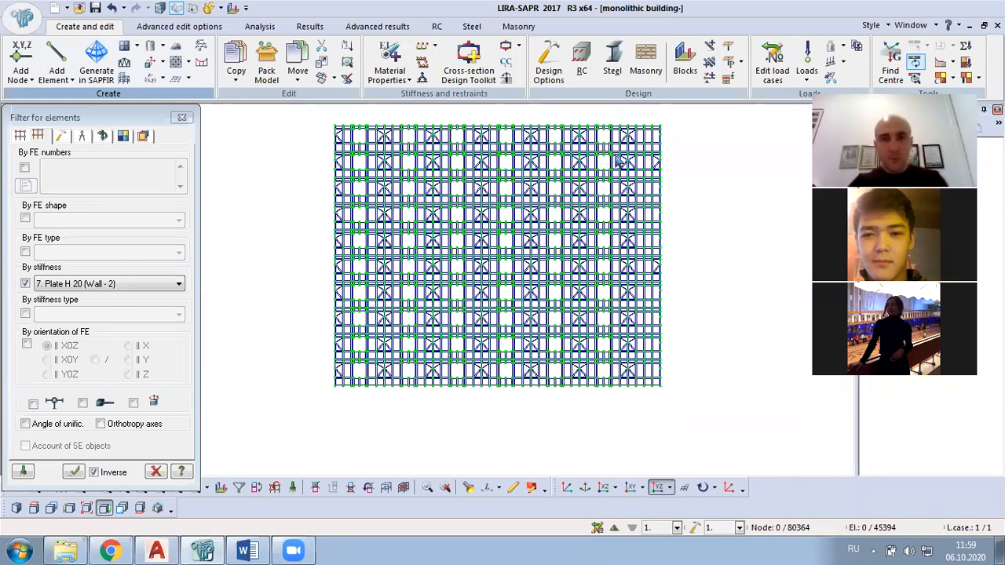
scroll(638, 149, "up", 2)
scroll(663, 140, "down", 1)
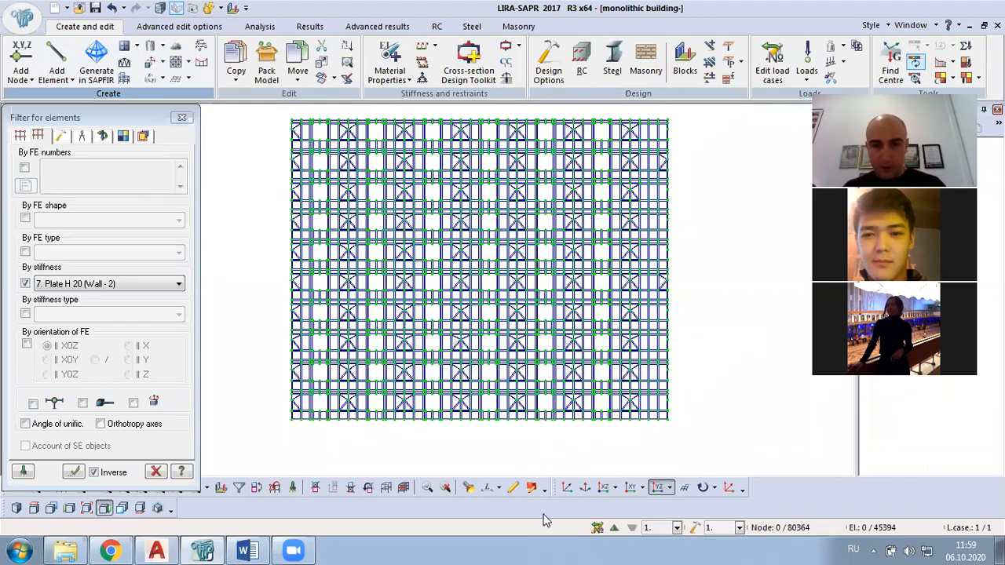
In the XOY projection, select the nodes and elements of the complete Y-direction wall, leaving out its end bay.
left_click(604, 488)
left_click(629, 488)
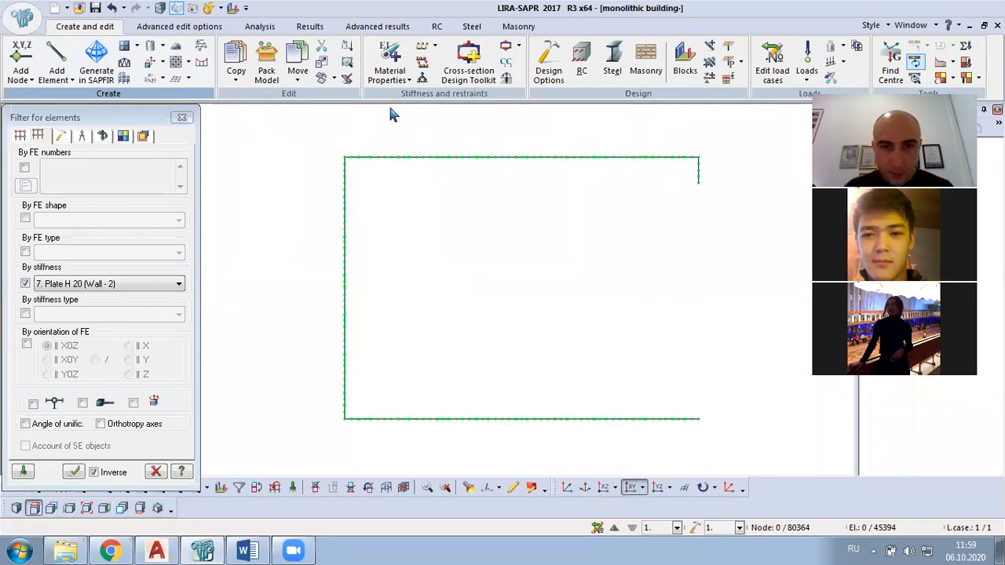
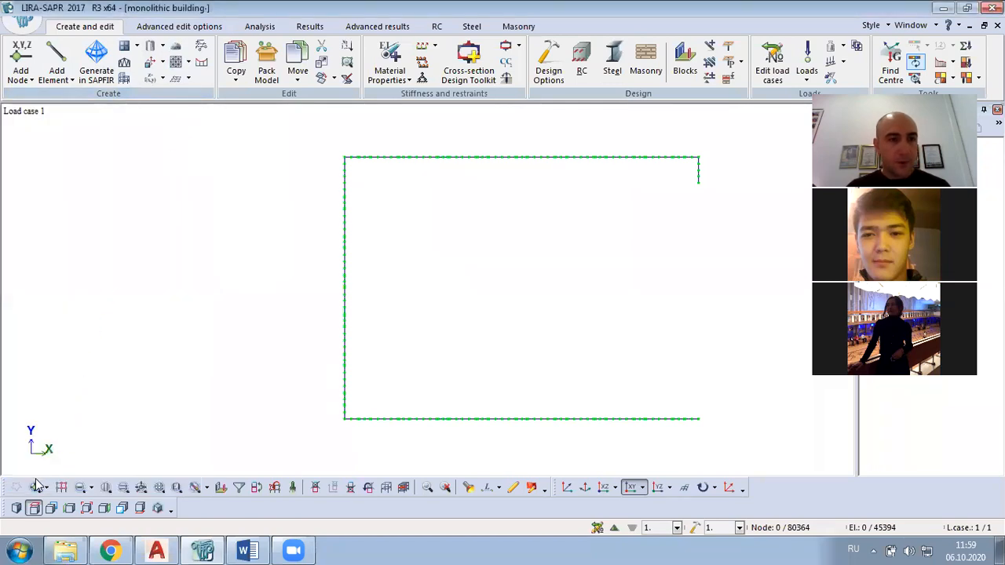
left_click(35, 486)
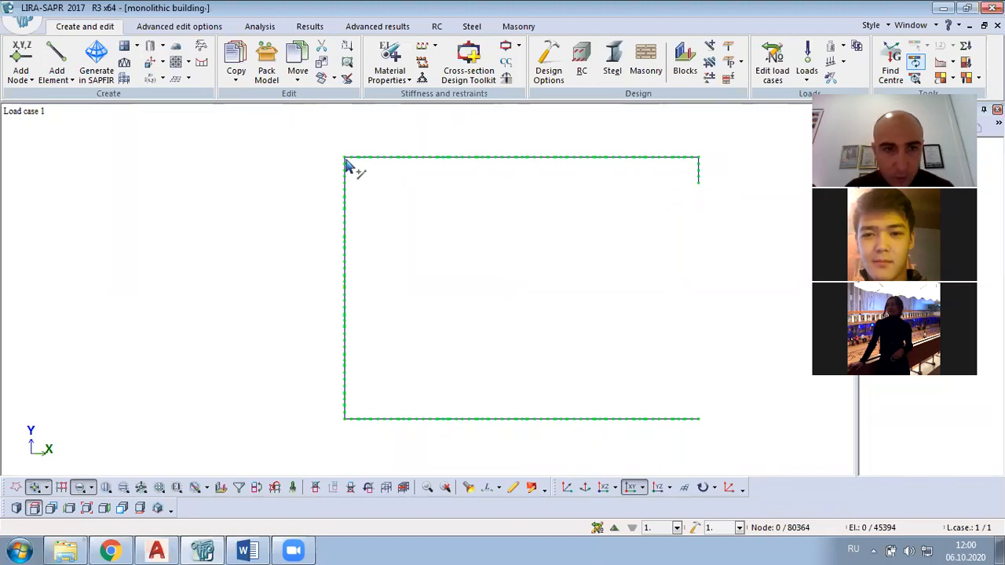
left_click_drag(346, 187, 226, 424)
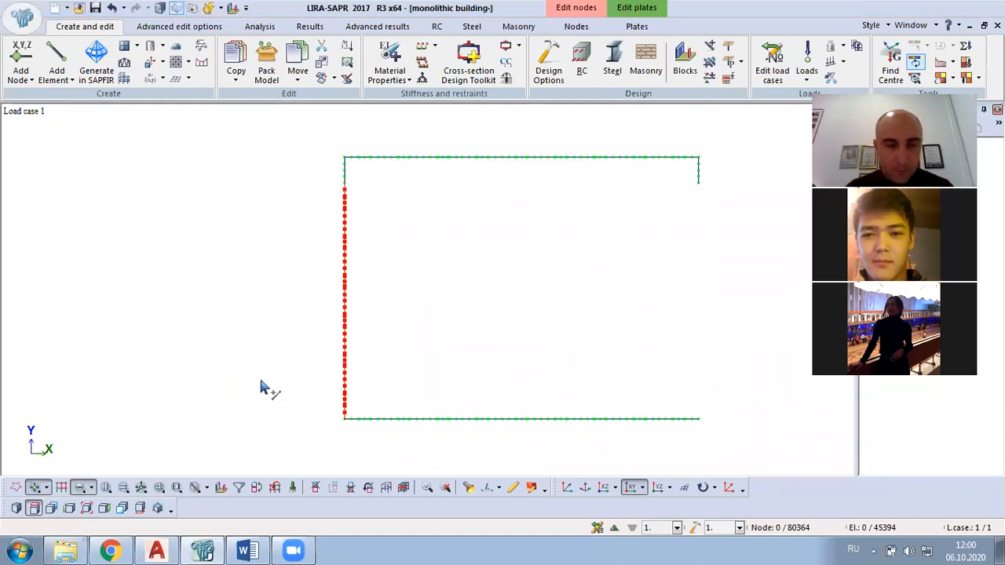
Start copying the selected Y-direction wall by one node, using its bottom corner node as the base.
middle_click_drag(314, 421, 518, 333)
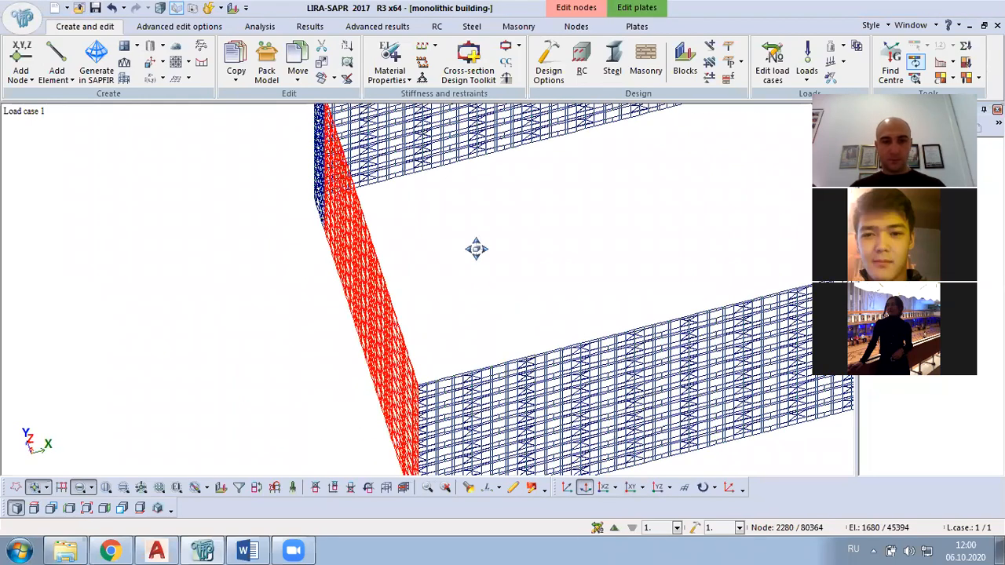
scroll(293, 141, "up", 3)
scroll(228, 354, "up", 2)
scroll(210, 356, "up", 1)
scroll(190, 353, "up", 2)
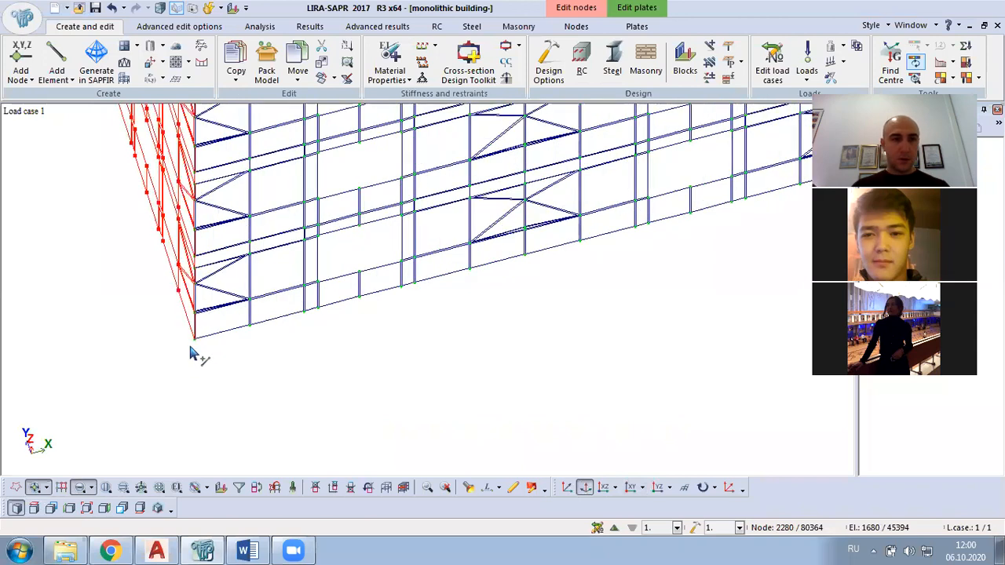
left_click(235, 74)
left_click(275, 135)
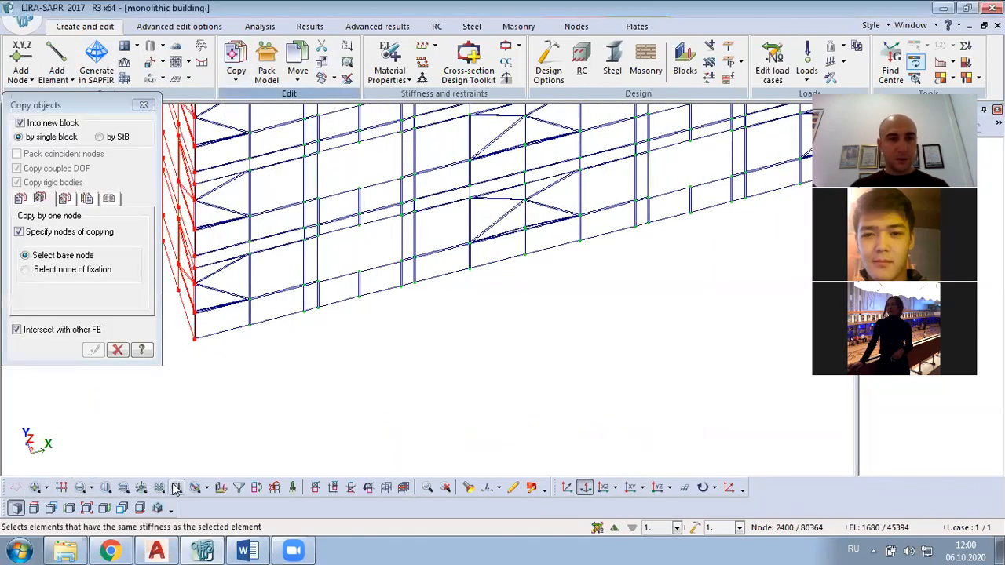
left_click(195, 343)
Place the wall copy on the bottom corner node at the opposite end of the adjoining long wall.
scroll(173, 361, "down", 3)
middle_click_drag(518, 344, 117, 488)
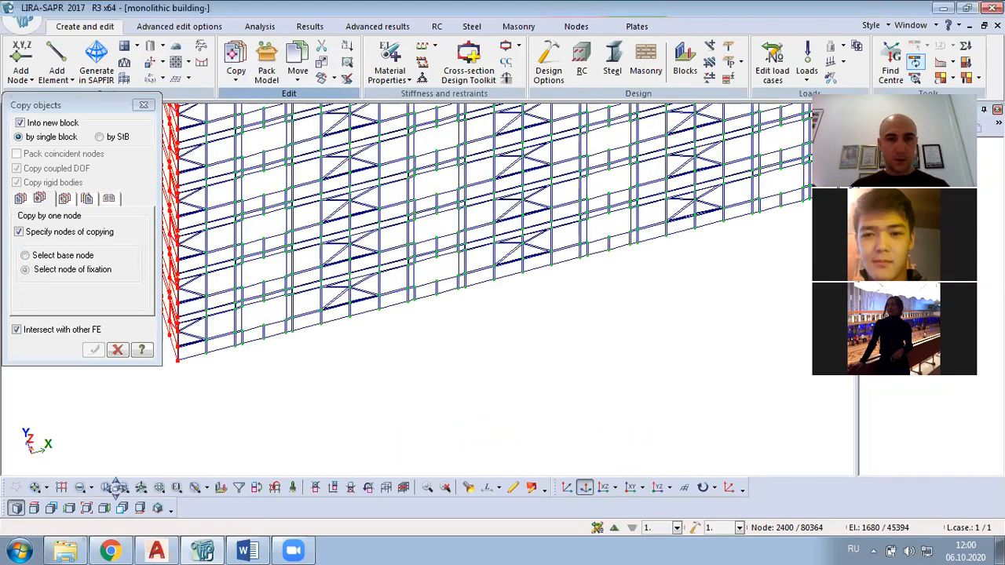
scroll(570, 330, "up", 5)
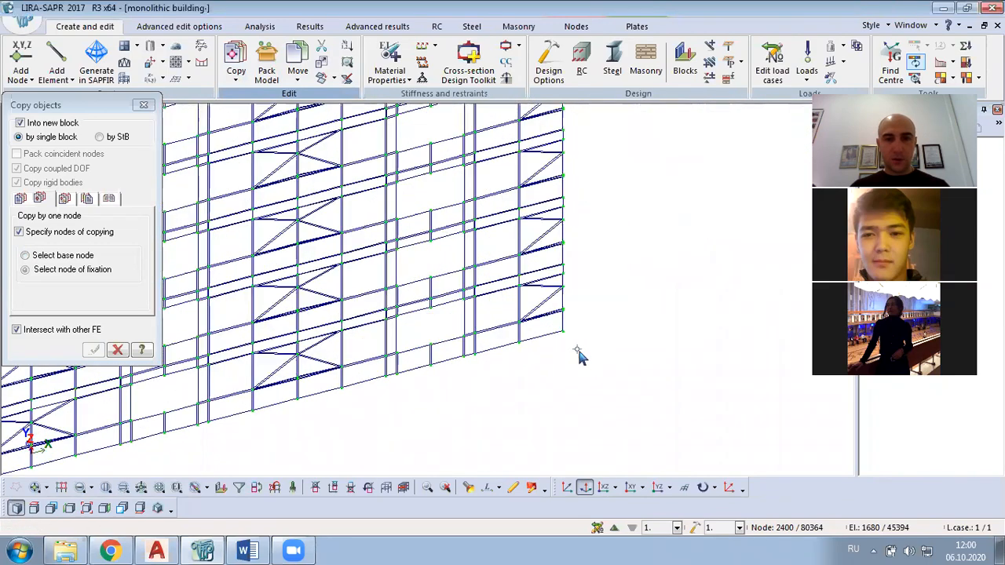
left_click(557, 325)
scroll(569, 367, "down", 5)
scroll(578, 351, "up", 2)
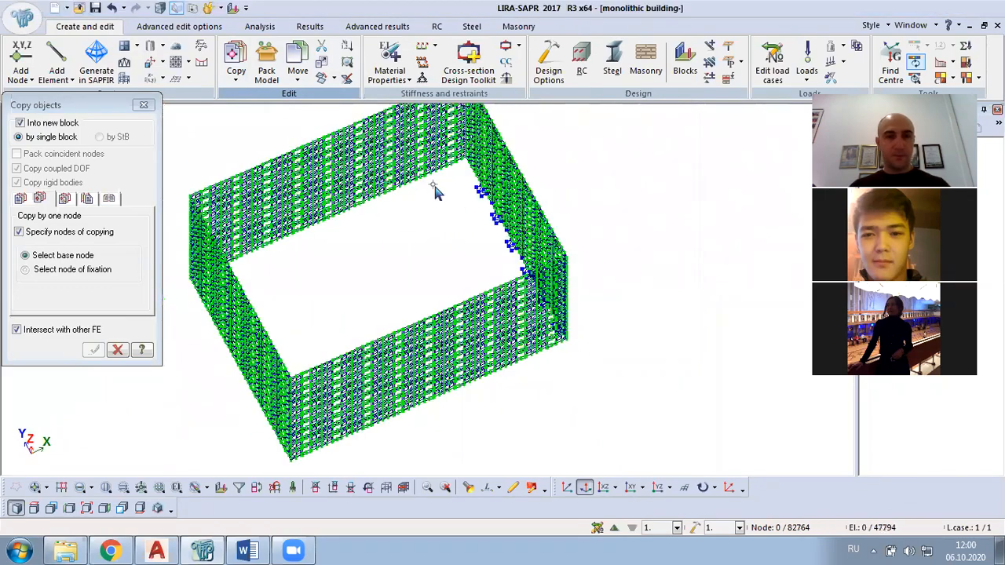
Restore the full building model and close Copy objects.
scroll(487, 192, "up", 1)
middle_click_drag(487, 192, 605, 164)
middle_click_drag(421, 314, 577, 244)
scroll(333, 345, "up", 1)
middle_click_drag(333, 346, 809, 173)
right_click(304, 209)
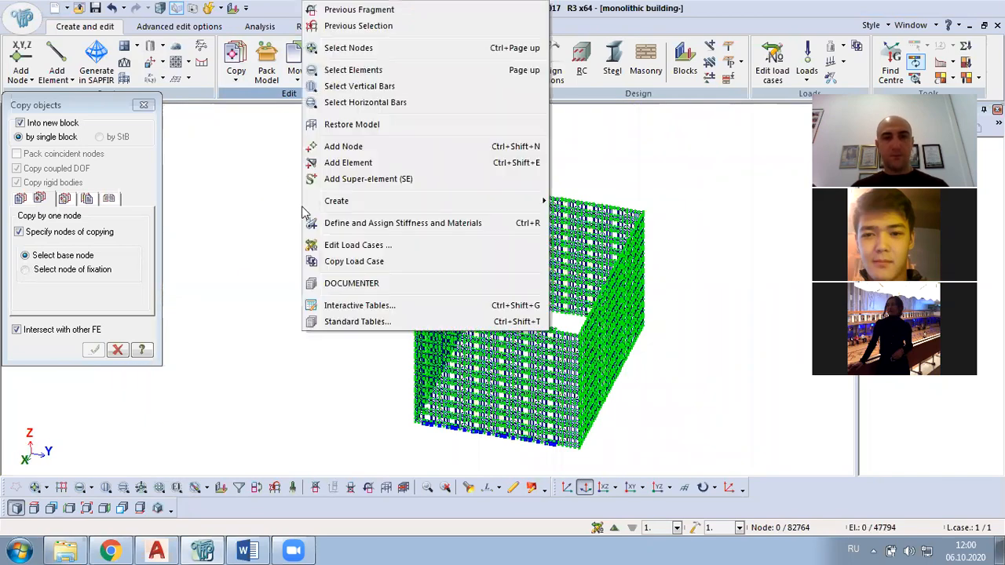
left_click(382, 124)
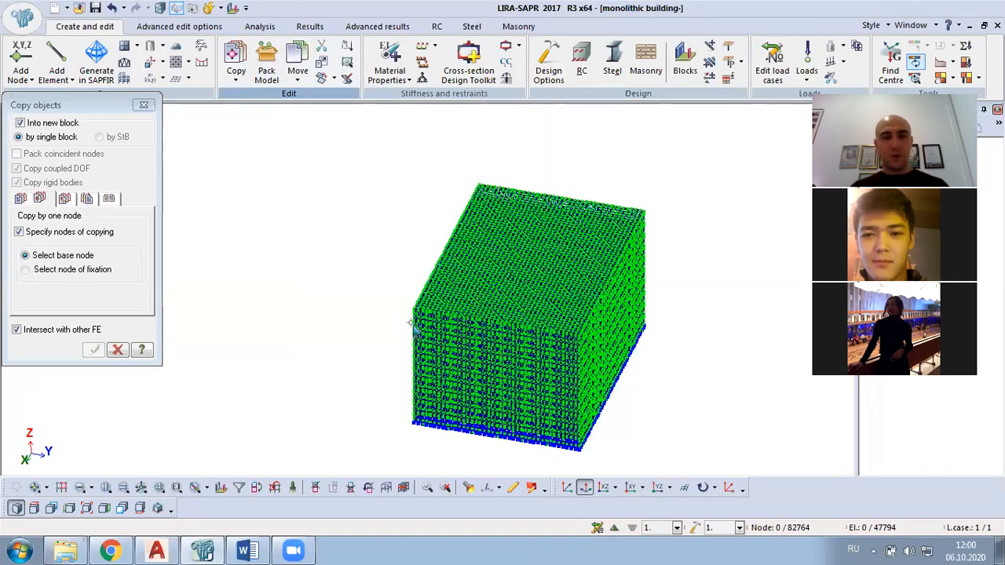
left_click(144, 104)
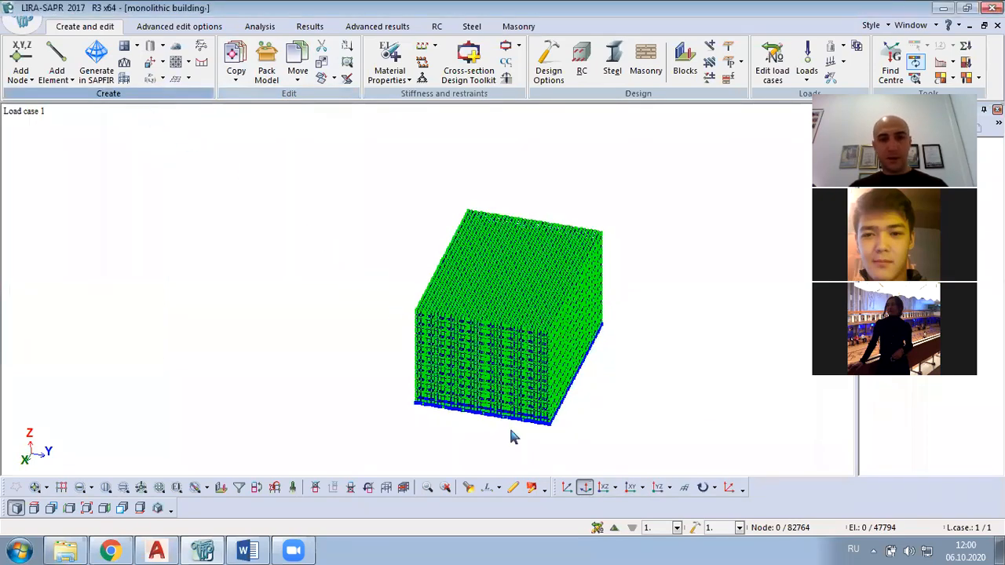
scroll(630, 397, "up", 4)
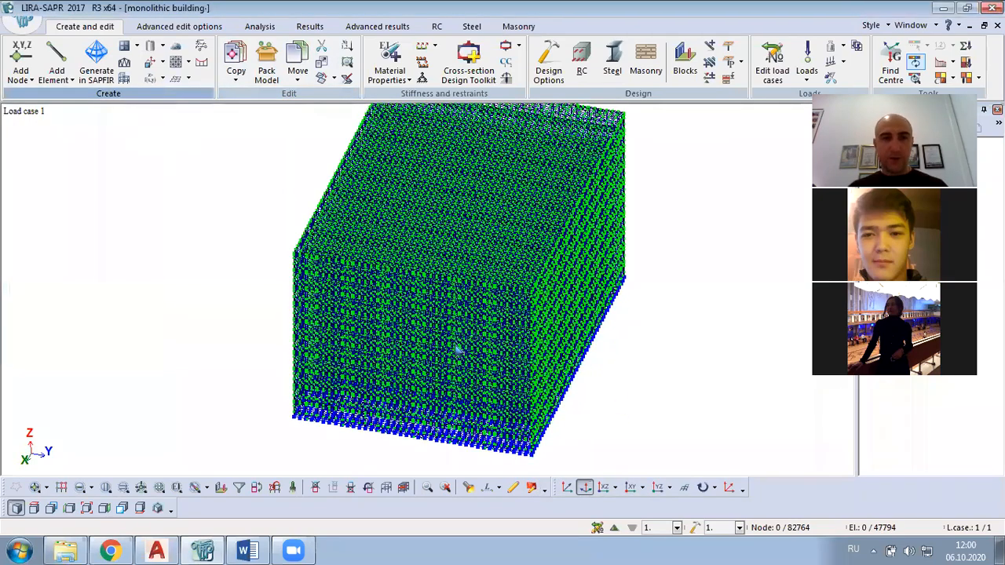
right_click_drag(458, 350, 460, 343)
scroll(460, 343, "down", 2)
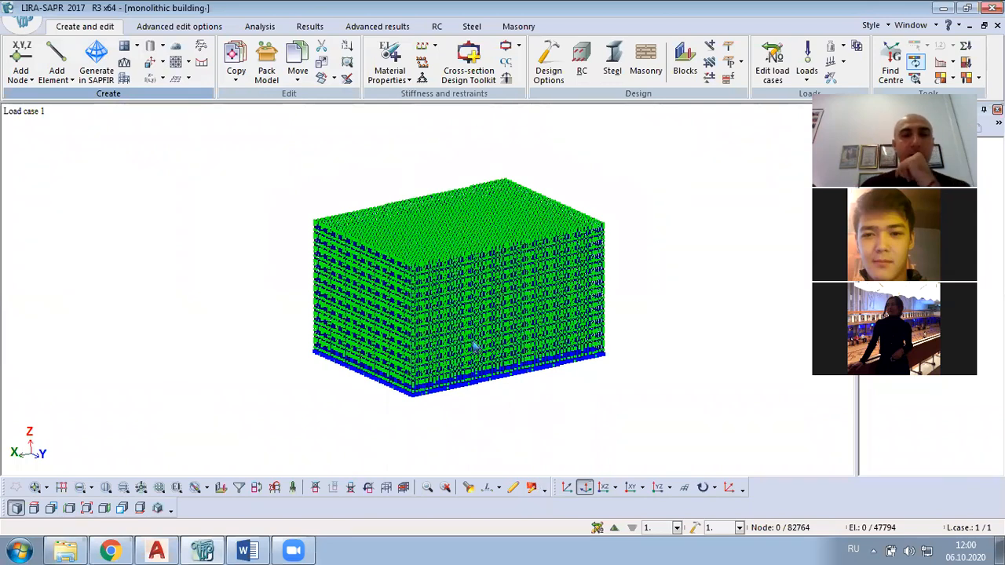
scroll(480, 365, "down", 1)
right_click_drag(481, 333, 407, 204)
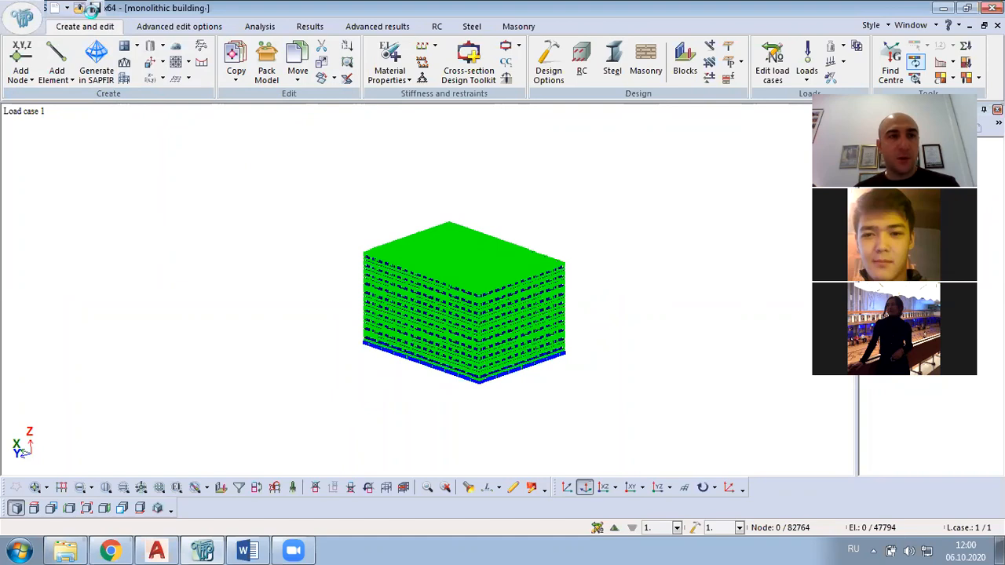
Pack the model with 'Throw together' at 0.0001 m precision, eliminating deleted nodes and elements.
left_click(266, 67)
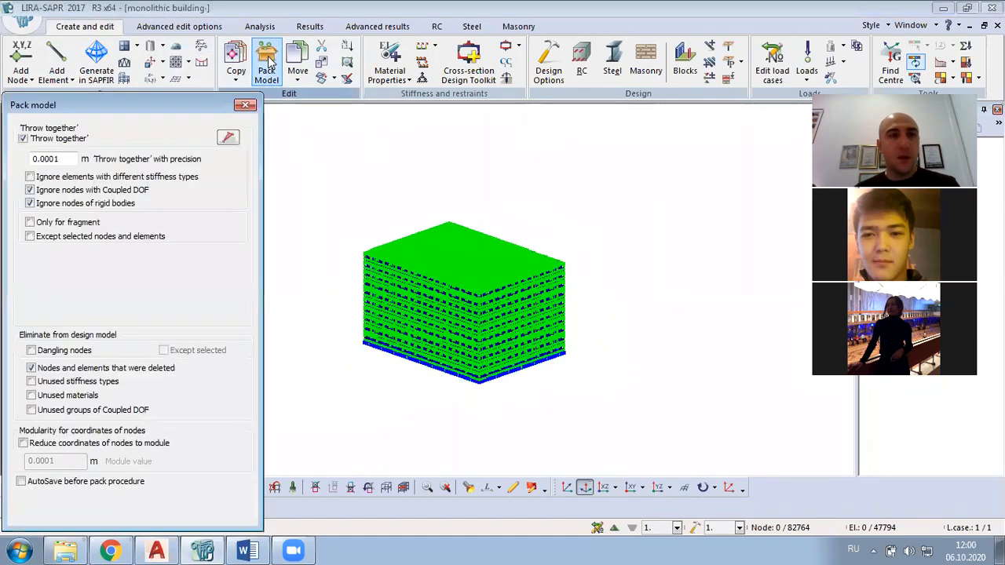
left_click_drag(189, 108, 240, 55)
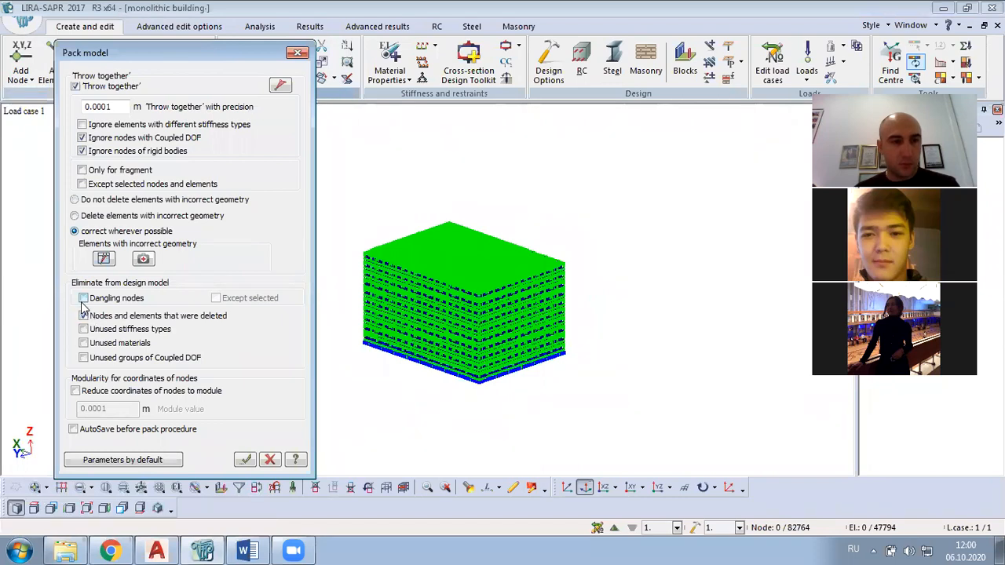
left_click(244, 460)
left_click(298, 53)
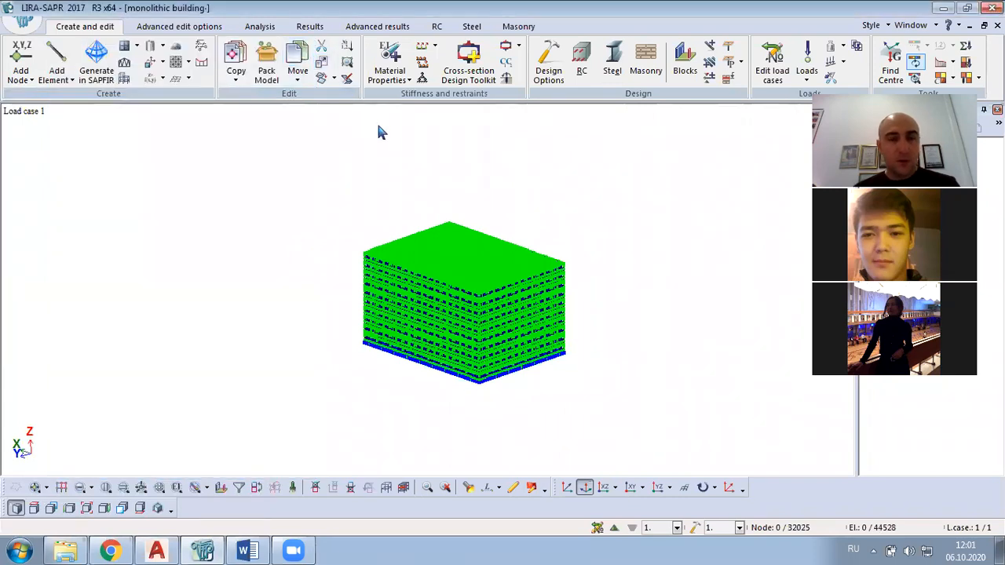
Select all elements with stiffness type 2, Rect. bar 35 X 40 (B-1), and isolate them as a fragment.
left_click(389, 62)
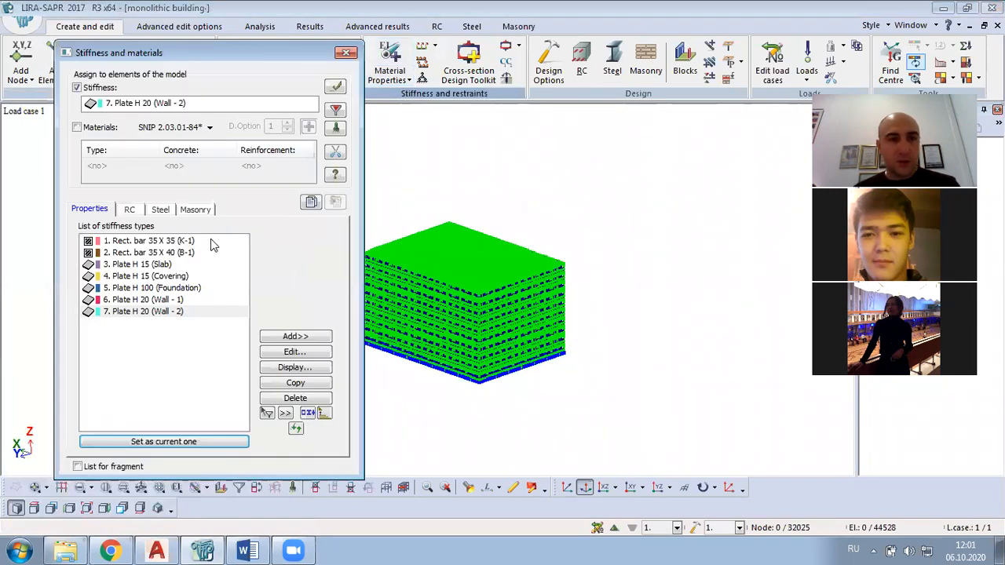
left_click(162, 253)
left_click(336, 110)
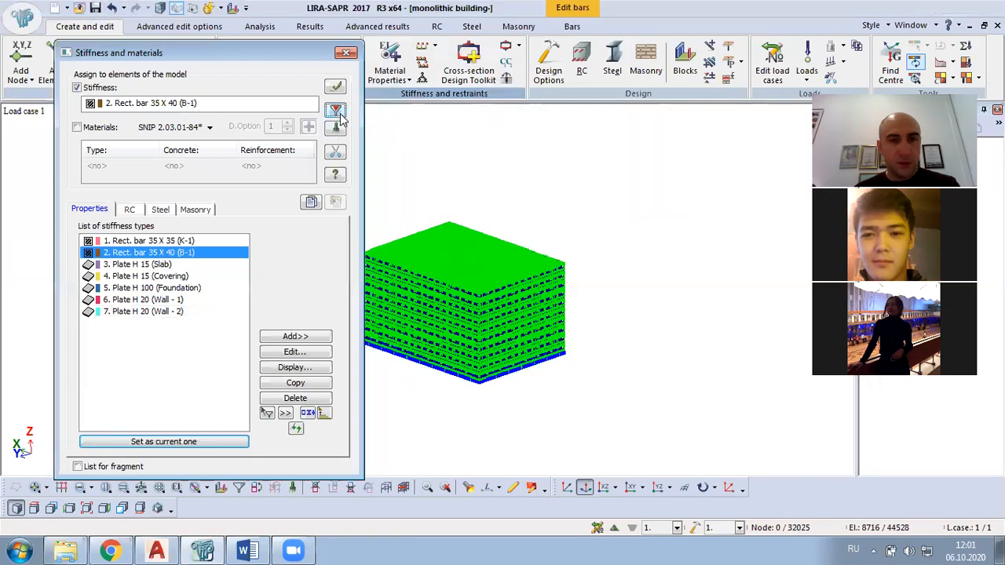
right_click(555, 157)
left_click(617, 207)
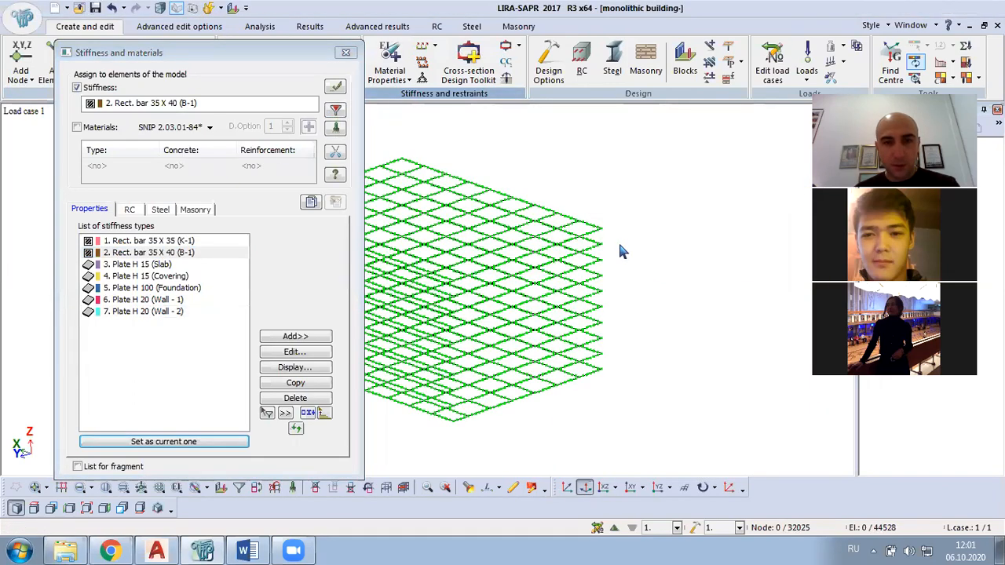
Examine the continuity of the perimeter beams on the lower storeys, around the corners and along the facades.
middle_click_drag(619, 245, 730, 320)
scroll(579, 340, "up", 4)
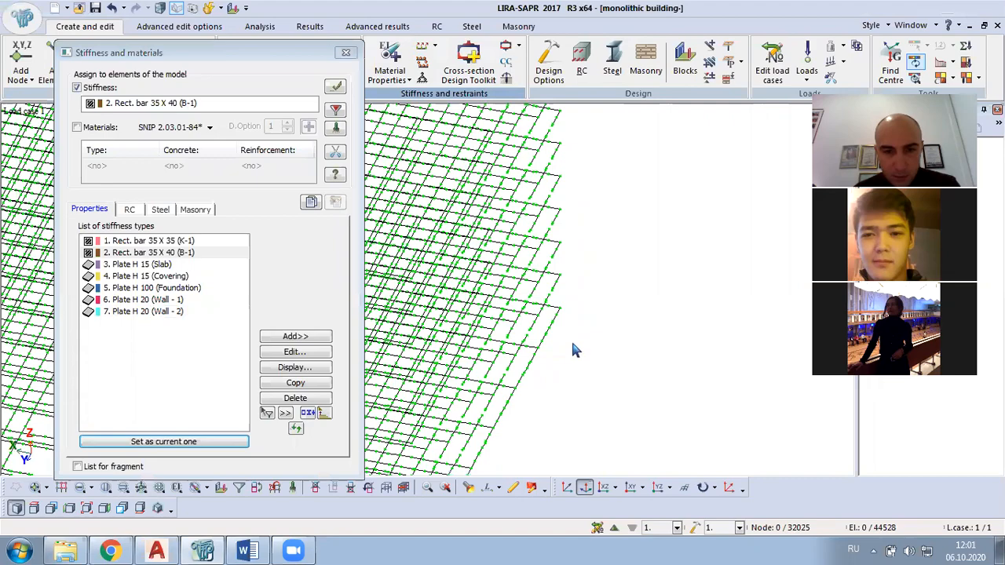
middle_click_drag(544, 374, 659, 312)
scroll(565, 311, "down", 2)
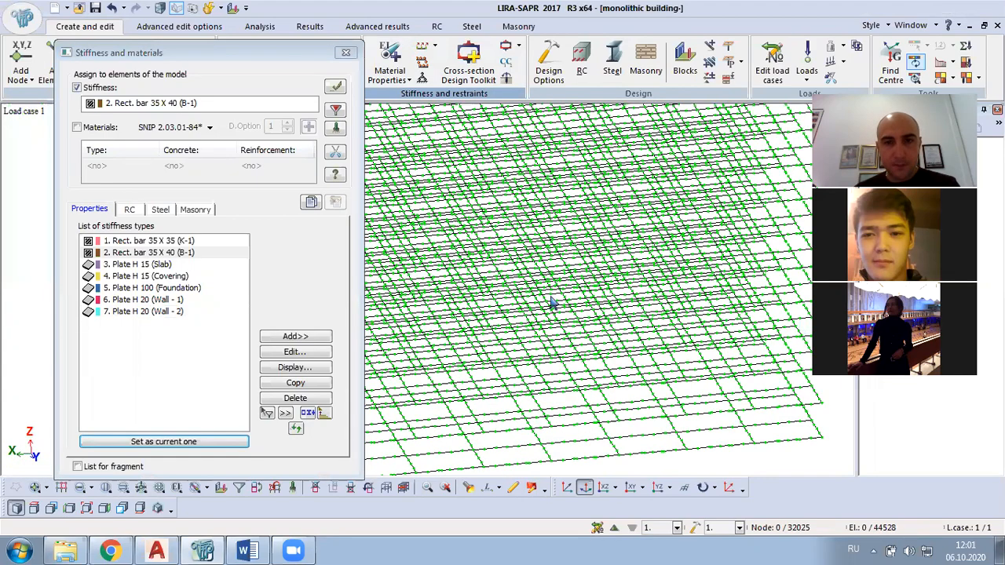
middle_click_drag(579, 312, 524, 422)
middle_click_drag(624, 393, 331, 315)
scroll(518, 369, "up", 2)
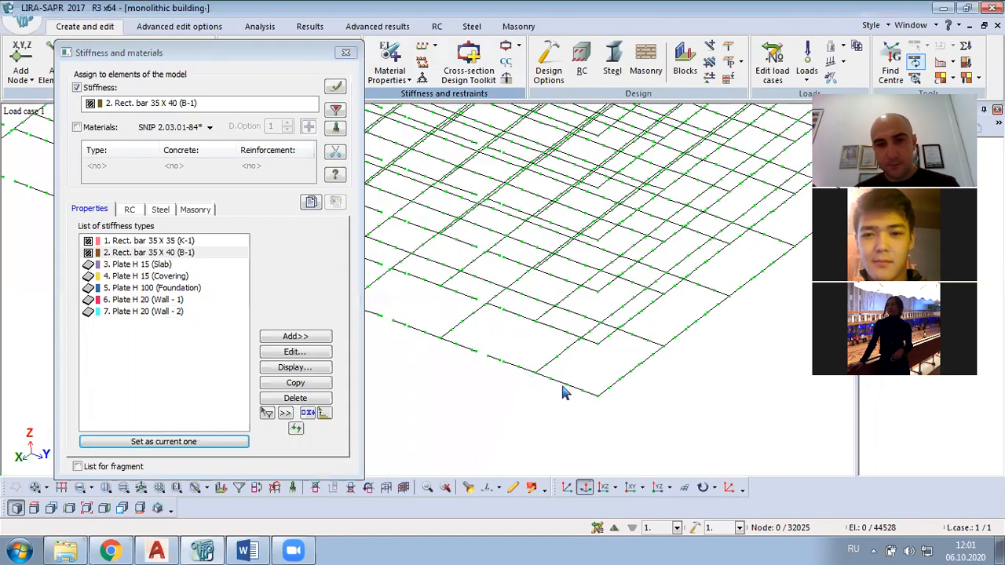
middle_click_drag(522, 374, 574, 323)
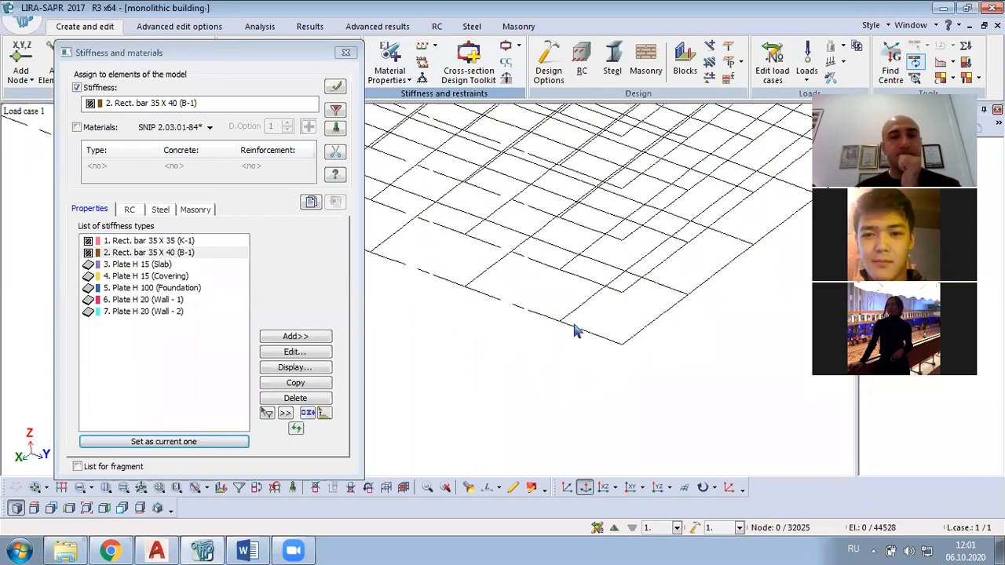
middle_click_drag(664, 390, 661, 329)
scroll(752, 332, "down", 2)
middle_click_drag(530, 331, 693, 406)
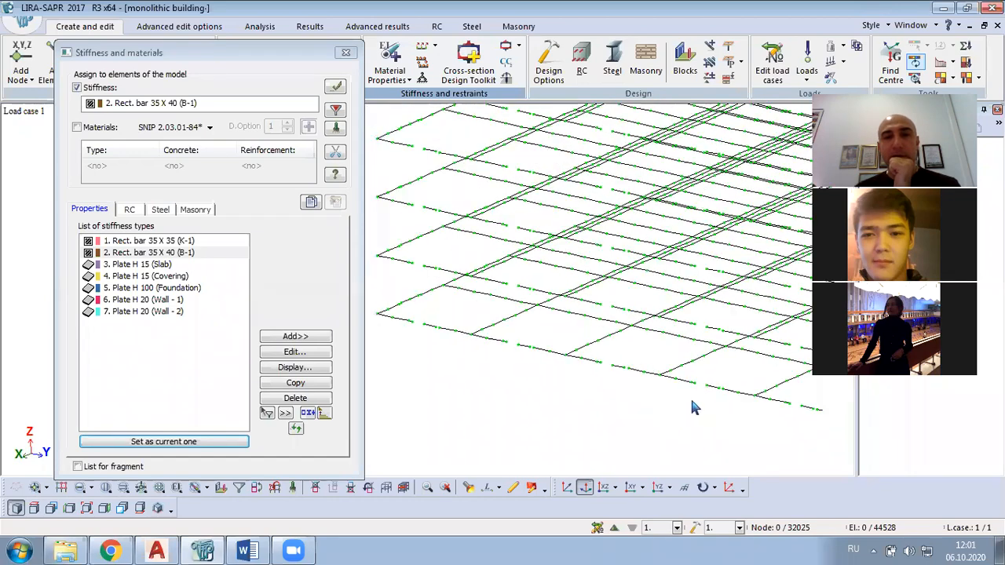
middle_click_drag(508, 291, 567, 307)
middle_click_drag(473, 186, 471, 213)
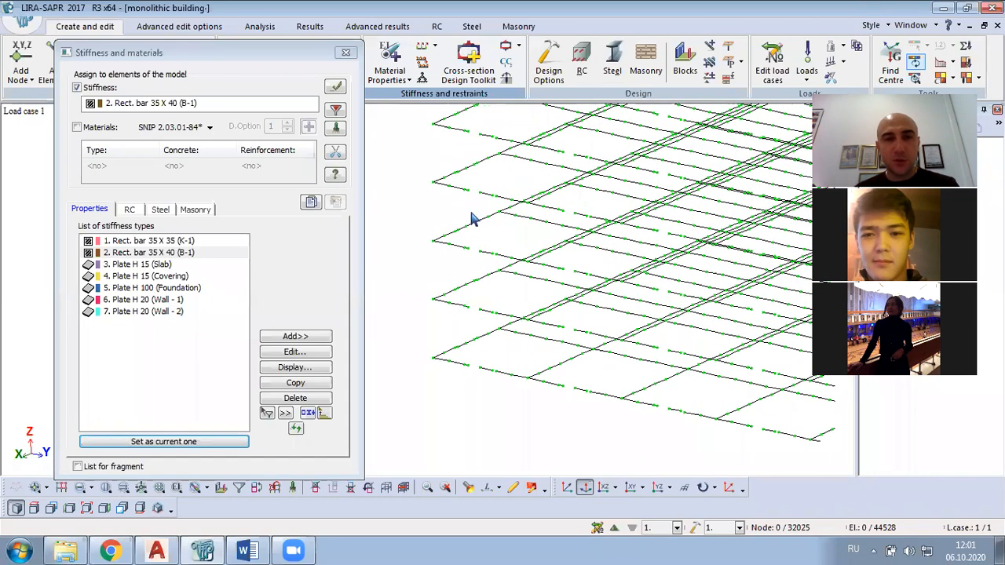
scroll(483, 211, "up", 3)
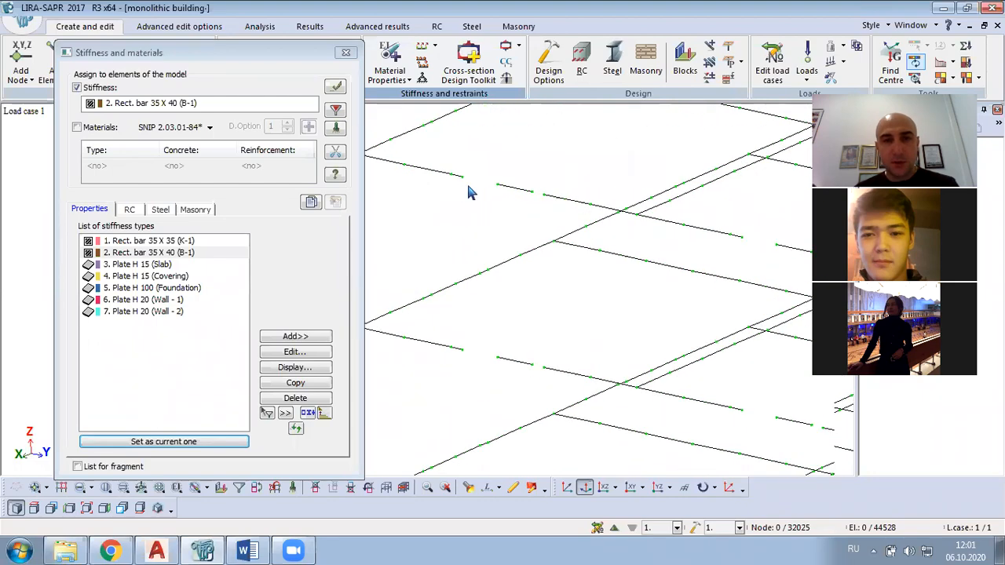
scroll(469, 185, "down", 5)
middle_click_drag(512, 200, 514, 206)
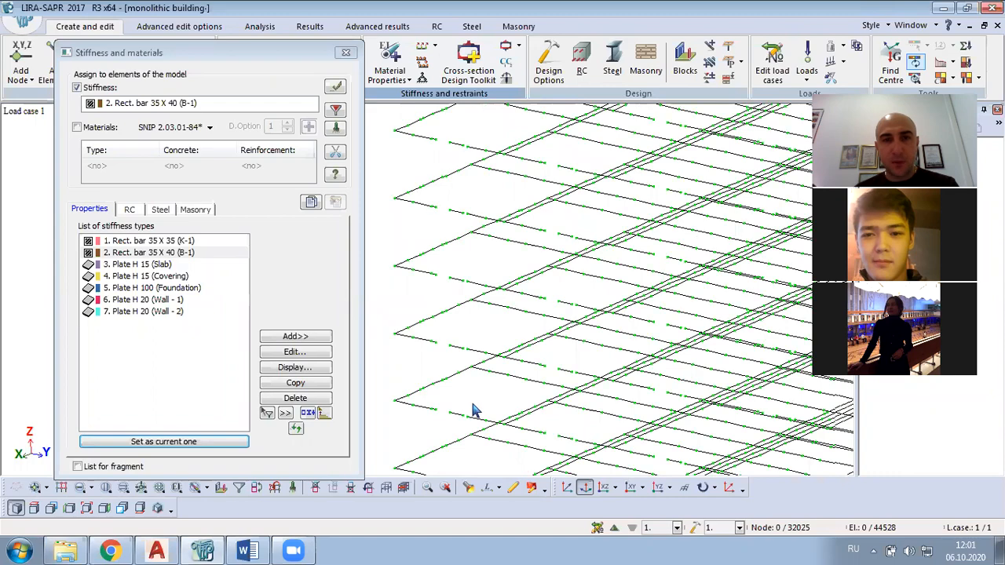
scroll(471, 405, "down", 2)
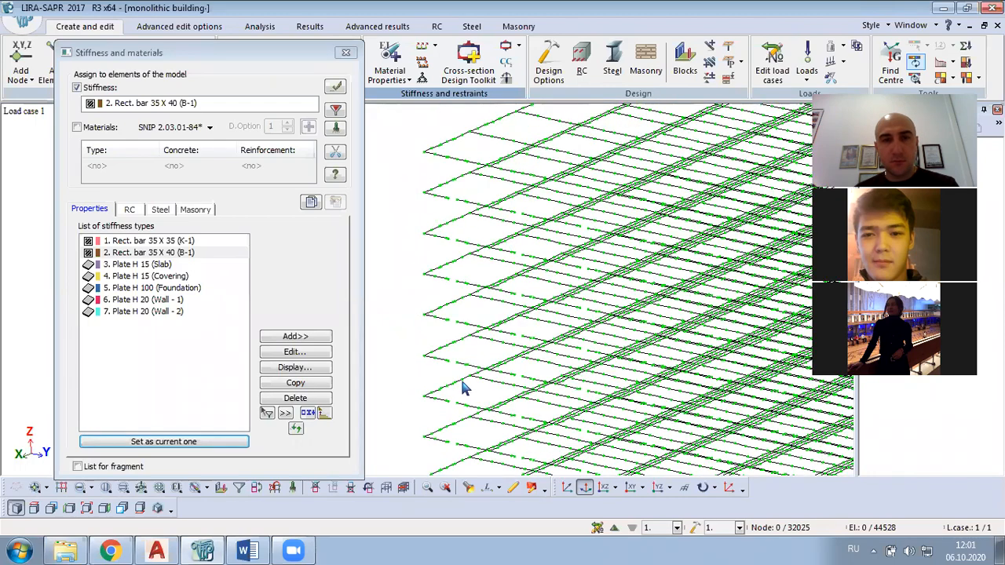
scroll(516, 169, "down", 1)
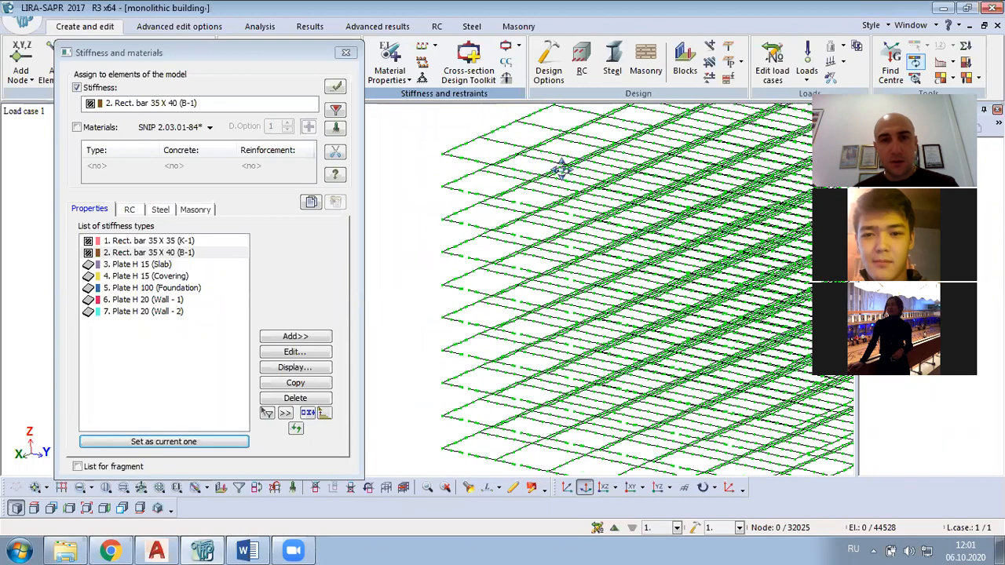
Compare the perimeter beams with the interior ones at the other building corners, across the upper and lower storeys.
middle_click_drag(561, 169, 405, 238)
scroll(587, 211, "down", 2)
scroll(602, 220, "up", 2)
scroll(592, 332, "up", 1)
scroll(549, 335, "up", 1)
scroll(524, 336, "down", 2)
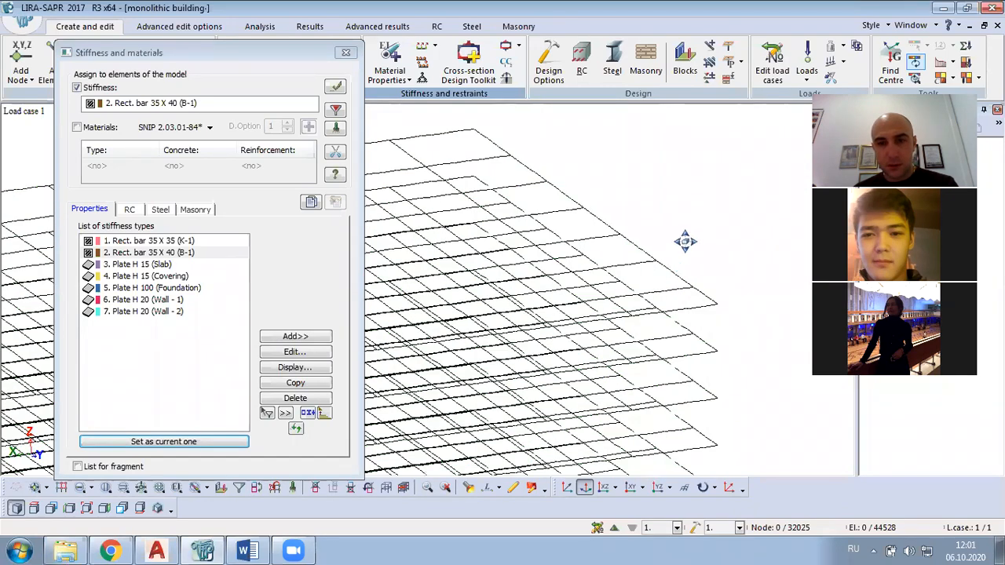
middle_click_drag(636, 331, 666, 305)
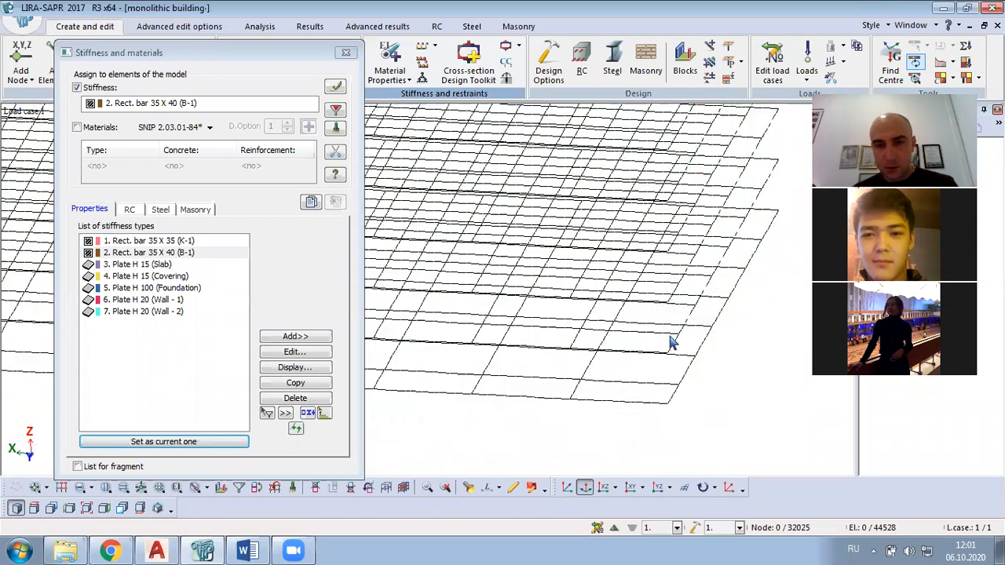
scroll(692, 386, "up", 2)
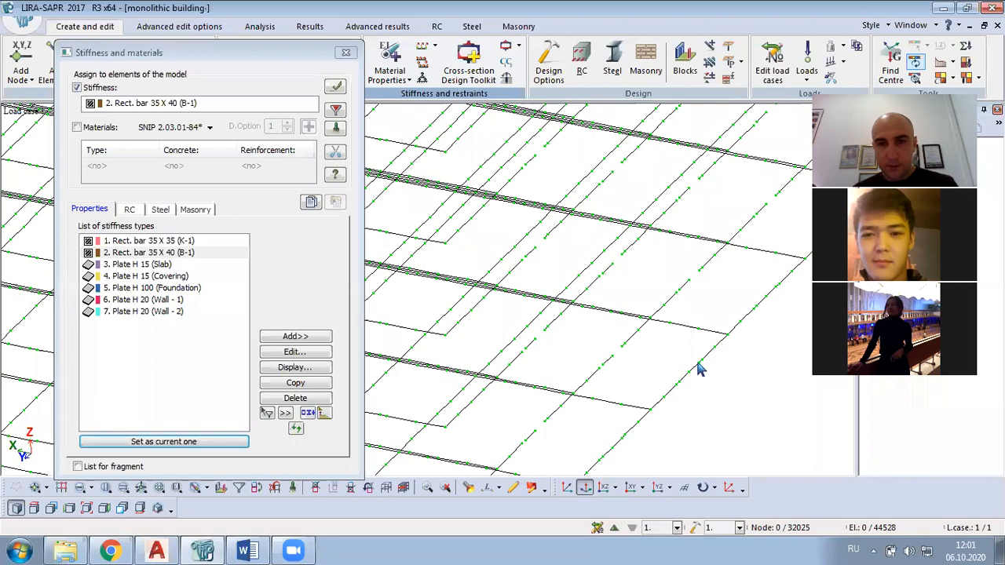
scroll(699, 369, "down", 3)
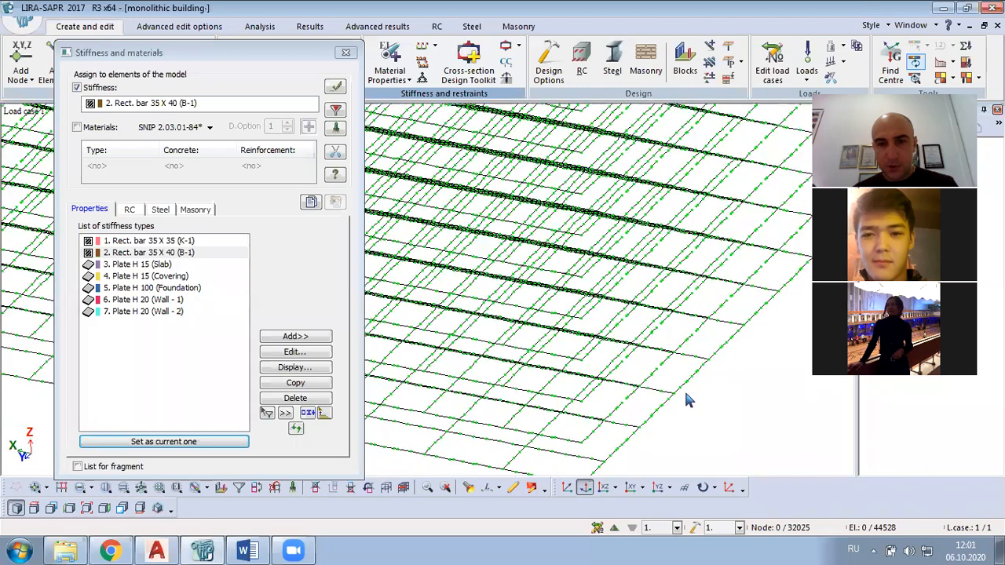
middle_click_drag(705, 287, 686, 397)
scroll(705, 292, "down", 1)
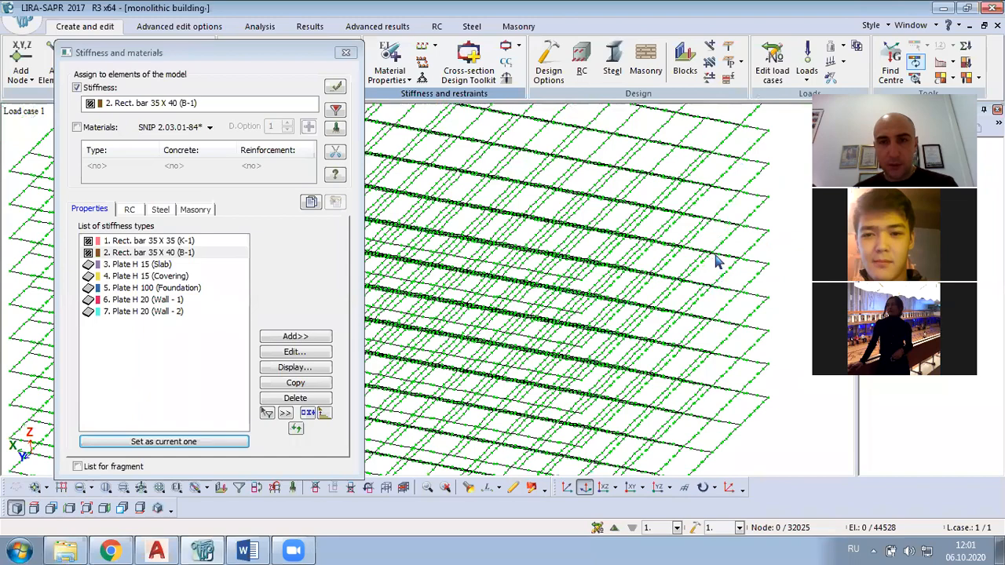
scroll(716, 261, "up", 1)
scroll(727, 232, "up", 2)
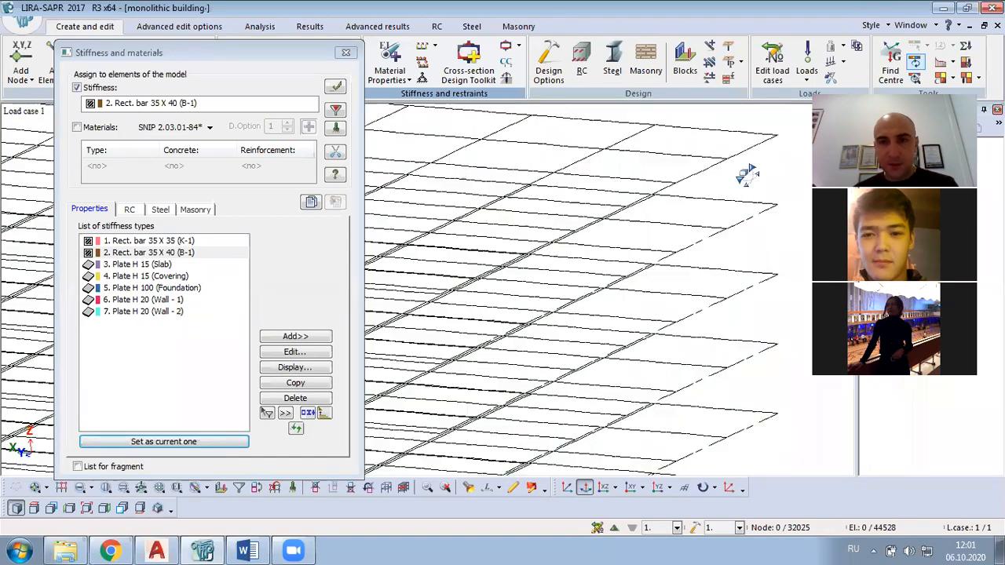
scroll(695, 250, "down", 1)
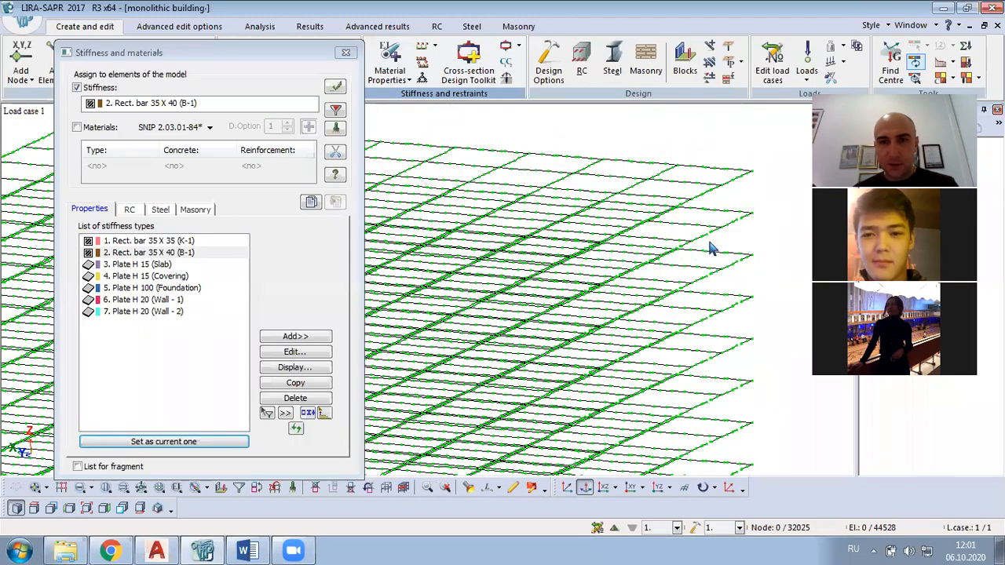
scroll(711, 248, "up", 1)
scroll(710, 255, "up", 4)
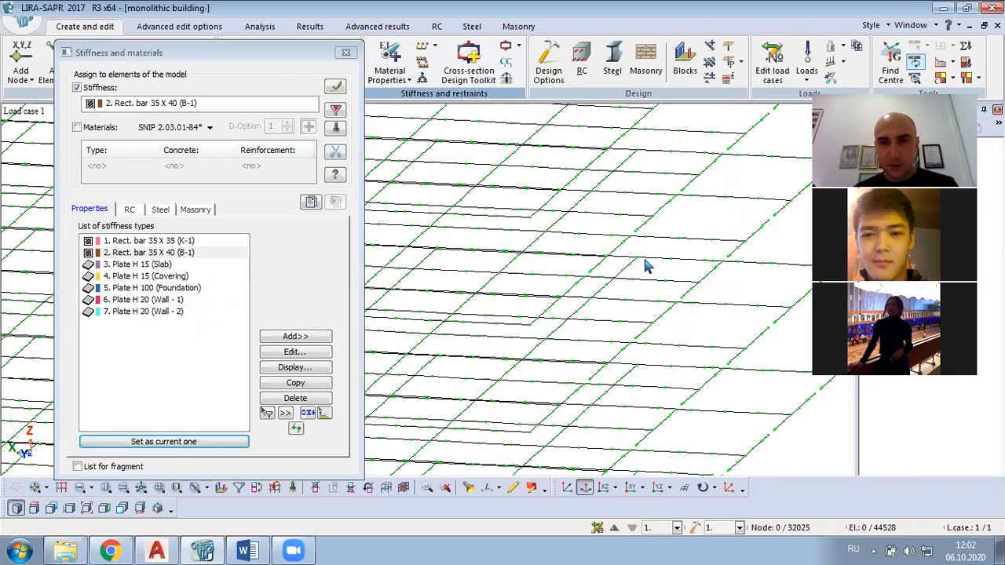
scroll(695, 218, "down", 3)
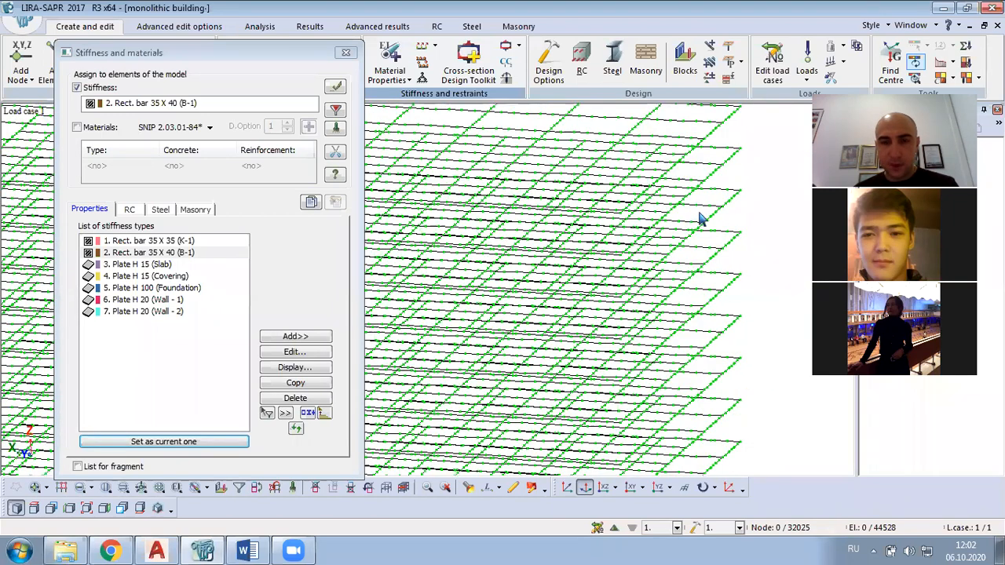
scroll(678, 219, "down", 3)
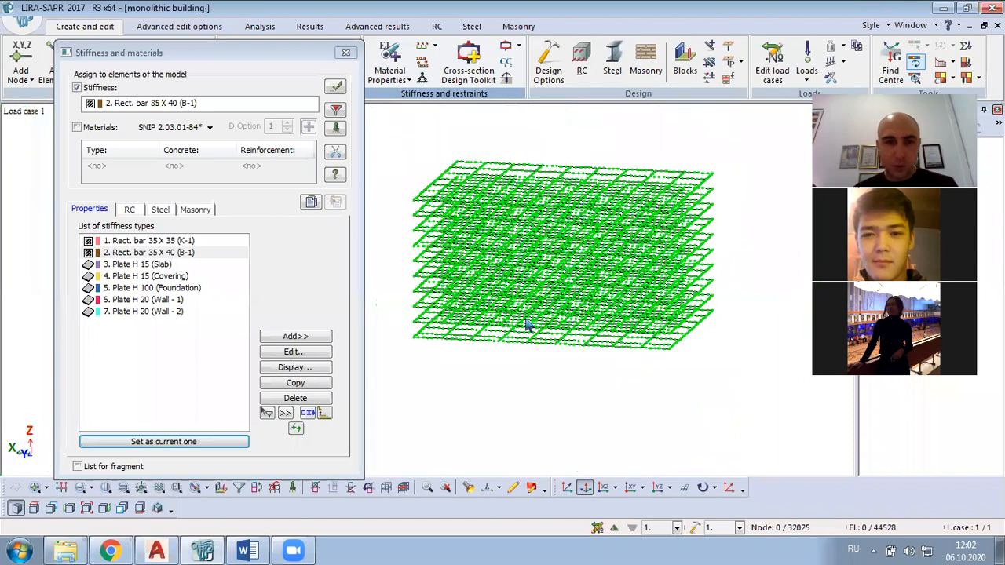
Close Stiffness and materials and, in the XOZ projection, isolate the nodes and beams of all levels except the lowest and topmost.
left_click(345, 52)
left_click(604, 488)
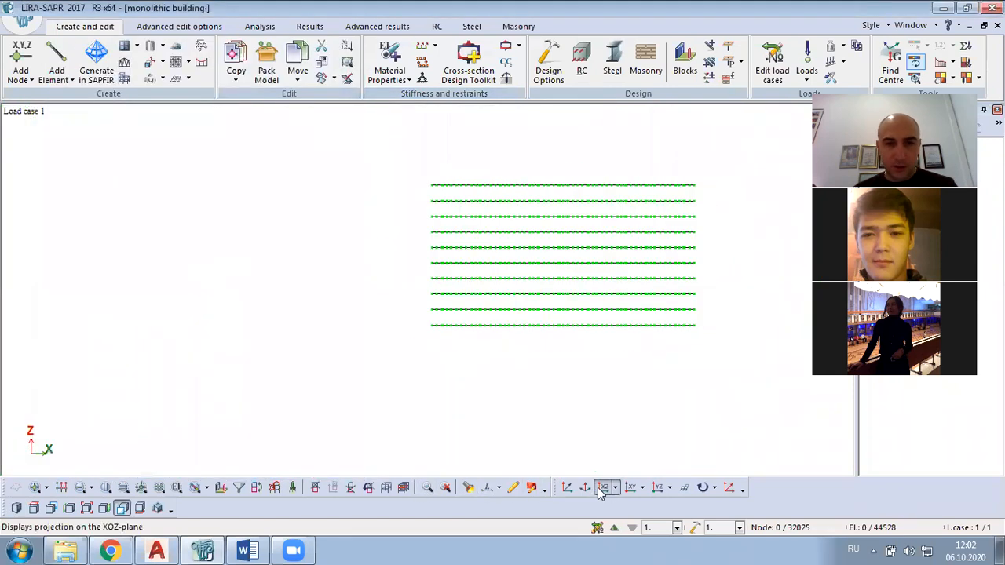
left_click(35, 487)
left_click(79, 487)
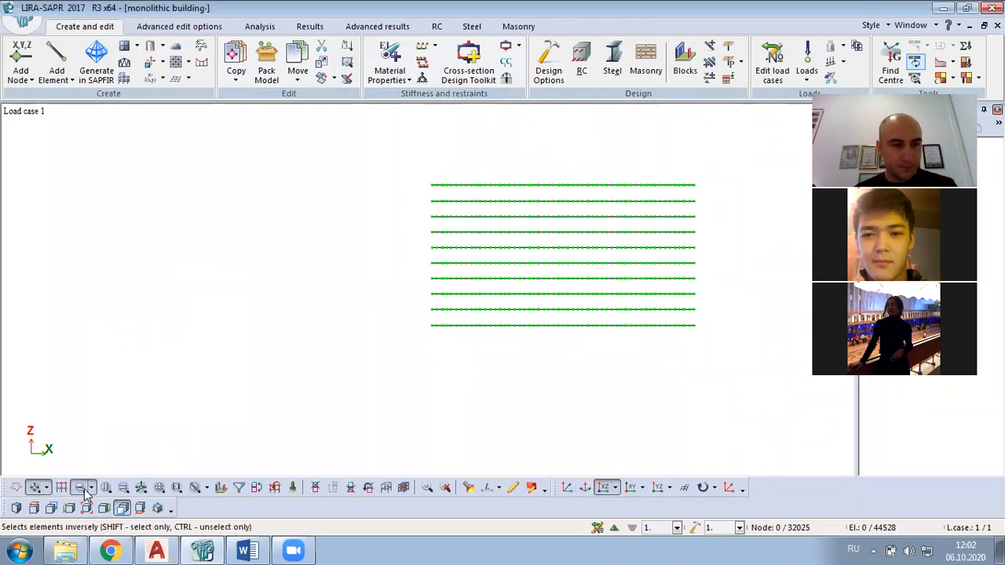
left_click_drag(414, 197, 715, 330)
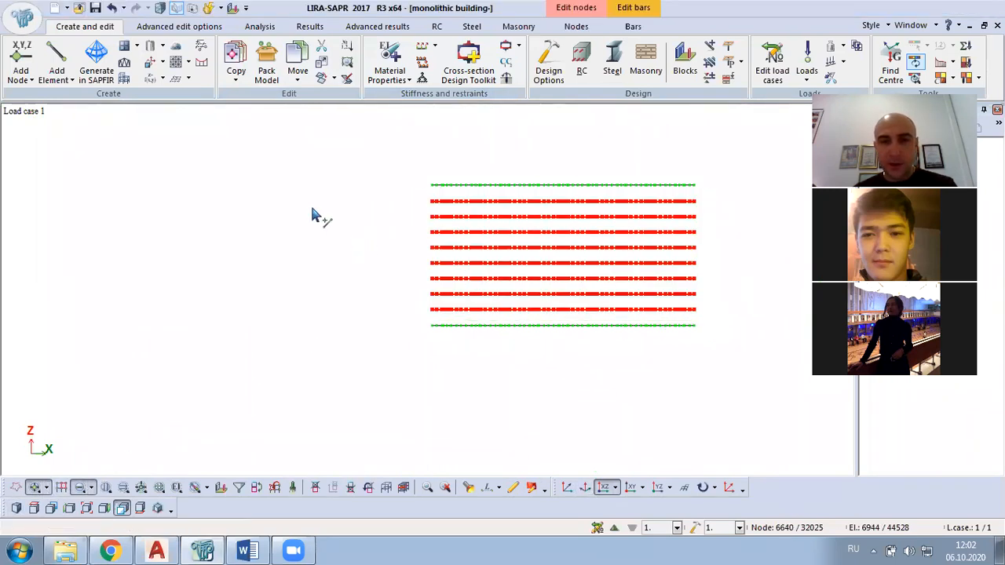
right_click(248, 170)
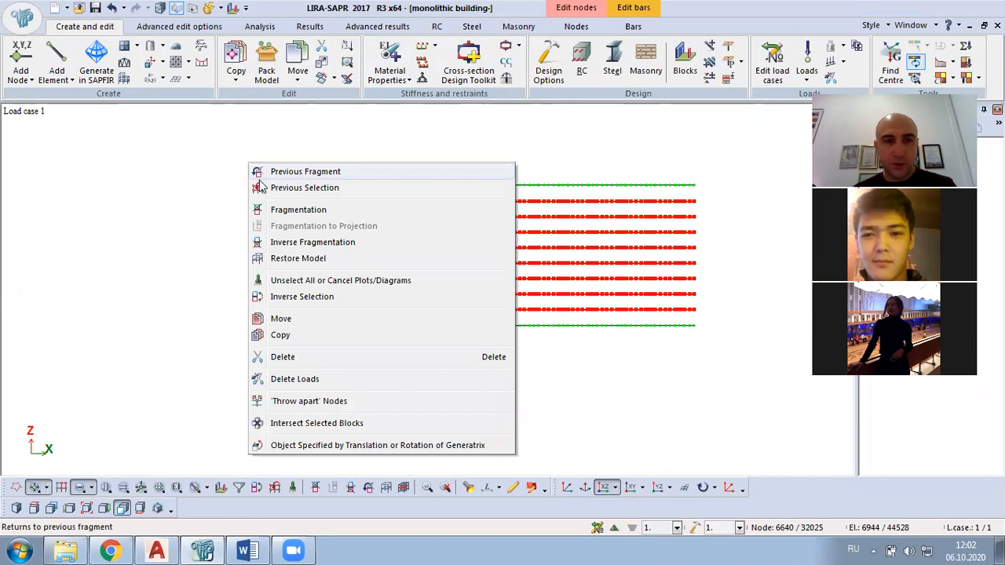
left_click(296, 210)
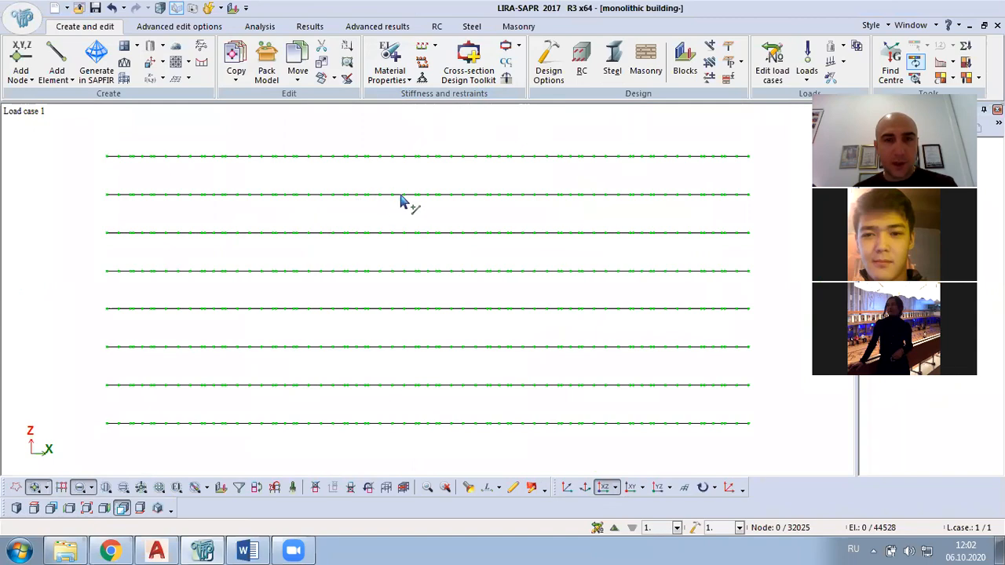
Inspect the isolated storeys' edge beams in a rotated 3D view and return to the XOZ projection.
left_click_drag(484, 196, 456, 222)
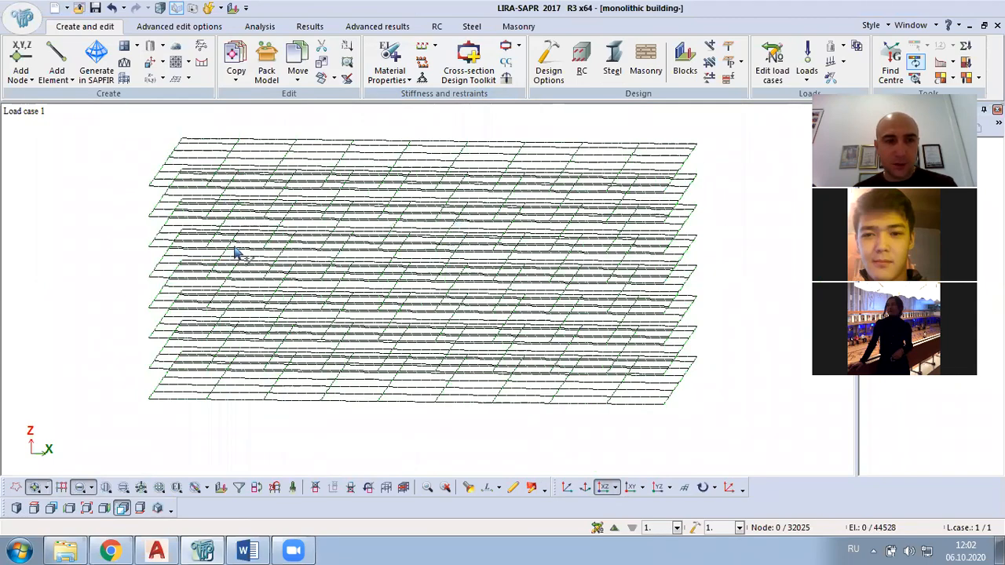
left_click_drag(235, 253, 106, 280)
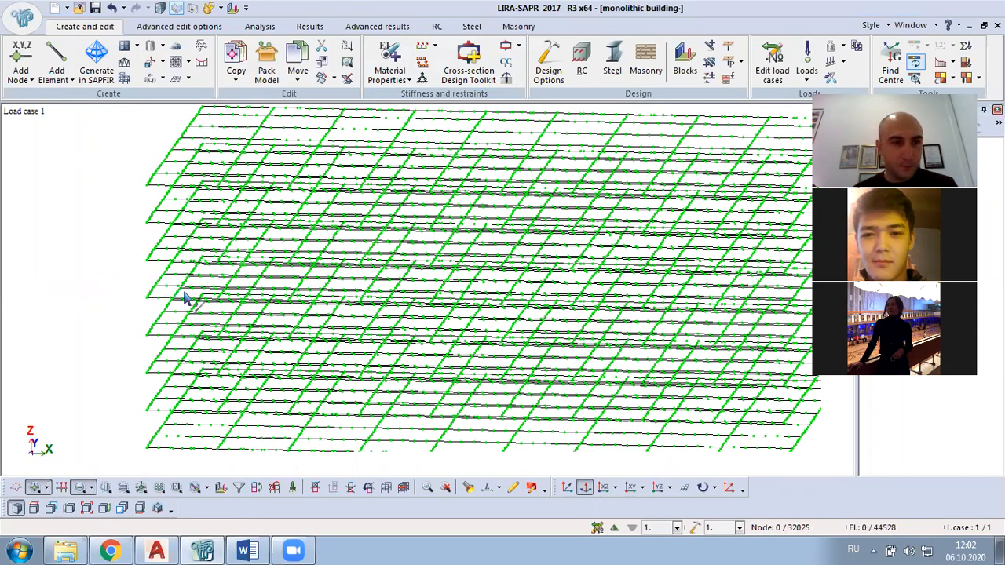
scroll(200, 294, "up", 5)
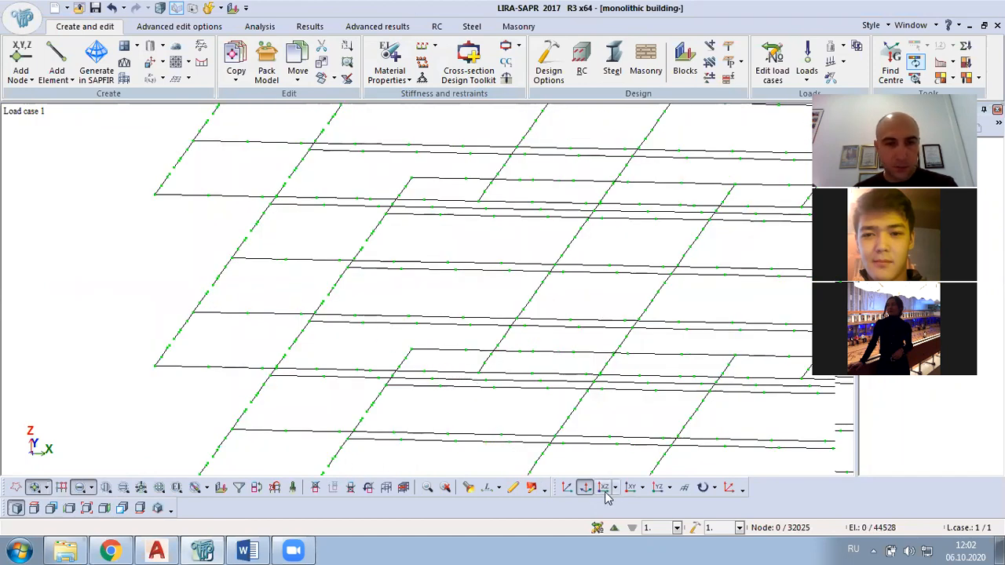
scroll(465, 304, "down", 1)
middle_click_drag(462, 347, 356, 385)
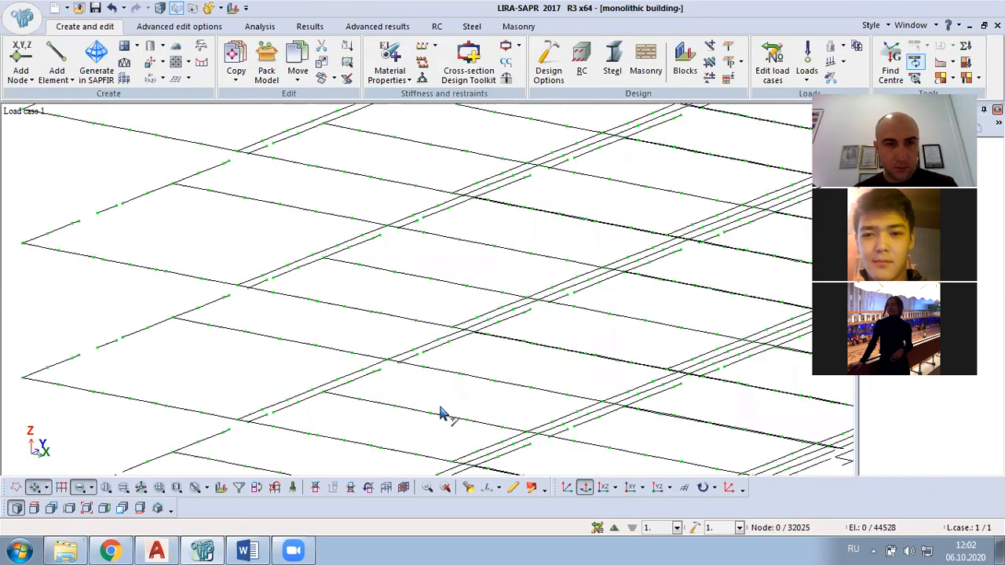
scroll(466, 292, "down", 1)
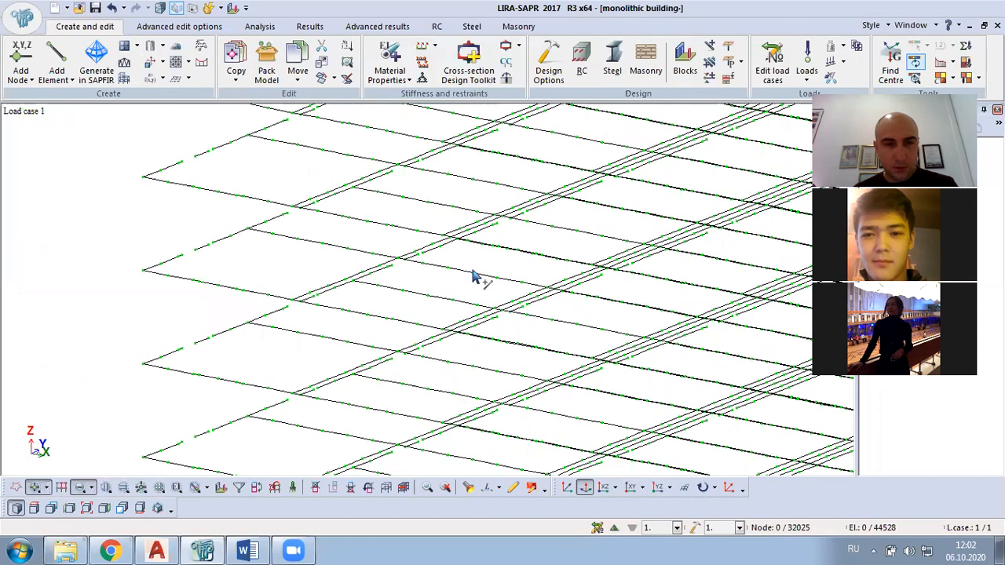
scroll(471, 279, "down", 1)
middle_click_drag(467, 281, 468, 306)
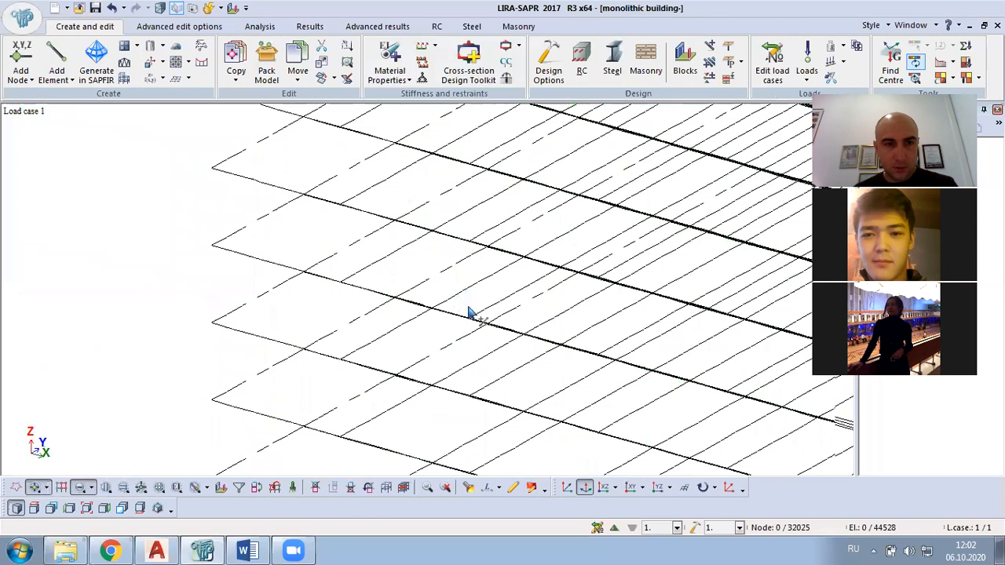
left_click(605, 488)
scroll(447, 329, "down", 1)
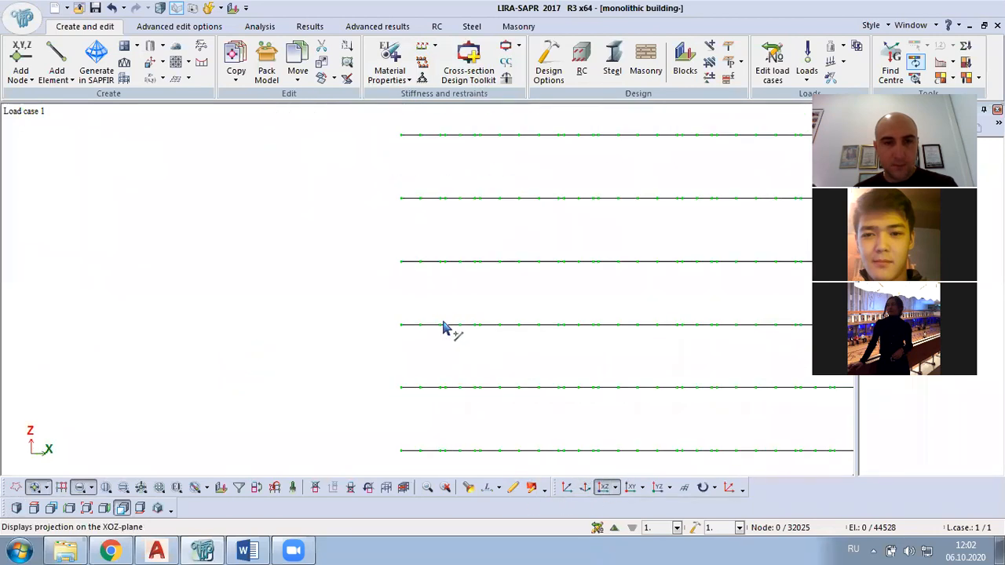
Switch the building model to its projection on the XOY plane, showing the floor grid in plan.
scroll(432, 326, "down", 2)
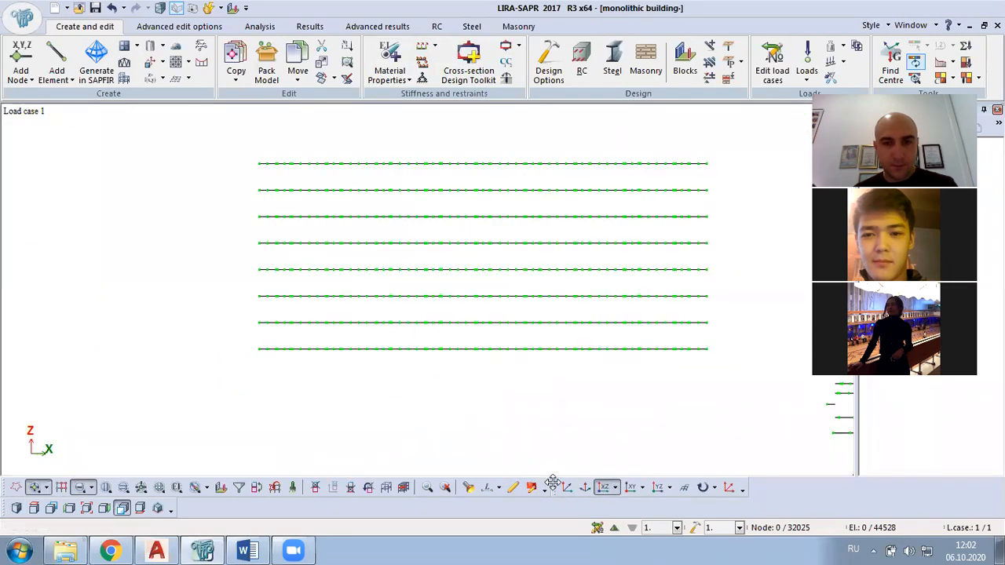
left_click(631, 488)
scroll(275, 430, "up", 1)
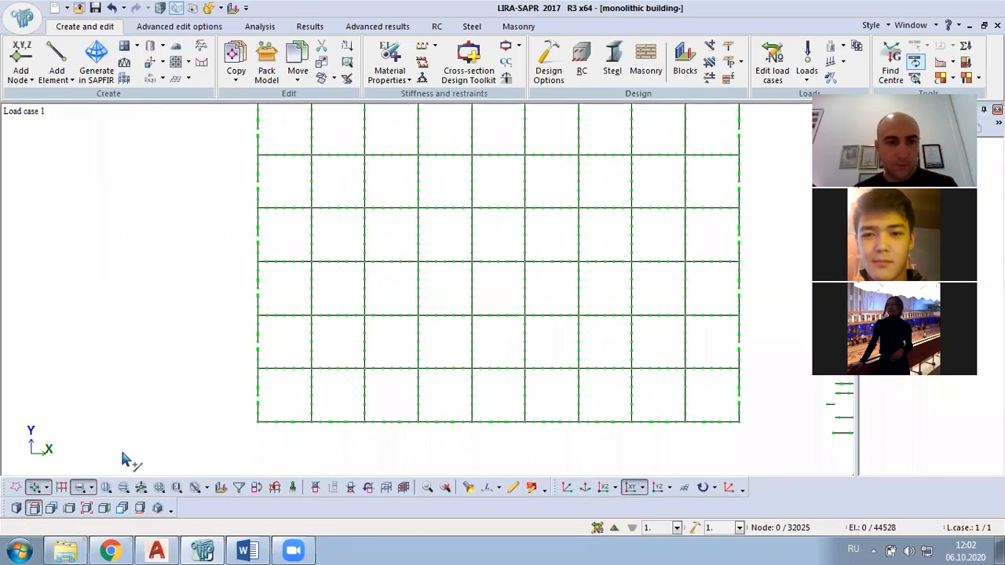
scroll(253, 382, "up", 1)
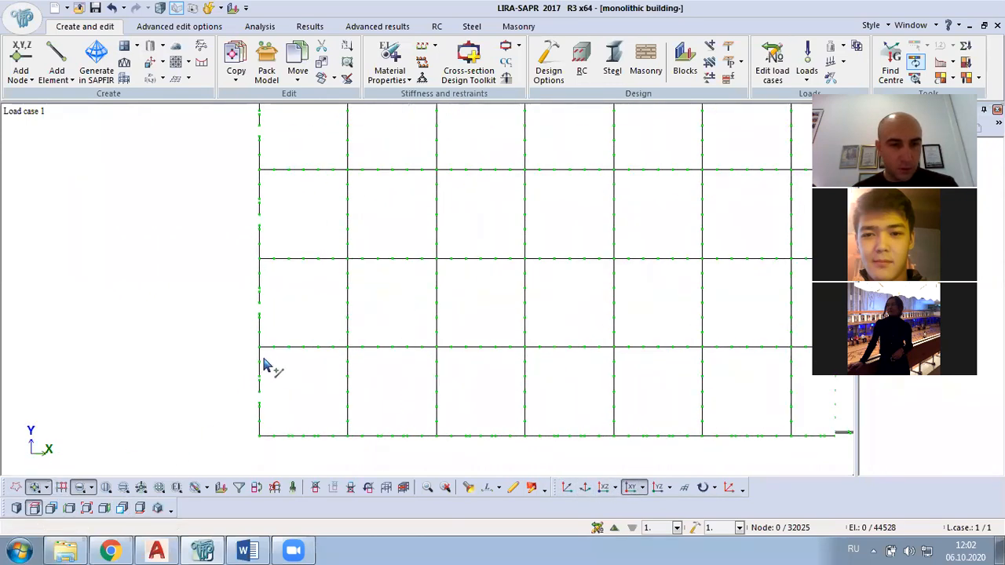
left_click_drag(268, 357, 236, 441)
left_click_drag(267, 265, 229, 355)
scroll(306, 210, "down", 1)
left_click_drag(268, 312, 220, 395)
left_click_drag(269, 220, 212, 312)
scroll(329, 254, "up", 2)
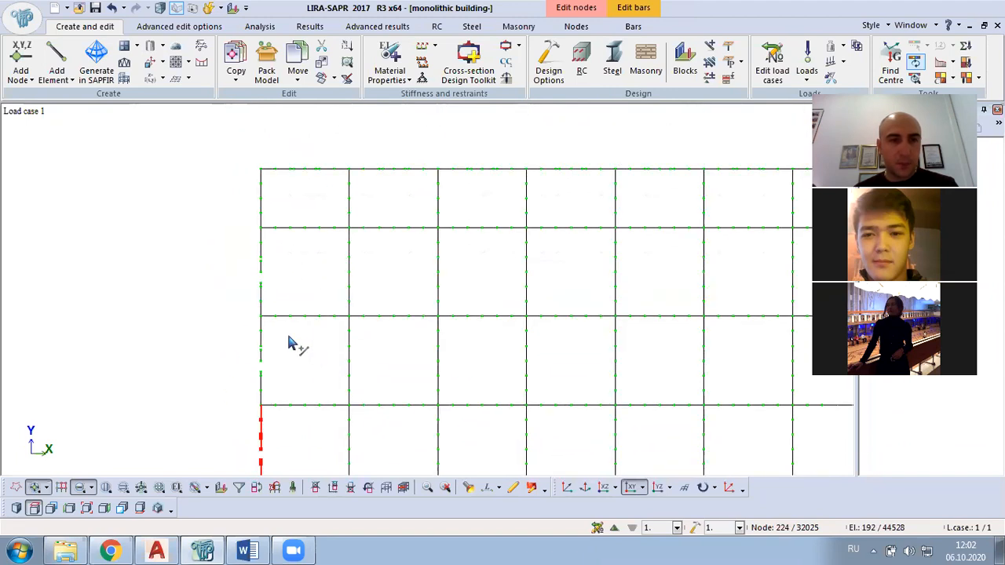
left_click_drag(274, 330, 203, 417)
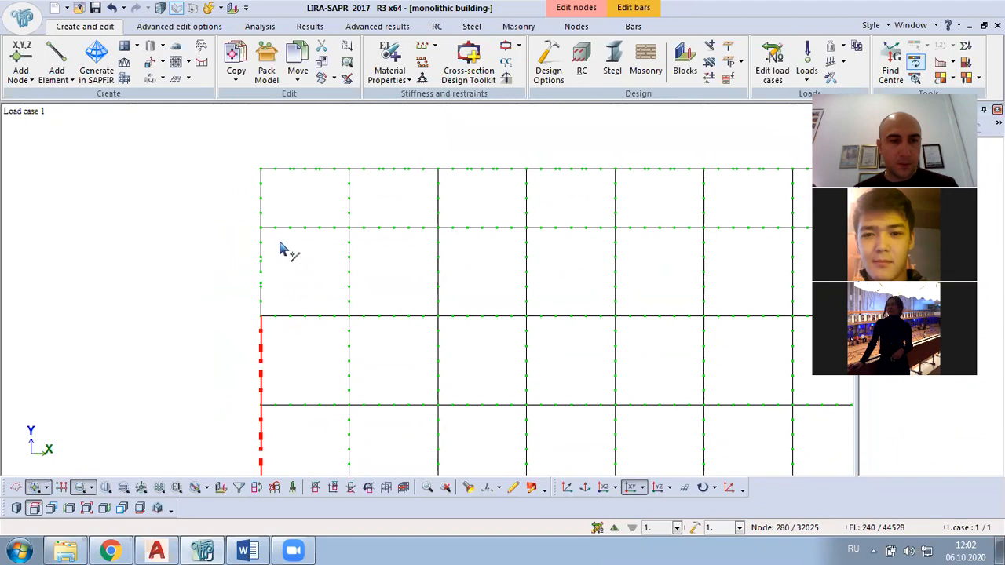
left_click_drag(273, 236, 209, 329)
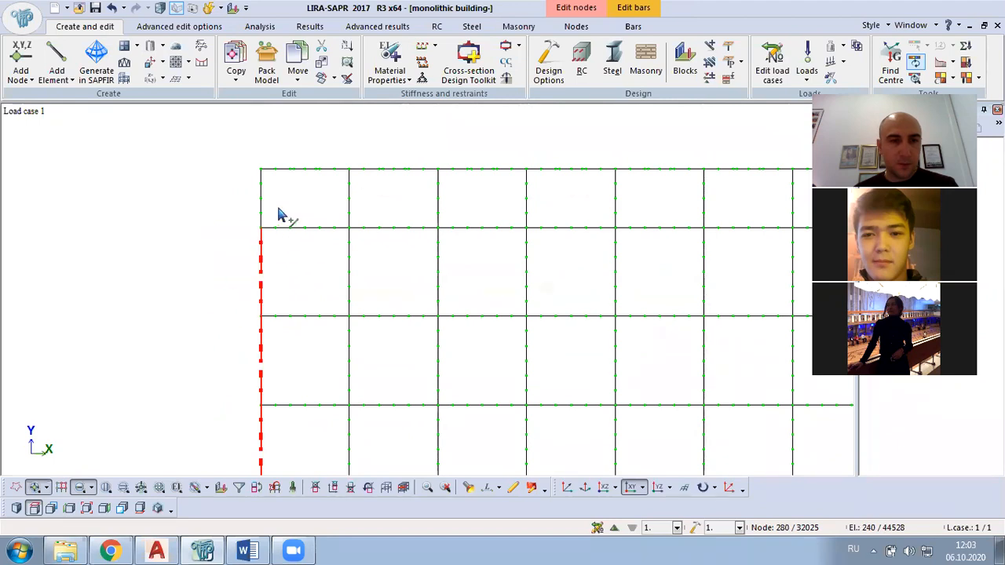
scroll(235, 212, "down", 2)
middle_click_drag(663, 263, 156, 156)
left_click_drag(354, 122, 397, 200)
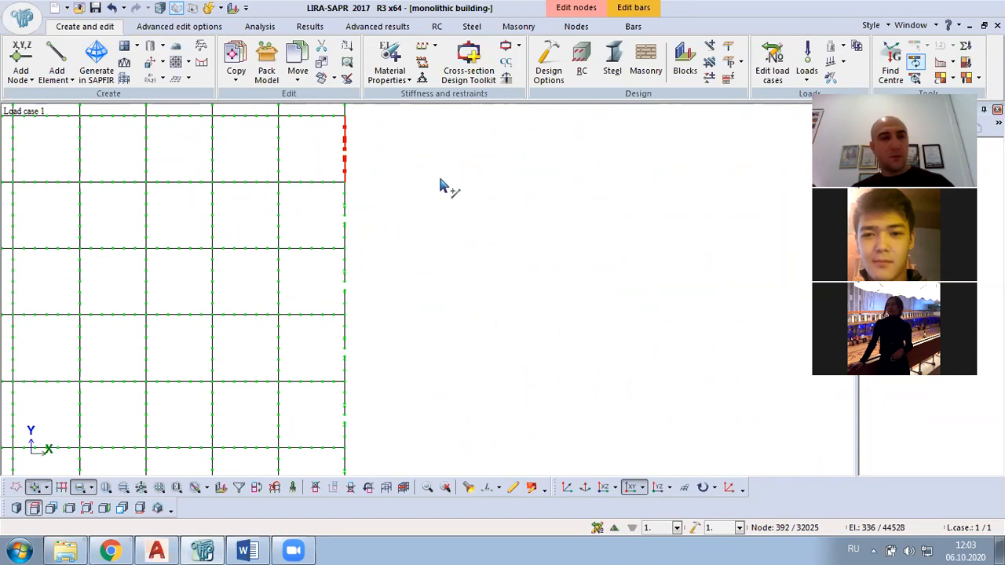
key("Escape")
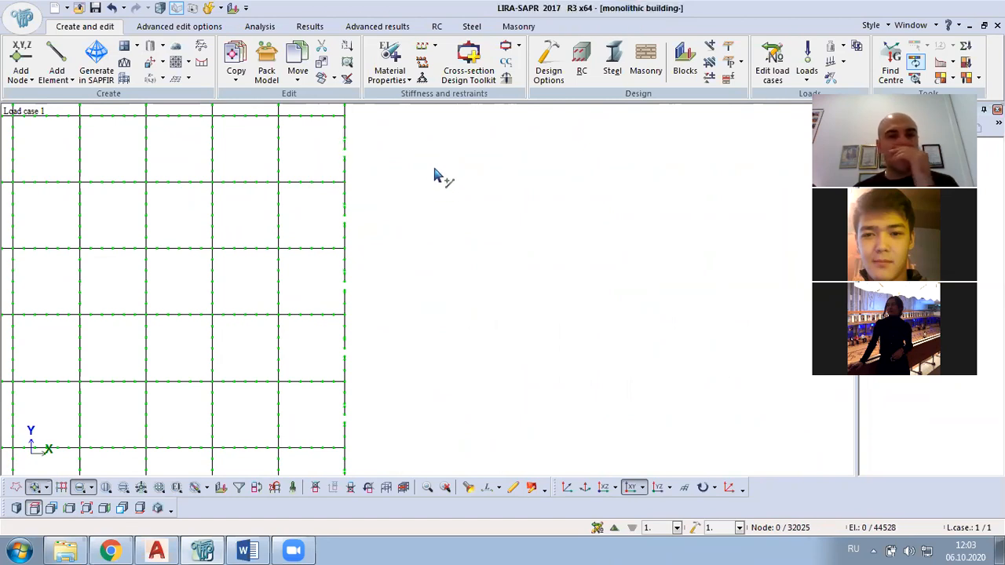
With only element selection active, delete the bars along the plan's left edge in the three lowest bays.
scroll(438, 187, "down", 1)
scroll(443, 187, "down", 1)
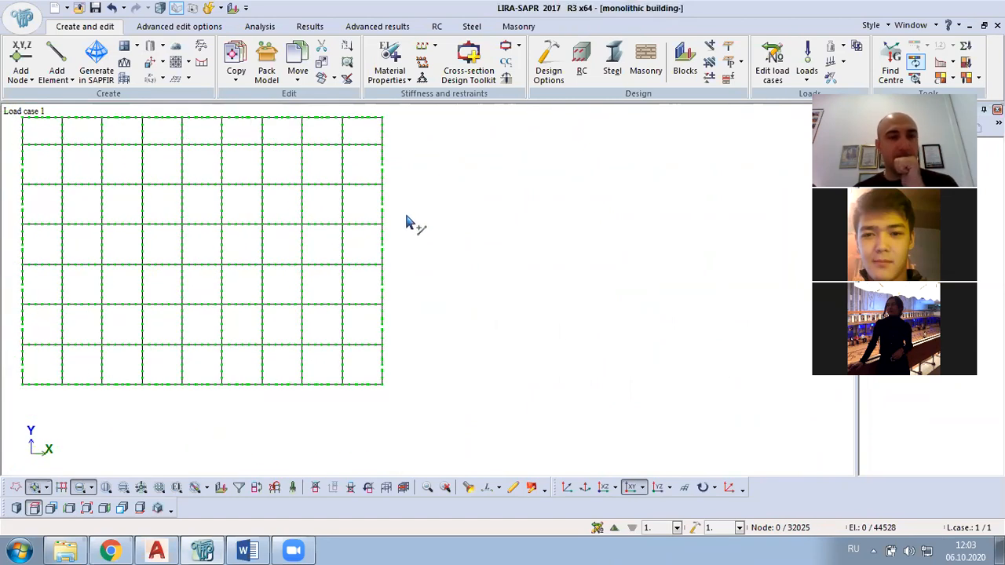
middle_click_drag(304, 357, 575, 342)
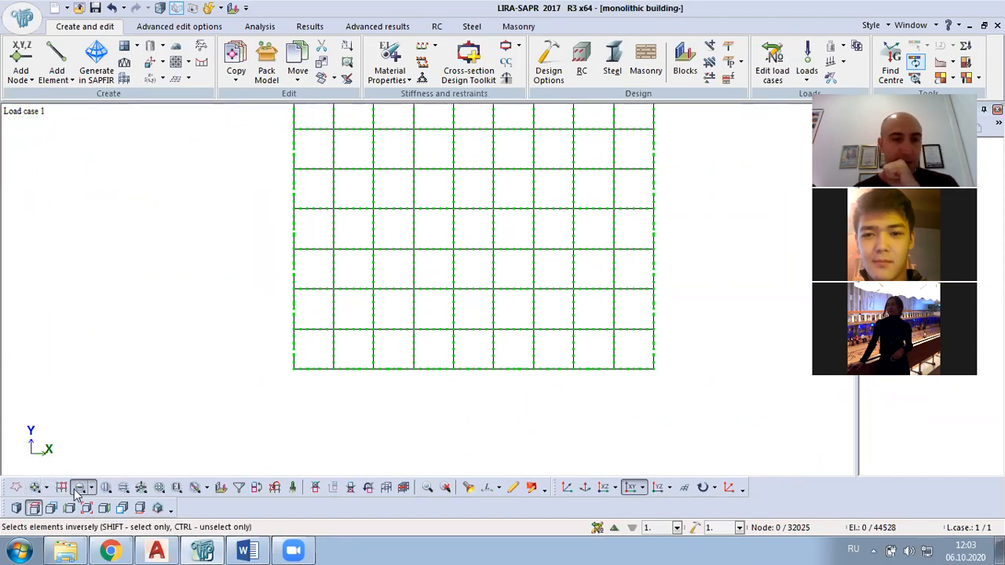
scroll(314, 364, "up", 3)
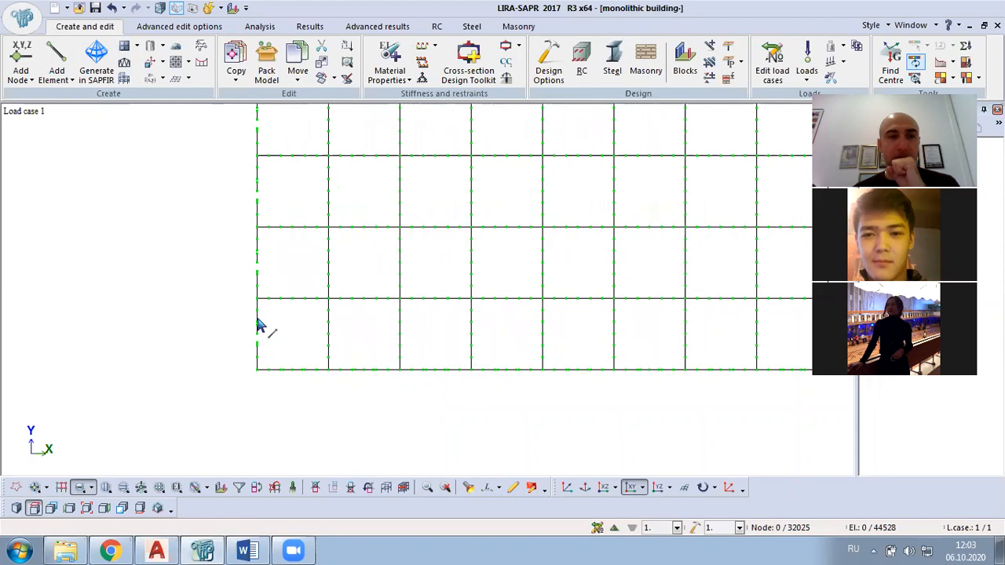
left_click_drag(218, 375, 217, 374)
key("Delete")
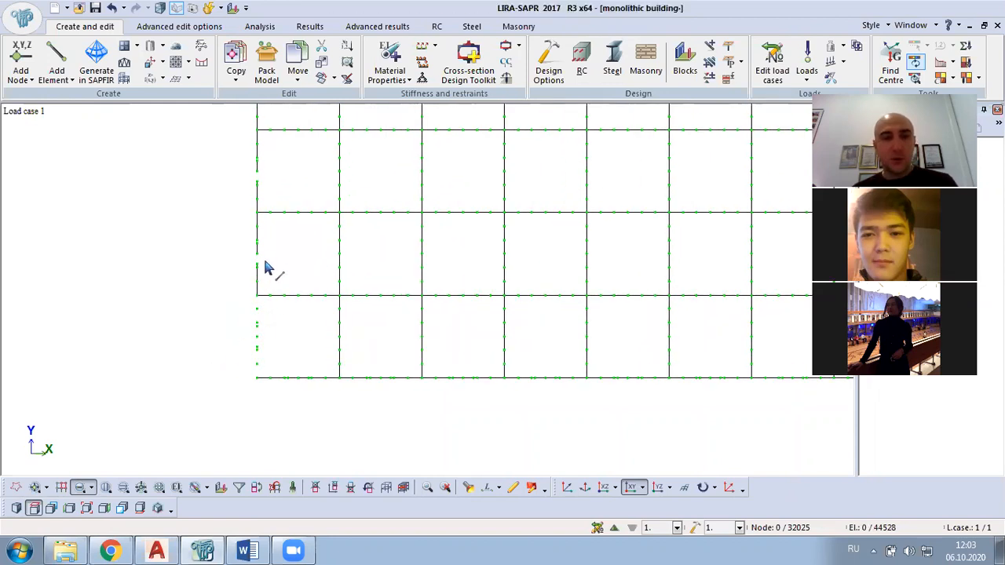
left_click_drag(268, 219, 214, 302)
key("Delete")
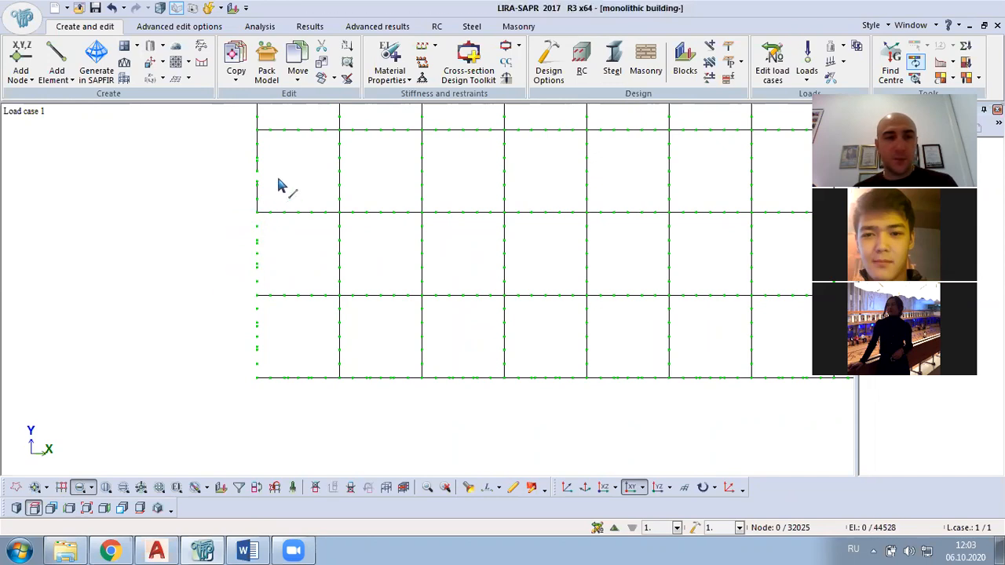
left_click_drag(247, 165, 232, 206)
key("Delete")
Delete the bars along the plan's left edge in the next three bays, up to the narrow top bay.
middle_click_drag(306, 150, 311, 294)
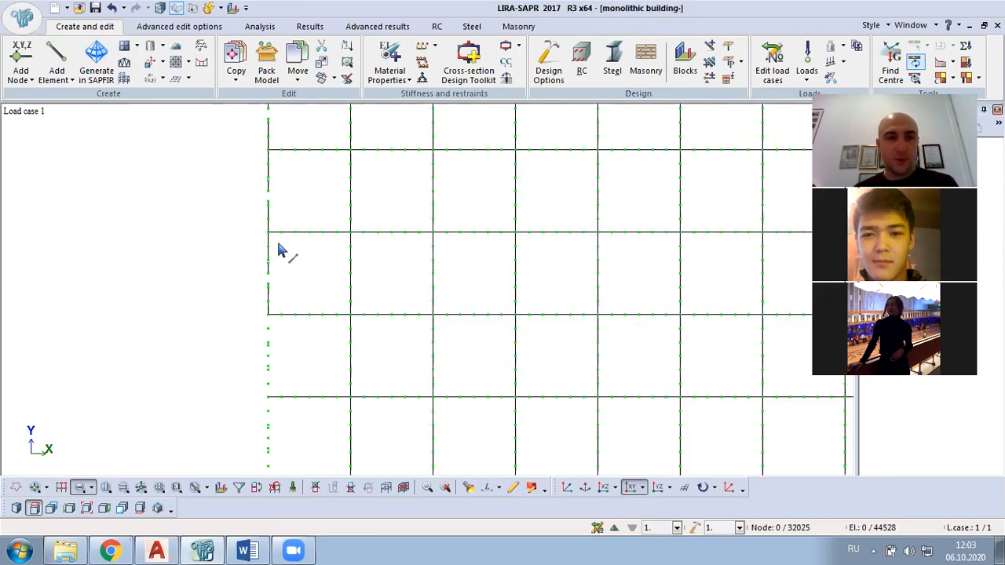
left_click_drag(277, 245, 233, 318)
key("Delete")
left_click_drag(267, 176, 237, 226)
key("Delete")
scroll(315, 255, "down", 1)
middle_click_drag(316, 179, 314, 280)
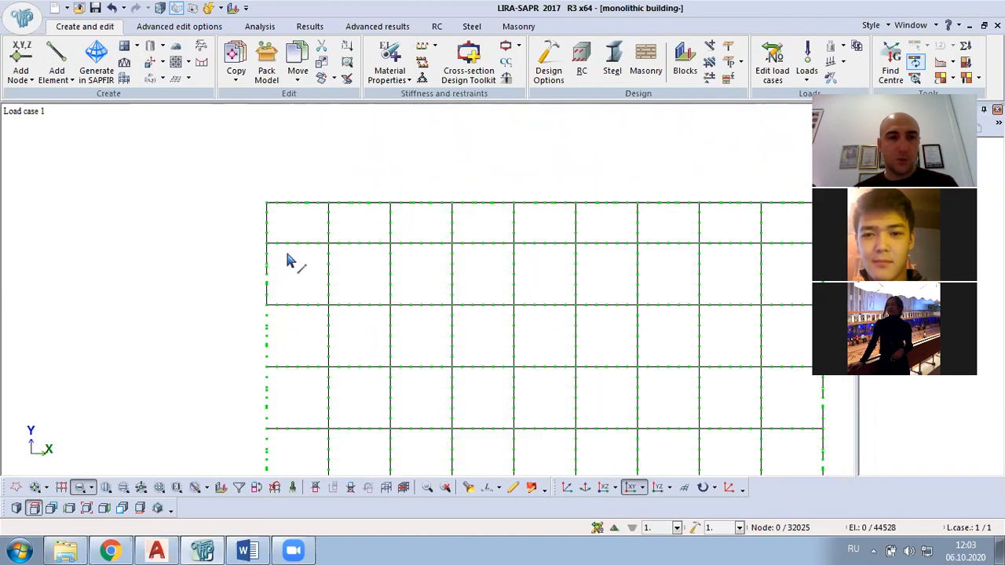
left_click_drag(273, 245, 233, 307)
key("Delete")
Delete the bars along the plan's right edge in the three lowest bays.
scroll(243, 260, "down", 1)
middle_click_drag(305, 305, 268, 222)
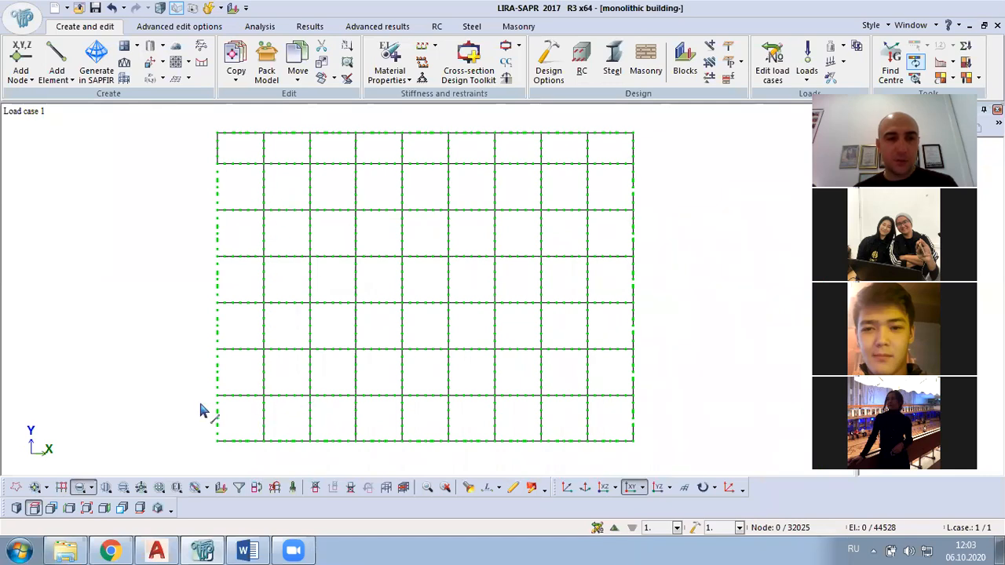
scroll(642, 430, "up", 2)
left_click_drag(628, 407, 606, 463)
key("Delete")
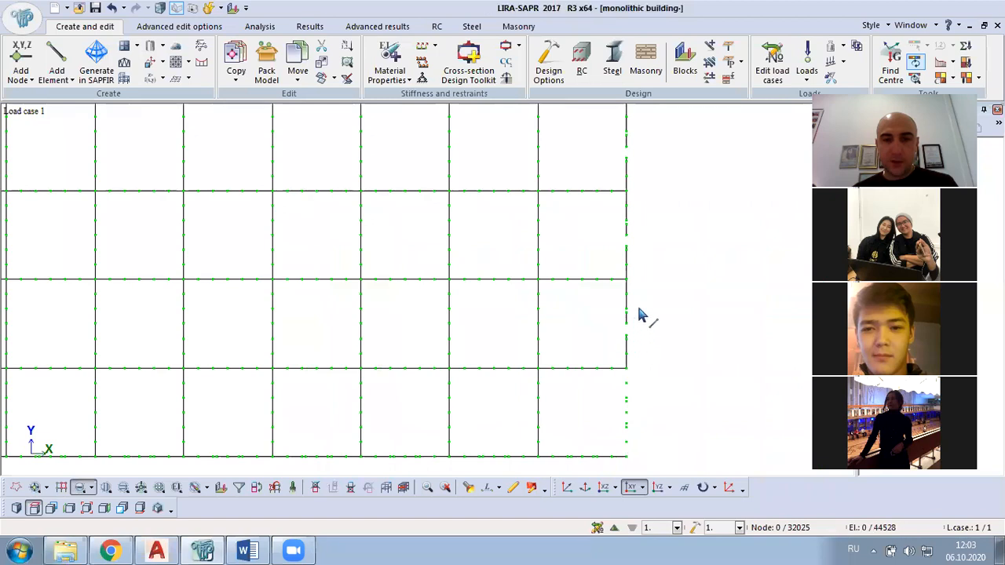
left_click_drag(635, 289, 598, 371)
key("Delete")
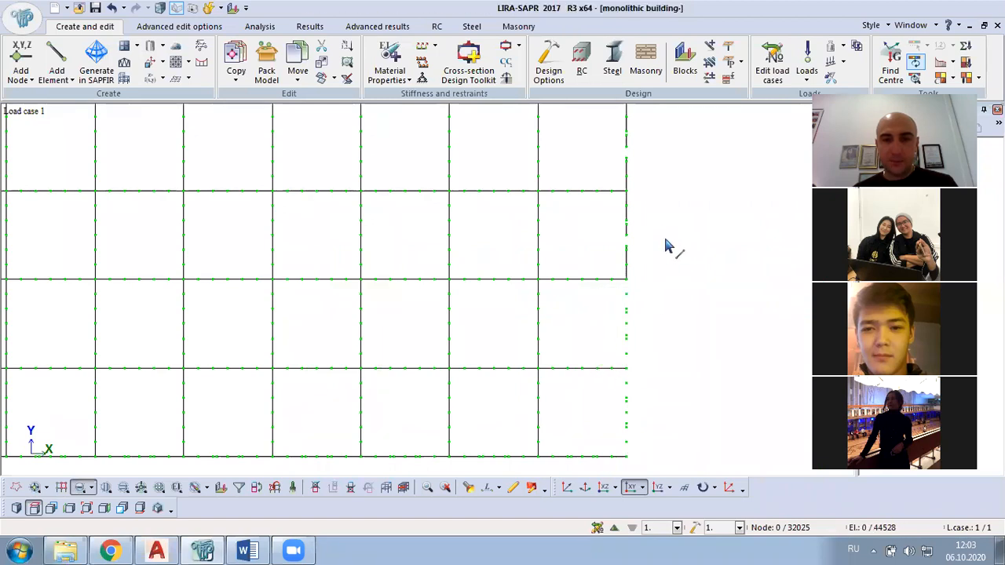
left_click_drag(636, 201, 599, 271)
key("Delete")
Delete the bars along the plan's right edge in the remaining three bays below the narrow top bay.
middle_click_drag(647, 342, 590, 353)
scroll(591, 354, "up", 1)
left_click_drag(577, 292, 542, 394)
key("Delete")
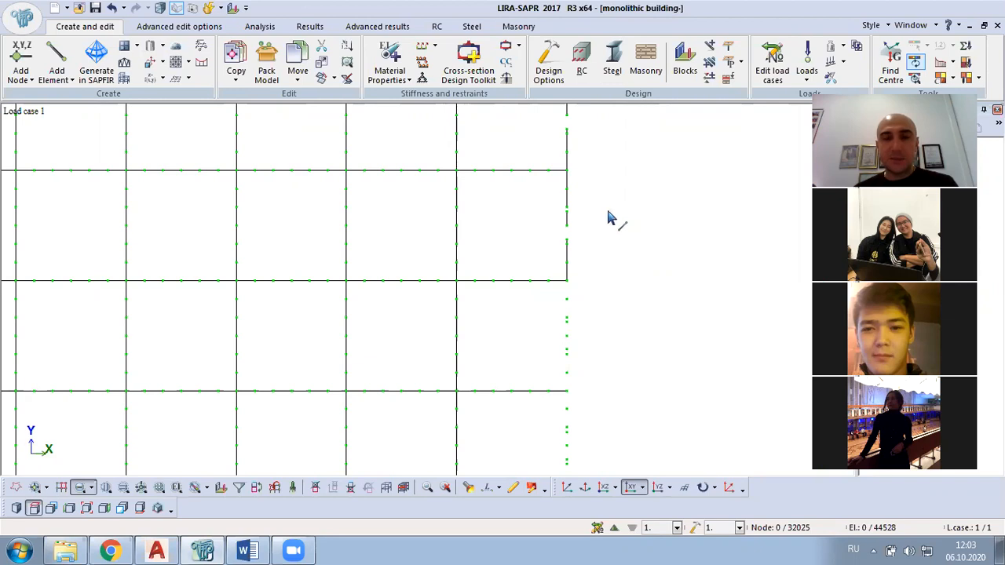
left_click_drag(587, 179, 522, 274)
key("Delete")
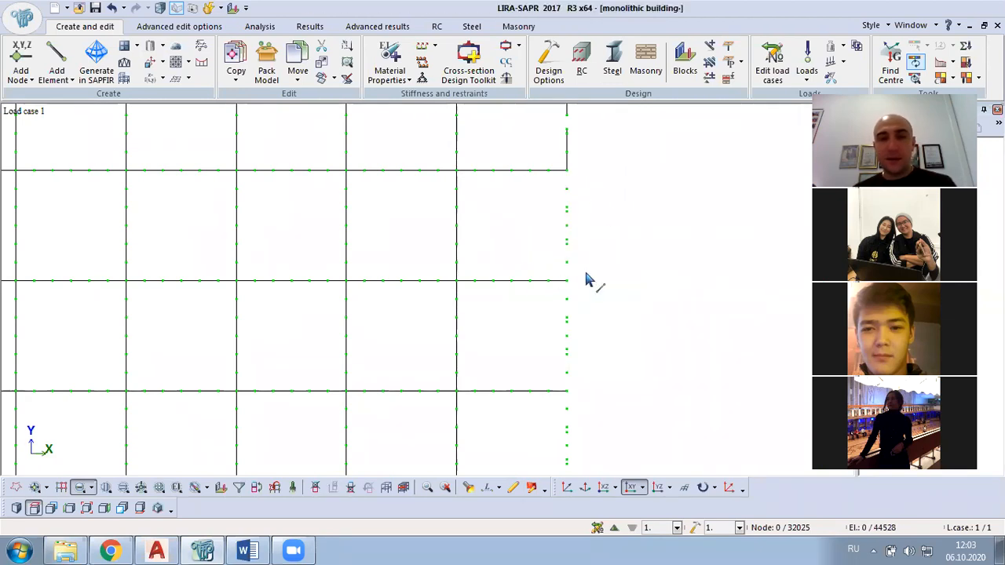
scroll(588, 279, "down", 2)
middle_click_drag(583, 206, 554, 376)
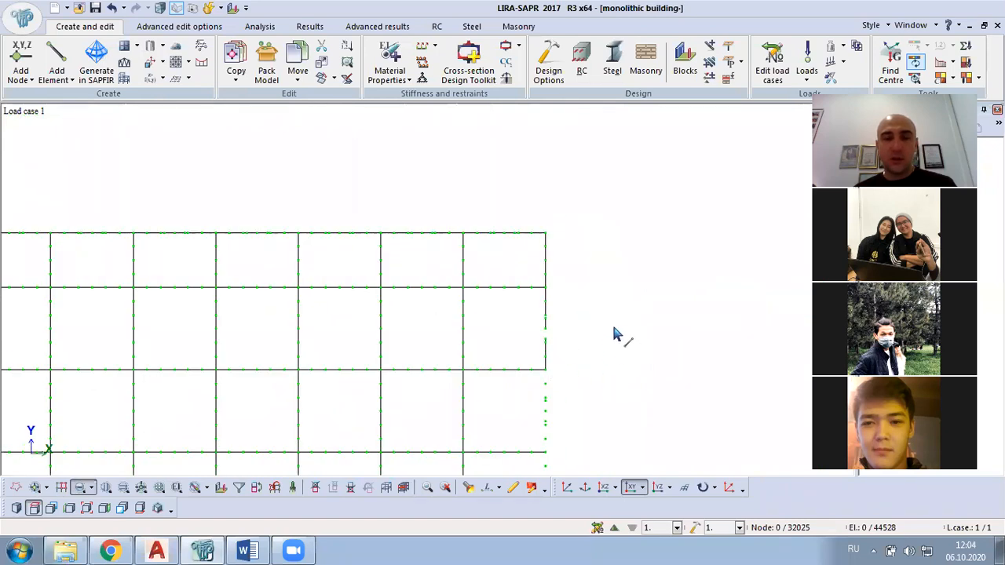
scroll(568, 346, "up", 1)
left_click_drag(552, 295, 525, 376)
key("Delete")
Copy the bars of the second vertical gridline from the left, in the six bays below the top one, by dX -6 m.
scroll(594, 259, "down", 3)
middle_click_drag(494, 320, 652, 184)
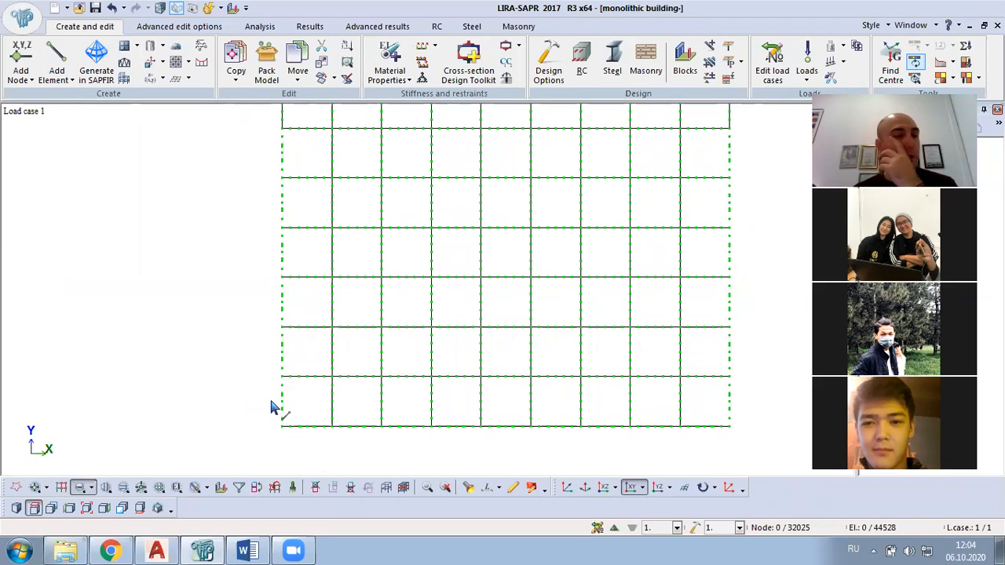
scroll(281, 437, "up", 3)
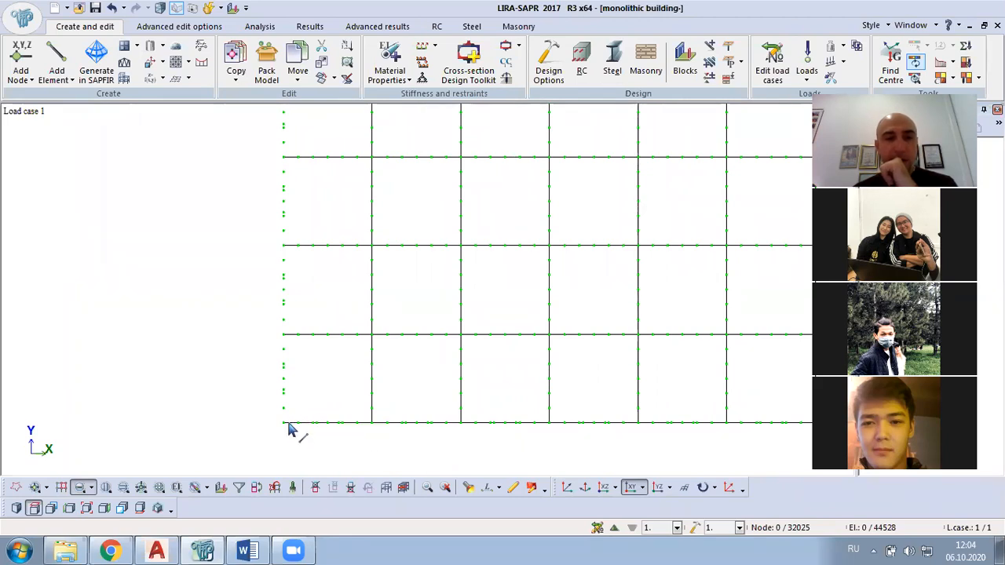
scroll(289, 430, "up", 1)
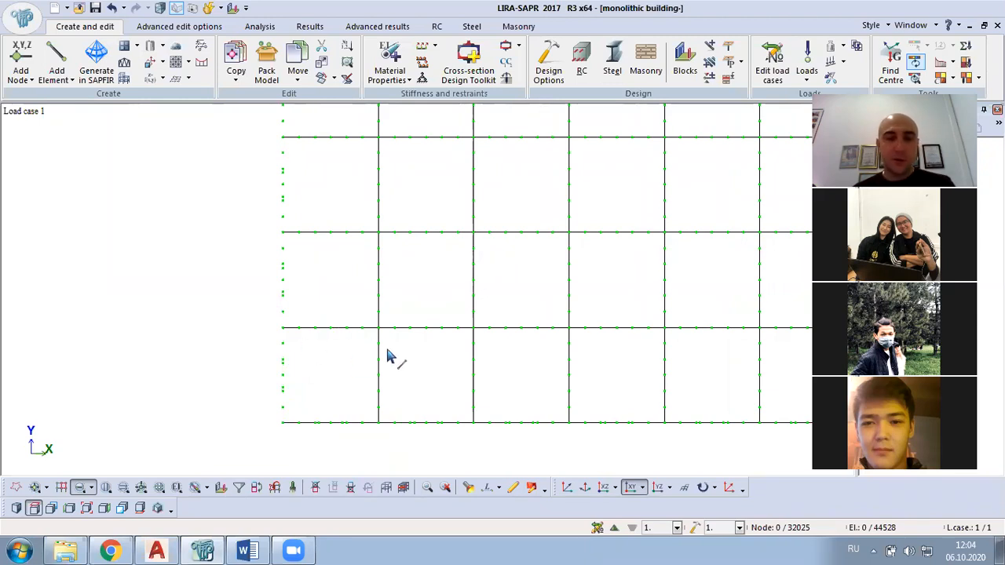
left_click_drag(382, 363, 351, 424)
left_click_drag(389, 238, 346, 324)
middle_click_drag(390, 194, 348, 380)
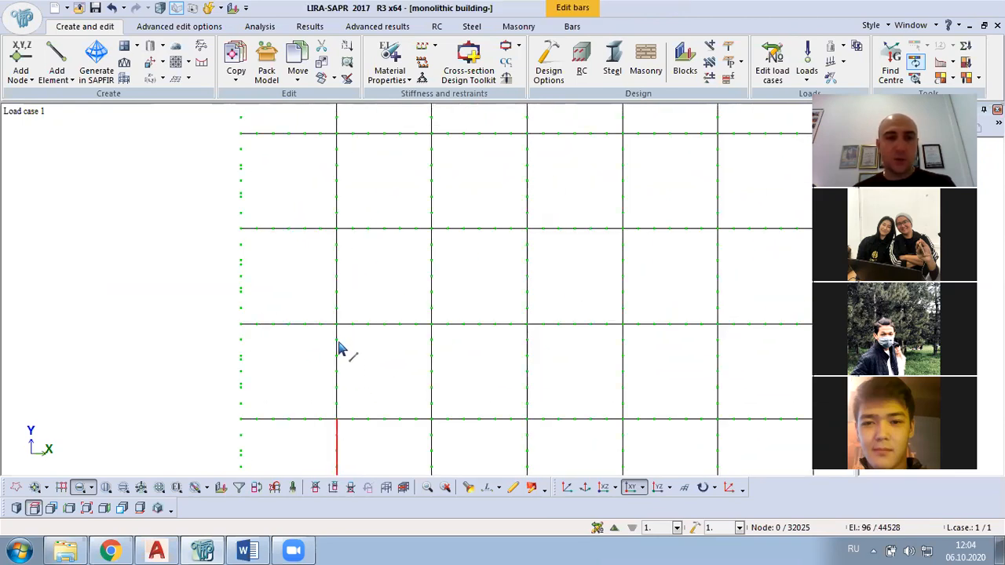
left_click_drag(340, 353, 307, 428)
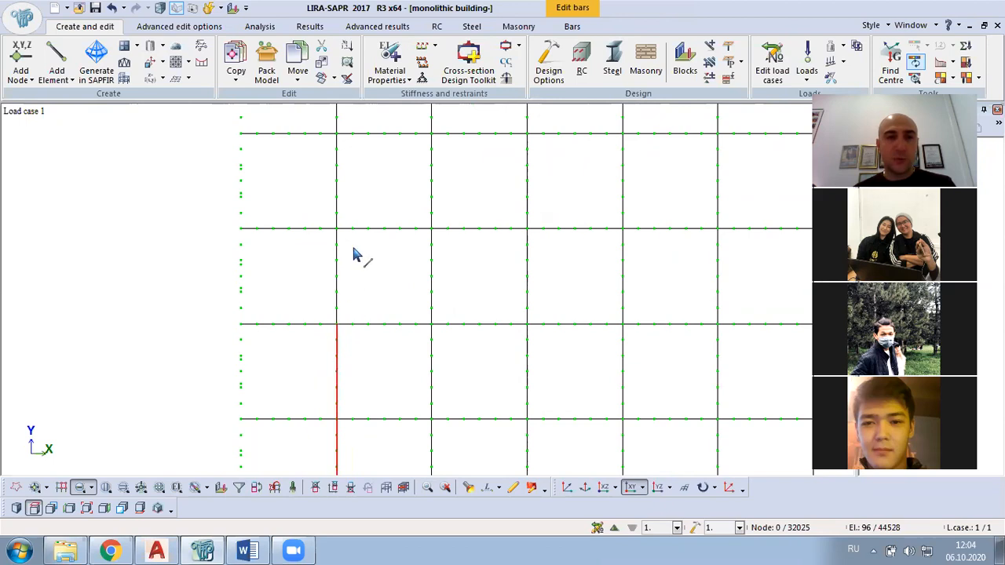
left_click_drag(342, 242, 306, 325)
left_click_drag(343, 146, 311, 237)
middle_click_drag(365, 265, 380, 298)
left_click_drag(359, 189, 328, 276)
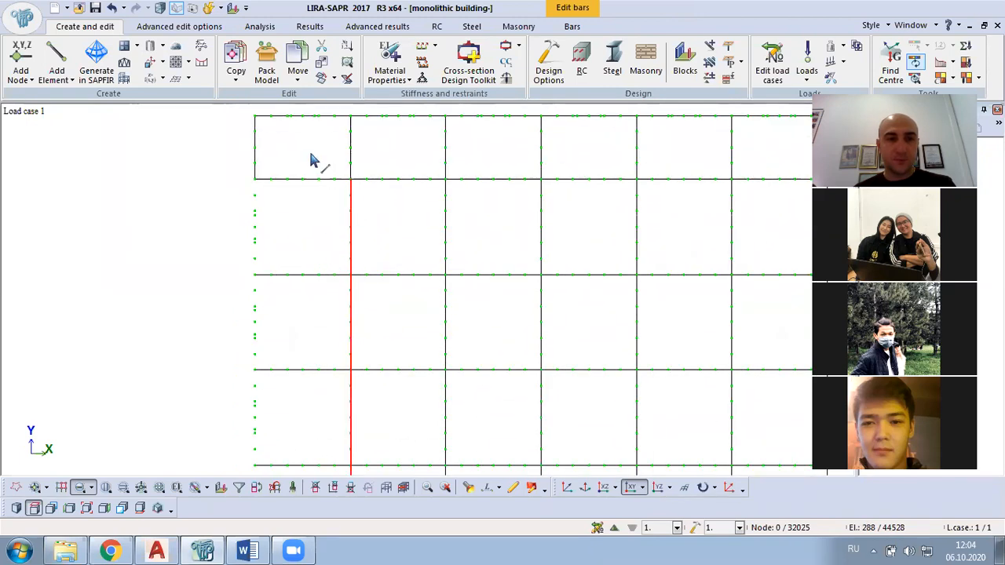
left_click(240, 79)
left_click(269, 105)
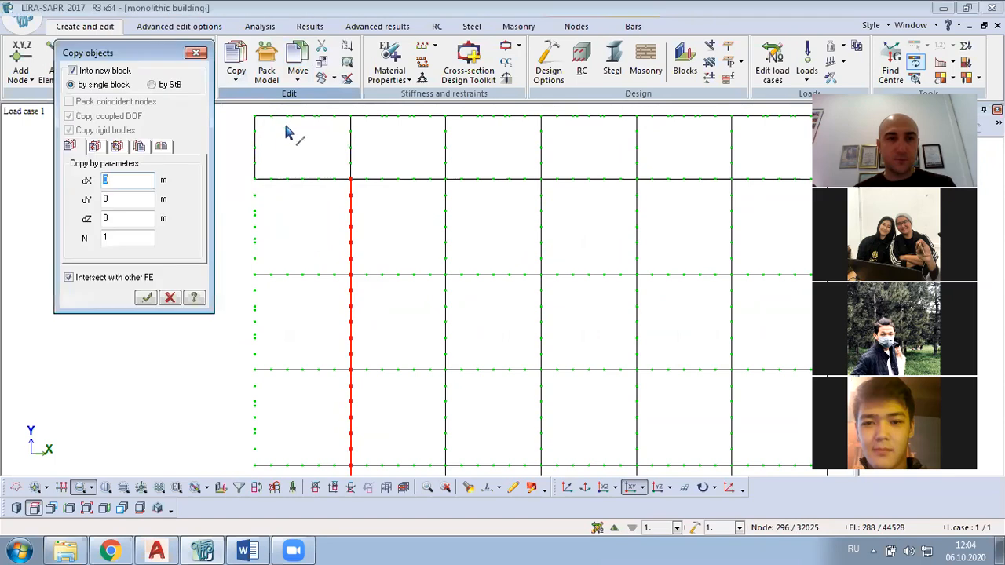
type("-6")
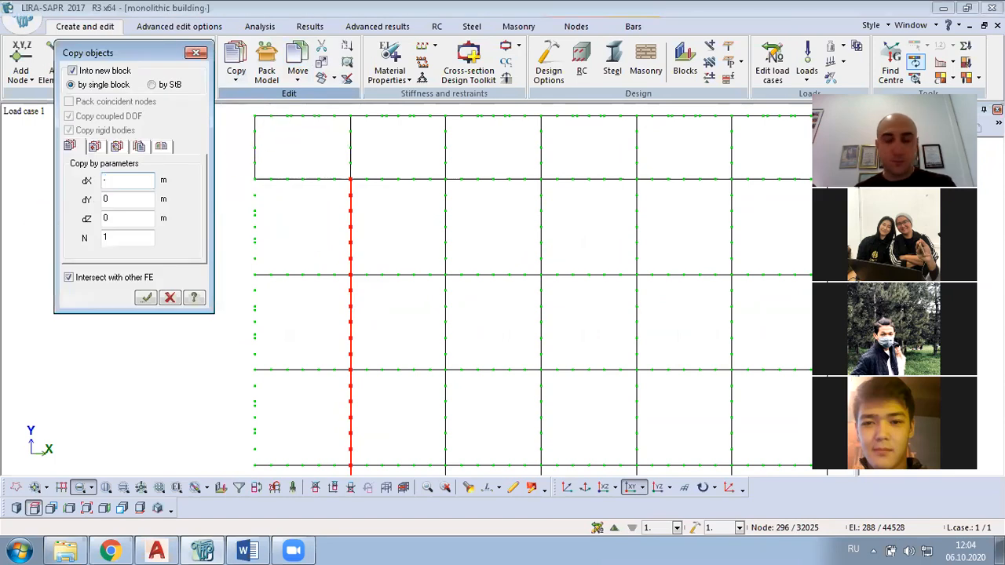
left_click(146, 299)
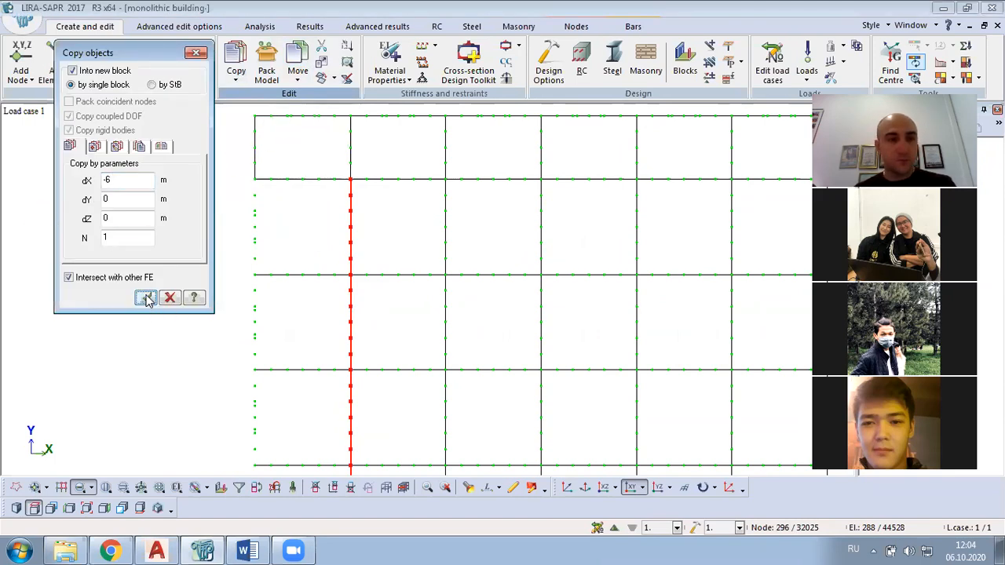
Clear the selection and copy the second-to-last vertical gridline's bars, in the six bays below the top one, by dX 6 m.
mouse_move(623, 254)
middle_mouse_down()
mouse_move(516, 231)
mouse_move(498, 246)
middle_mouse_up()
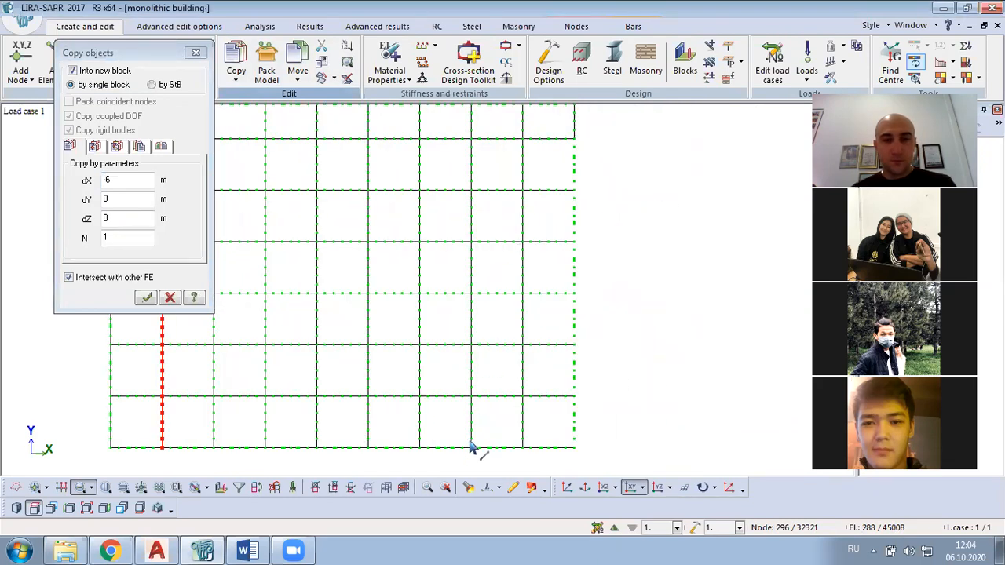
left_click(287, 488)
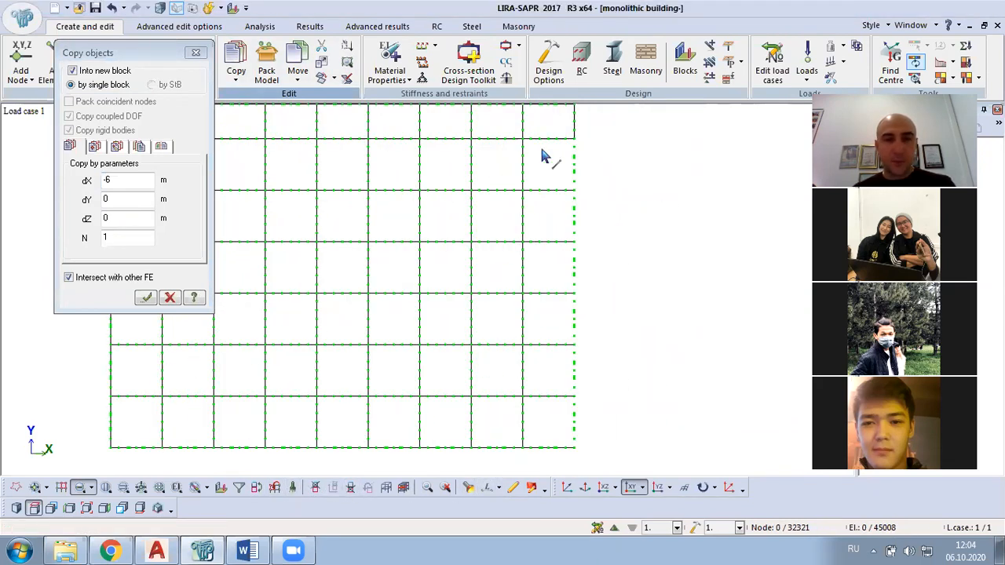
scroll(547, 157, "up", 1)
left_click_drag(539, 144, 494, 436)
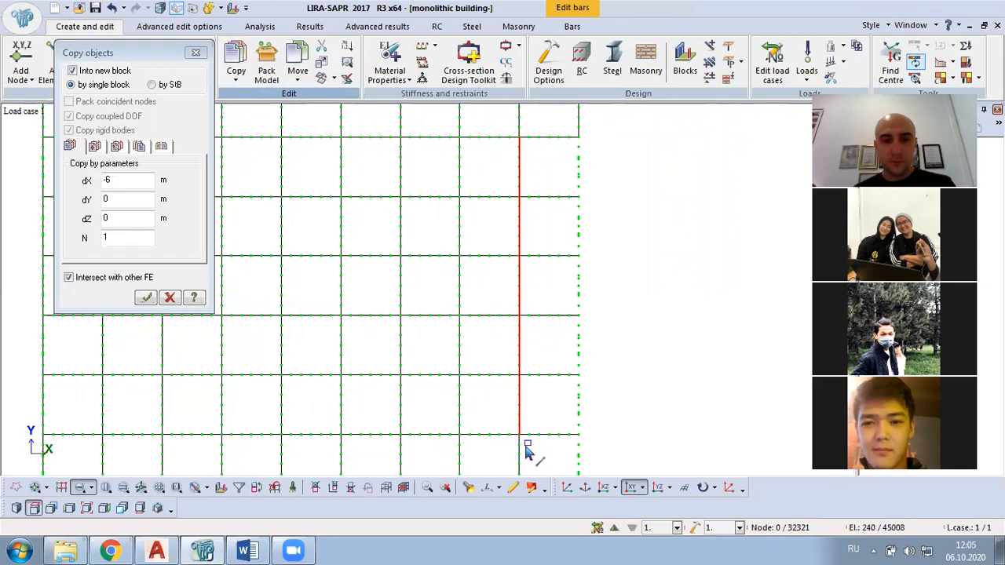
middle_click_drag(529, 446, 522, 139)
scroll(525, 136, "up", 2)
left_click_drag(521, 141, 496, 203)
left_click(198, 177)
type("-6")
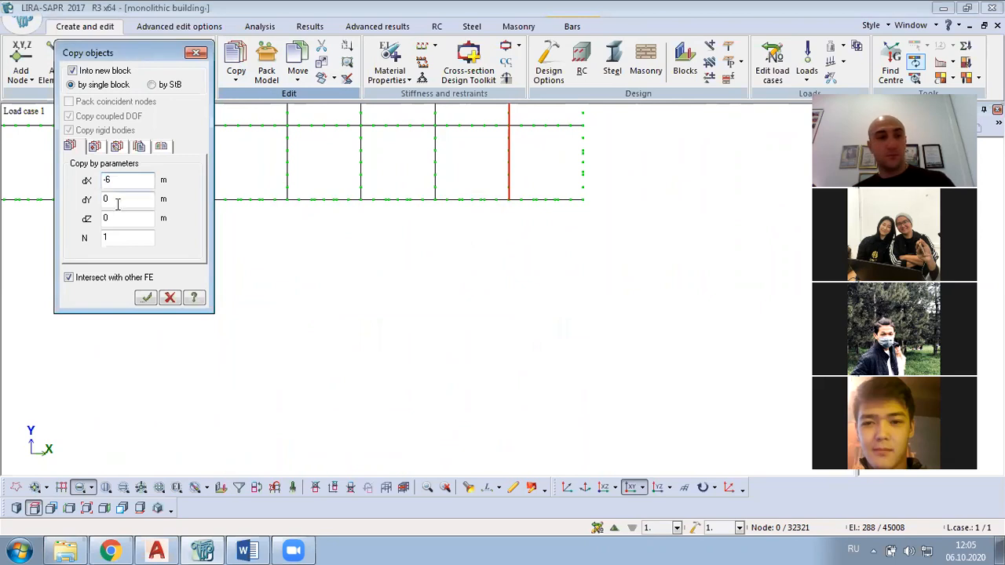
left_click(146, 299)
scroll(579, 183, "up", 2)
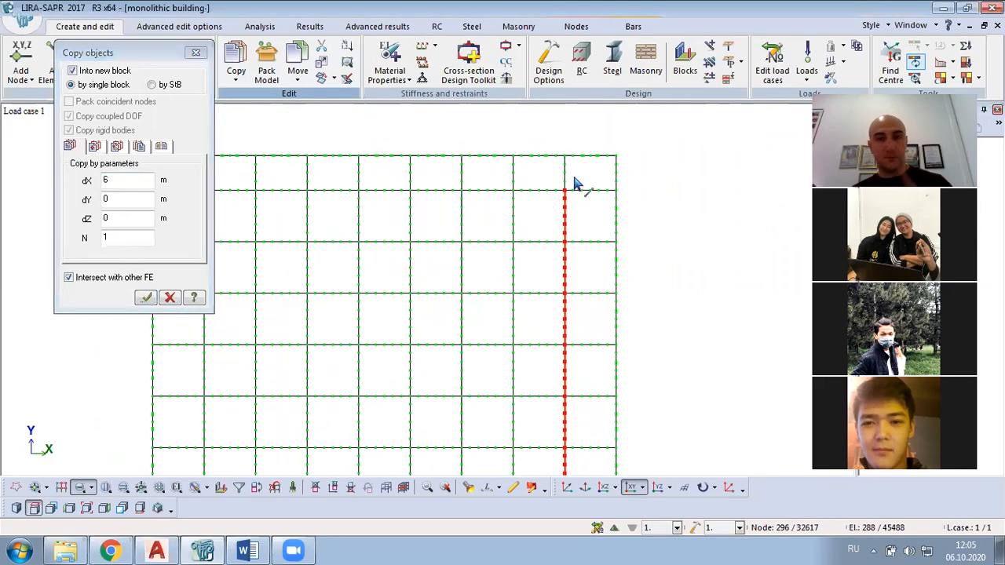
Finish copying and pack the model with the existing packing settings.
left_click(195, 53)
left_click(267, 74)
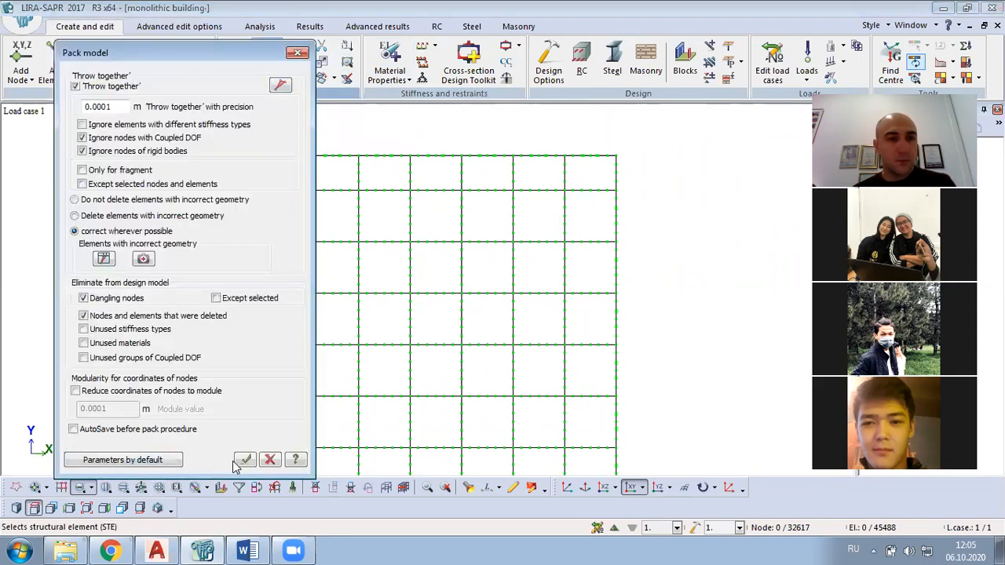
left_click(246, 460)
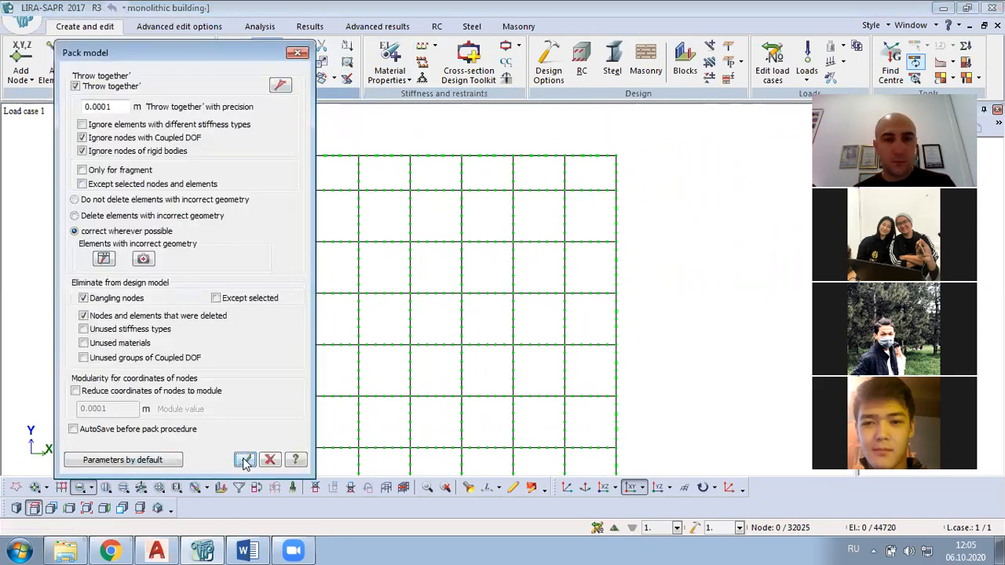
left_click(298, 53)
Restore the full building model from the floor-bar fragment.
scroll(251, 208, "down", 3)
middle_click_drag(244, 217, 423, 93)
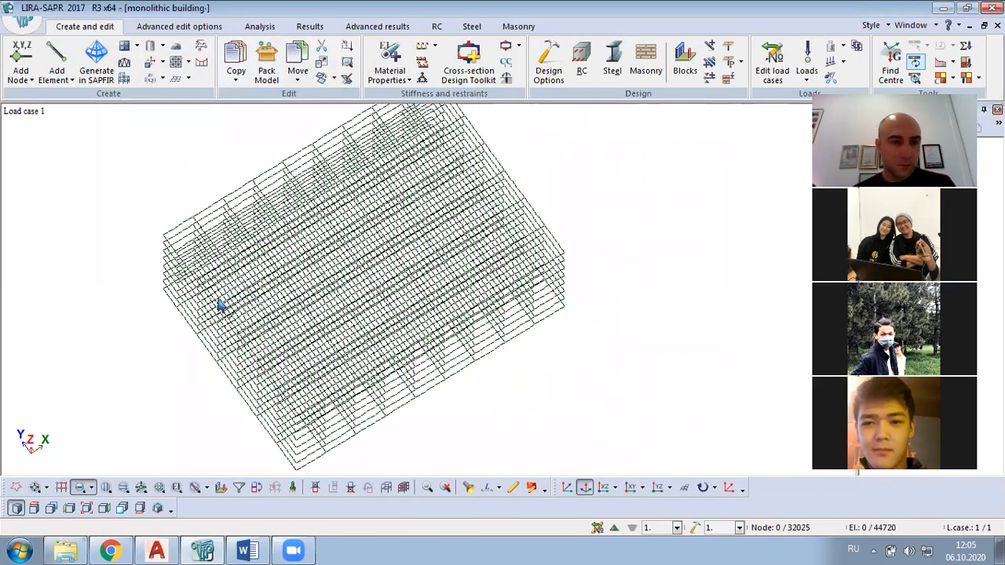
scroll(222, 307, "up", 3)
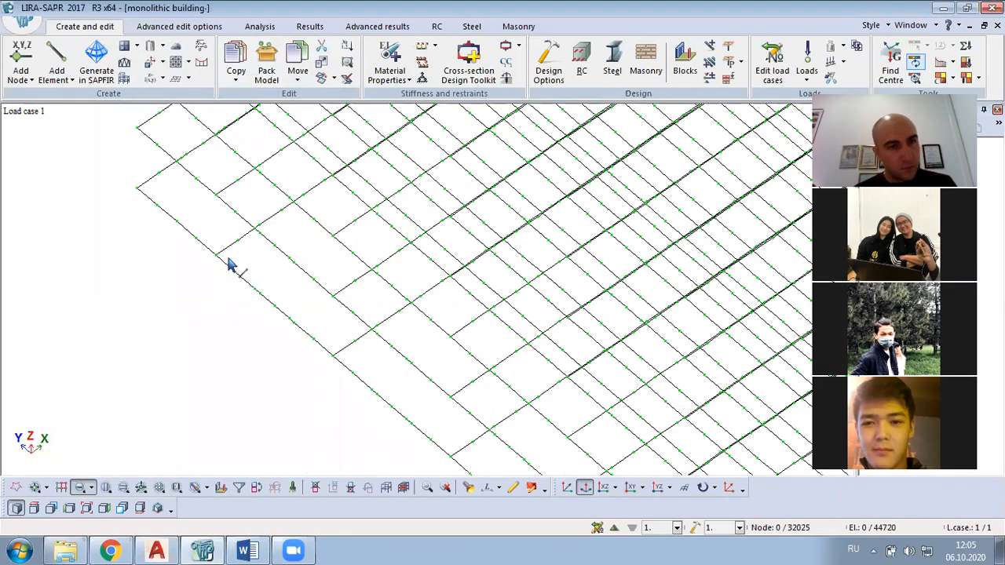
right_click(149, 276)
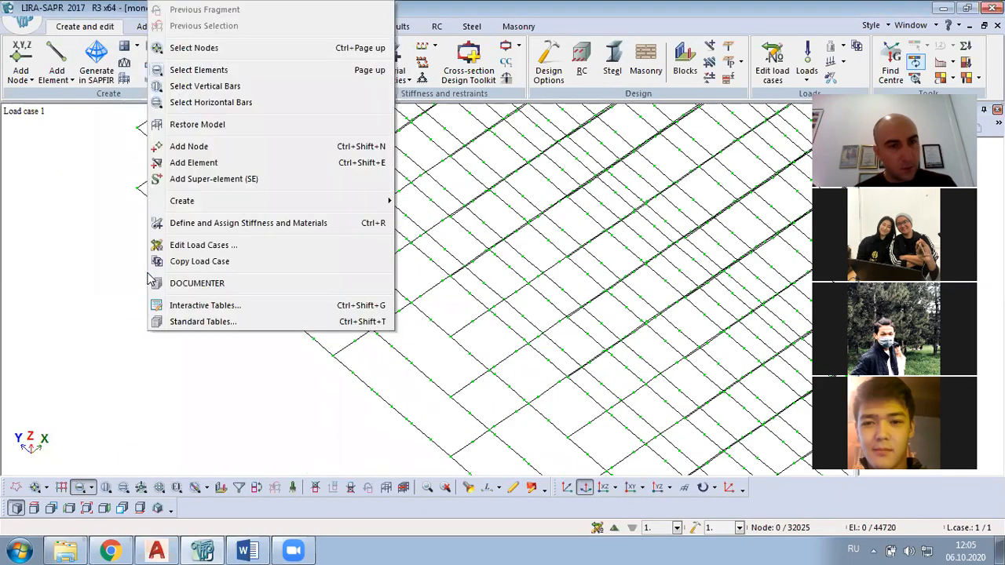
left_click(197, 124)
scroll(330, 327, "up", 6)
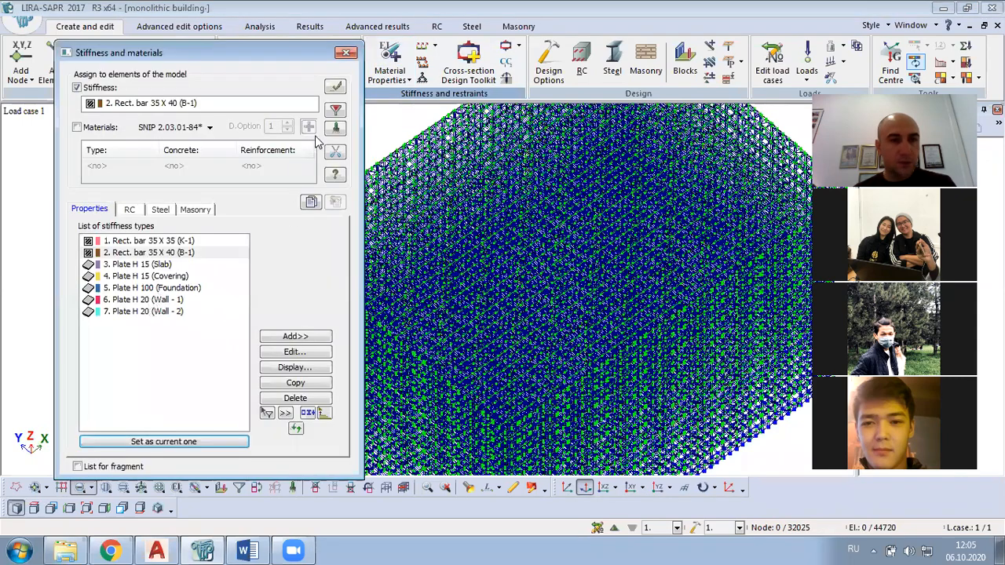
Select the elements with stiffness types 7 (Wall - 2) and 6 (Wall - 1) and isolate them as a fragment.
left_click(157, 310)
left_click(171, 301)
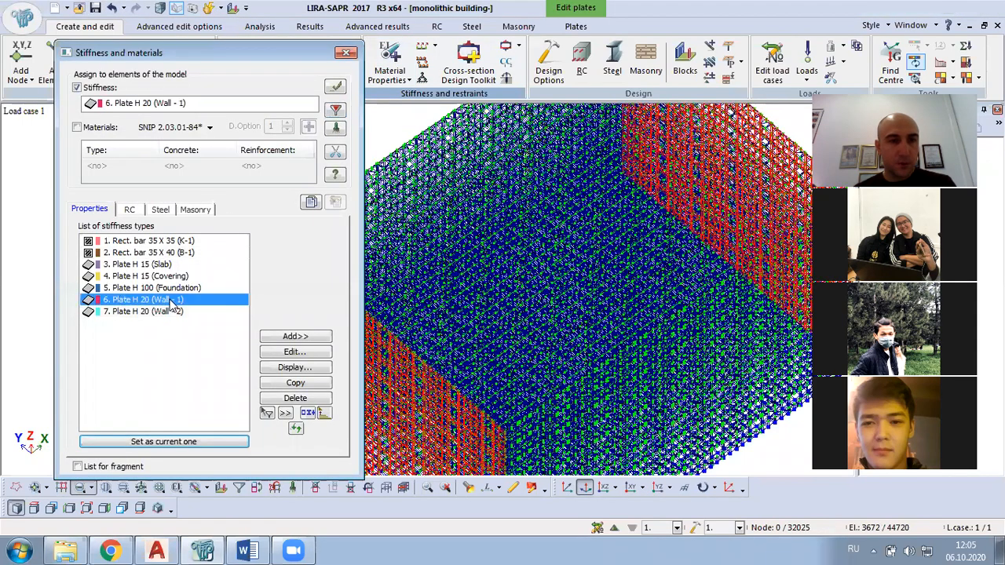
left_click(335, 109)
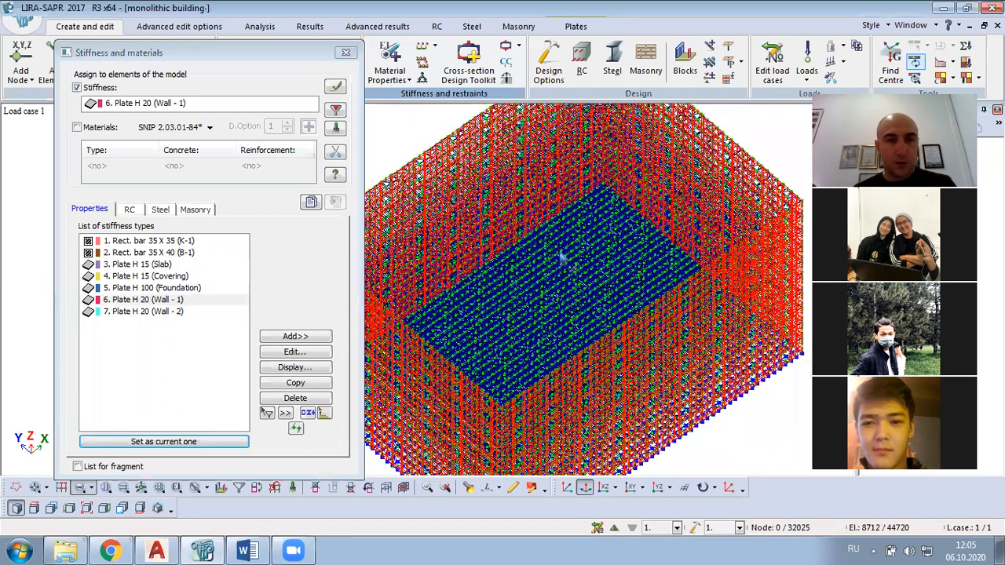
right_click(518, 160)
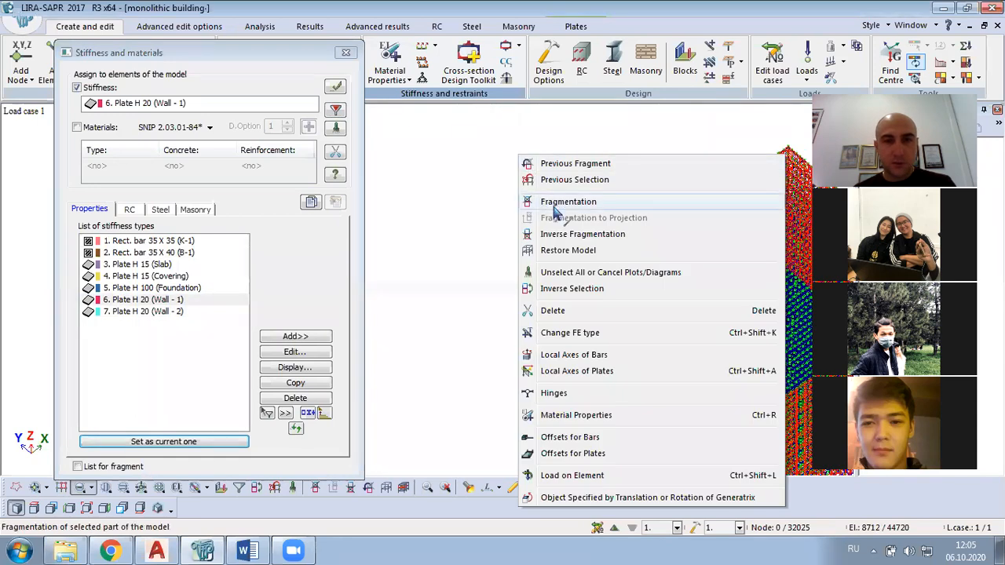
left_click(554, 201)
Examine the isolated wall plates in the YOZ and XOZ projections and in 3D for mesh regularity.
left_click(662, 490)
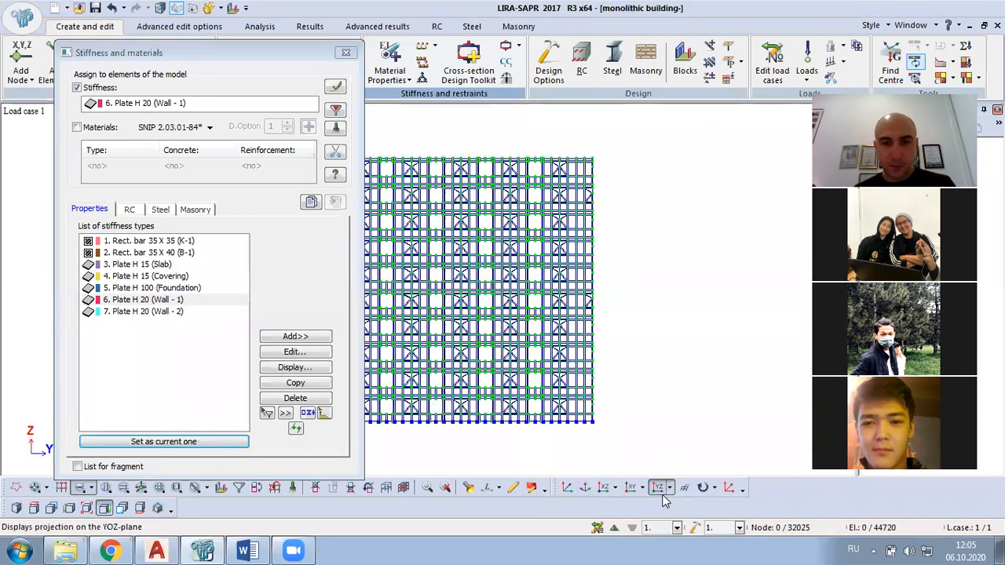
left_click(603, 487)
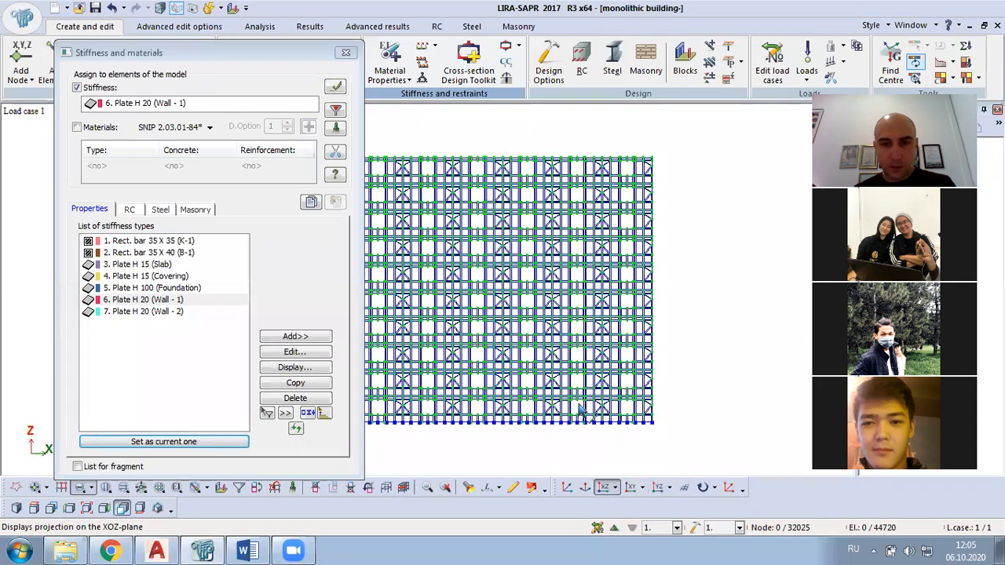
scroll(571, 346, "down", 4)
middle_click_drag(609, 249, 681, 238)
middle_click_drag(549, 220, 672, 198)
right_click_drag(564, 192, 659, 287)
right_click_drag(584, 284, 717, 290)
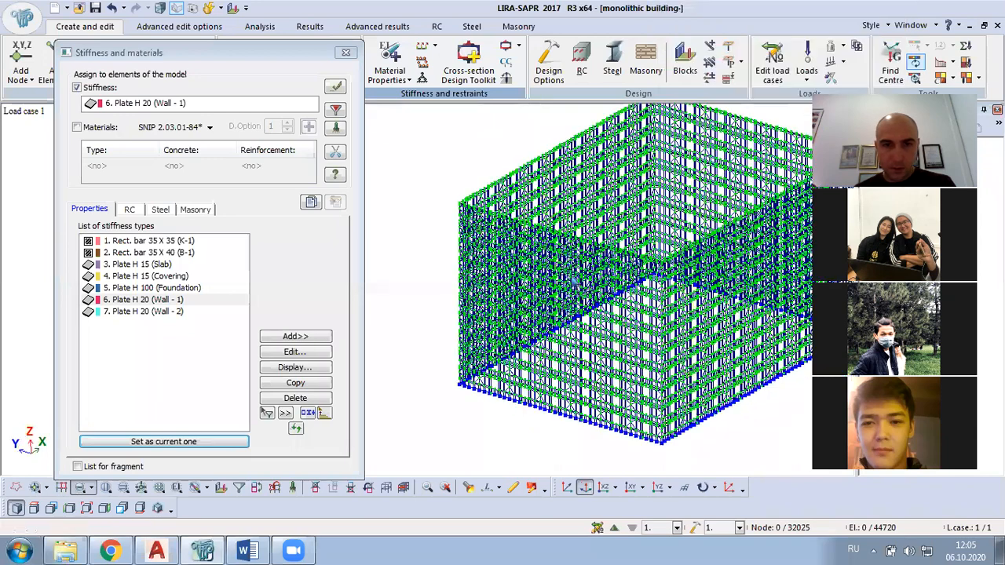
right_click_drag(755, 152, 597, 269)
scroll(510, 308, "up", 3)
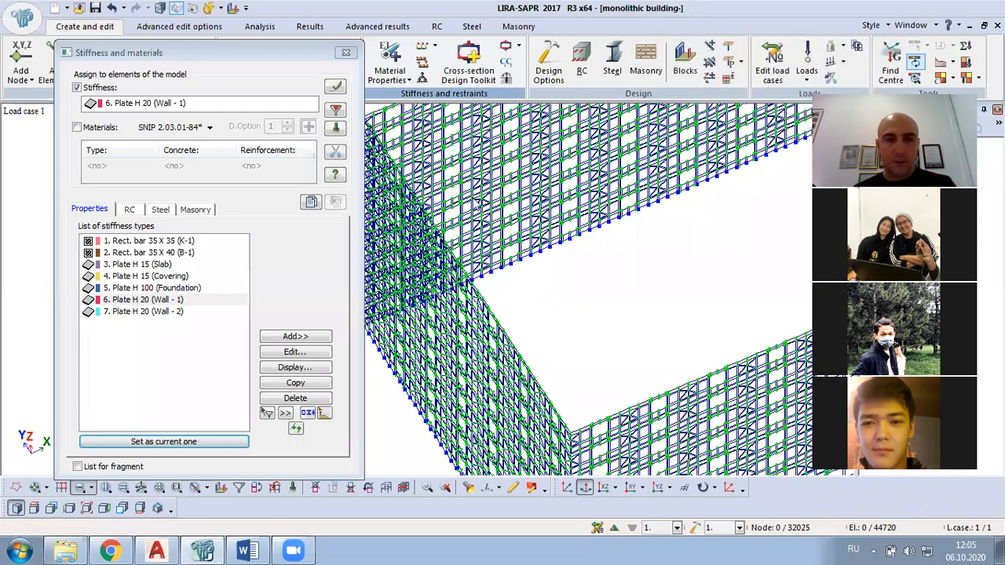
Restore the full model and isolate the elements with stiffness type 3, Plate H 15 (Slab).
right_click_drag(493, 271, 492, 251)
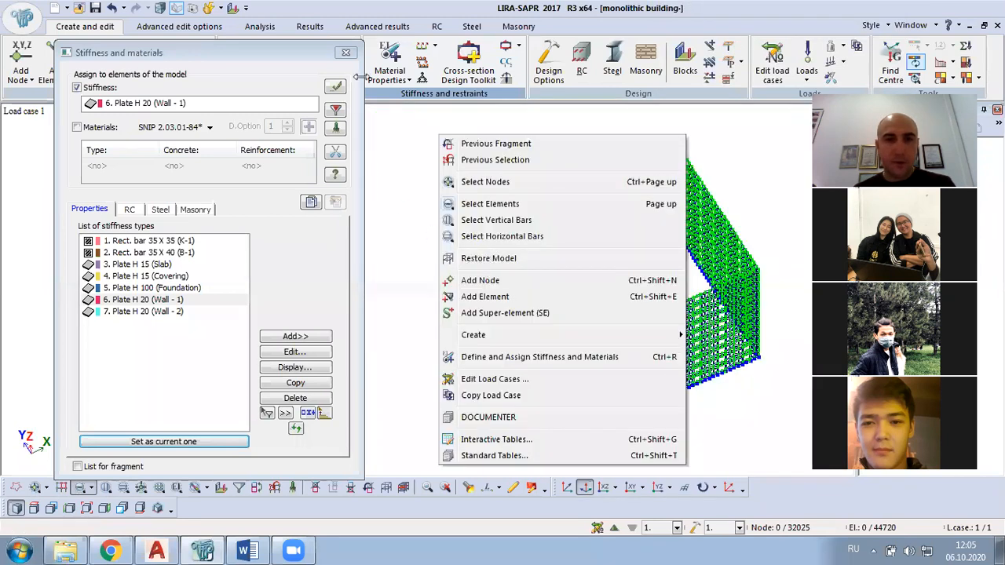
left_click(350, 57)
left_click(392, 75)
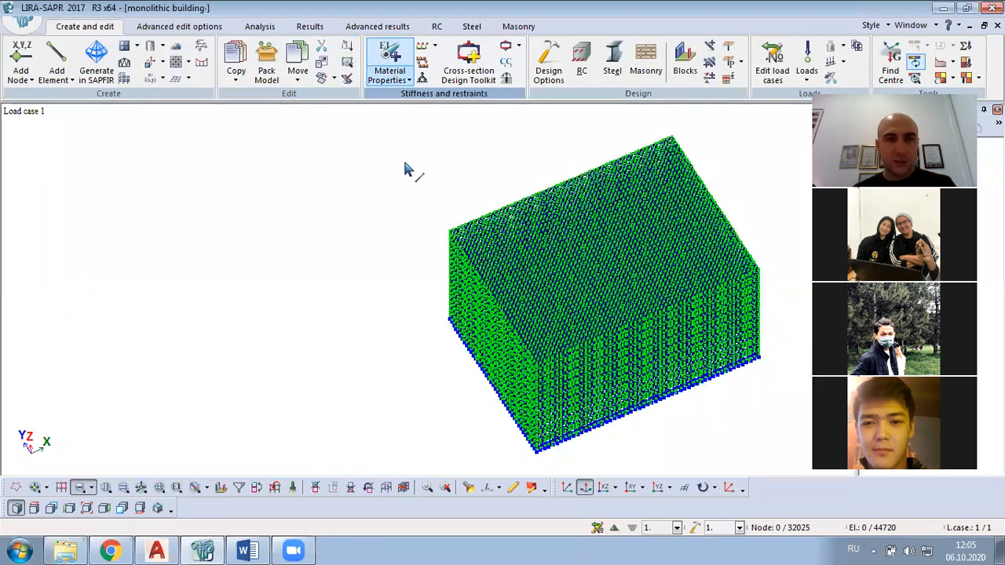
left_click(155, 265)
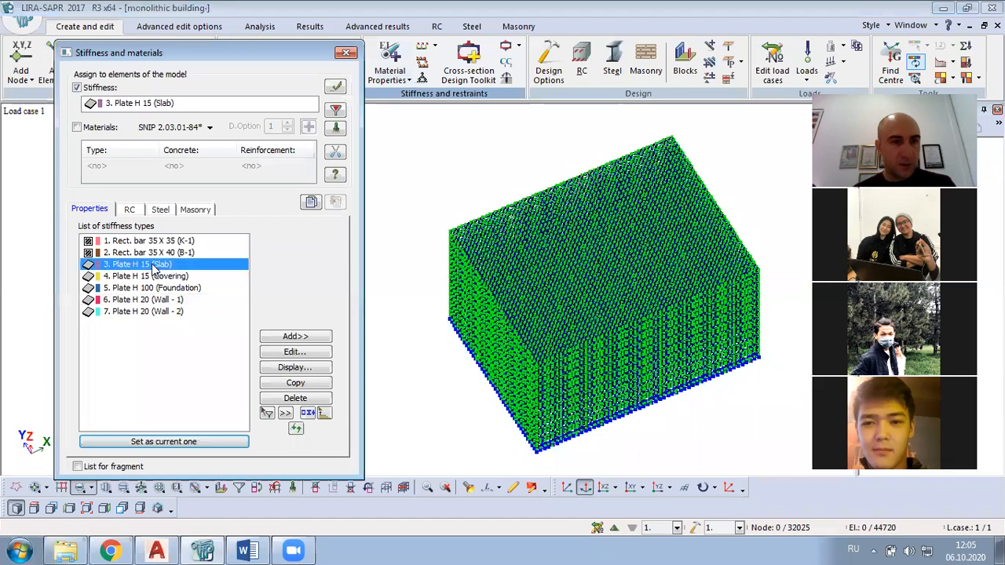
left_click(335, 109)
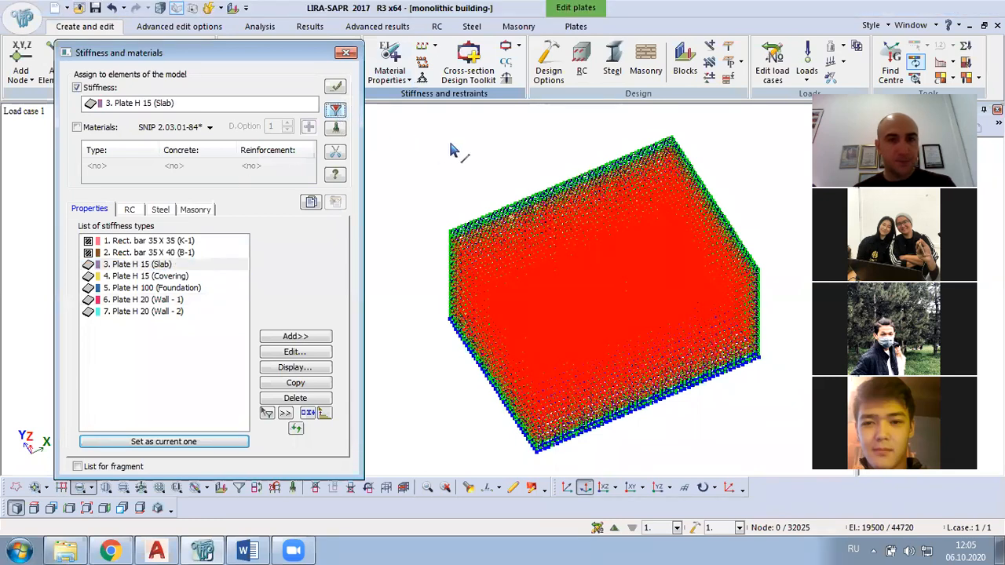
right_click(461, 136)
left_click(530, 184)
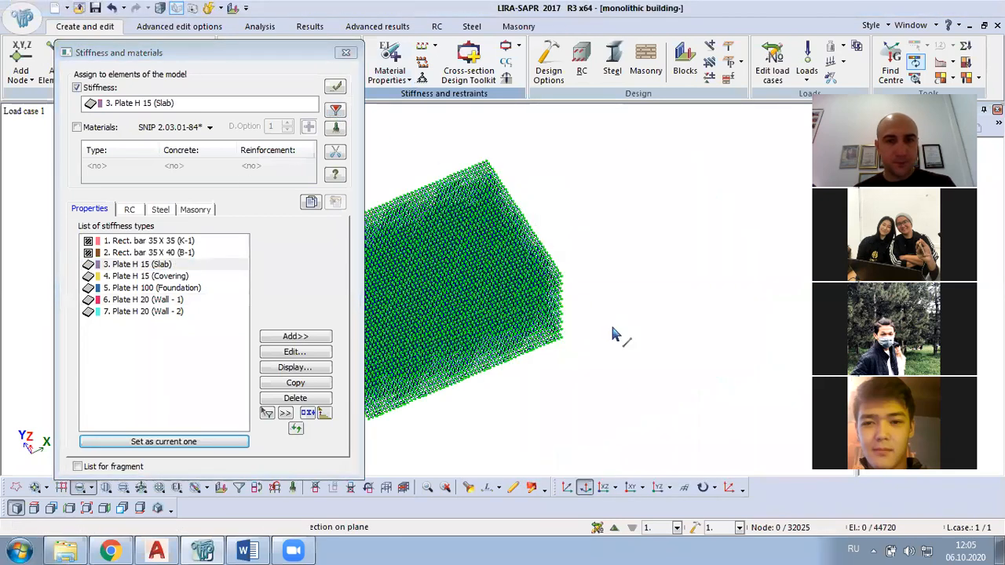
Examine the isolated slab plates in the XOZ and XOY projections and in 3D, including the mesh along the front edge.
left_click(608, 493)
left_click(631, 488)
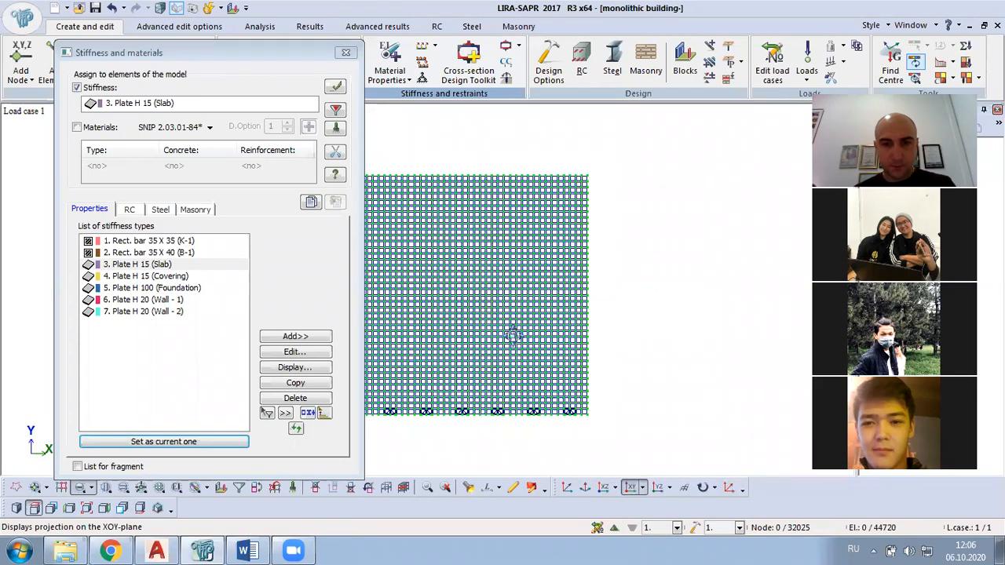
scroll(583, 313, "up", 3)
middle_click_drag(552, 380, 738, 149)
scroll(534, 307, "up", 3)
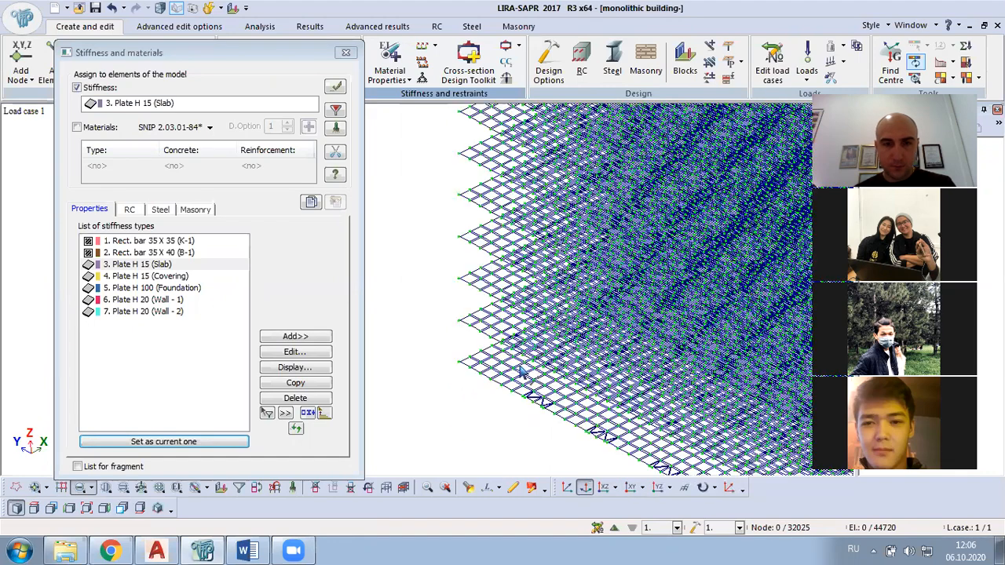
scroll(384, 137, "up", 2)
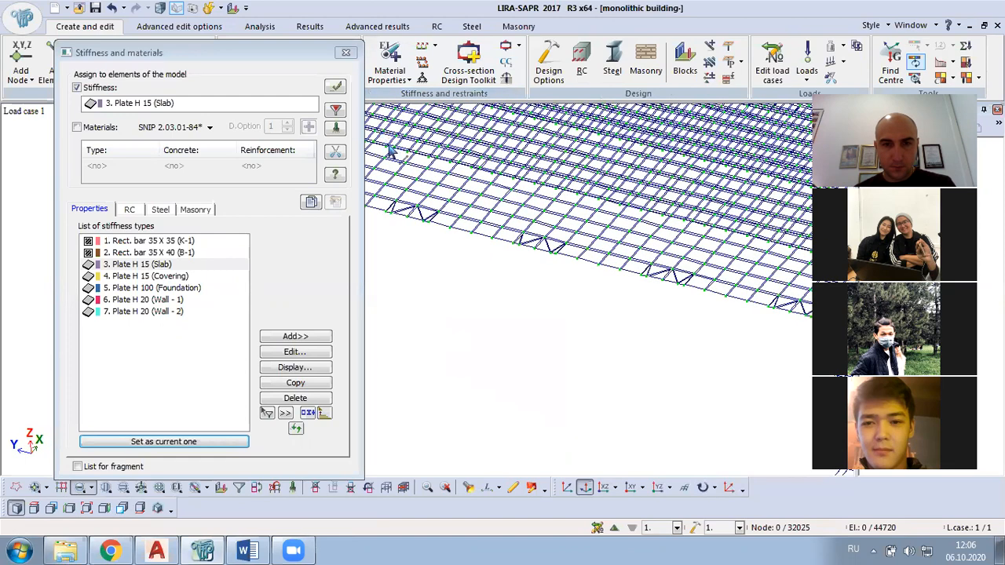
middle_click_drag(523, 273, 520, 249)
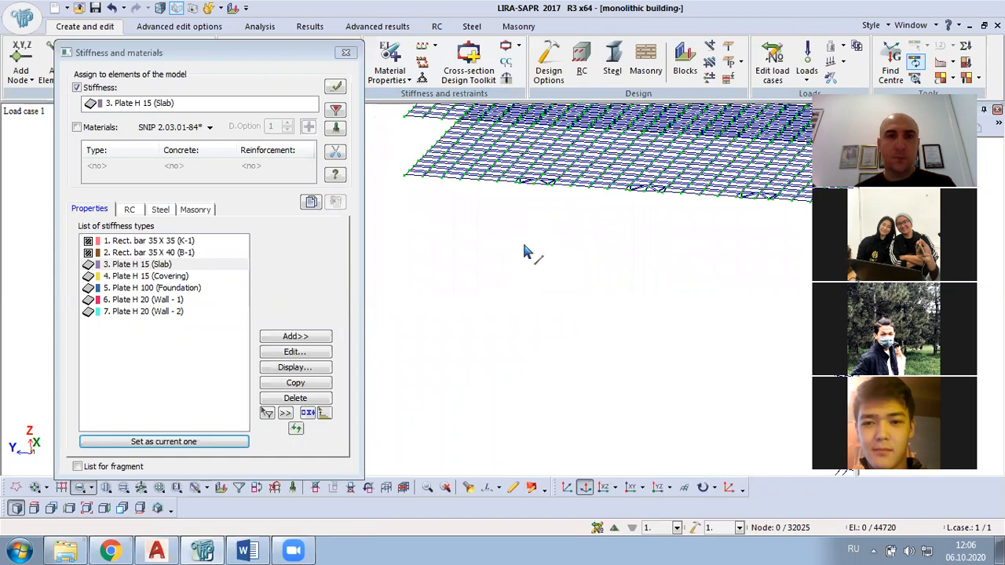
scroll(522, 245, "down", 3)
middle_click_drag(679, 247, 491, 352)
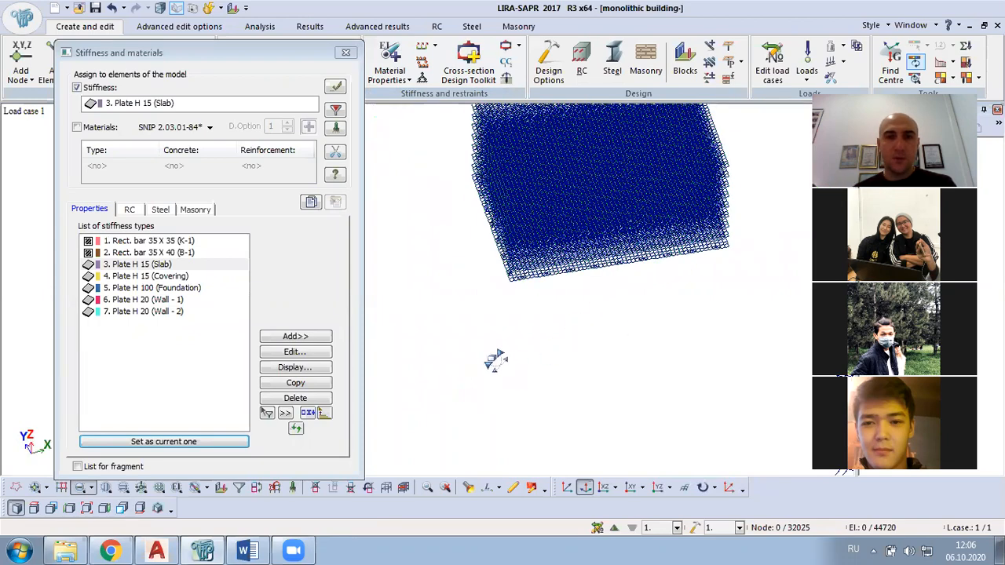
Restore the full model, leave the stiffness assignment and inspect the whole building in 3D.
right_click(398, 213)
left_click(444, 124)
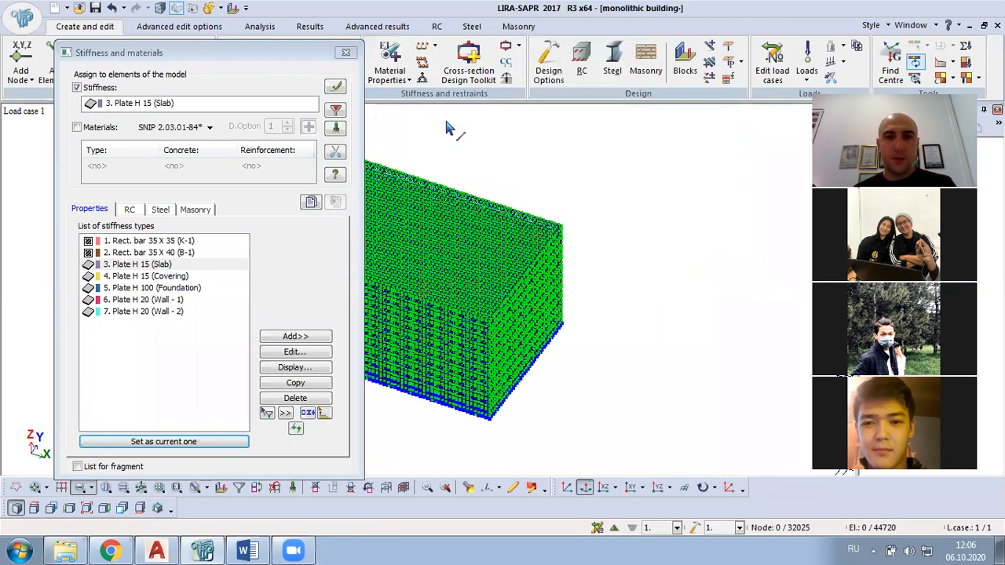
left_click(345, 53)
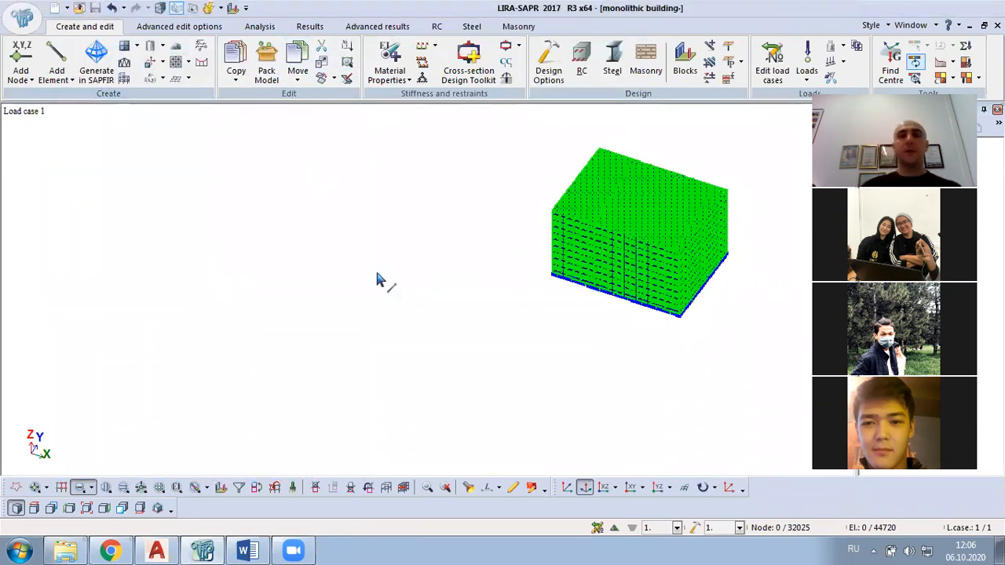
middle_click_drag(498, 321, 345, 356)
scroll(454, 303, "up", 3)
middle_click_drag(498, 314, 597, 263)
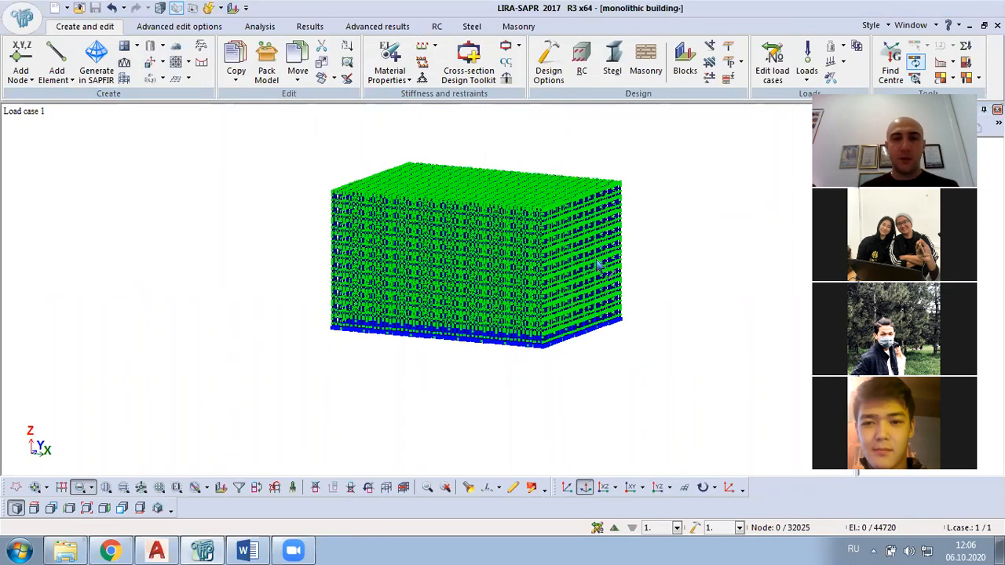
scroll(598, 266, "up", 2)
middle_click_drag(531, 292, 559, 314)
middle_click_drag(488, 346, 604, 345)
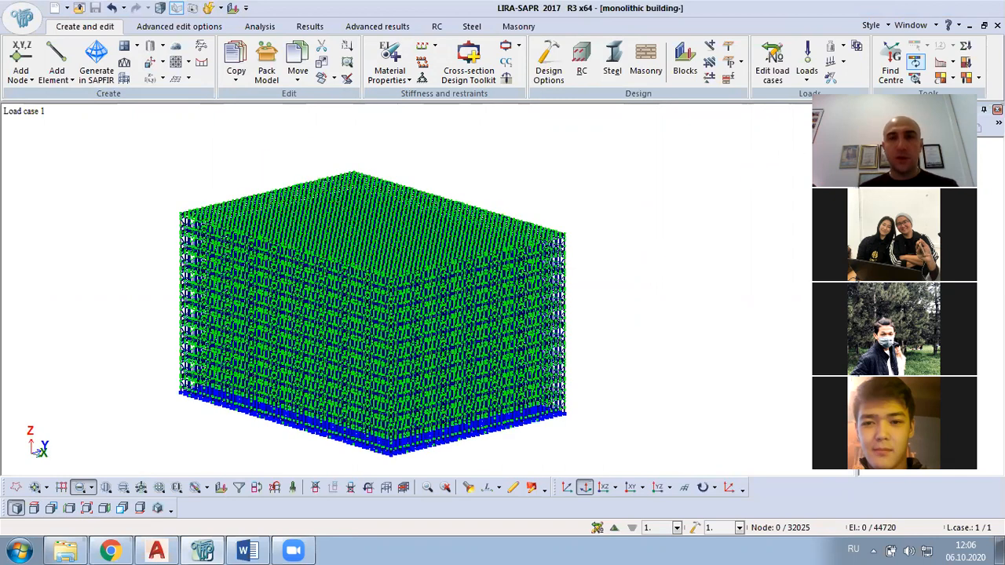
Rename load case 1 to "Own weight", keeping its type Dead, and finish editing the load cases.
left_click(773, 57)
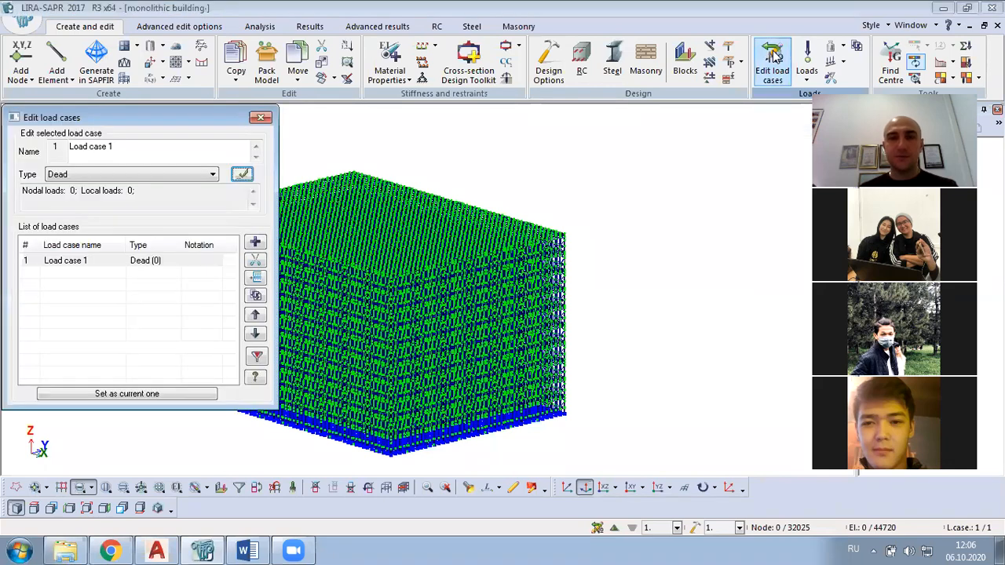
left_click(72, 260)
left_click(110, 147)
key("BackSpace")
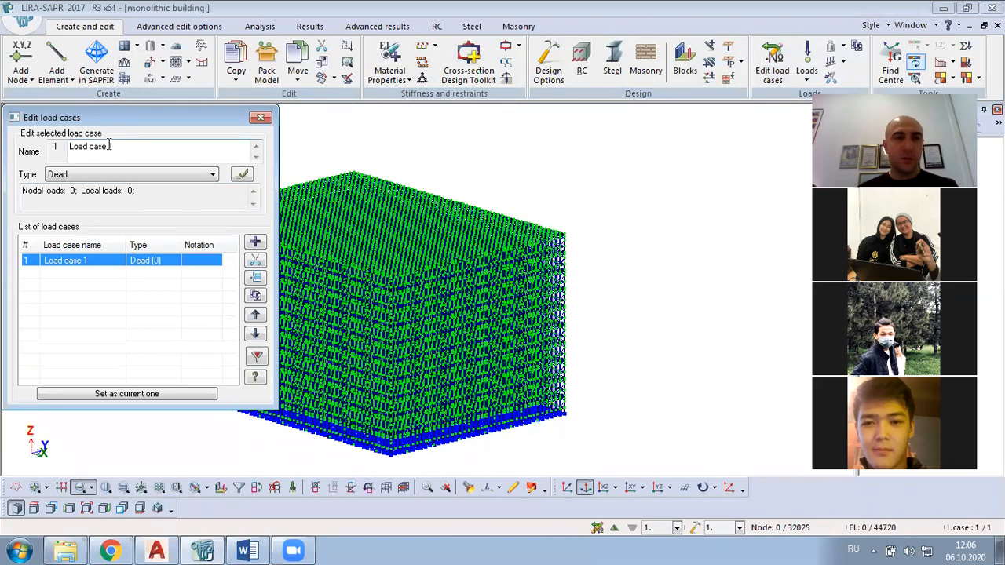
left_click_drag(111, 146, 68, 147)
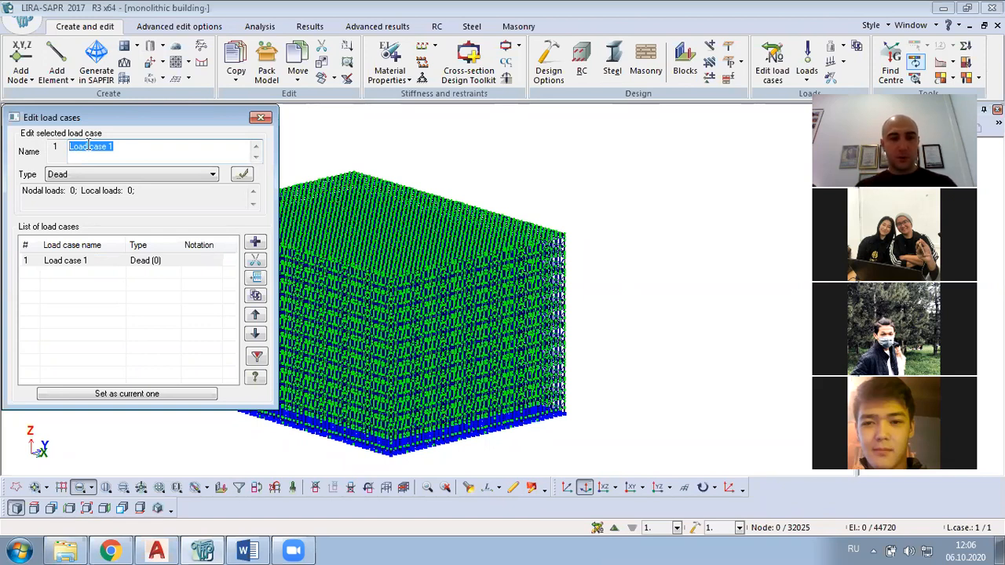
type("Щ")
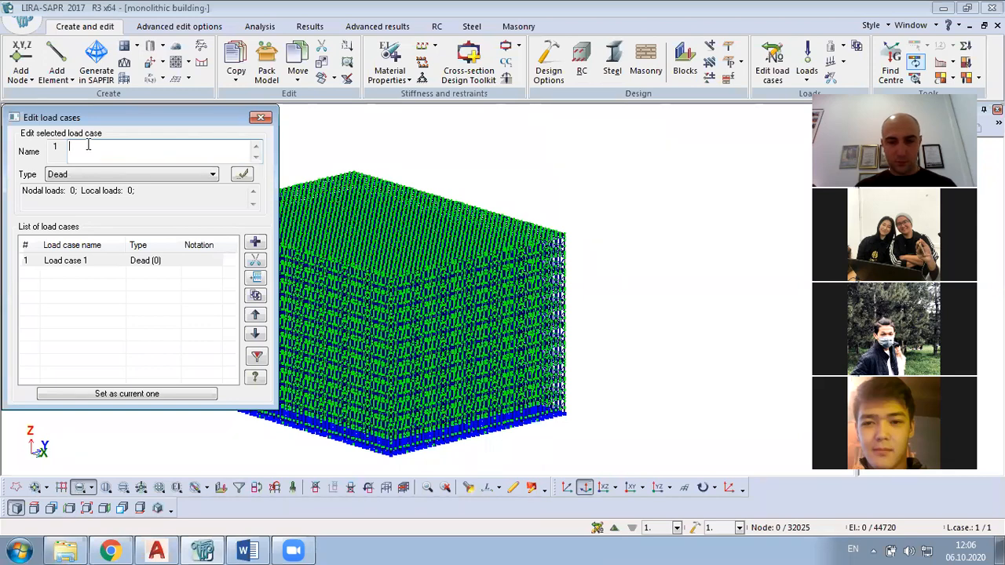
type("Own weight")
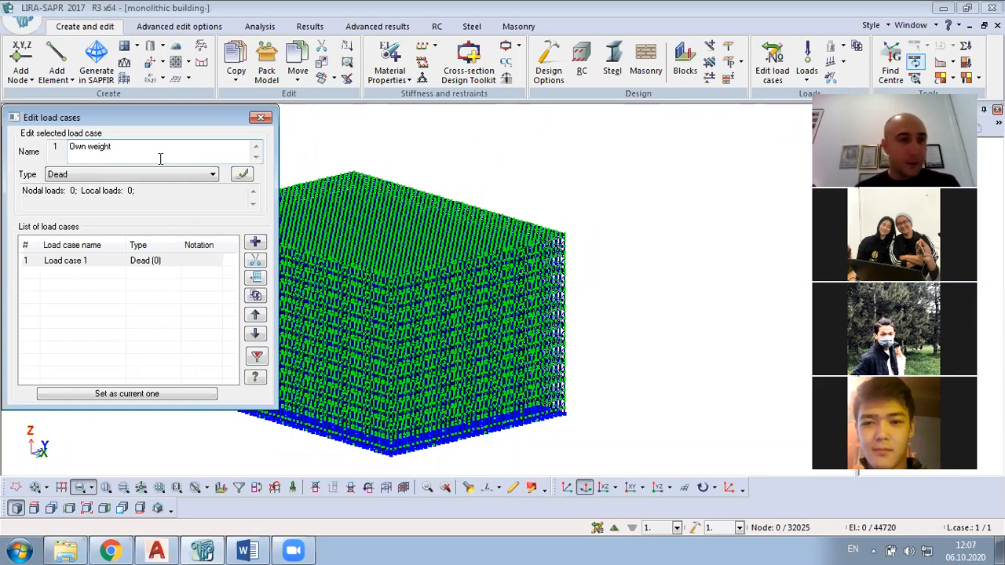
left_click(242, 176)
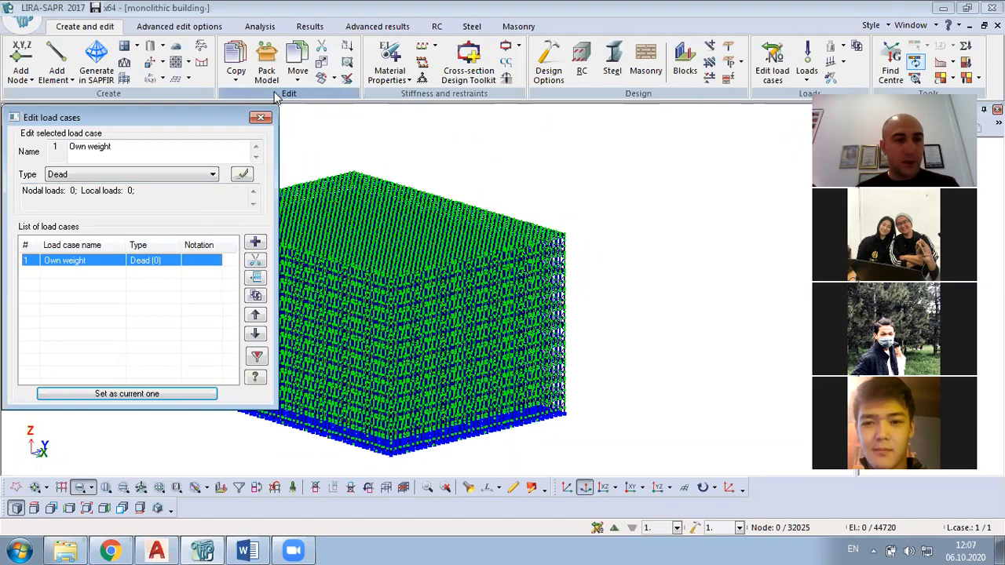
left_click(260, 117)
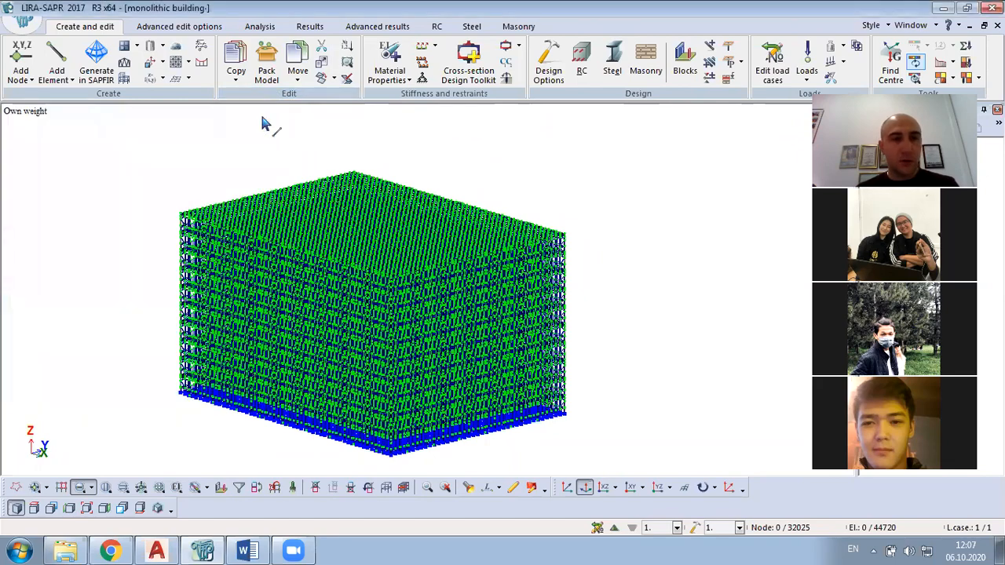
middle_click_drag(392, 240, 466, 278)
scroll(531, 239, "down", 1)
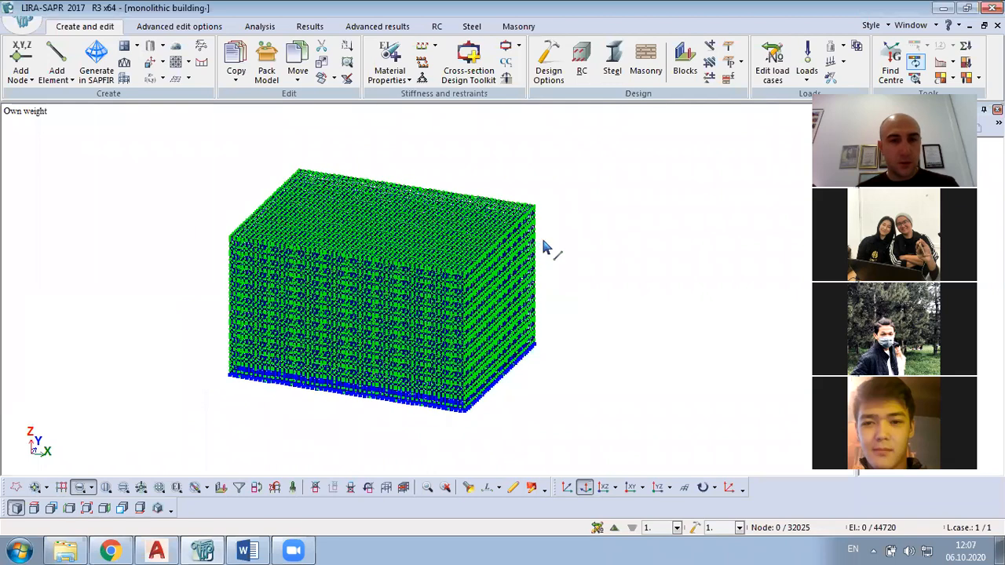
Add dead weight with load factor 1.1 to all elements of the model, keeping all stiffness types included, and finish the dead weight assignment.
left_click(842, 47)
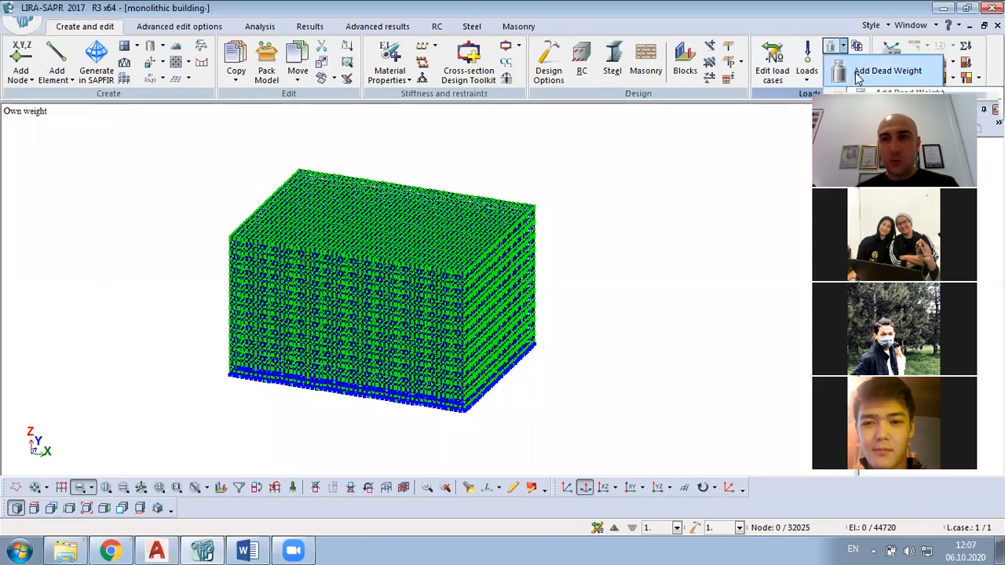
left_click(887, 70)
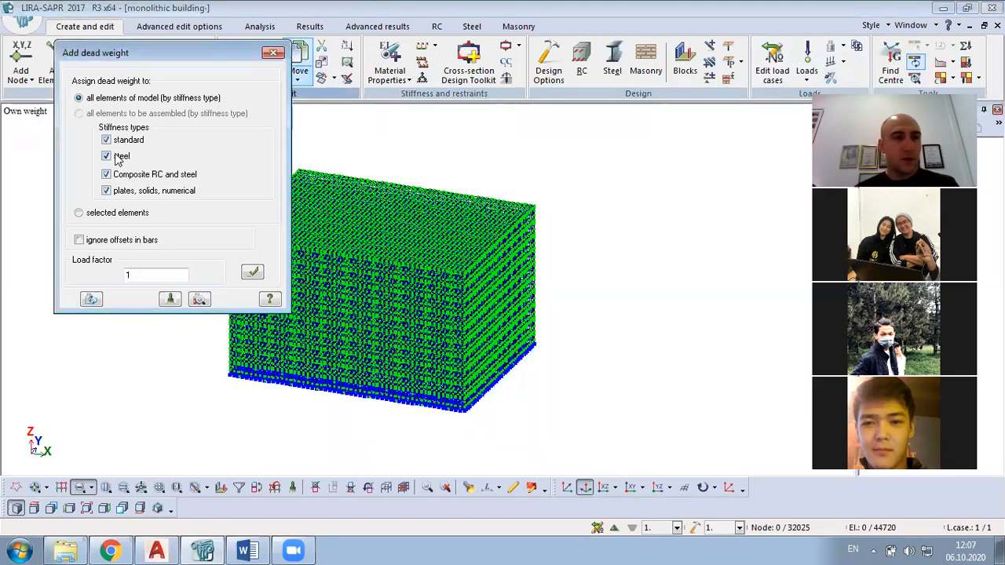
left_click(79, 213)
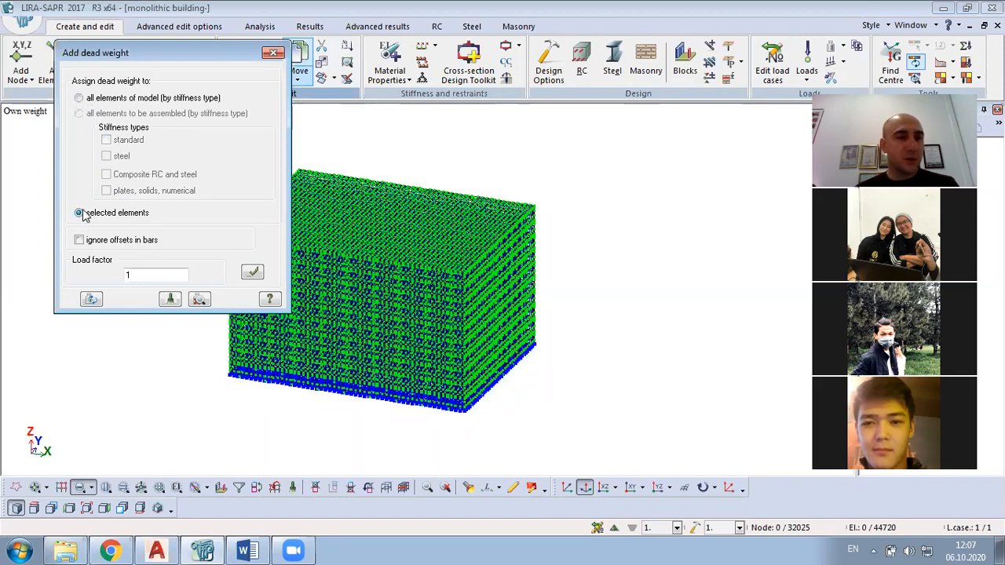
left_click(78, 99)
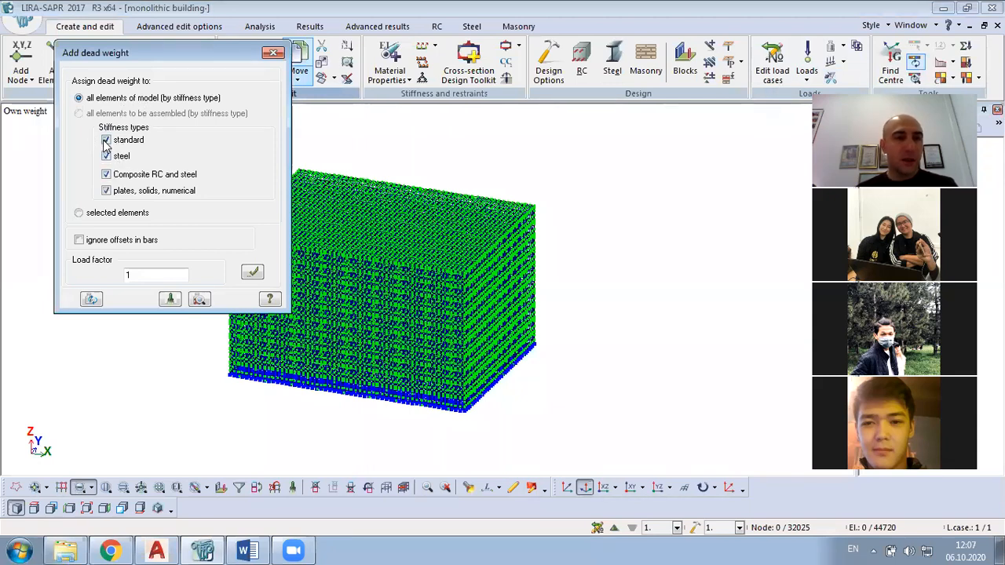
left_click(133, 275)
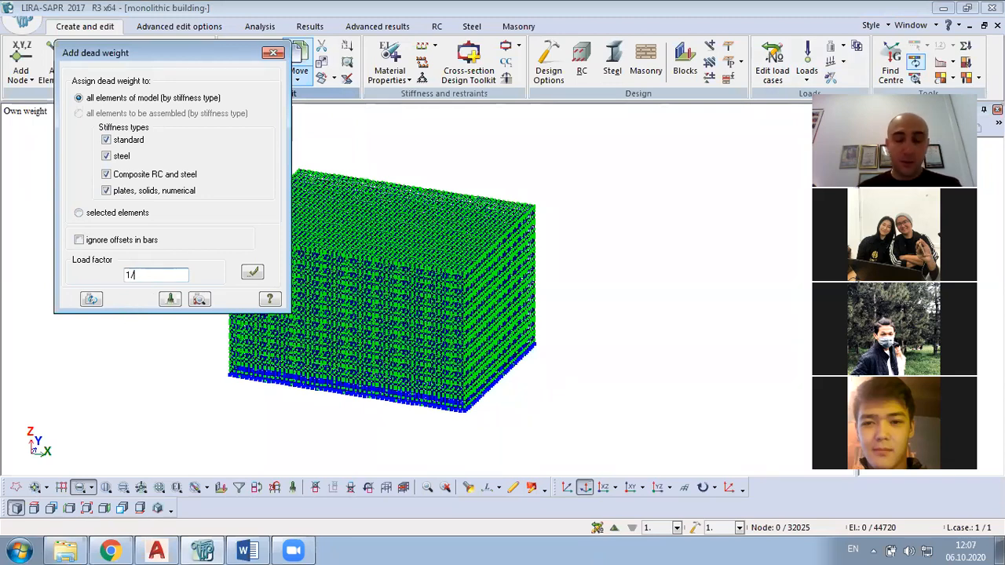
type(".1")
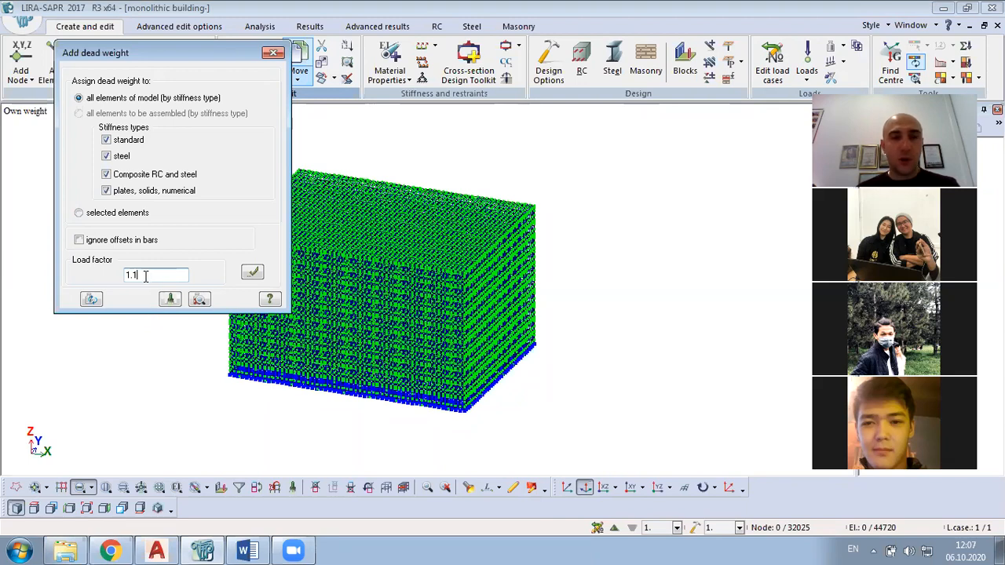
left_click(252, 273)
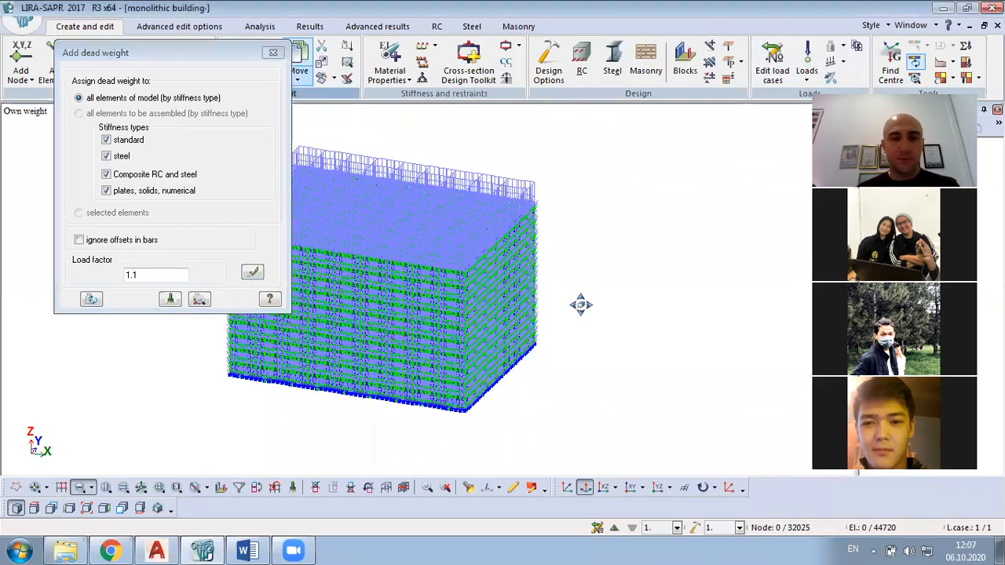
middle_click_drag(581, 304, 793, 314)
left_click(272, 52)
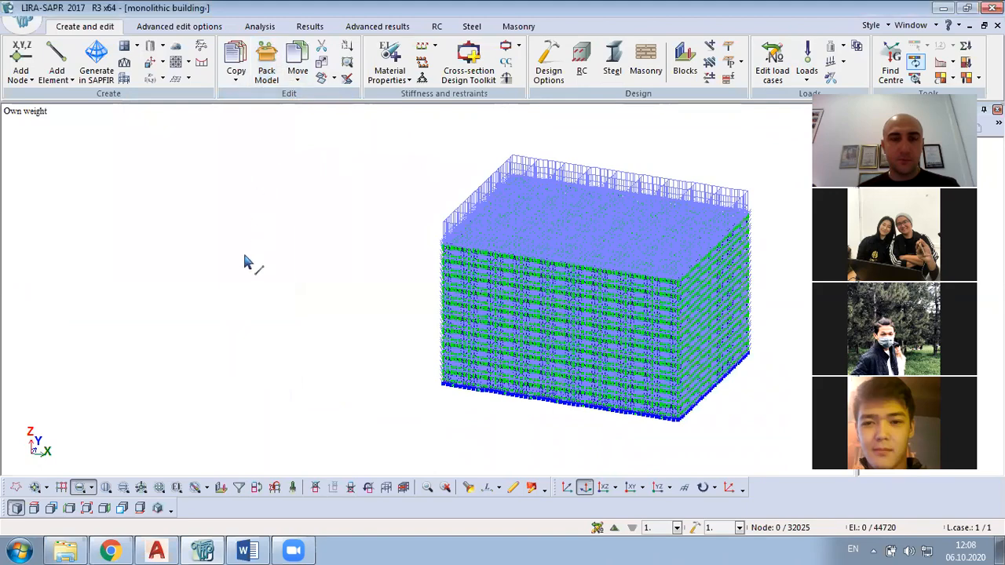
Inspect the dead weight loads on the whole building in 3D.
scroll(244, 258, "down", 2)
middle_click_drag(522, 309, 440, 313)
middle_click_drag(492, 290, 613, 256)
middle_click_drag(580, 310, 374, 309)
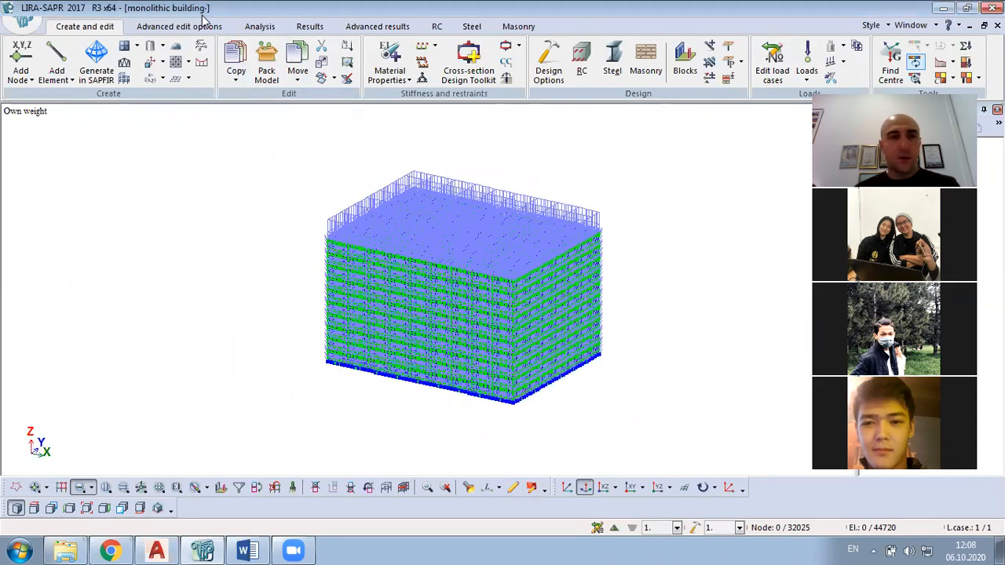
scroll(527, 281, "up", 1)
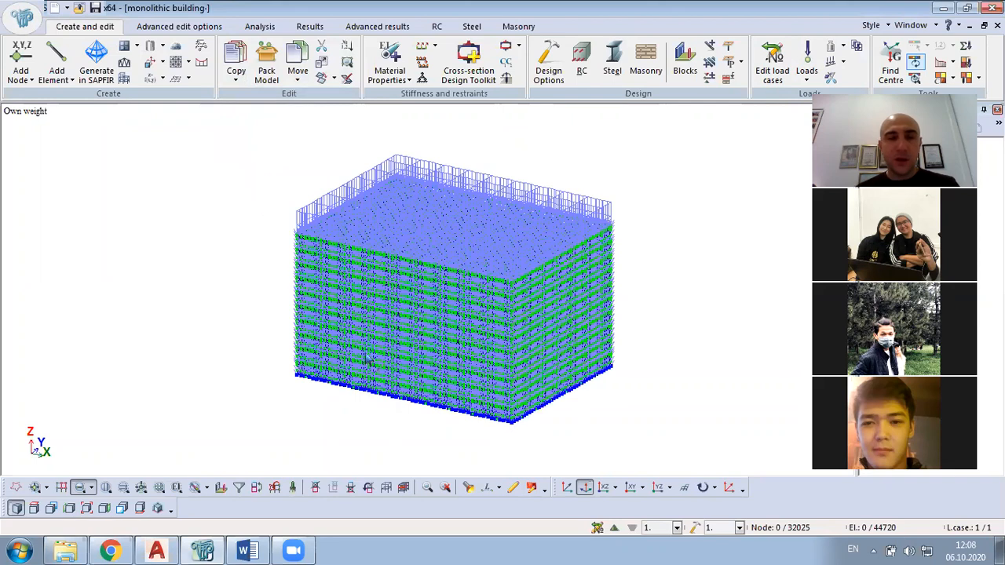
scroll(406, 415, "up", 2)
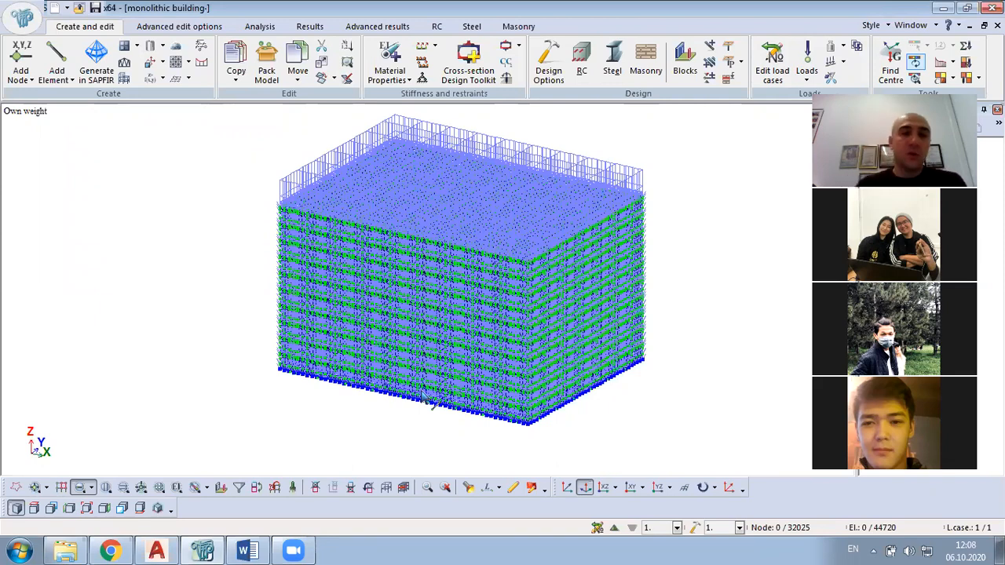
Open the Word assignment "Задание №1 Расчет железобетонного здания (5)" from the parent folder and review the building dimensions in column 1.
left_click(66, 550)
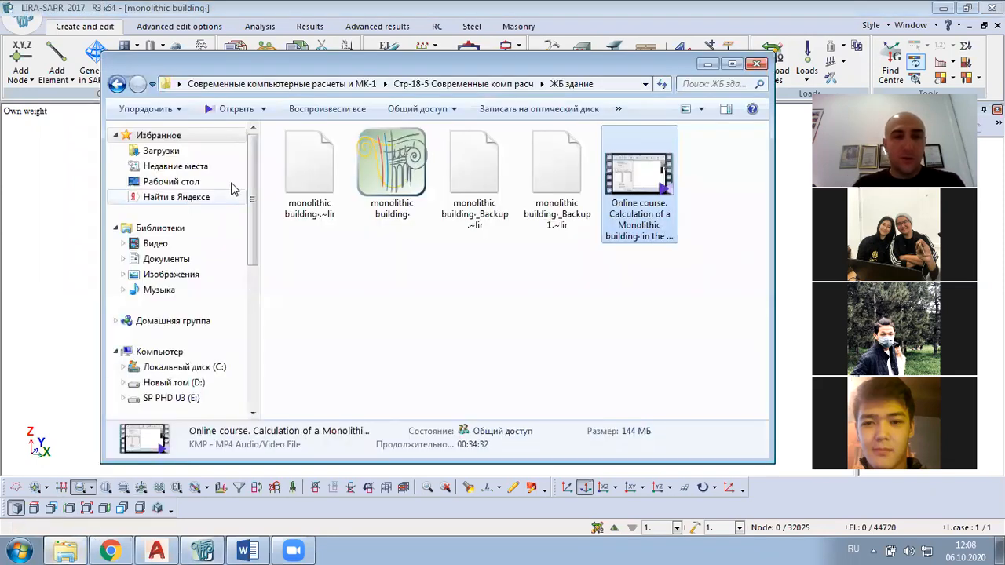
left_click(117, 84)
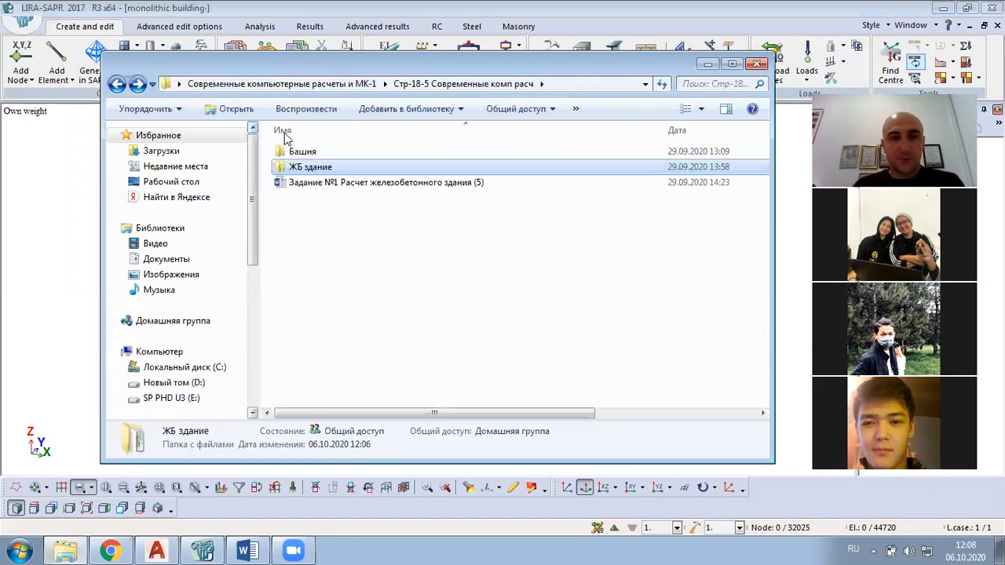
double_click(329, 185)
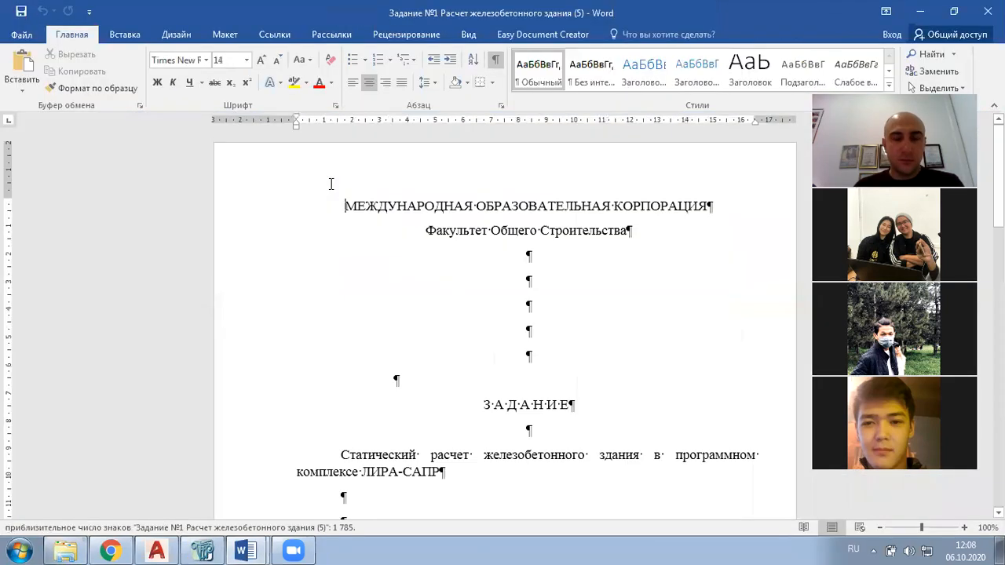
scroll(345, 314, "down", 8)
scroll(366, 336, "down", 6)
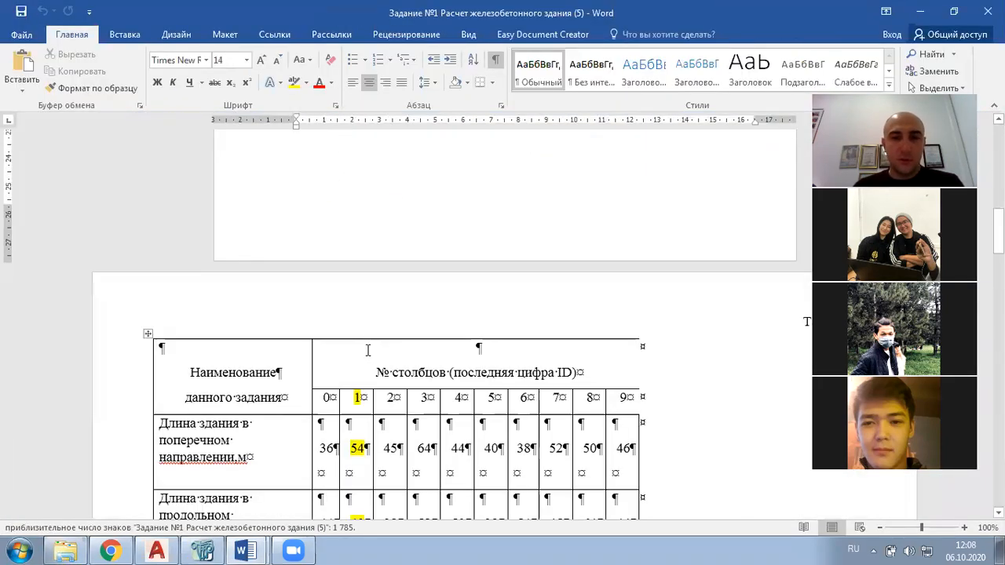
left_click_drag(365, 191, 361, 360)
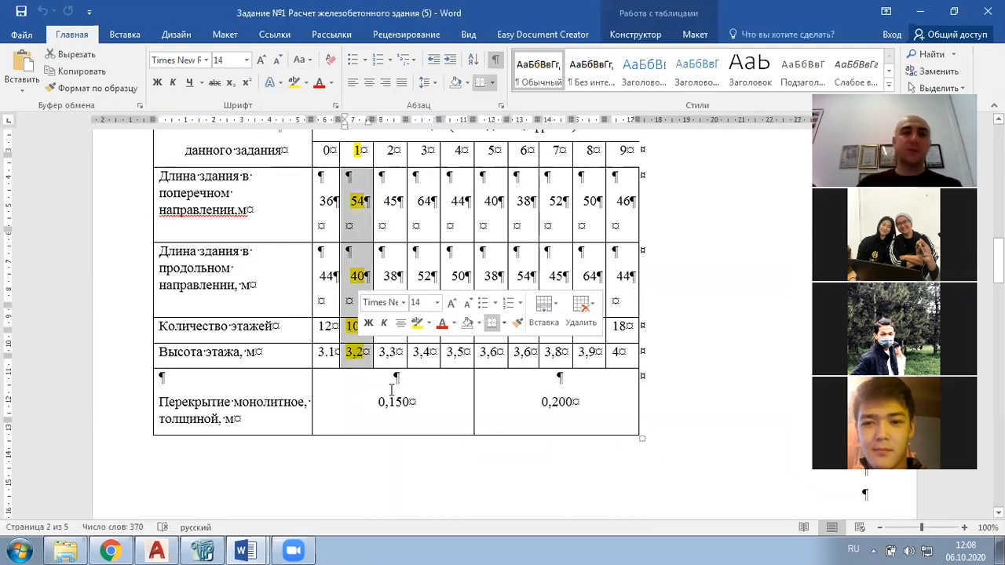
Review the highlighted column 1 values in the section size and load tables, and return to the LIRA-SAPR model.
scroll(394, 388, "down", 6)
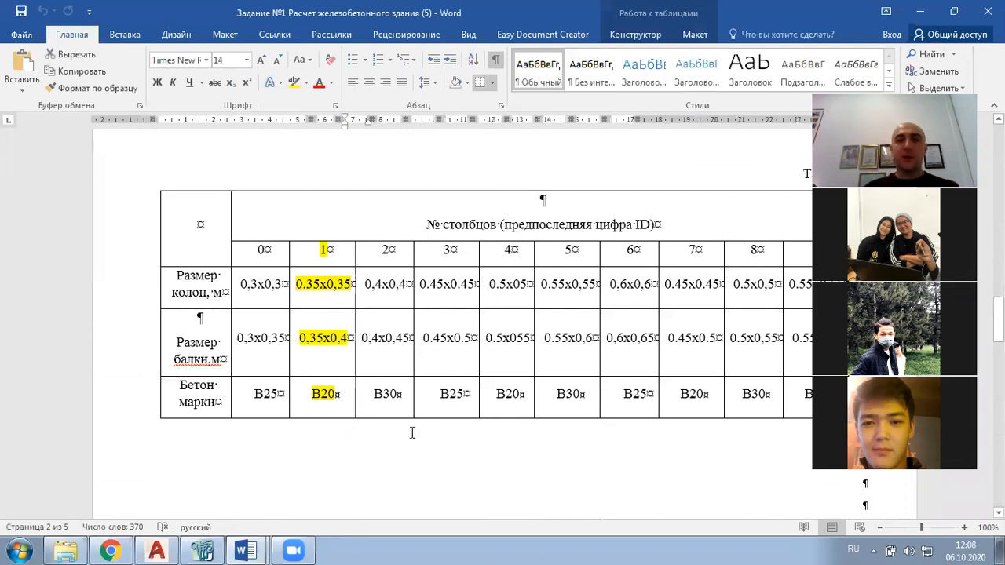
scroll(368, 392, "down", 15)
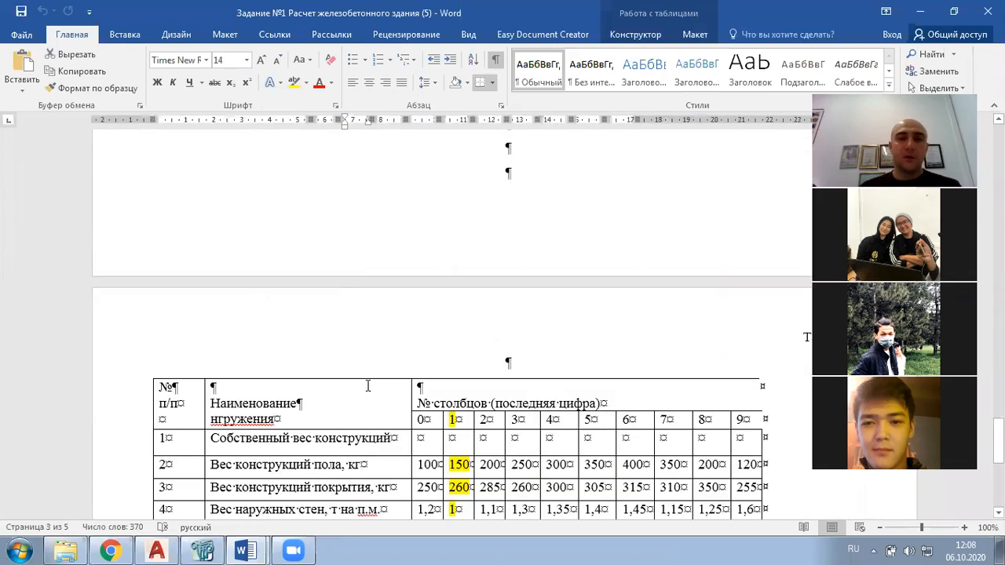
scroll(367, 386, "down", 5)
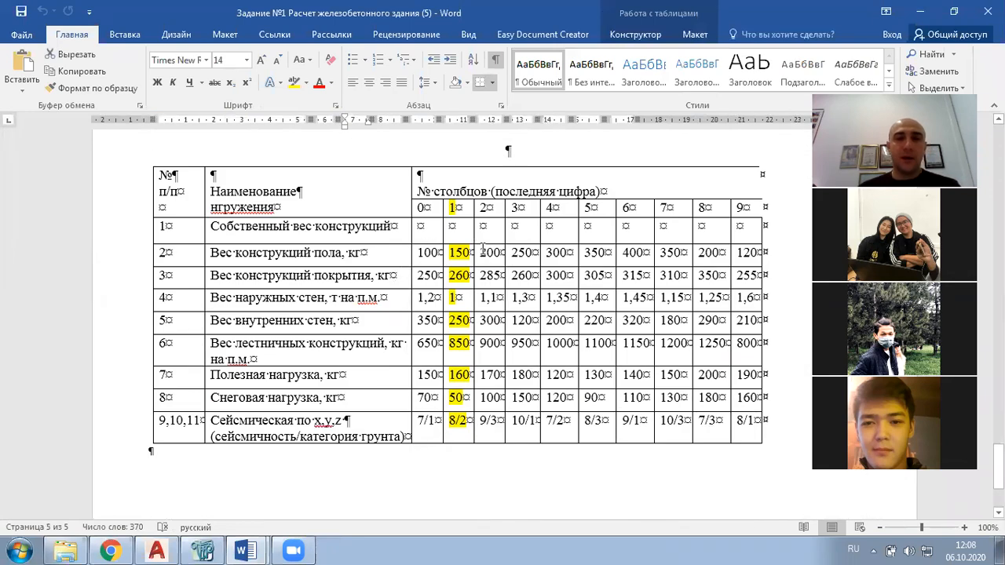
left_click_drag(459, 252, 463, 424)
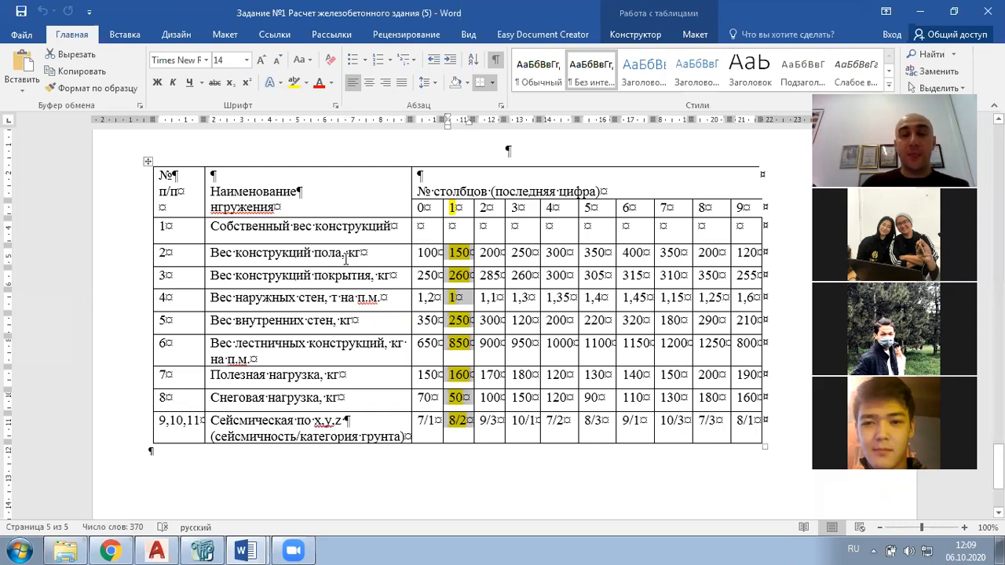
left_click(202, 551)
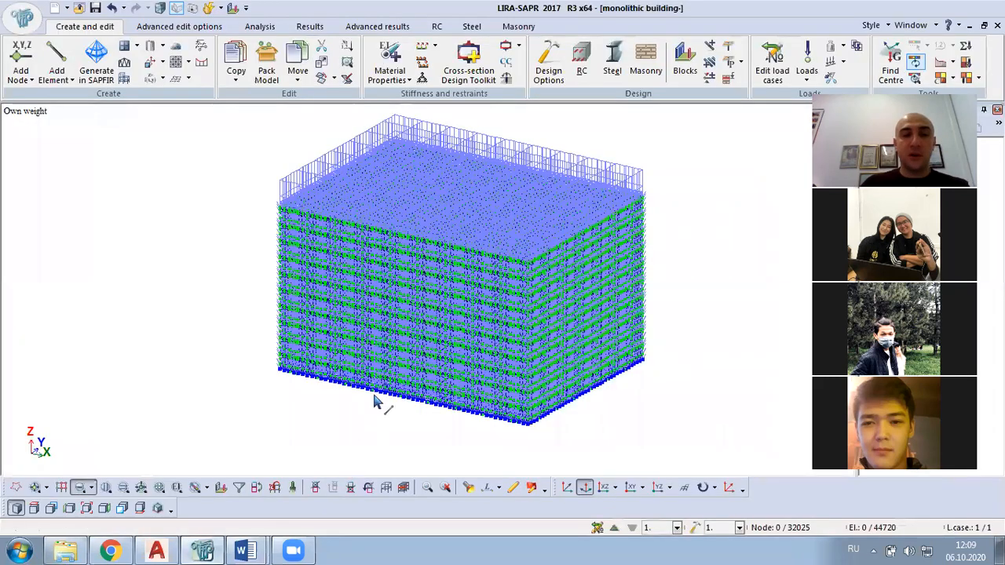
scroll(385, 416, "down", 1)
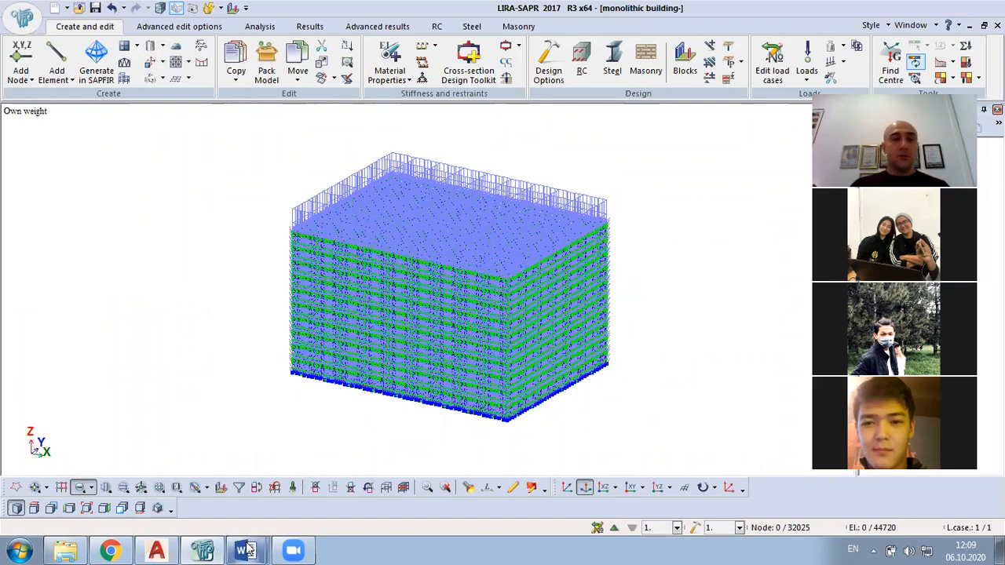
Switch back to the Word assignment and examine the load names in the load table, marking "Вес конструкций пола" in row 2.
mouse_move(248, 549)
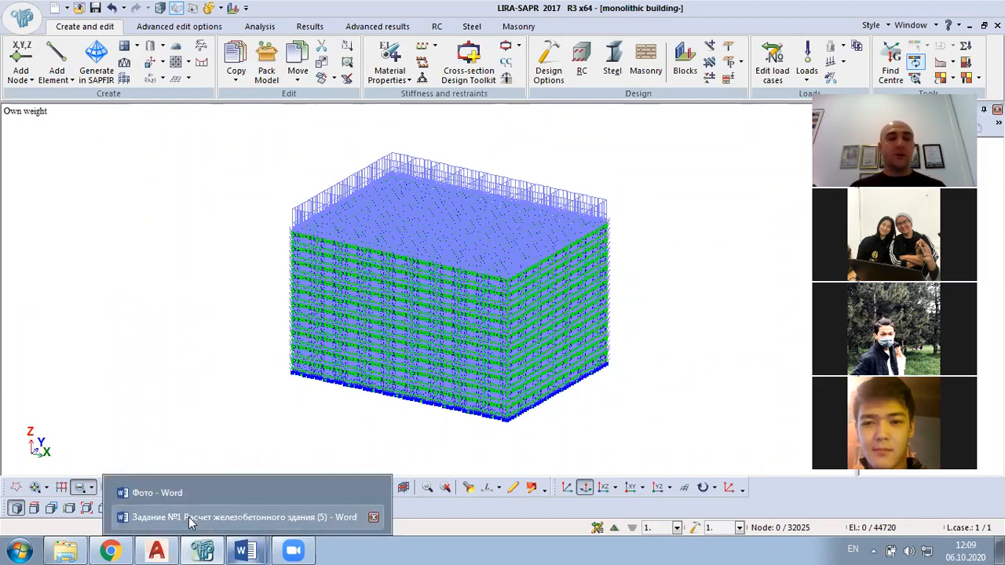
left_click(188, 520)
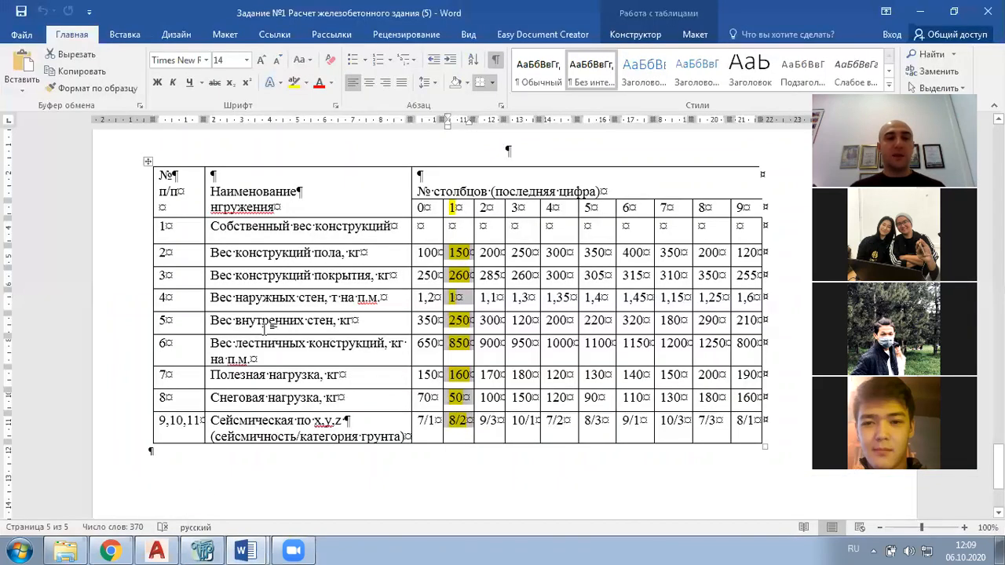
left_click_drag(280, 252, 286, 431)
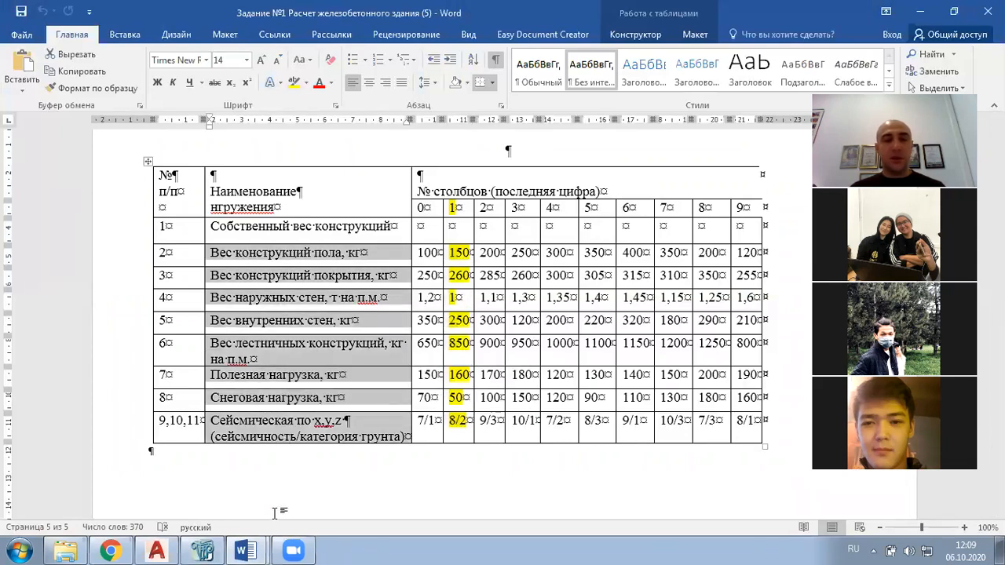
mouse_move(219, 539)
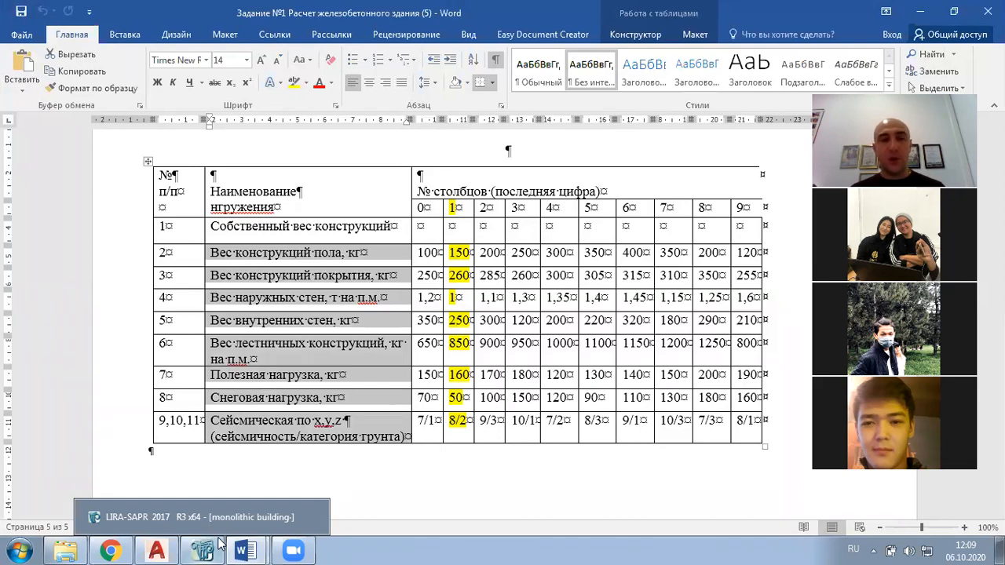
left_click(340, 252)
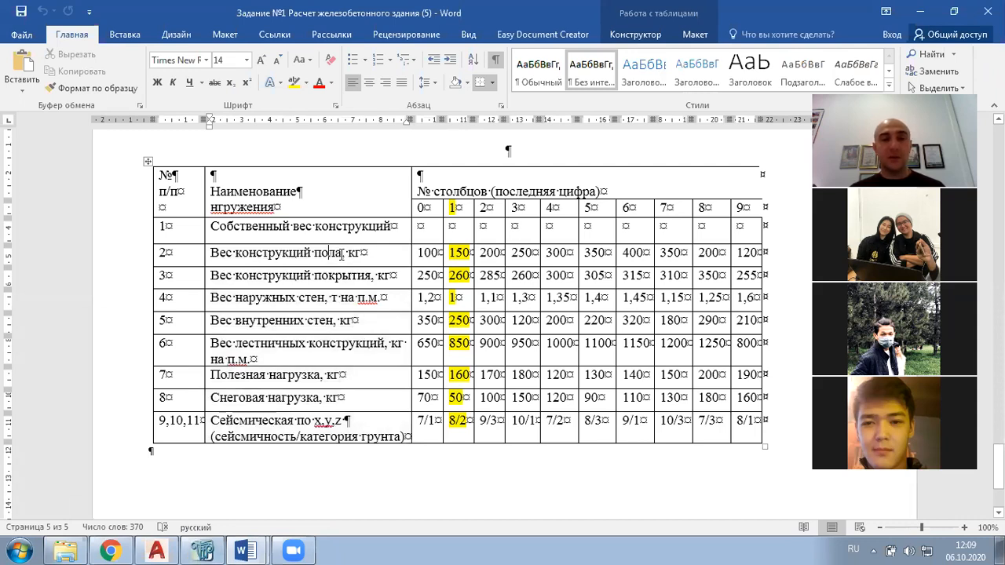
left_click_drag(343, 255, 211, 252)
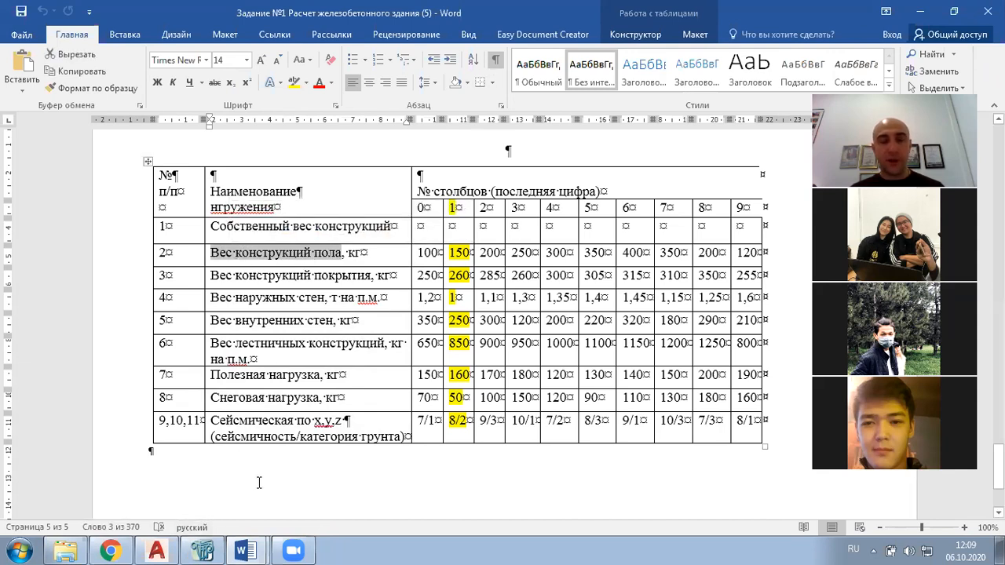
Switch to LIRA-SAPR and add a second load case, entering "Own weight of floor" as its name.
left_click(206, 550)
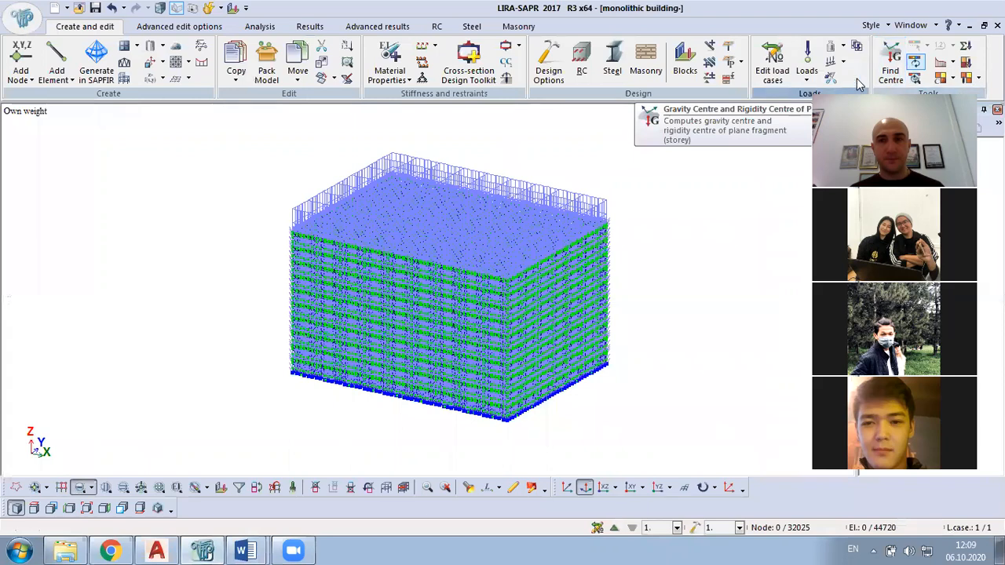
left_click(773, 61)
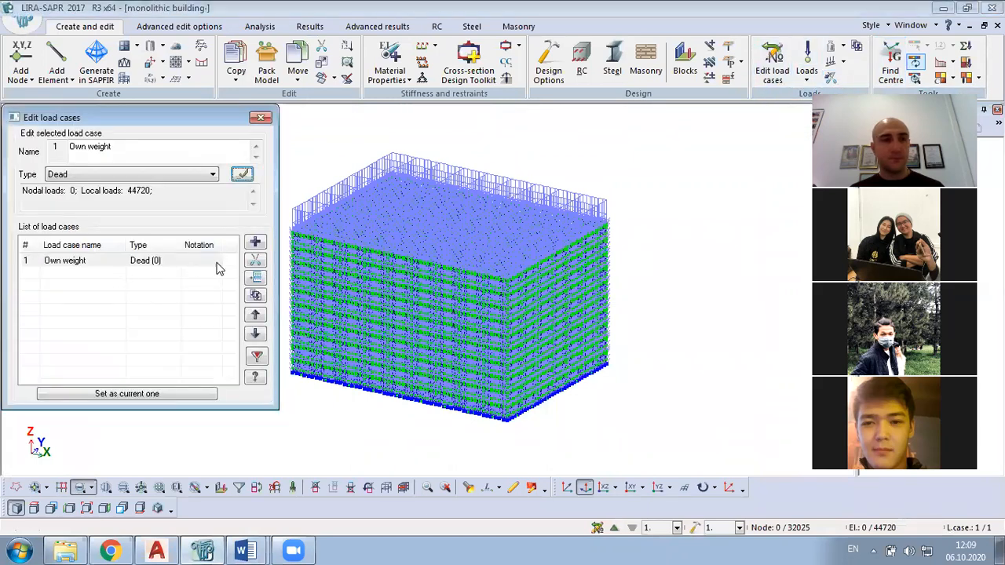
left_click(254, 242)
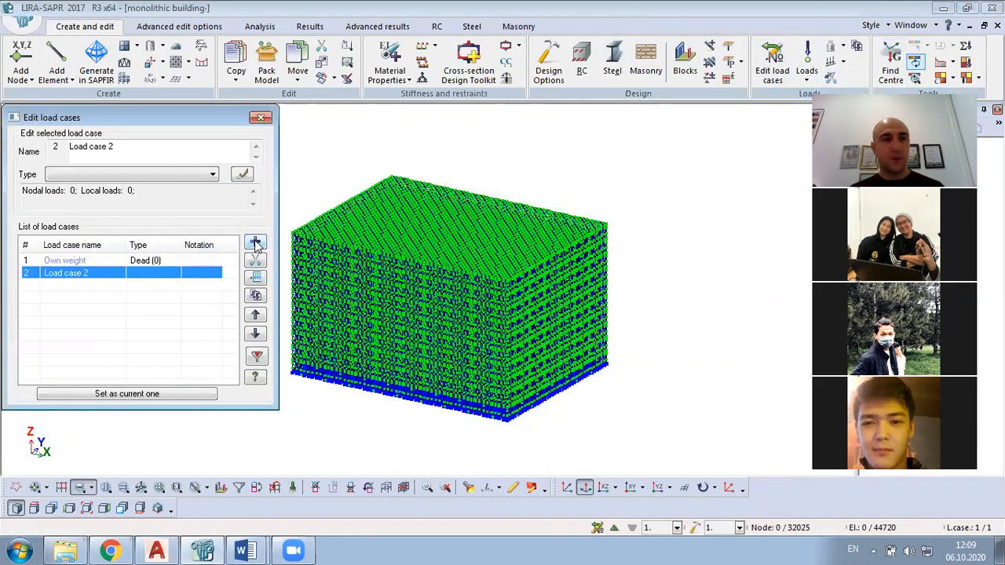
left_click(150, 147)
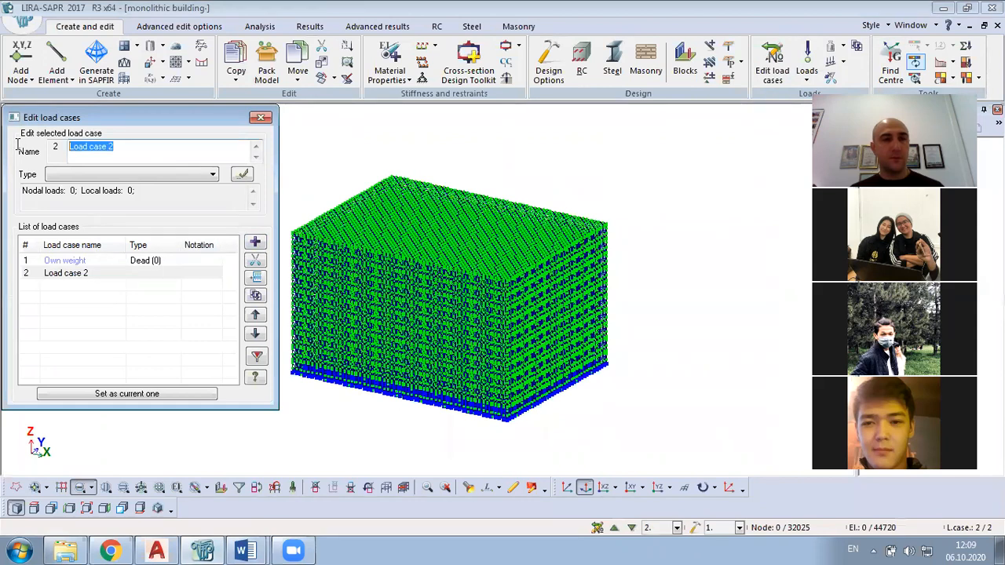
left_click(77, 262)
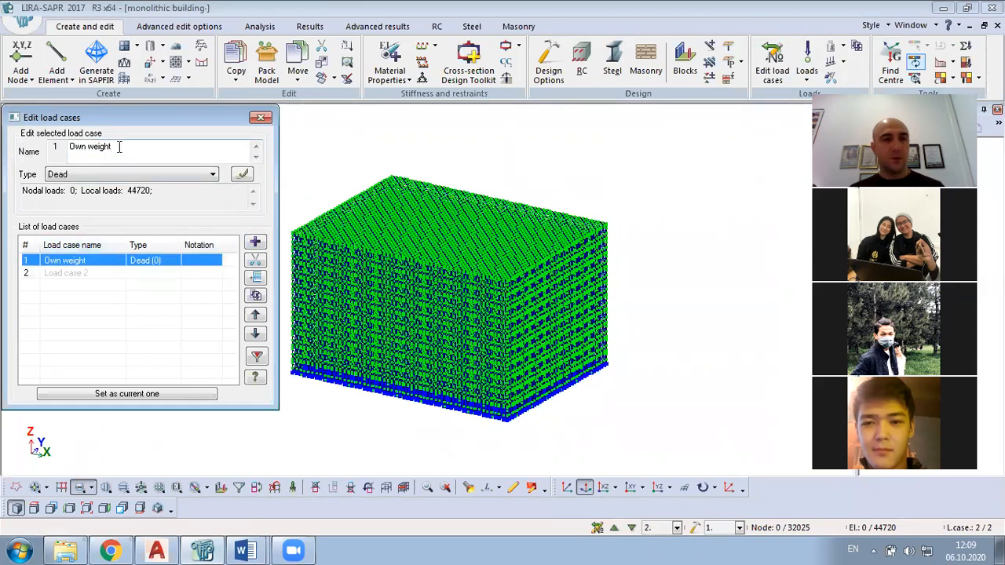
left_click(63, 272)
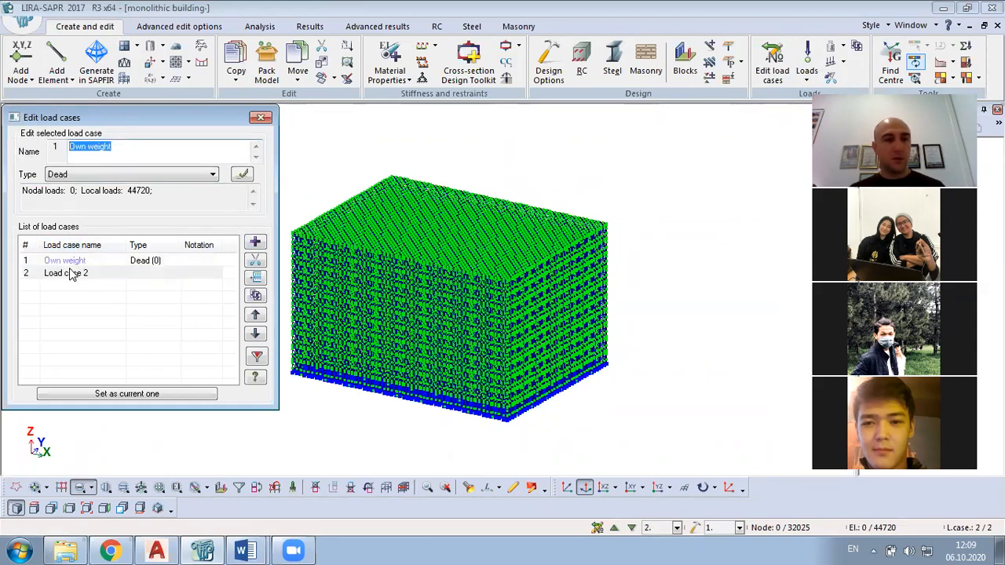
left_click(110, 146)
type("Own weight")
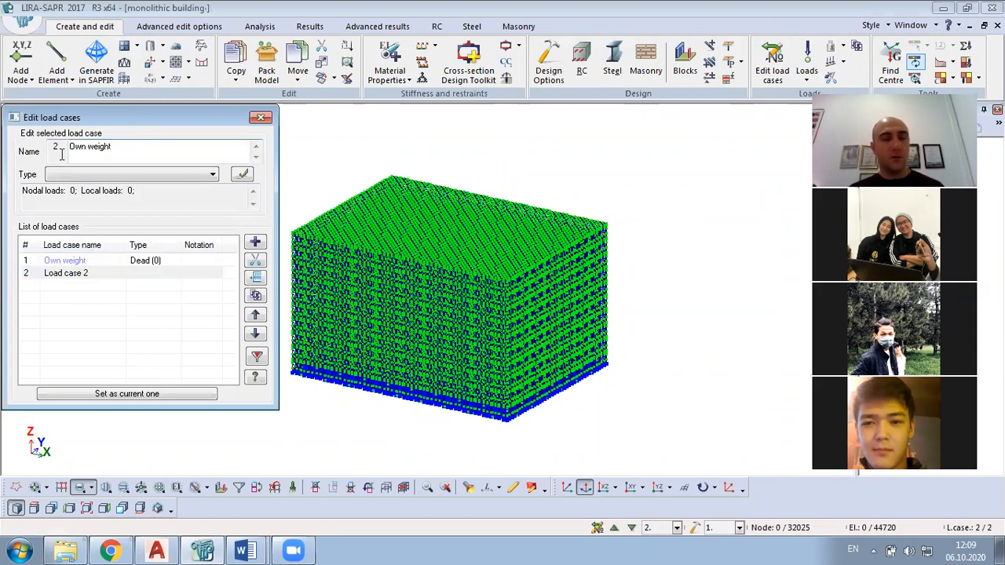
type("of")
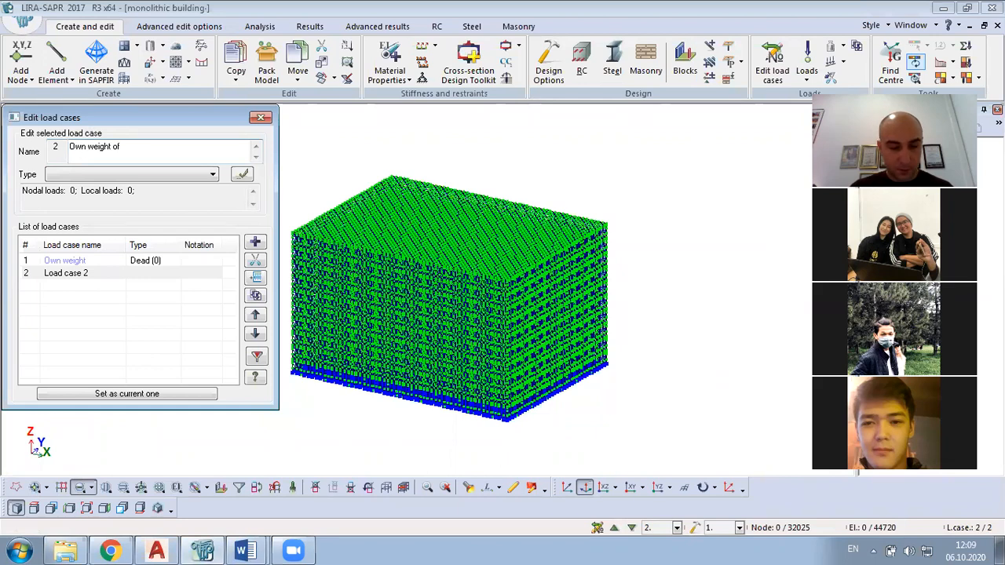
type(" floor")
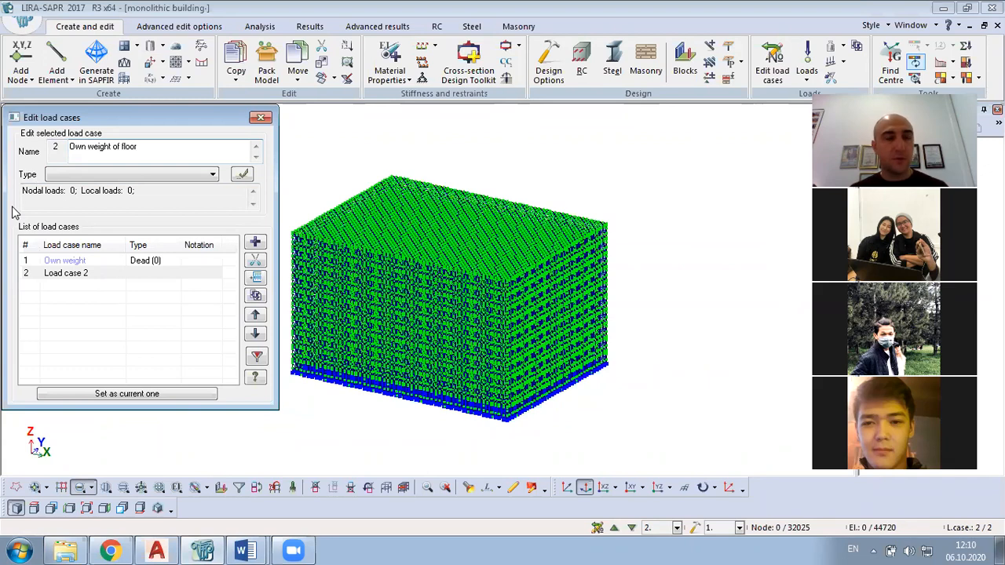
Assign the Live temp. / Live type to the floor weight load case, apply it, and finish editing load cases.
left_click(95, 178)
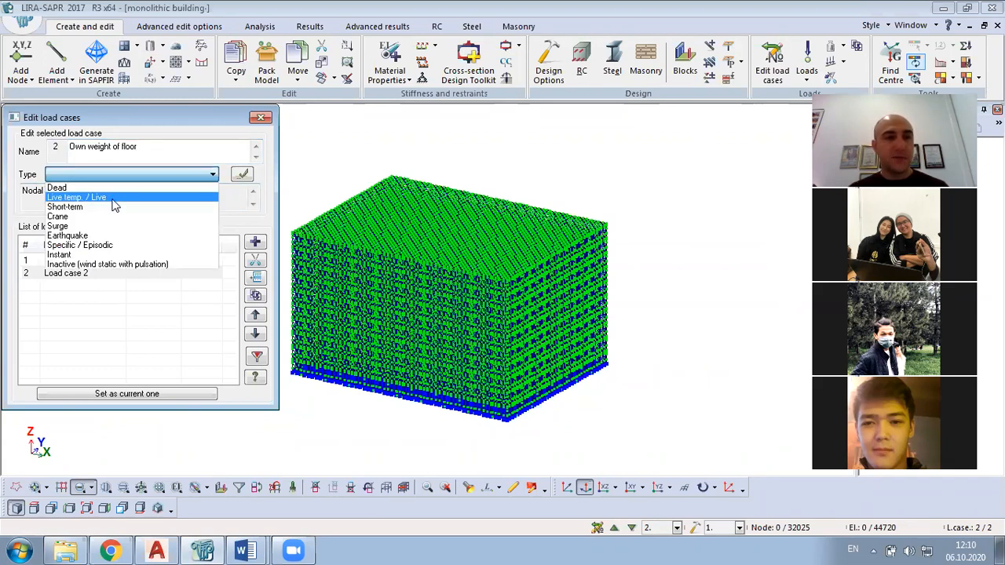
left_click(115, 200)
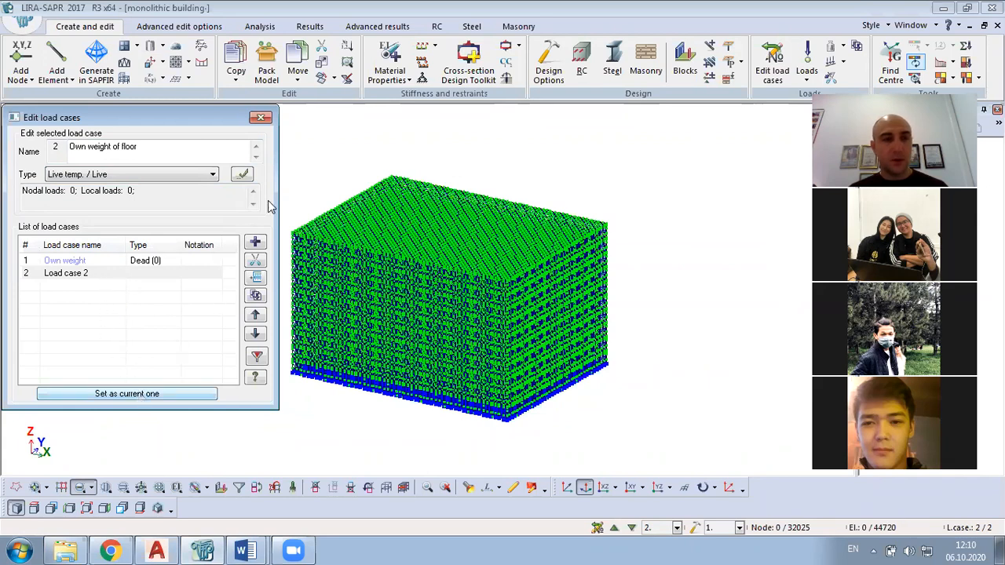
left_click(242, 174)
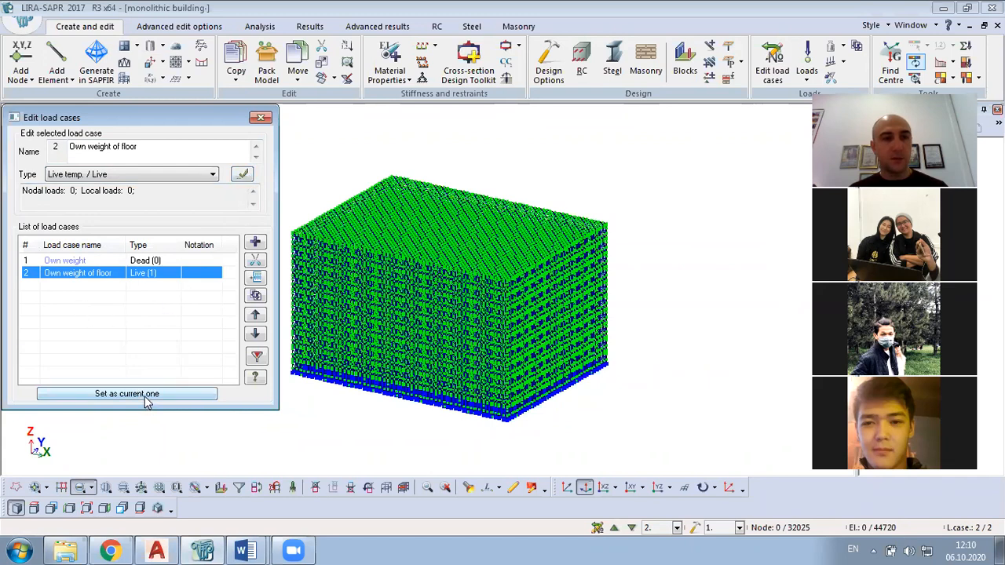
left_click(261, 118)
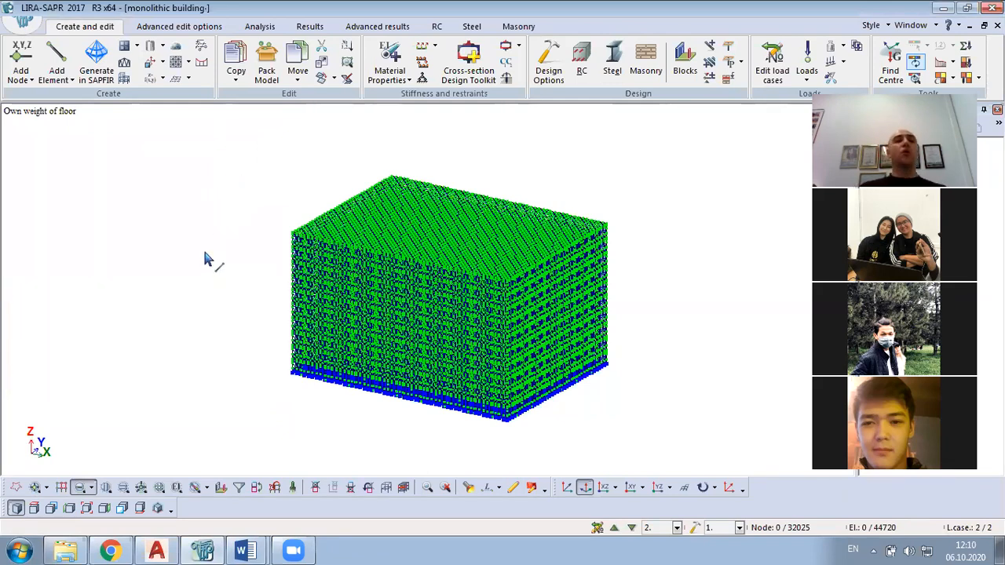
Filter elements by stiffness 3. Plate H 15 (Slab), isolate them as a fragment, and reselect all the isolated slabs.
middle_click_drag(87, 219, 162, 183)
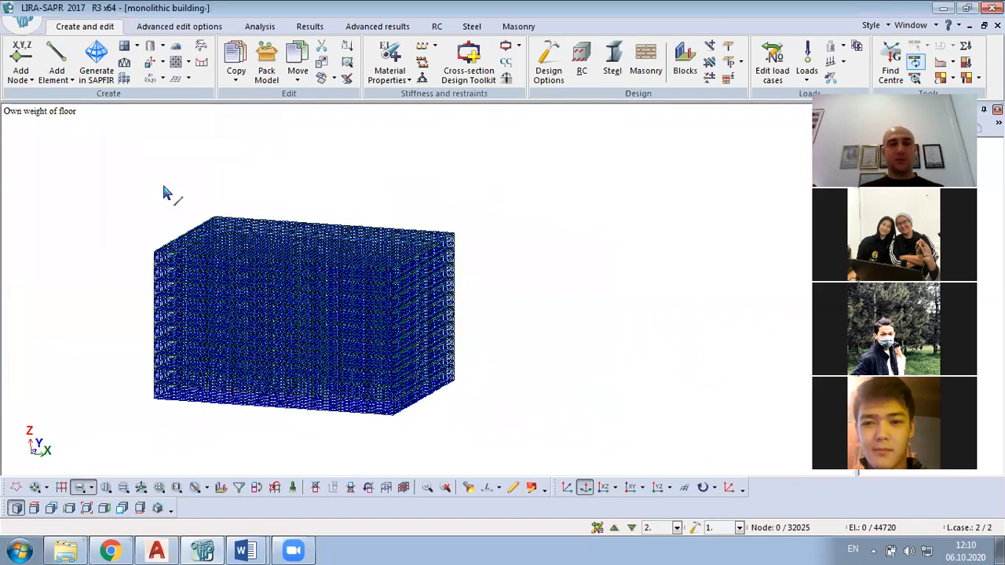
middle_click_drag(132, 258, 196, 219)
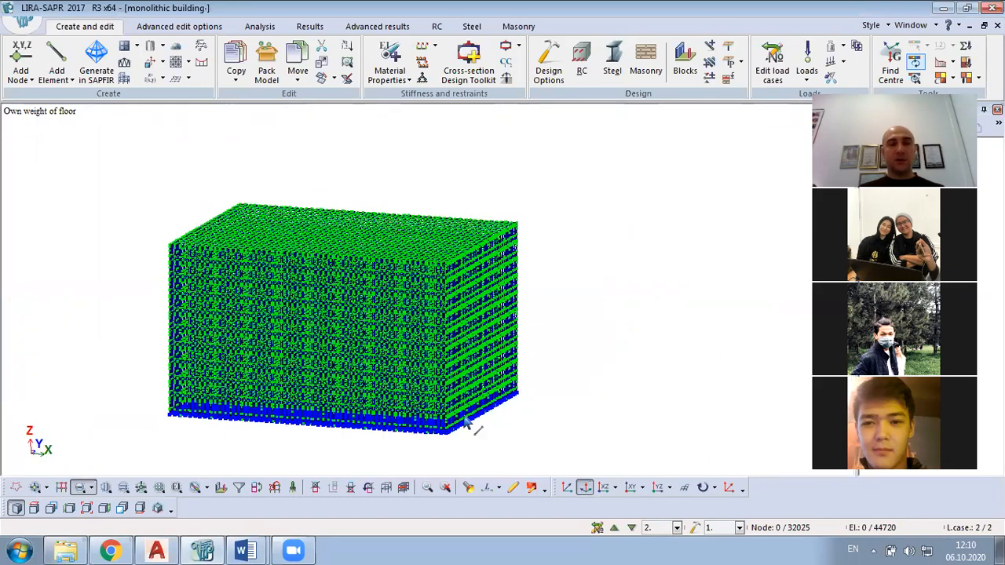
mouse_move(377, 245)
middle_mouse_down()
mouse_move(419, 206)
mouse_move(412, 253)
mouse_move(422, 261)
mouse_move(412, 220)
mouse_move(386, 213)
mouse_move(343, 243)
mouse_move(406, 264)
mouse_move(400, 249)
middle_mouse_up()
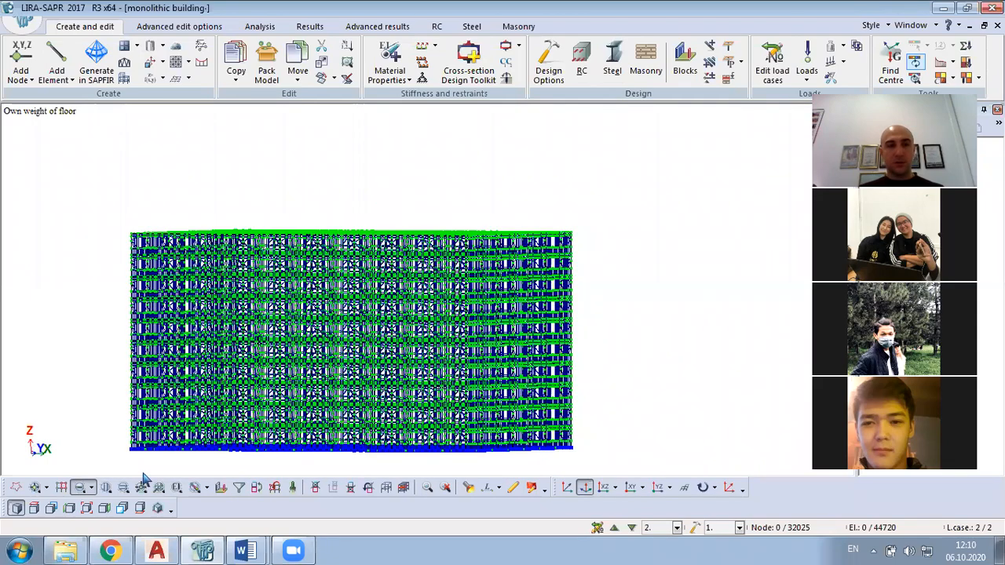
left_click(238, 487)
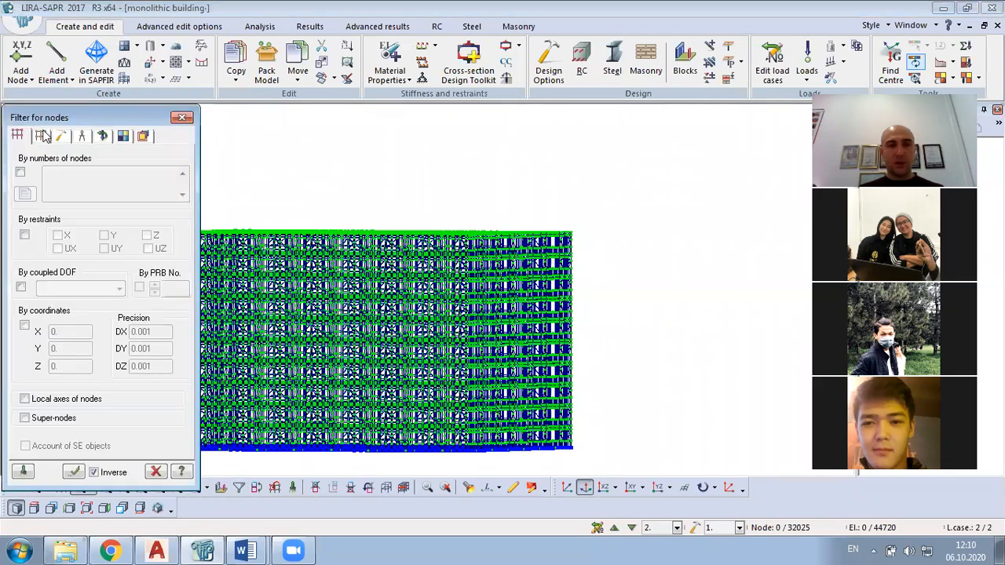
left_click(25, 282)
left_click(89, 284)
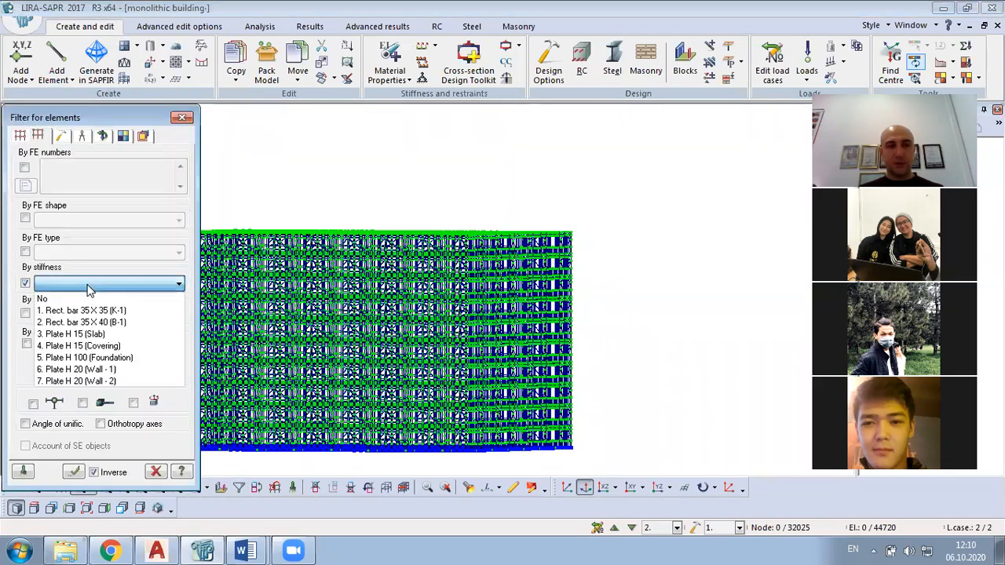
left_click(124, 334)
left_click(73, 471)
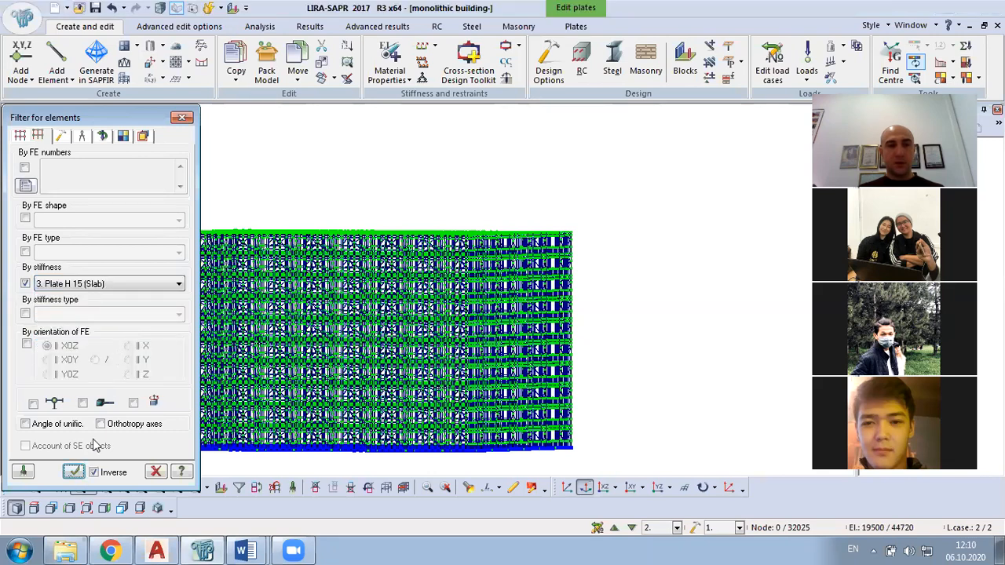
right_click(307, 160)
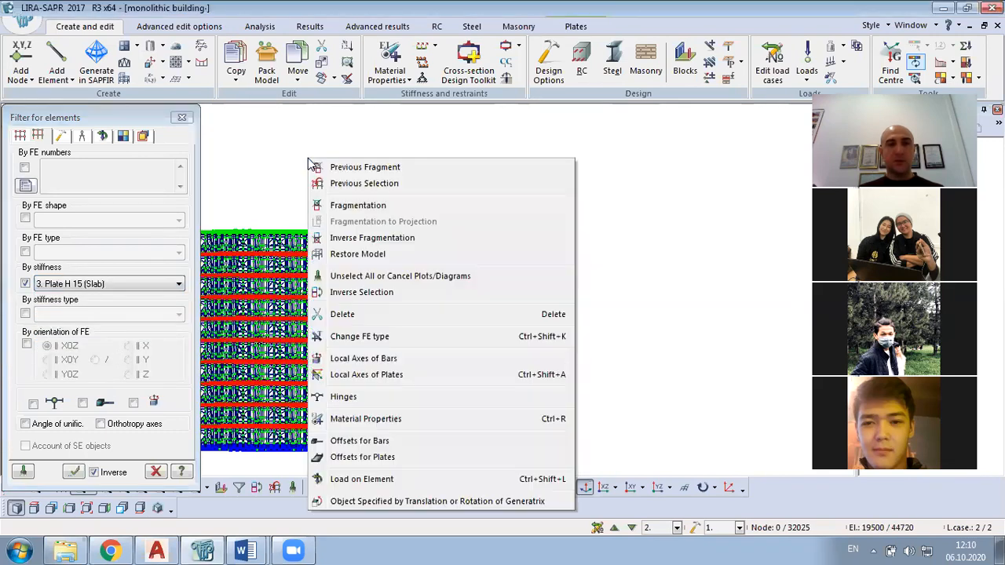
left_click(364, 207)
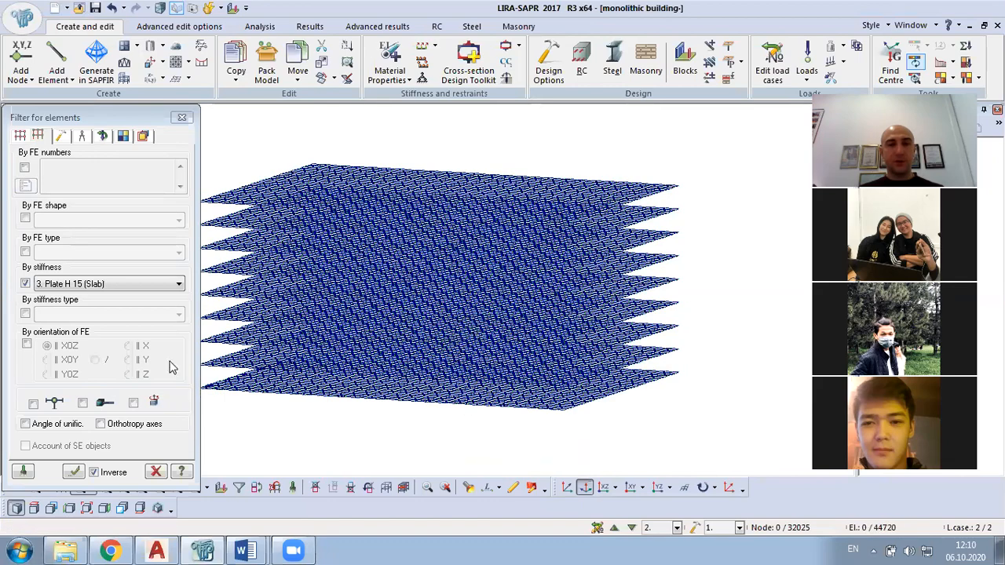
left_click(73, 471)
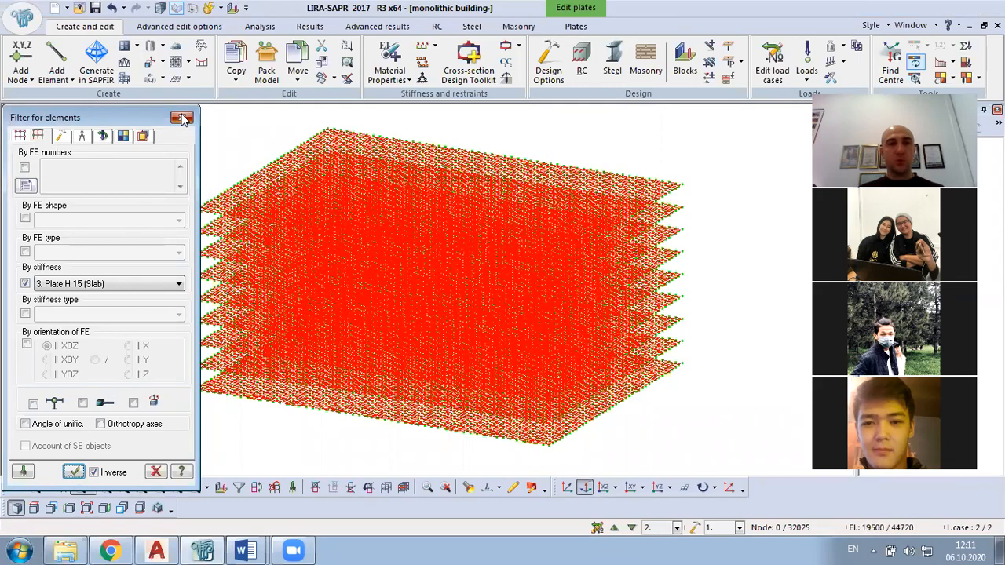
left_click(182, 117)
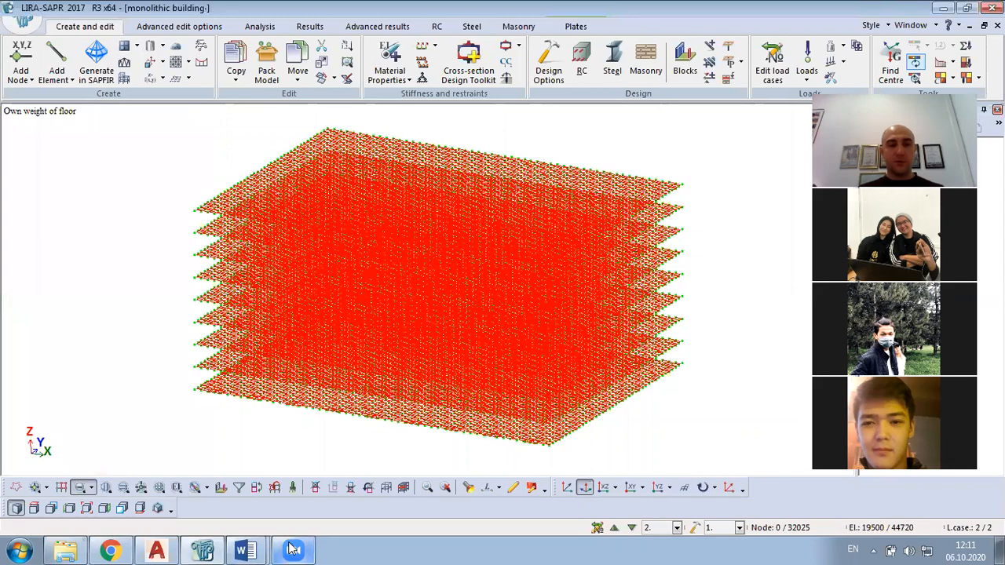
Check the column 1 floor structure weight in the Word assignment's load table, and return to the LIRA-SAPR model.
left_click(246, 549)
left_click(196, 516)
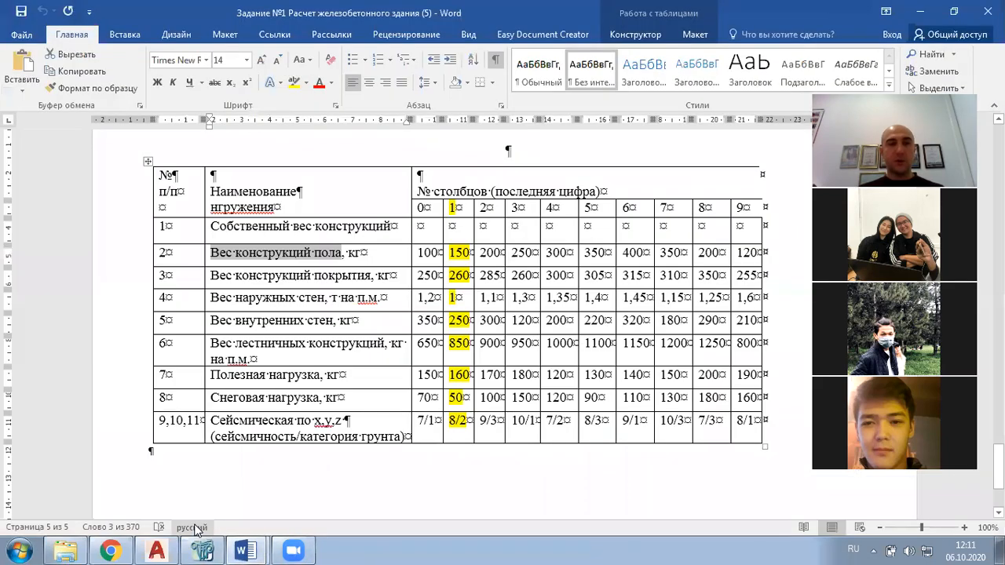
left_click(917, 12)
scroll(312, 252, "down", 3)
middle_click_drag(312, 250, 366, 295)
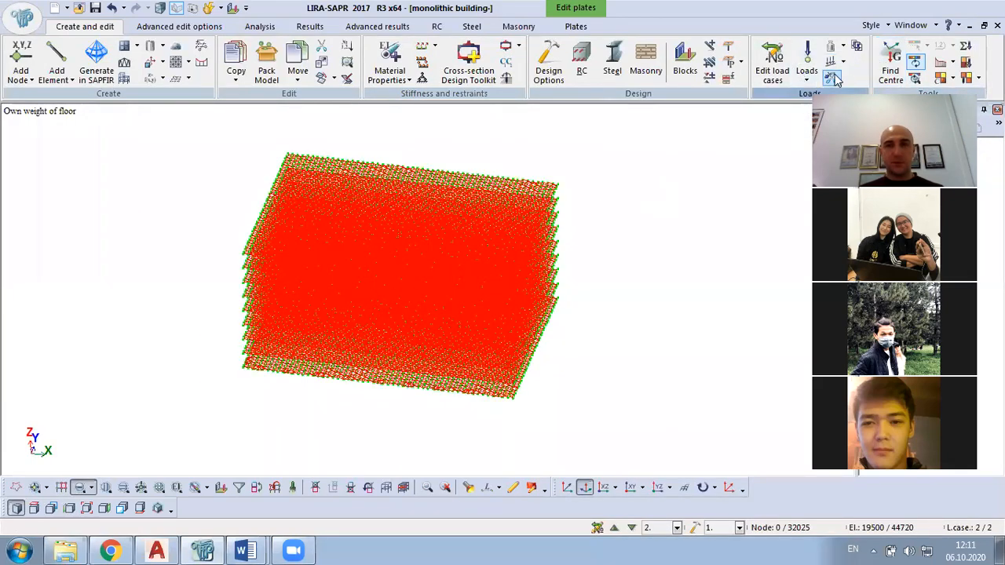
Apply a uniformly distributed plate load of 0.15 t/m2 in global Z to the selected floor slabs.
left_click(806, 75)
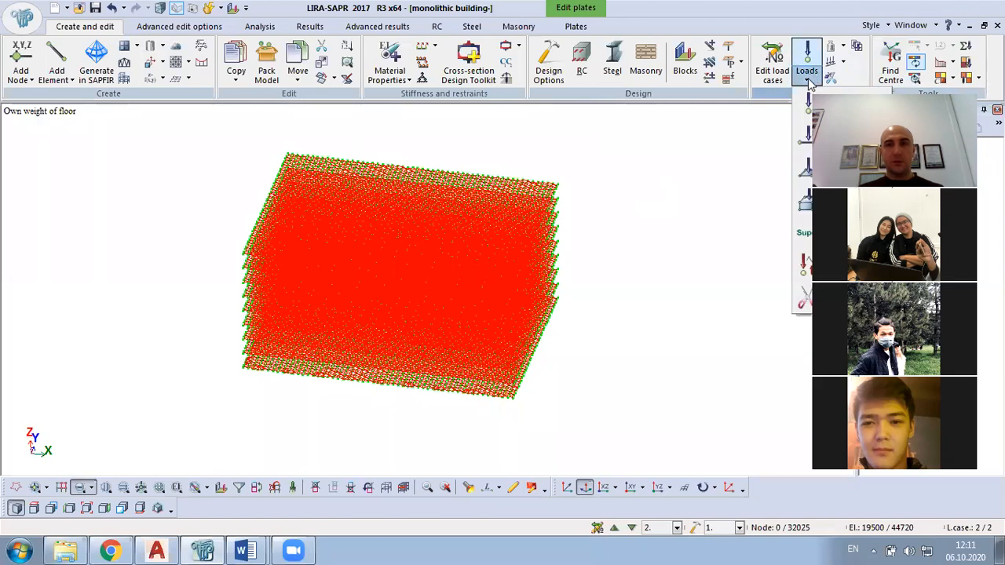
left_click(805, 179)
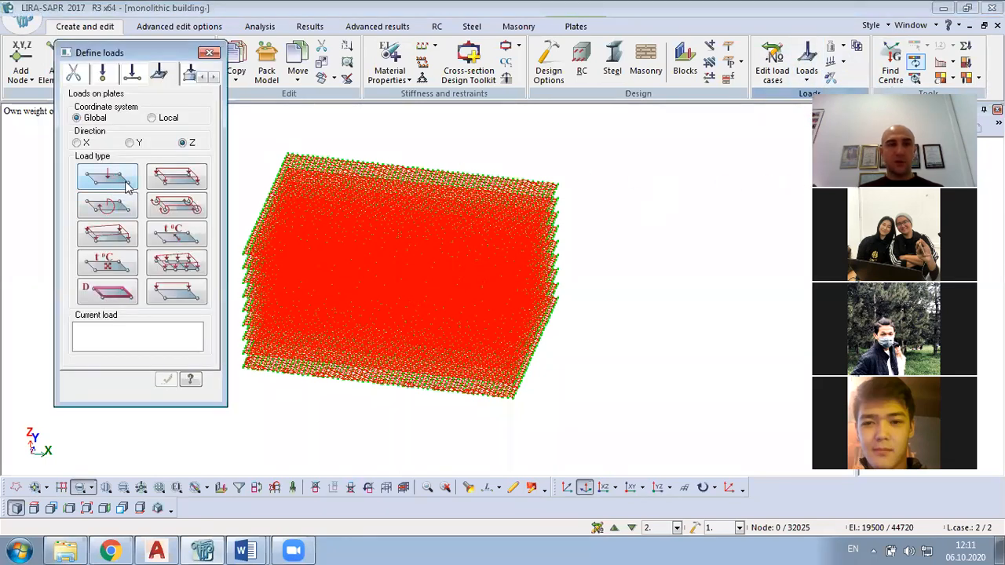
left_click(176, 180)
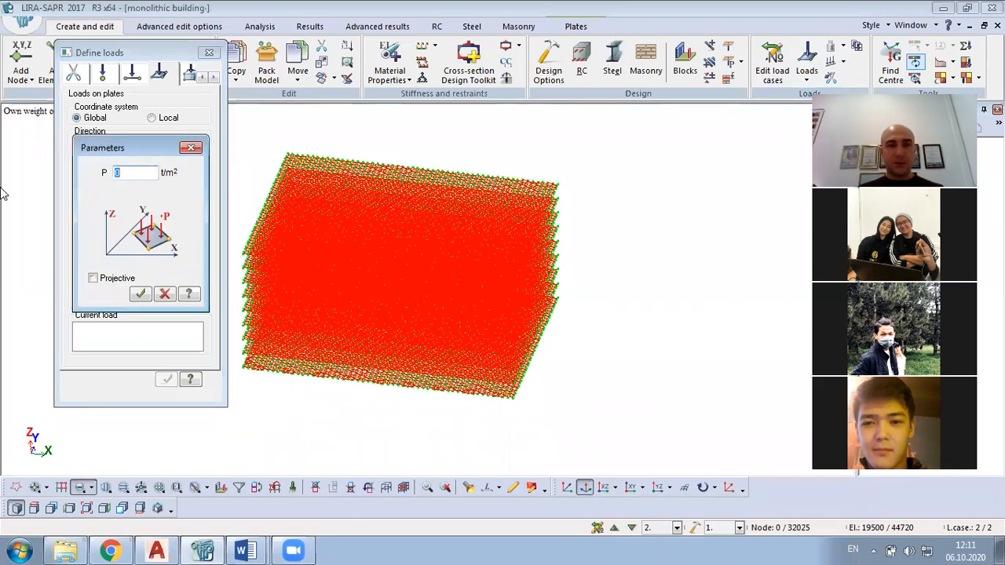
type("0.15")
key("BackSpace")
key("BackSpace")
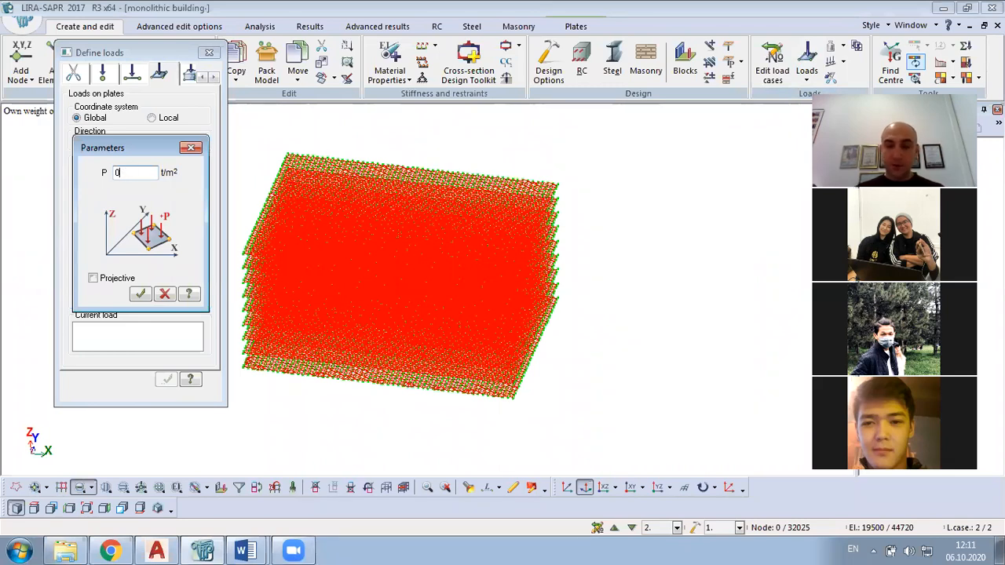
type(".15")
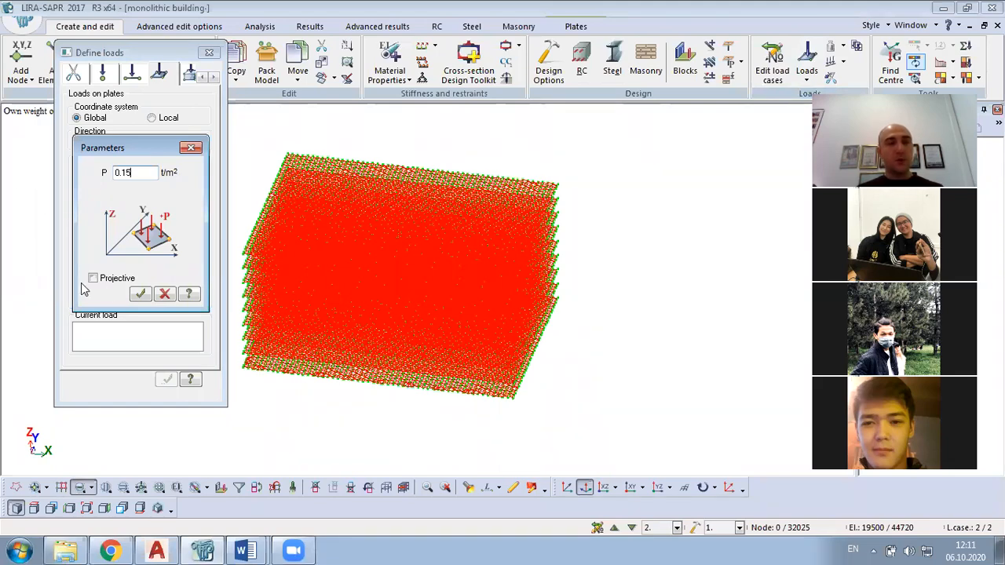
left_click(139, 295)
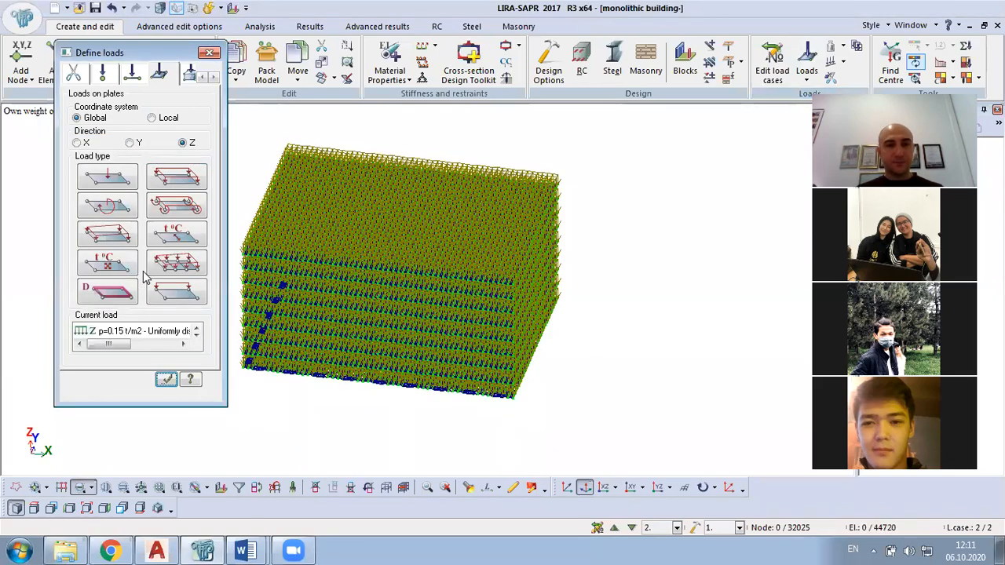
Restore the full building model from the slab fragment and finish defining loads.
left_click_drag(577, 264, 527, 142)
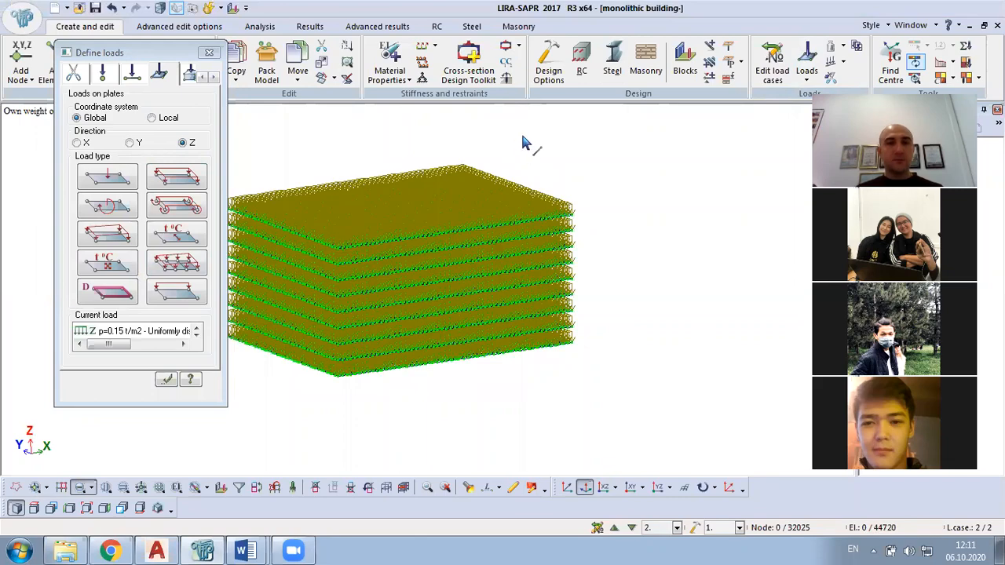
right_click(525, 138)
left_click(594, 260)
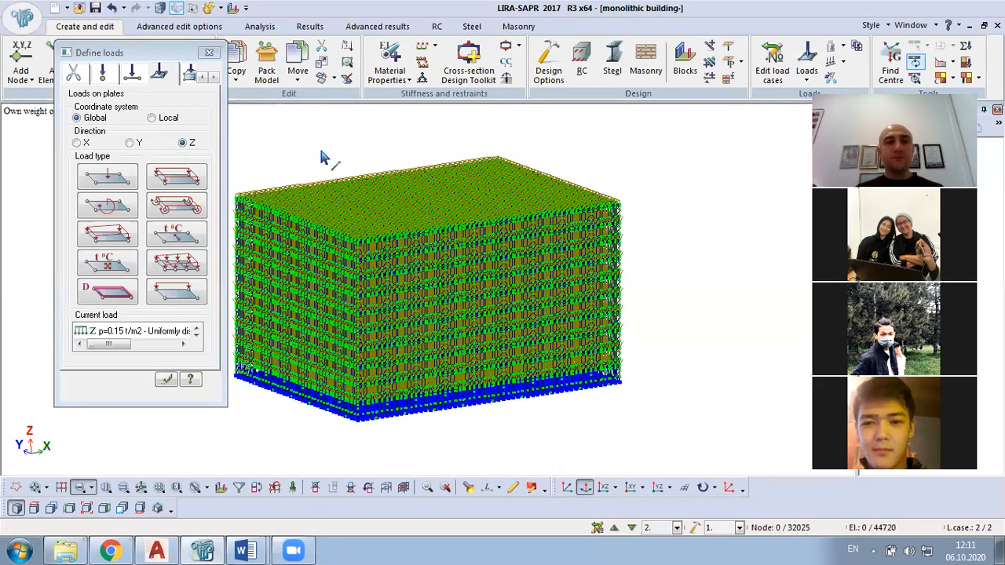
left_click(209, 52)
Check the covering structure row of the load table in the Word assignment, and return to the LIRA-SAPR model.
mouse_move(245, 550)
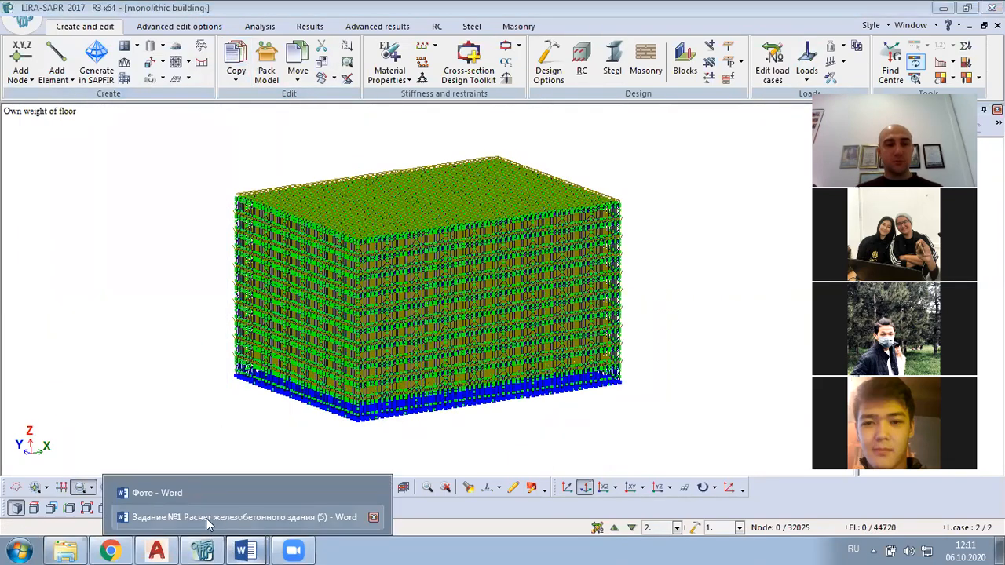
left_click(212, 518)
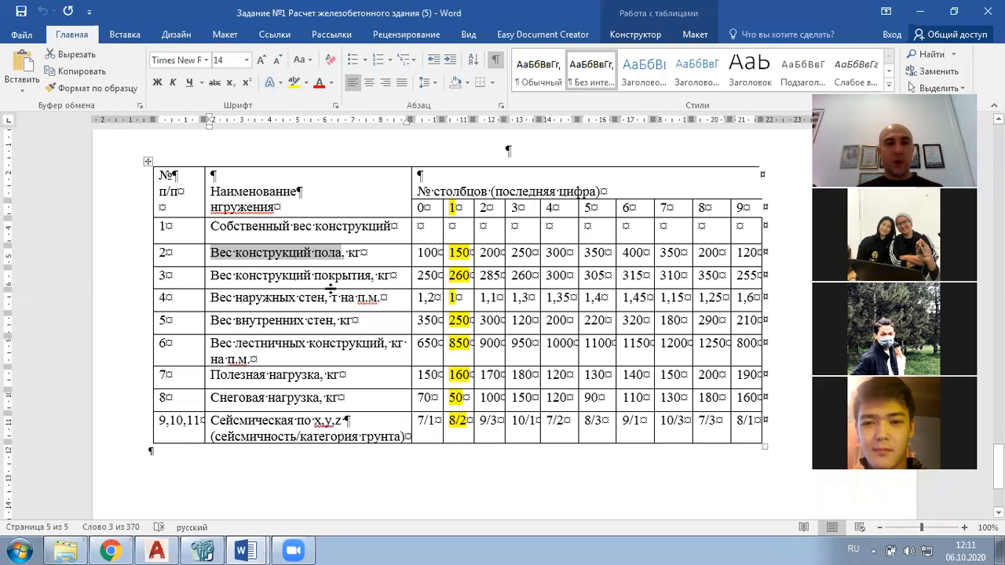
left_click(921, 11)
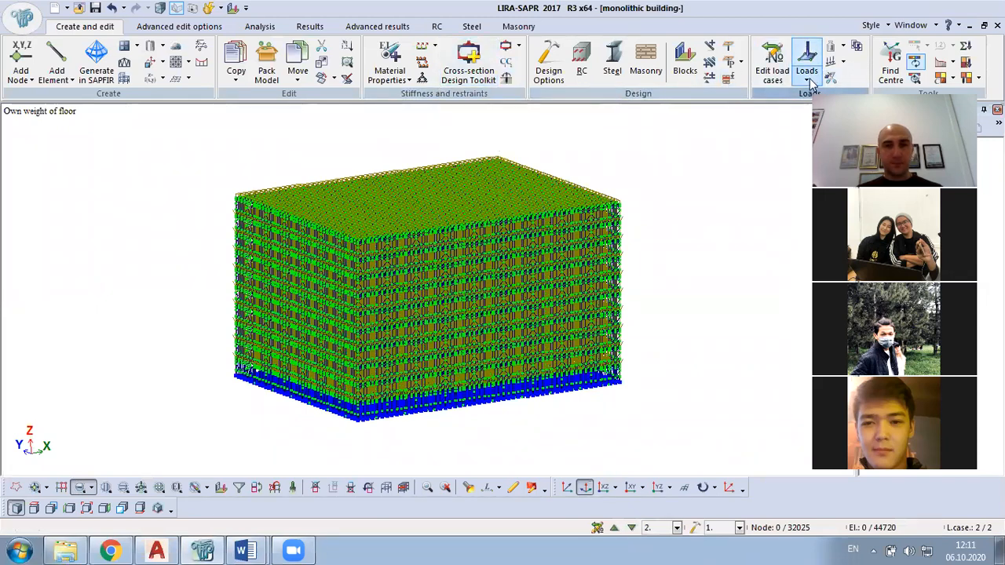
Add load case 3 and enter the name Own weight of covering, reusing the name text of load case 2.
left_click(773, 69)
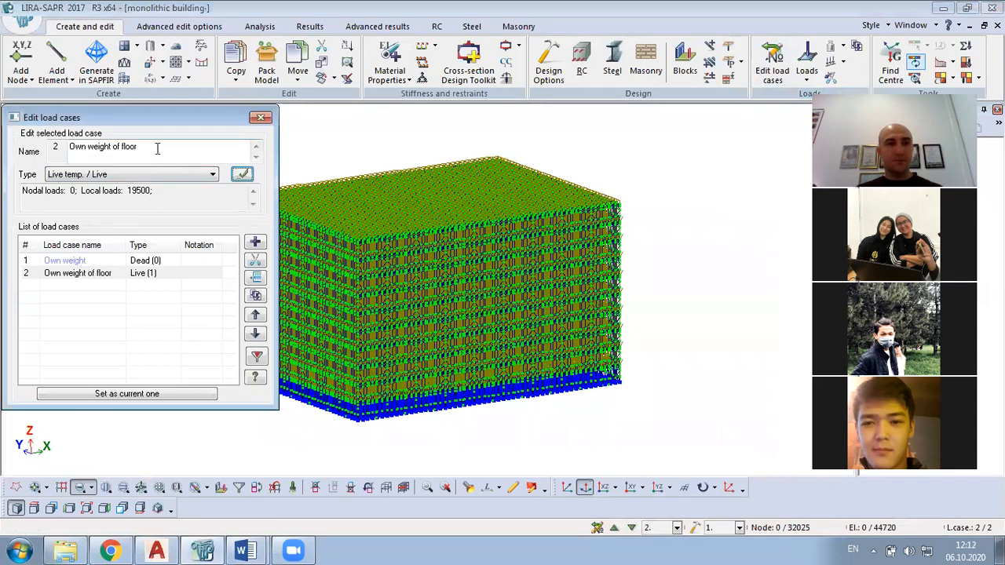
left_click_drag(158, 149, 71, 146)
key("ctrl+c")
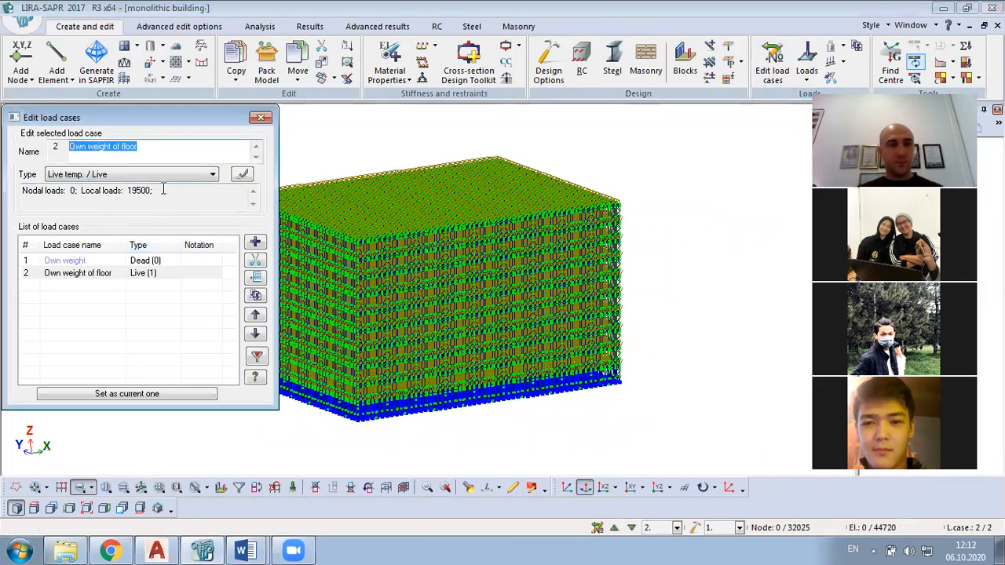
left_click(254, 241)
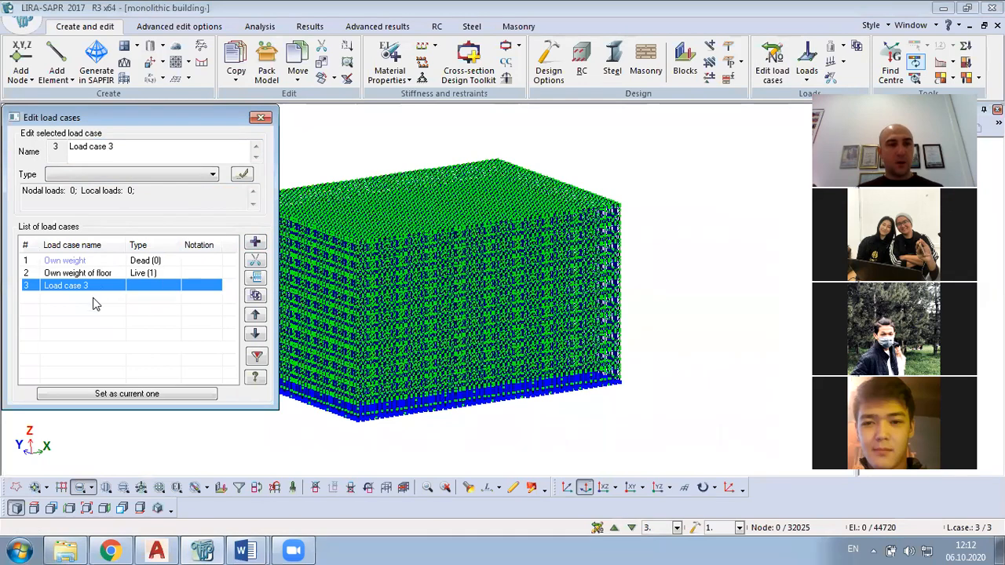
left_click(134, 149)
key("ctrl+v")
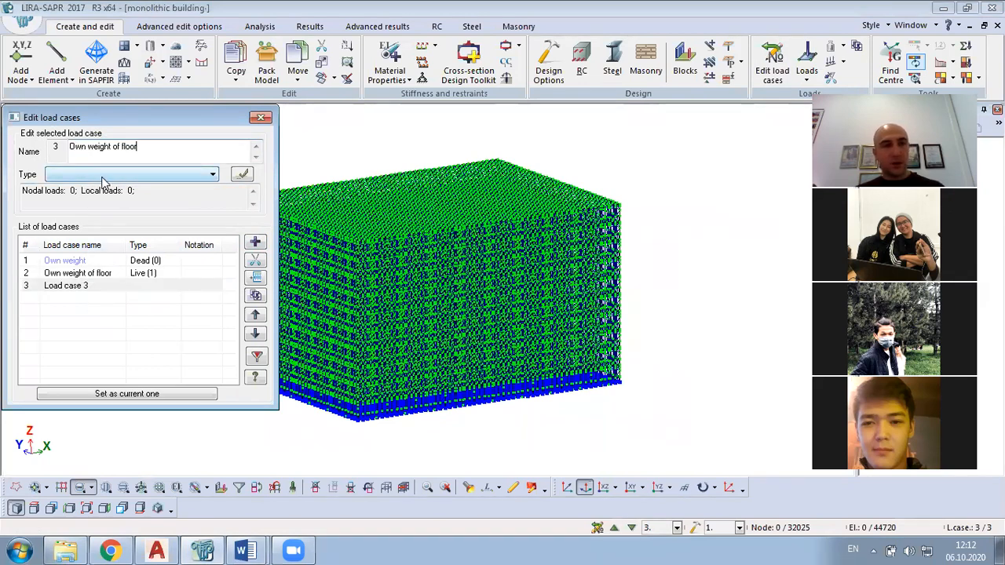
key("BackSpace")
key("BackSpace")
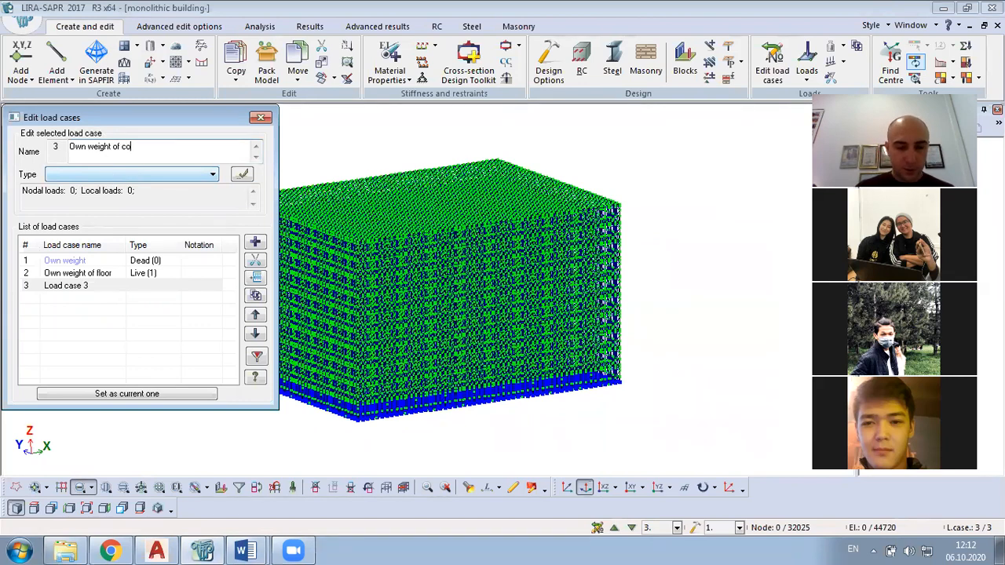
type("covering")
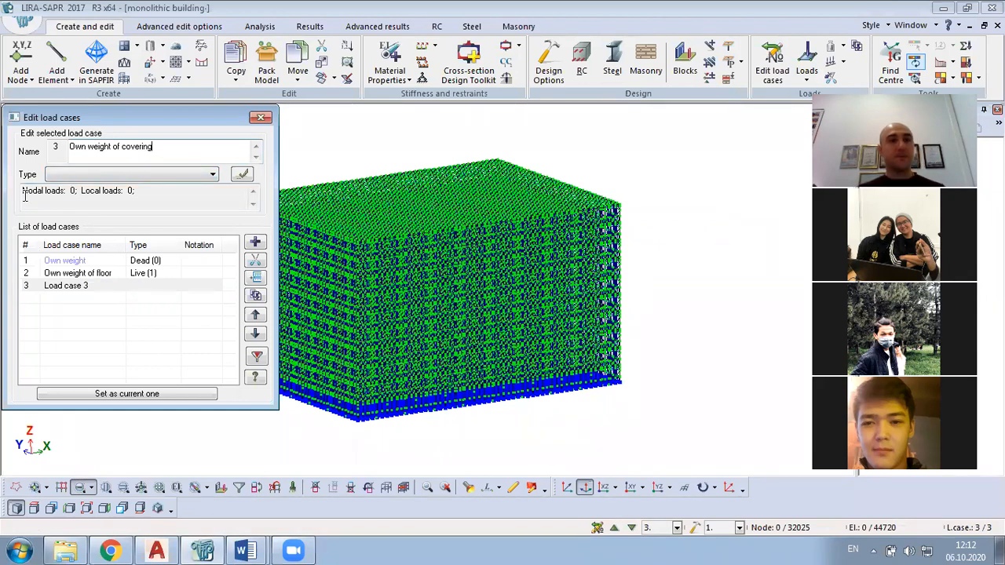
Set load case 3 to type Live temp. / Live, apply it, and make it the current load case.
left_click(114, 174)
left_click(102, 195)
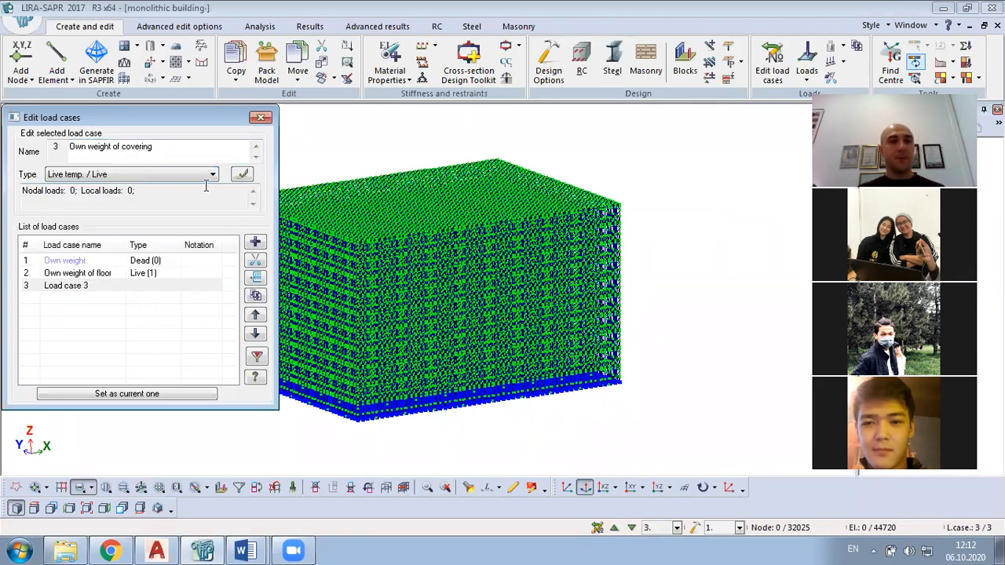
left_click(242, 173)
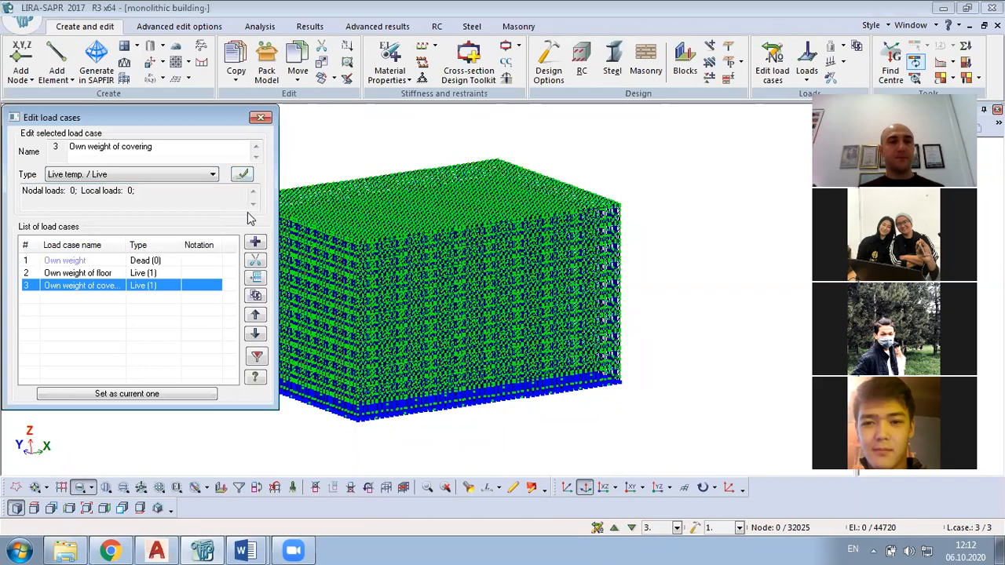
left_click(142, 394)
left_click(261, 117)
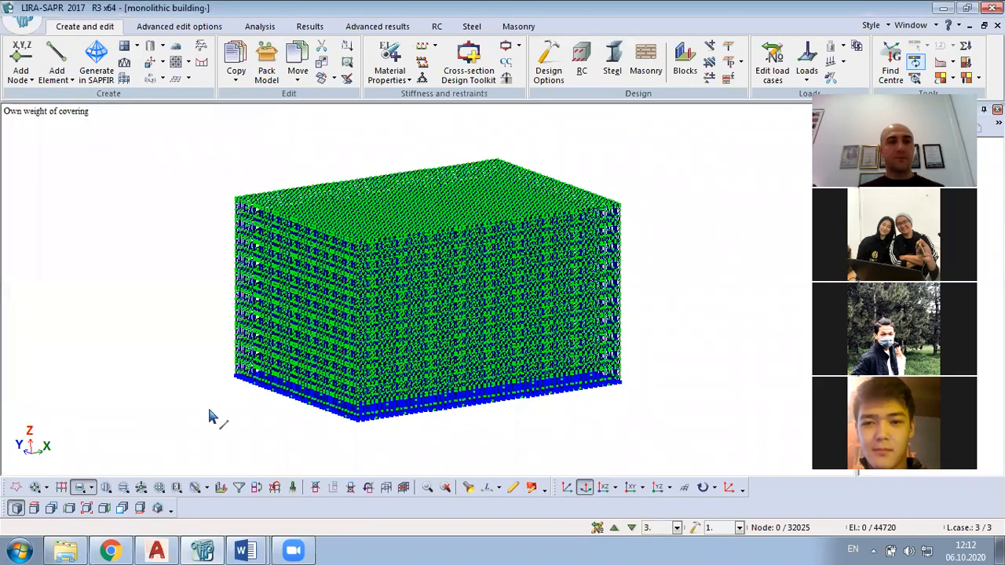
Filter elements by stiffness 4. Plate H 15 (Covering), isolate them as a fragment, and reselect all the isolated plates.
left_click(238, 487)
left_click(38, 136)
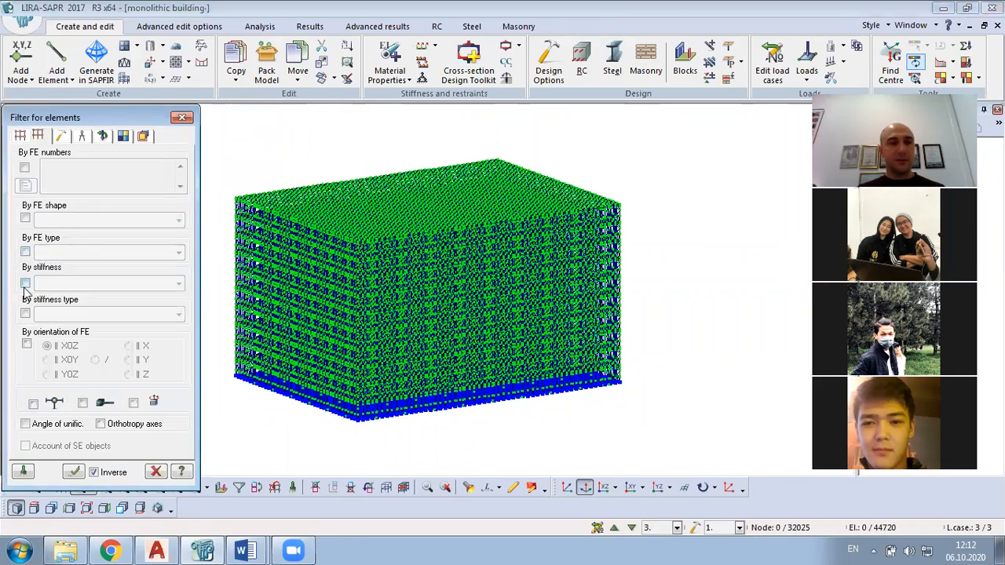
left_click(25, 284)
left_click(50, 285)
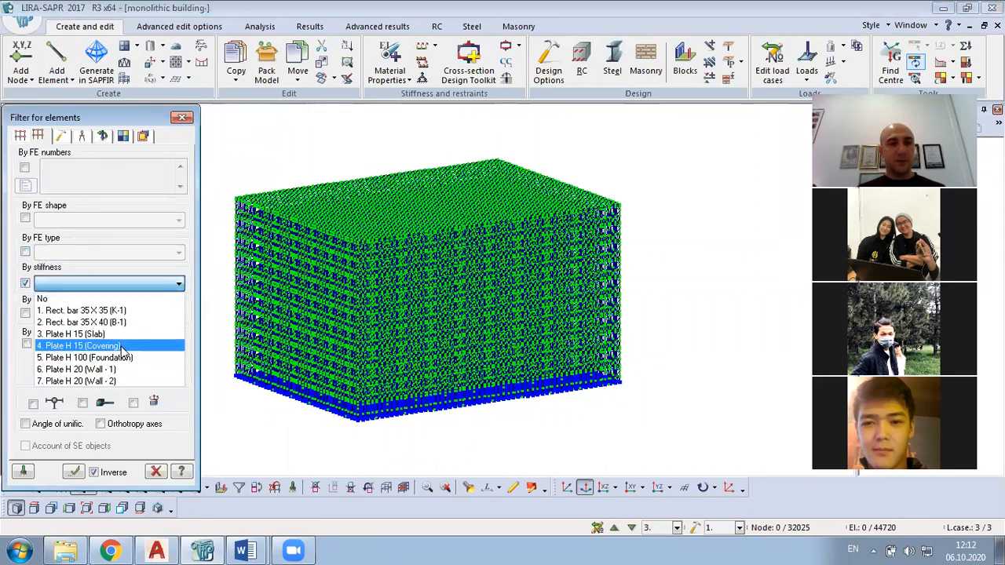
left_click(86, 345)
left_click(73, 471)
right_click(319, 143)
left_click(351, 191)
middle_click_drag(563, 356, 366, 455)
left_click(78, 471)
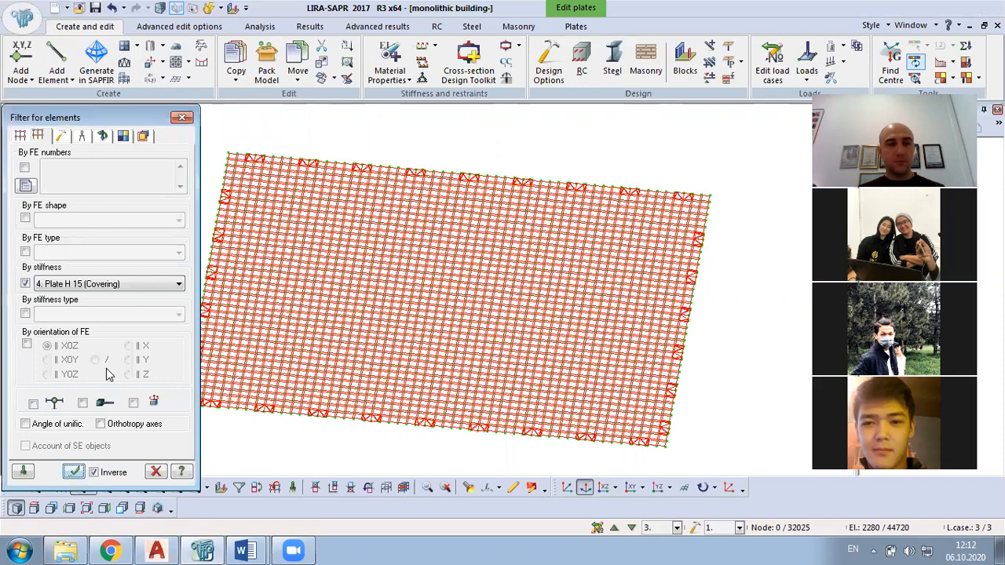
left_click(183, 118)
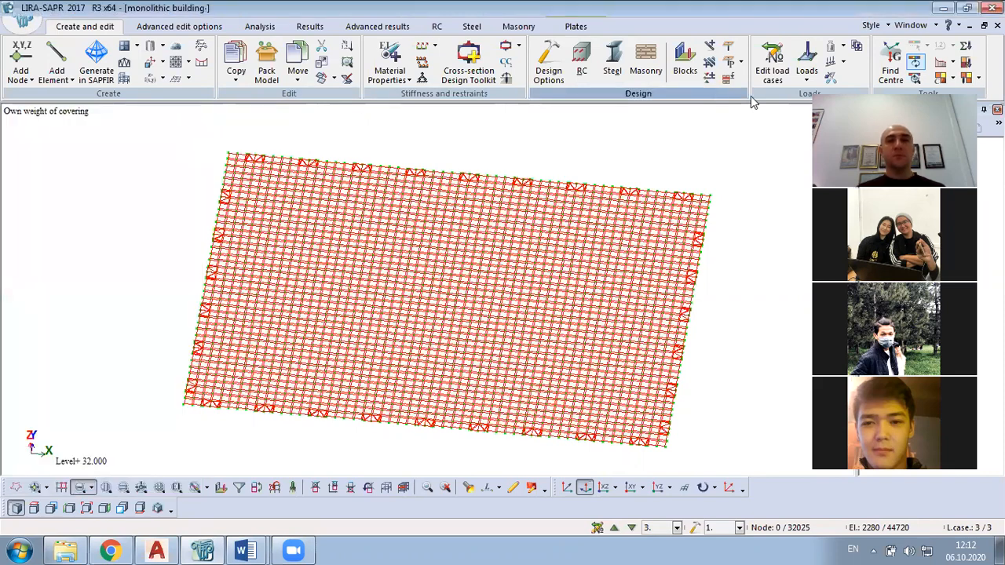
Apply the Word table's column 1 covering weight as a uniformly distributed 0.26 t/m2 global Z load on the selected plates, and restore the full building.
left_click(806, 62)
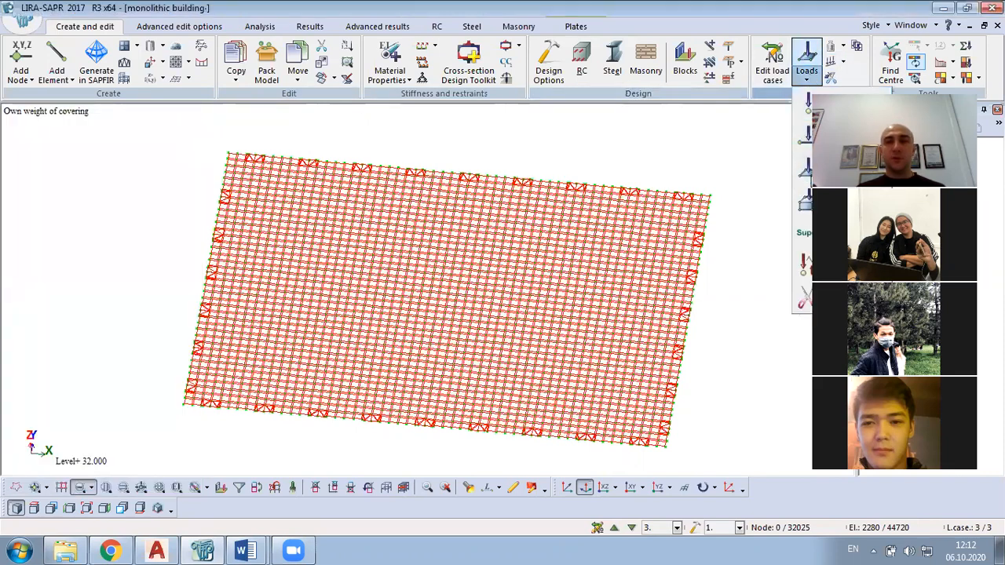
left_click(802, 196)
left_click(175, 174)
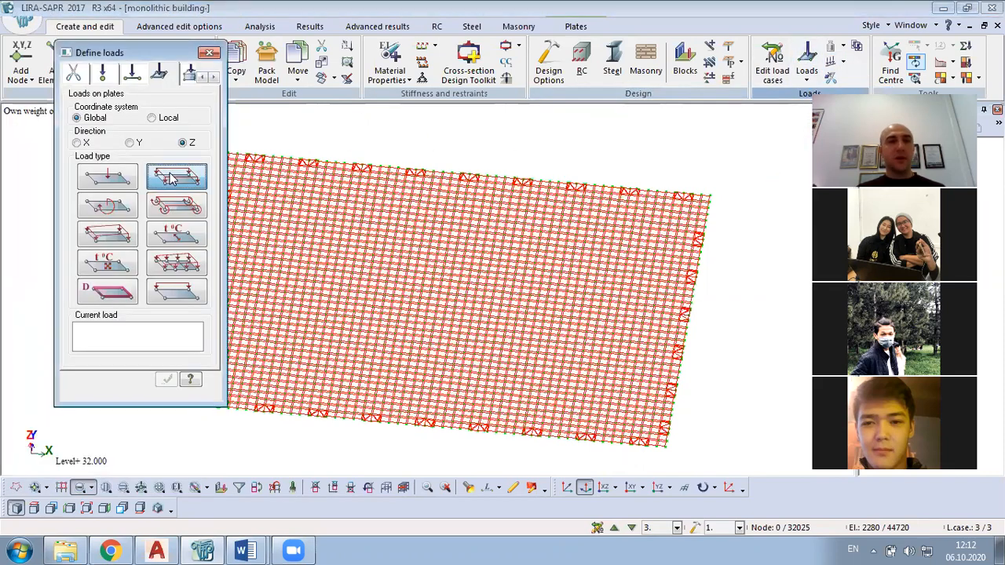
left_click(245, 549)
left_click(214, 526)
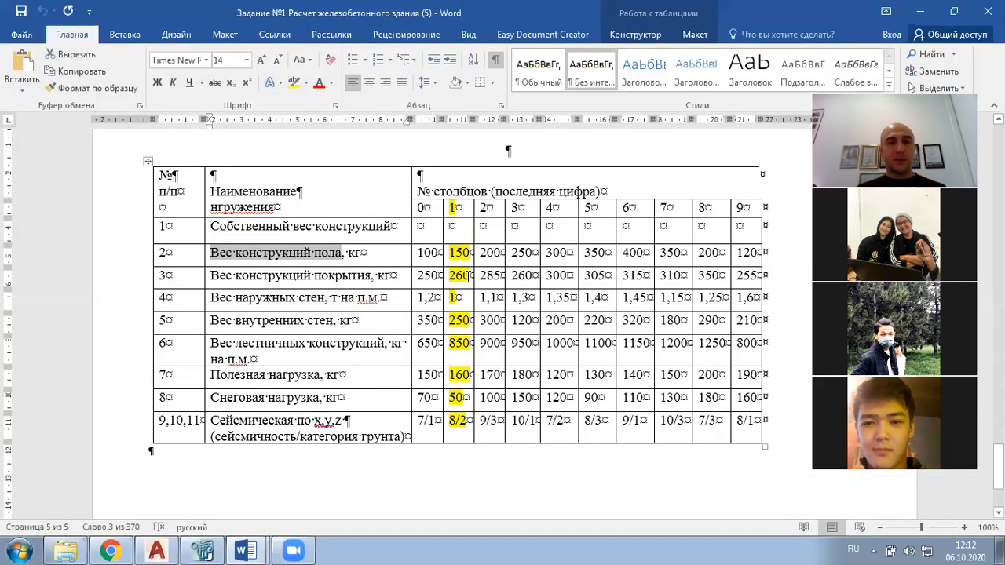
double_click(460, 275)
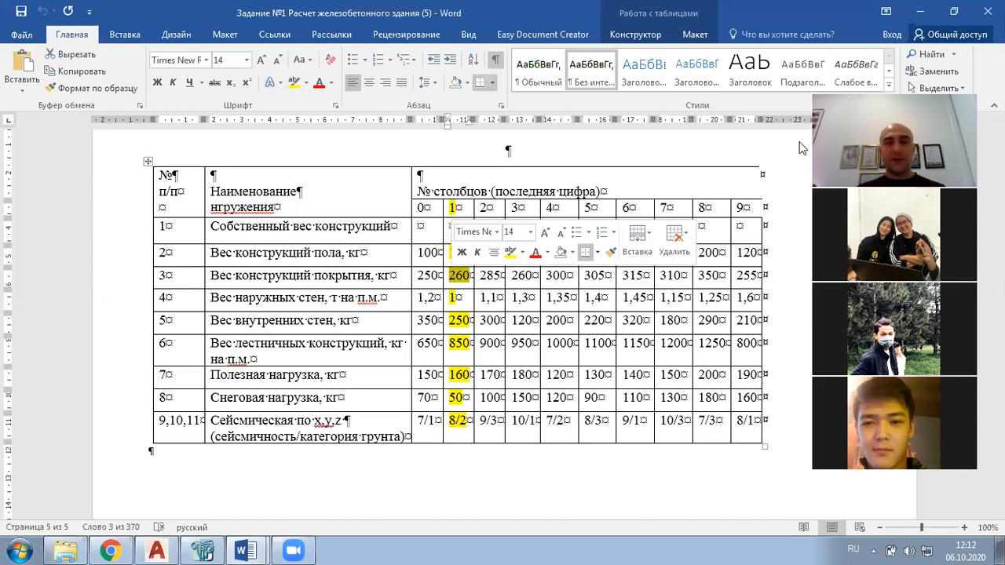
key("alt+Tab")
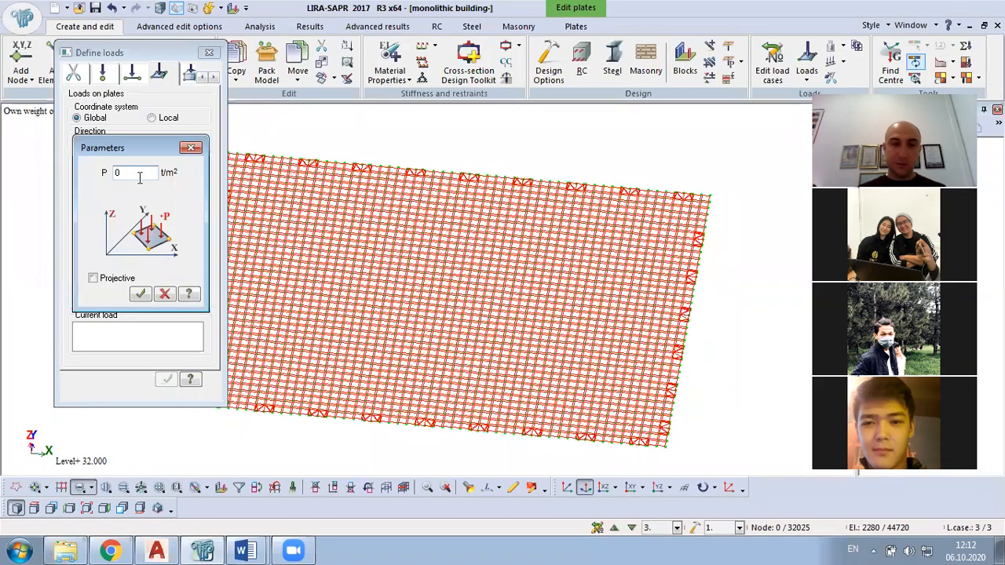
left_click(140, 293)
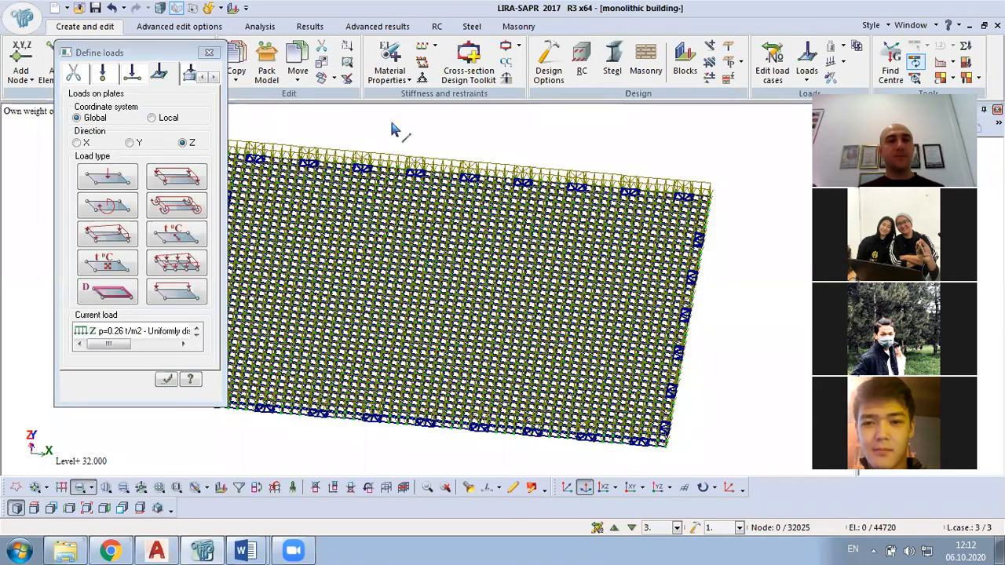
right_click(393, 124)
left_click(441, 246)
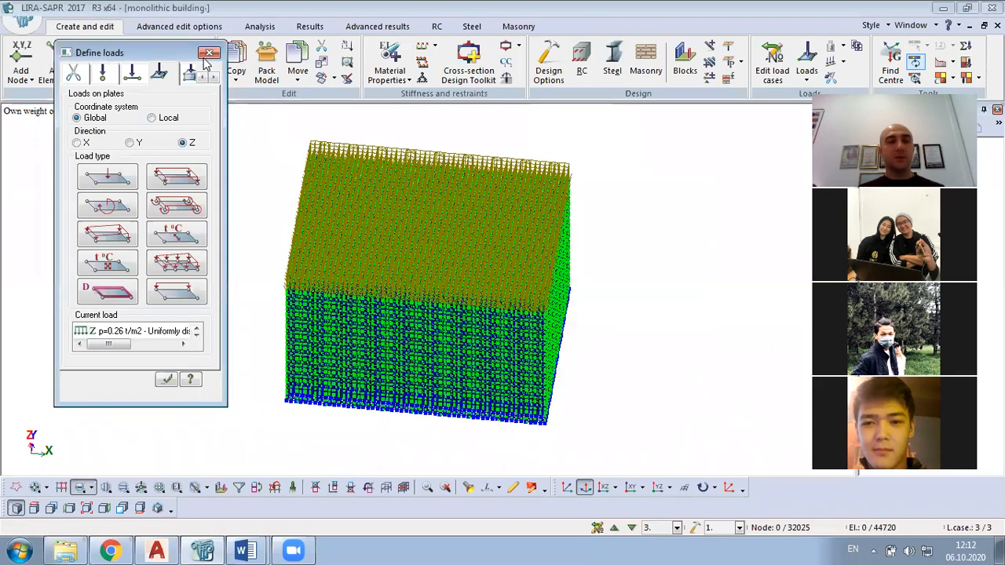
Review the remaining loads in the Word assignment's table, return to LIRA-SAPR, and finish defining loads.
mouse_move(250, 550)
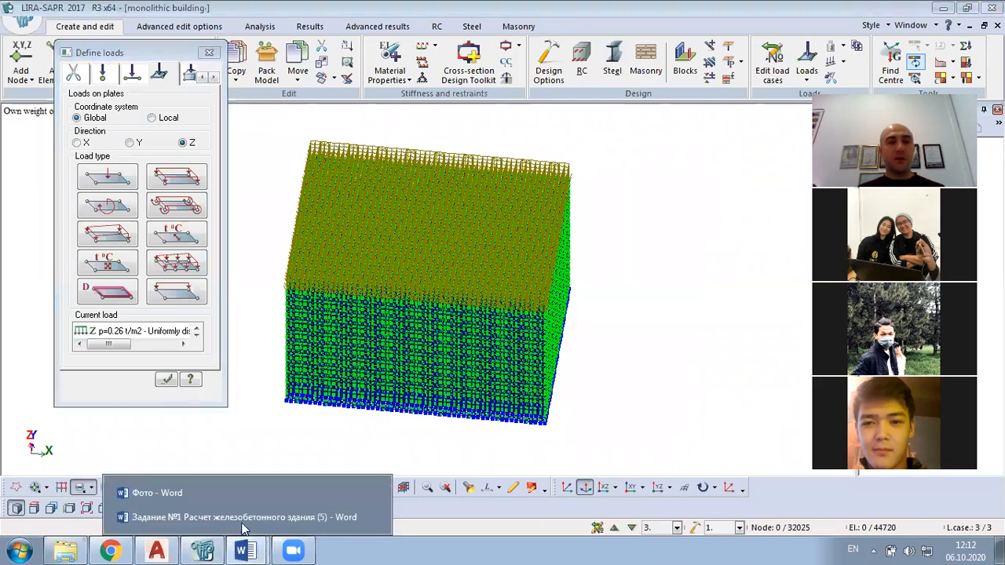
left_click(236, 514)
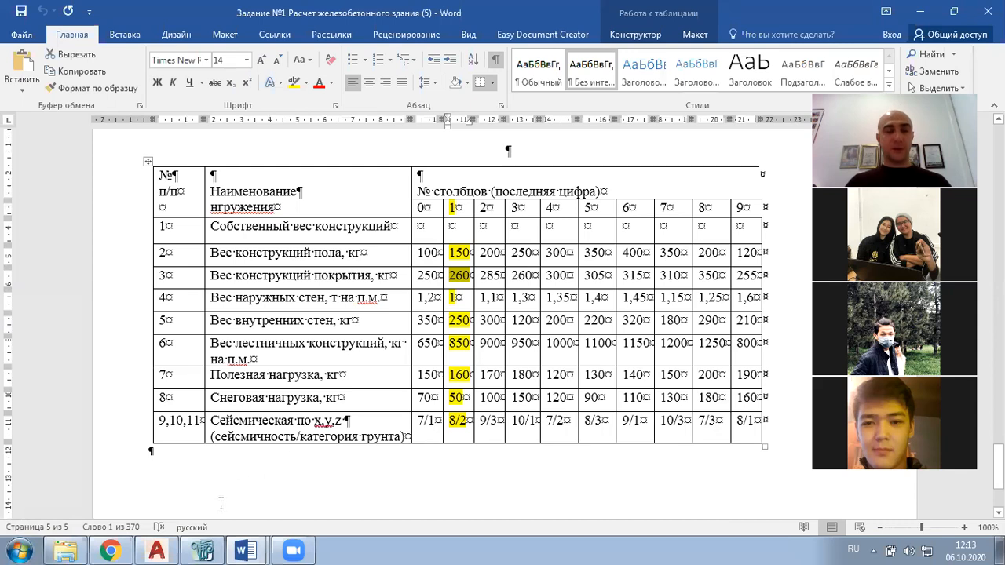
left_click(198, 548)
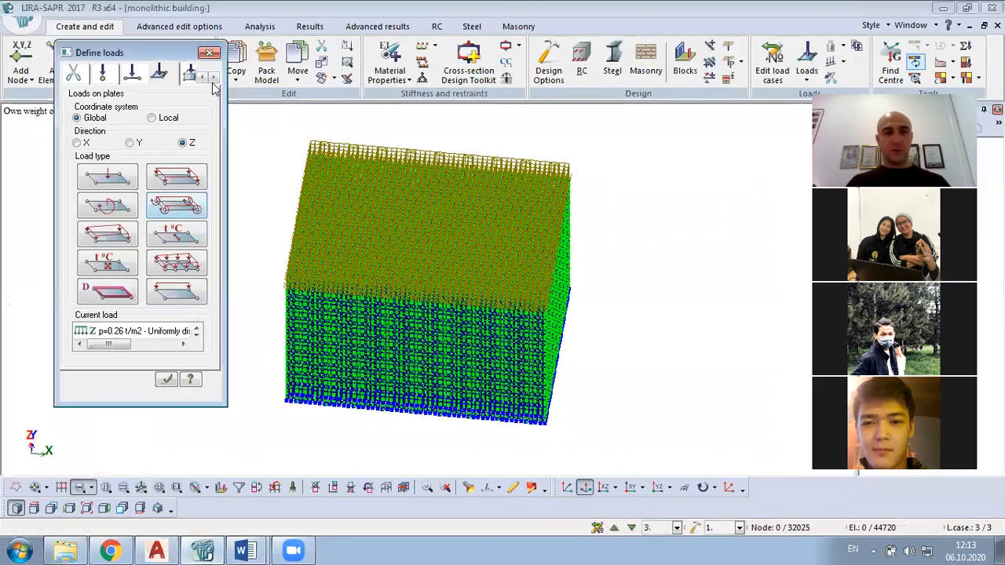
left_click(209, 53)
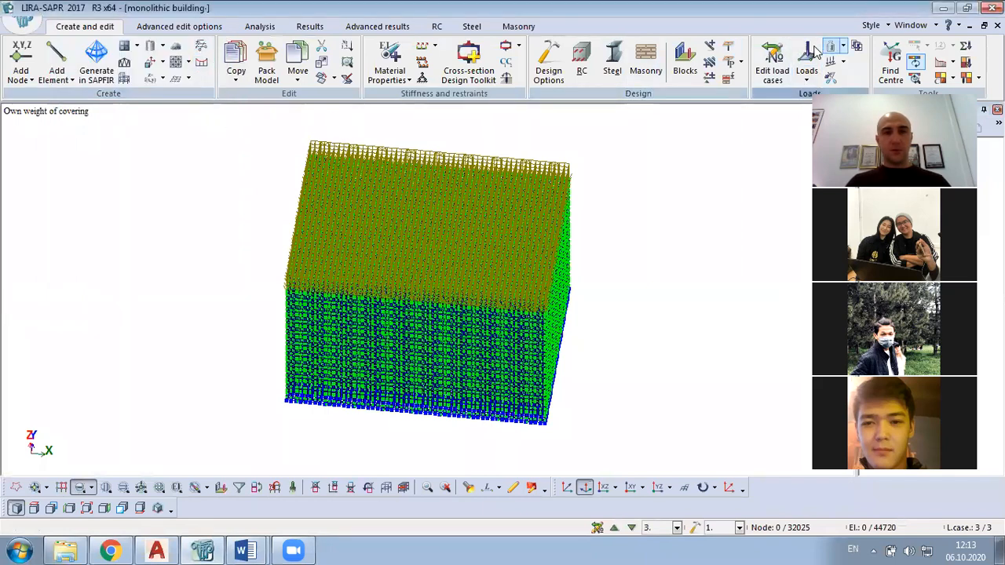
Add load case 4 and copy the name text of the Own weight of covering load case.
left_click(772, 57)
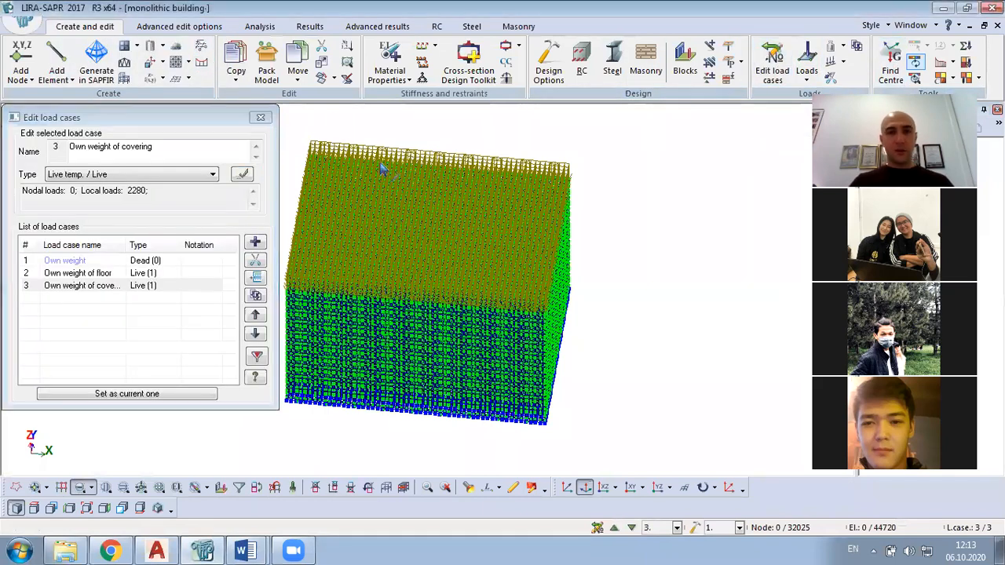
left_click(255, 244)
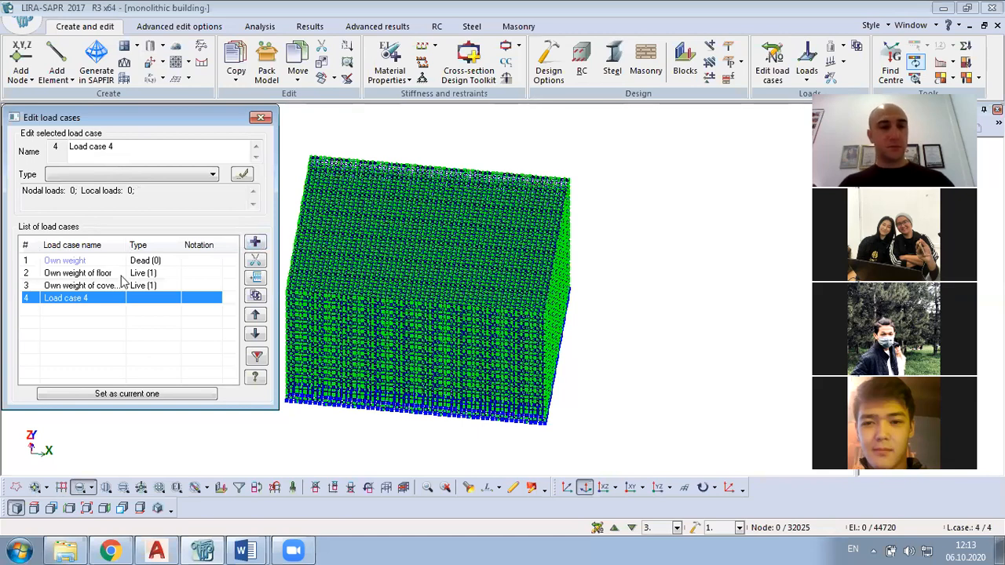
left_click(104, 287)
left_click_drag(162, 149, 6, 146)
key("ctrl+c")
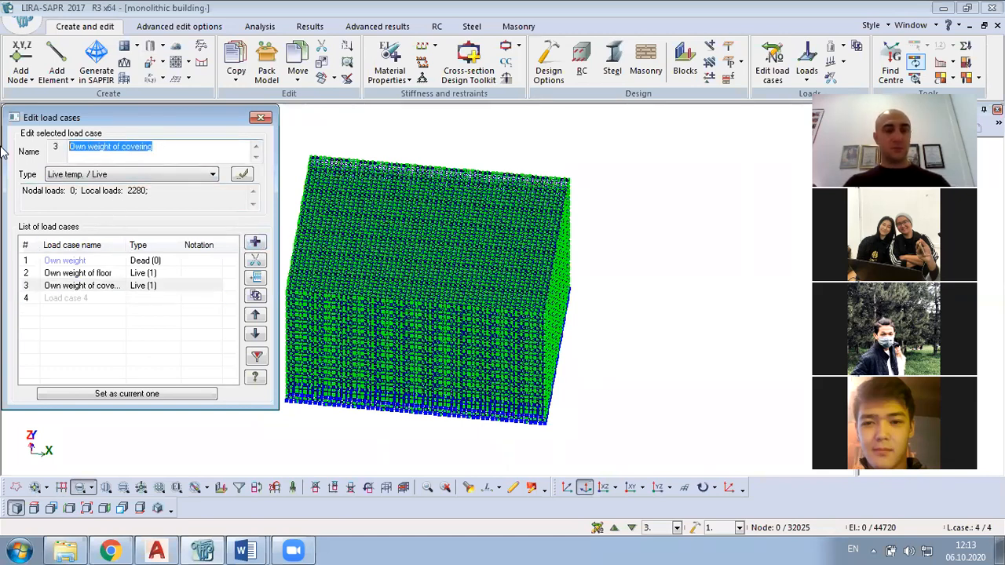
Enter the name Load from isolation for load case 4 by editing the copied covering name.
left_click(83, 299)
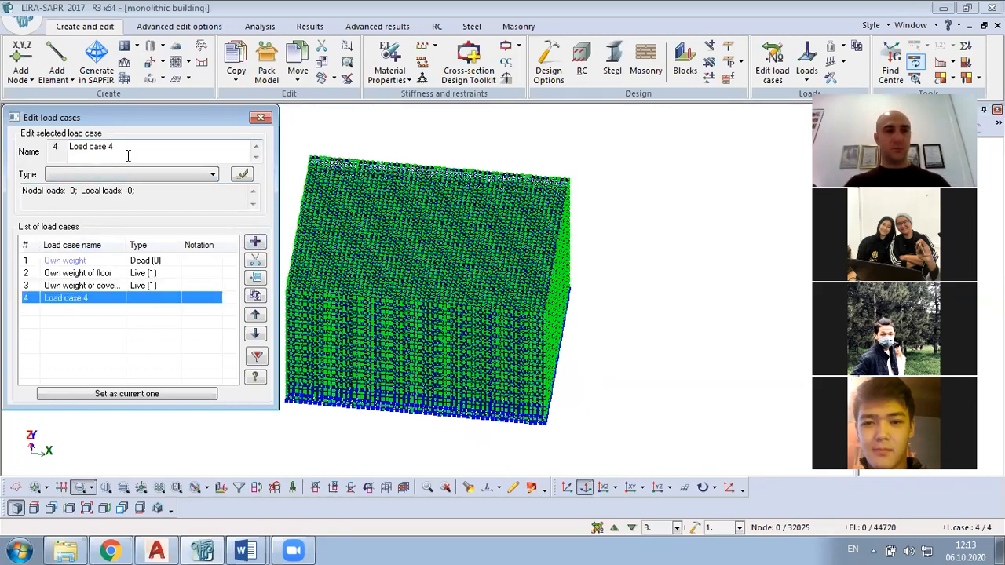
left_click_drag(127, 149, 29, 153)
key("ctrl+v")
left_click_drag(118, 146, 69, 147)
type("Load o")
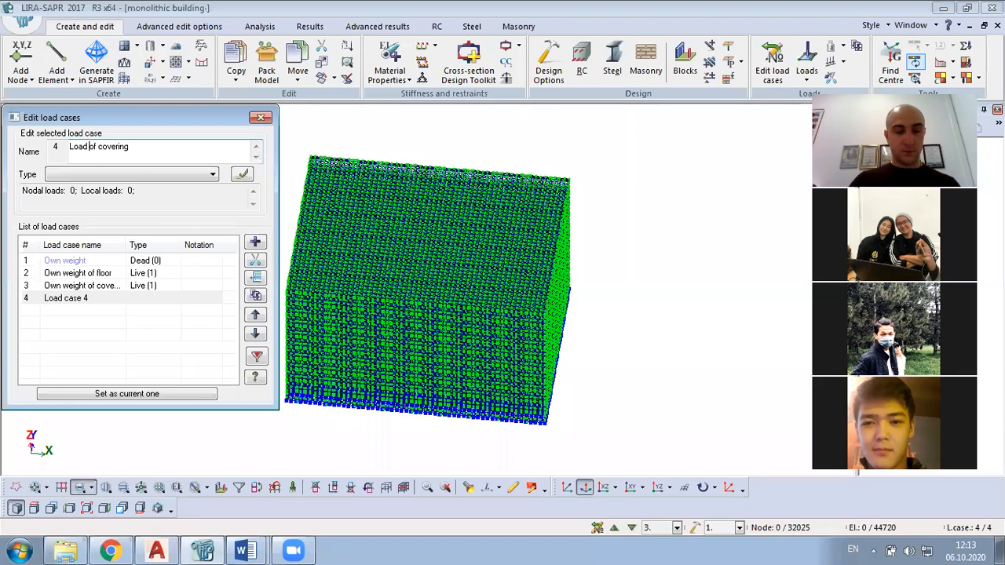
type("fro")
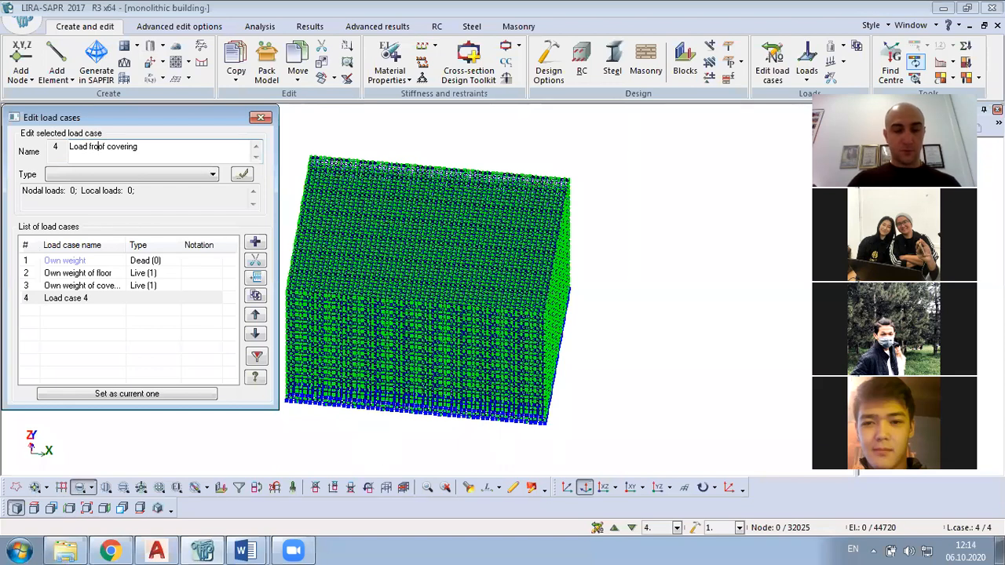
type("m")
key("Delete")
key("Delete")
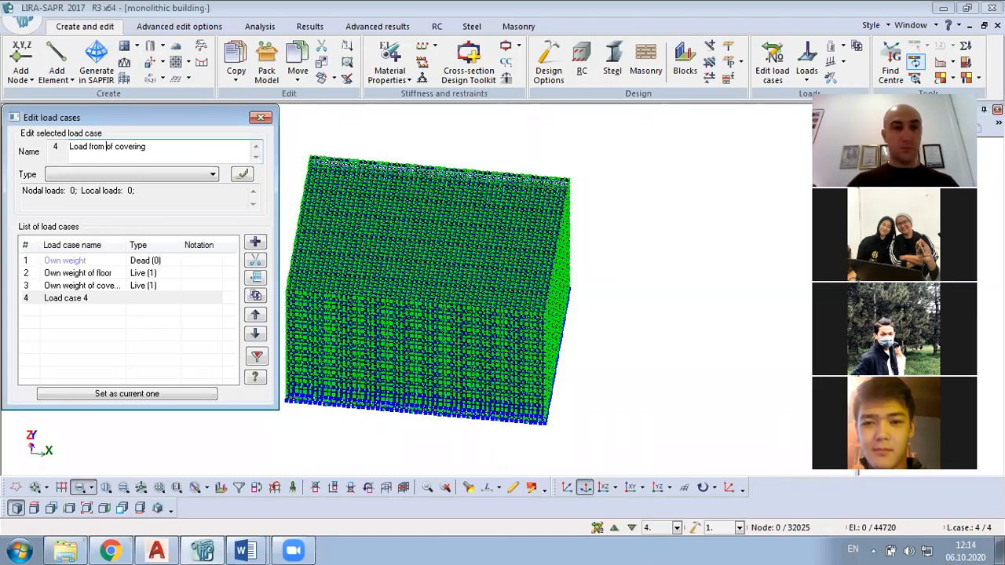
key("Delete")
key("Delete")
key("Delete")
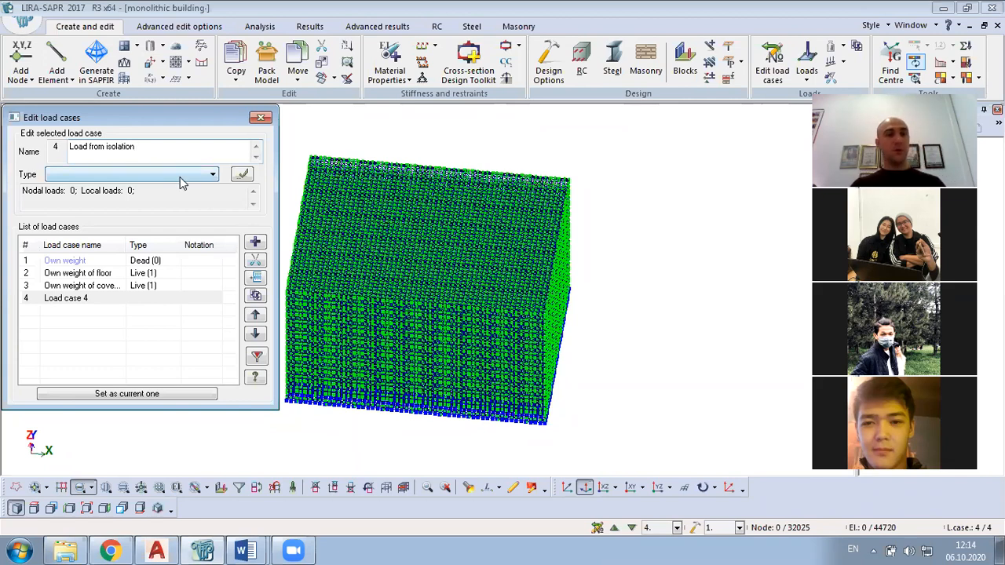
Set the Load from isolation case's type to Live temp. / Live, make it current, and finish editing load cases.
left_click(212, 174)
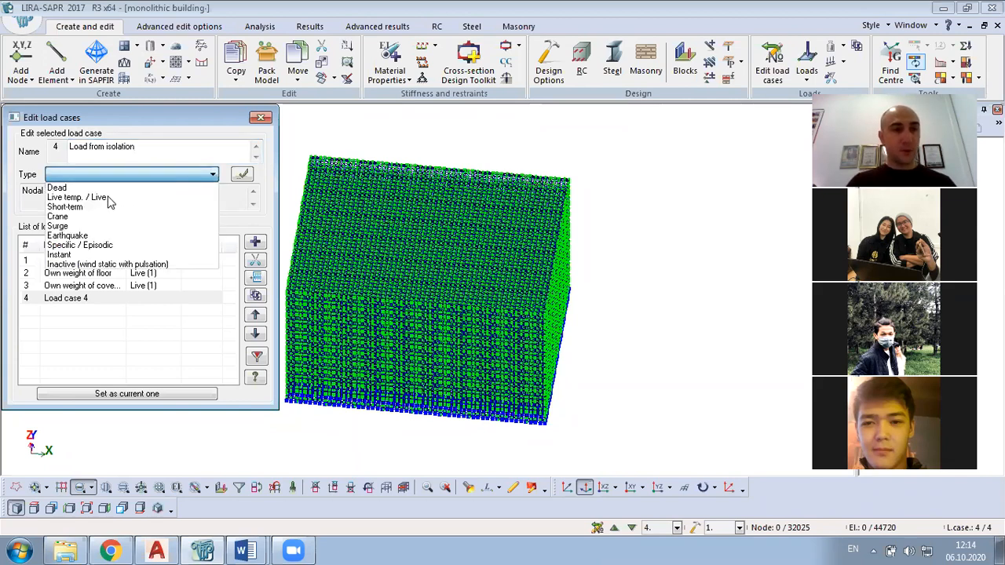
left_click(109, 197)
left_click(242, 173)
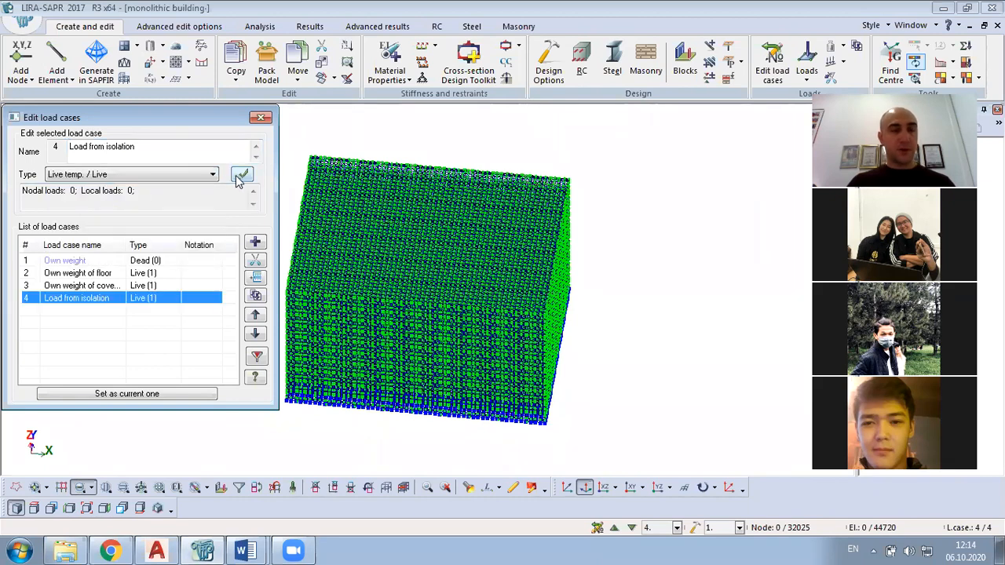
left_click(132, 396)
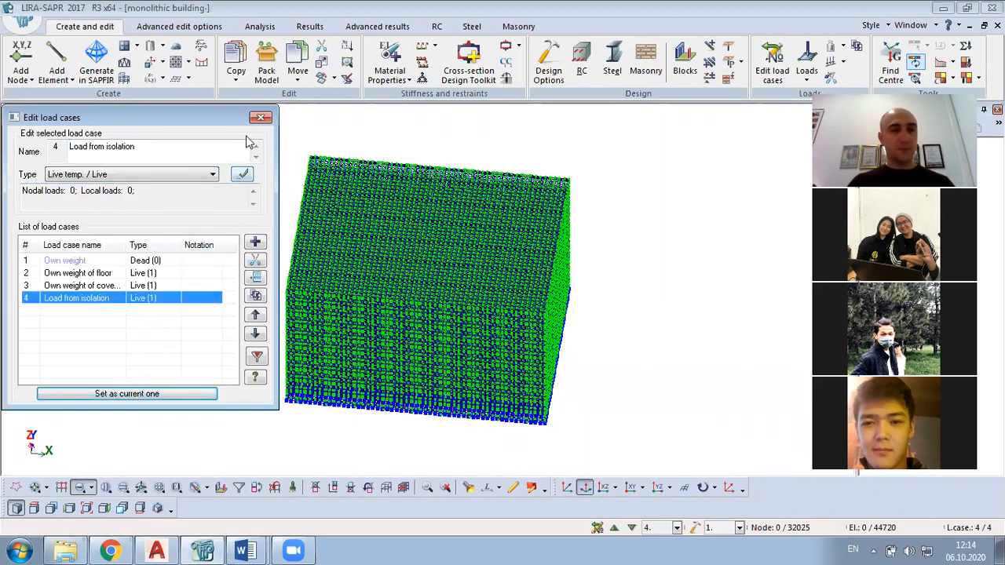
left_click(260, 117)
Isolate the Plate H 20 (Wall - 1) and (Wall - 2) elements as a fragment and select everything in it.
left_click(389, 72)
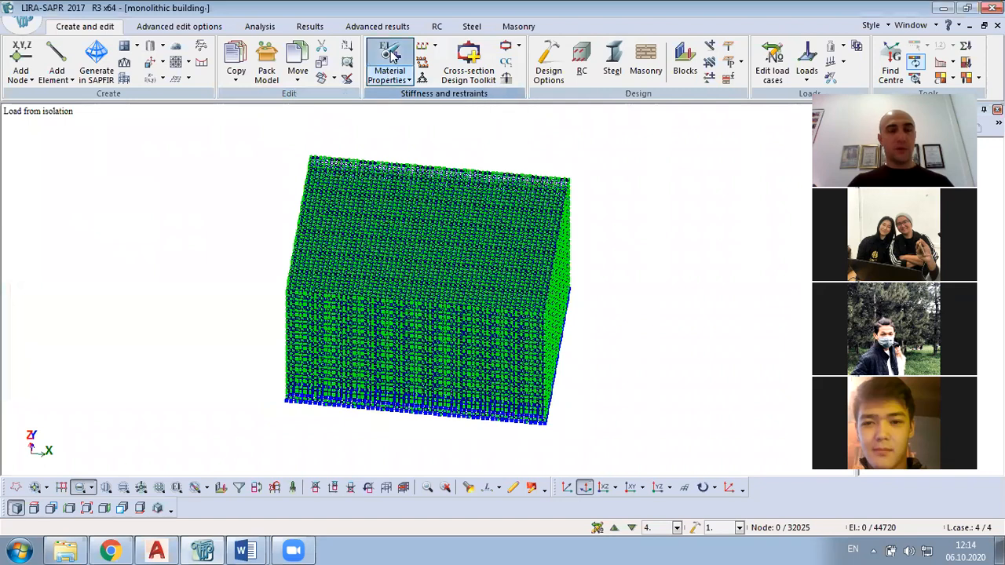
double_click(173, 301)
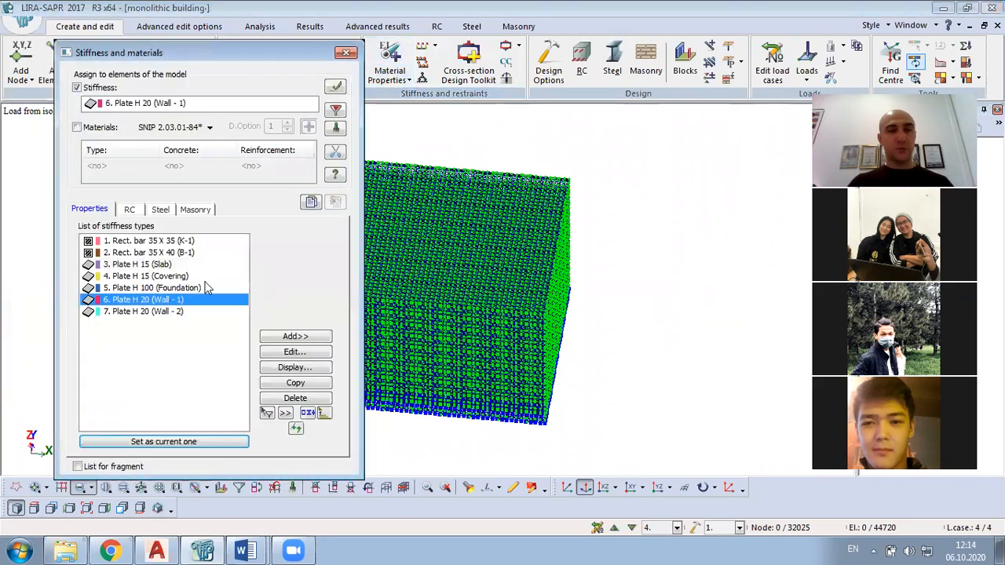
left_click(336, 127)
double_click(163, 312)
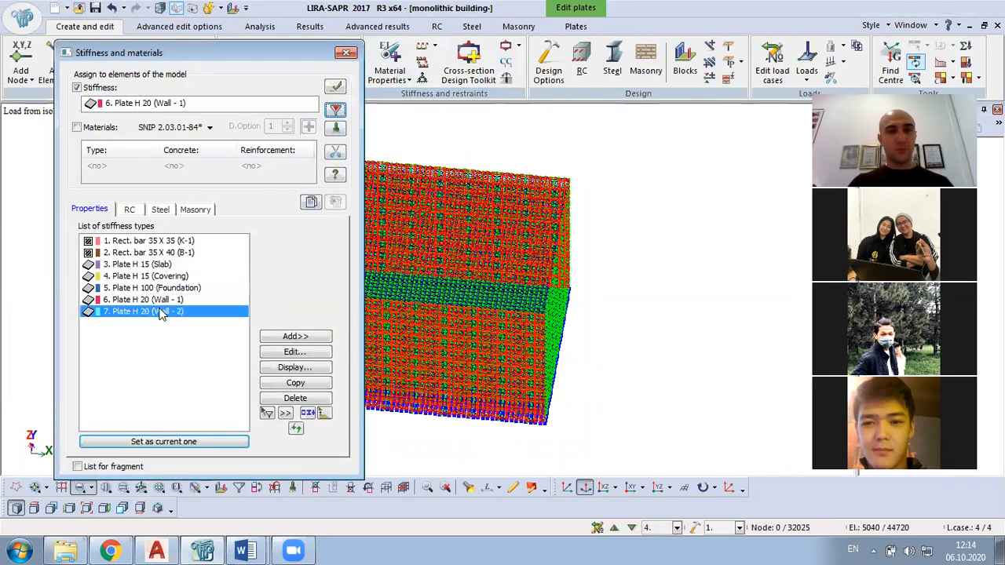
left_click(335, 128)
right_click(460, 142)
left_click(508, 188)
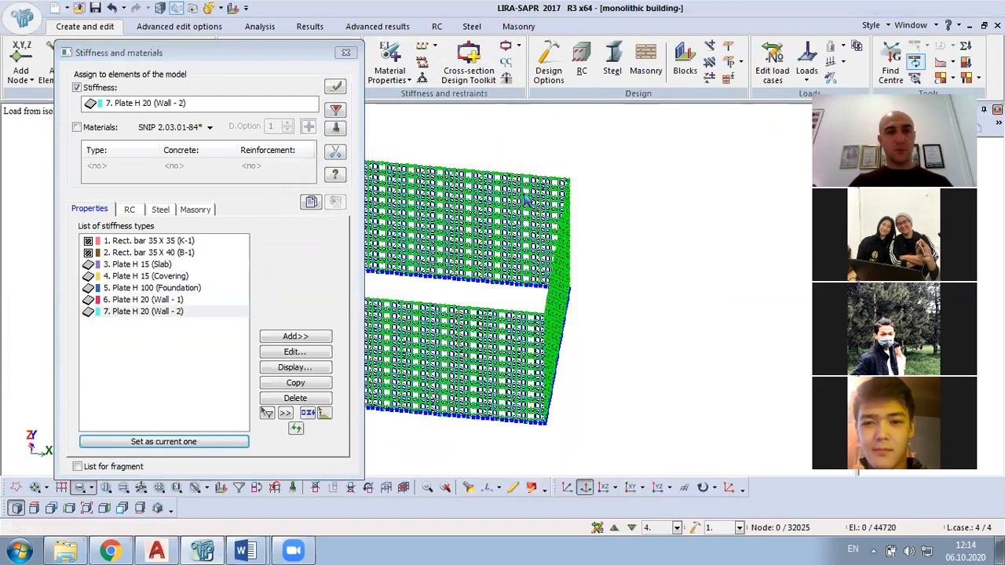
left_click(345, 52)
key("ctrl+a")
middle_click_drag(640, 336, 489, 228)
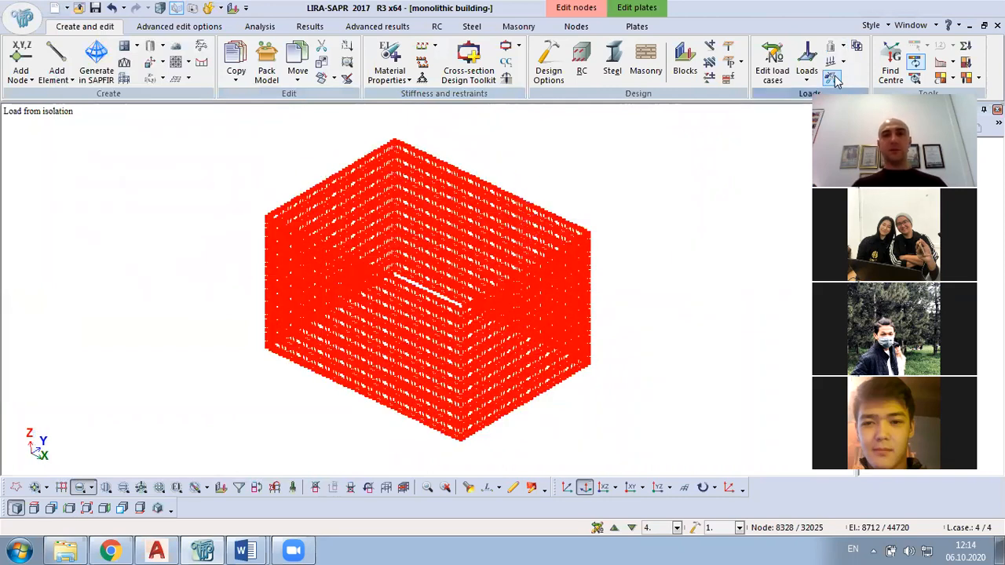
Apply a uniformly distributed 0.1 t/m2 global Z load to the selected wall plates, and restore the full building.
left_click(807, 72)
left_click(804, 166)
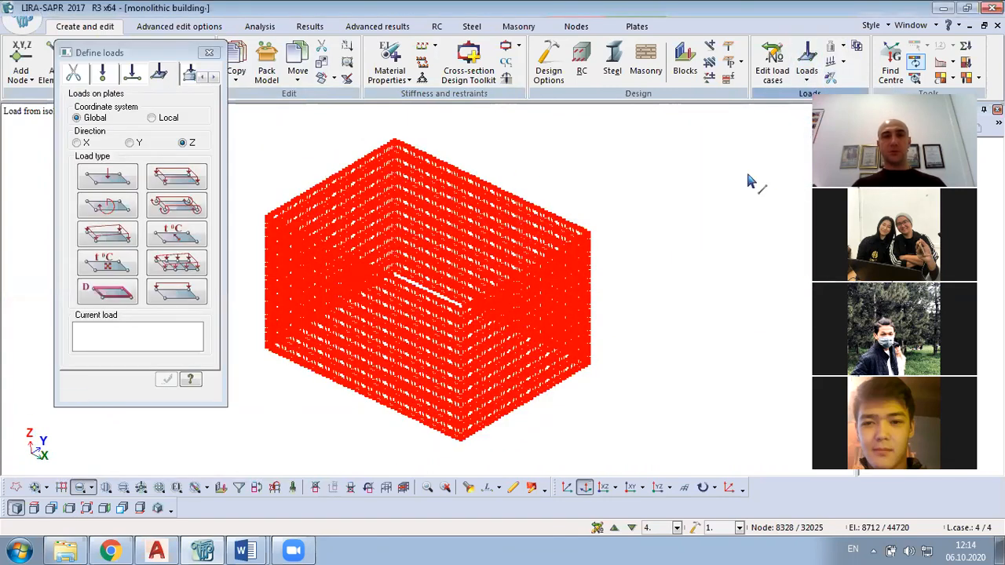
left_click(178, 179)
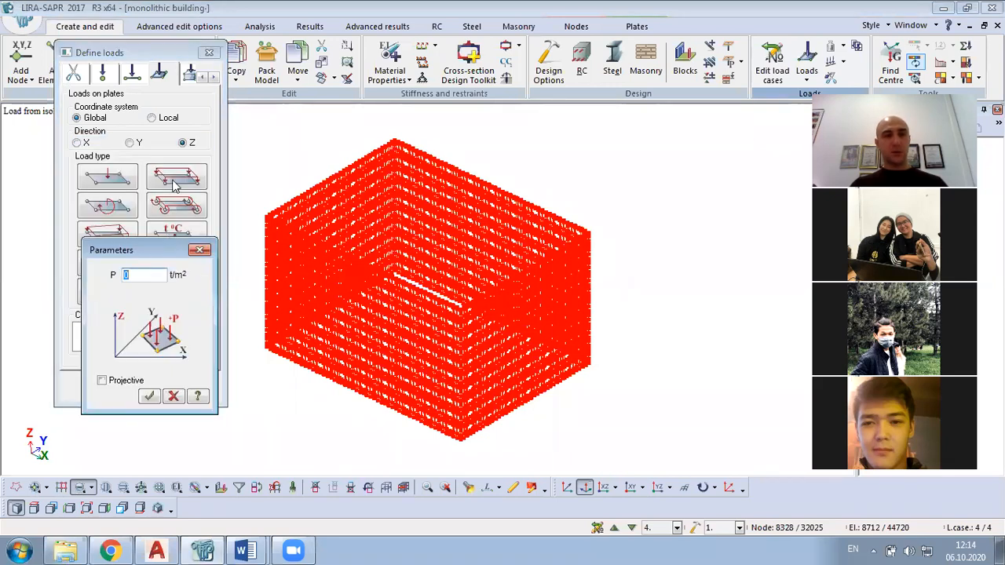
type("0")
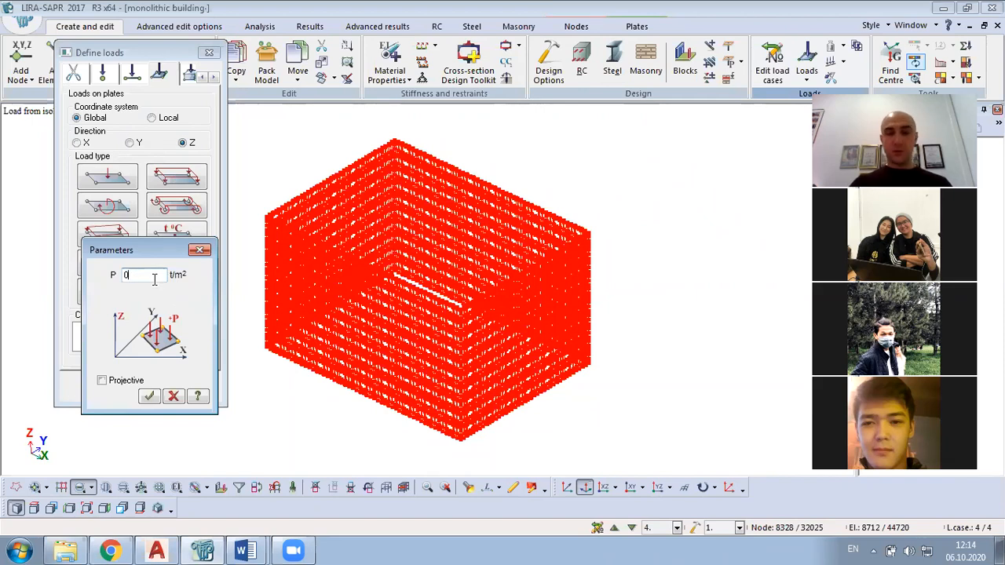
left_click(148, 397)
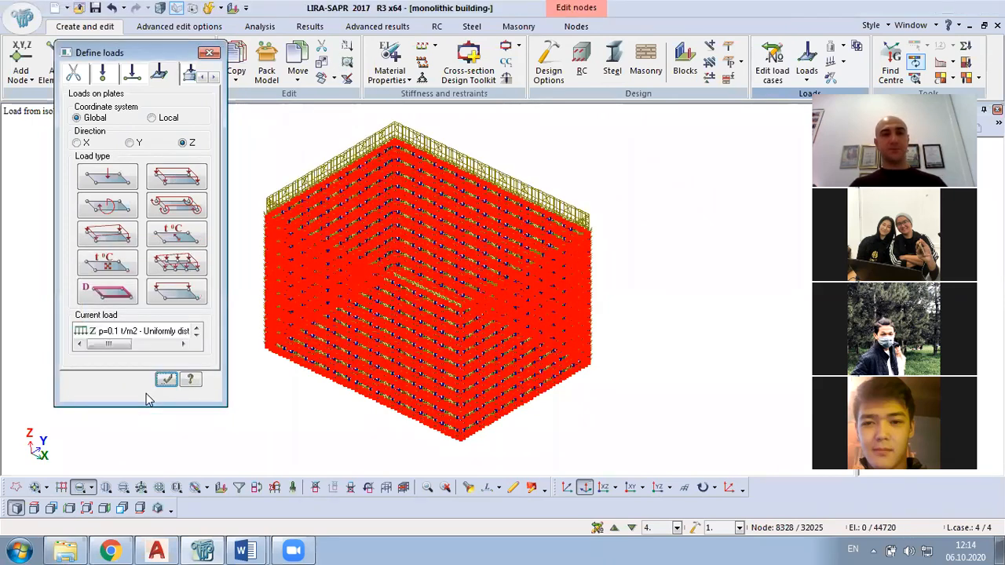
right_click(275, 133)
left_click(336, 228)
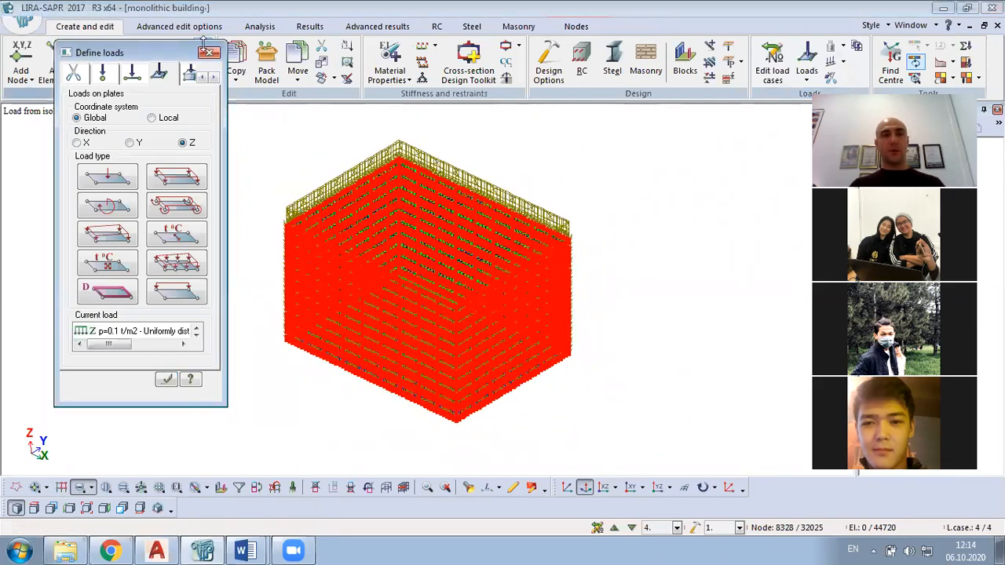
left_click(208, 53)
Consult the load table in the Word assignment for the next load case, and return to LIRA-SAPR.
mouse_move(245, 549)
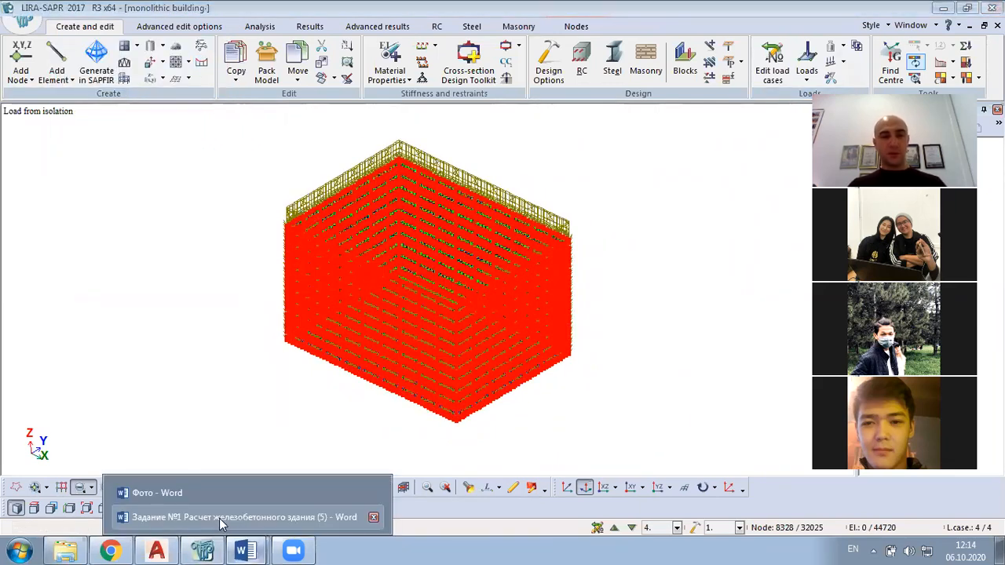
left_click(219, 518)
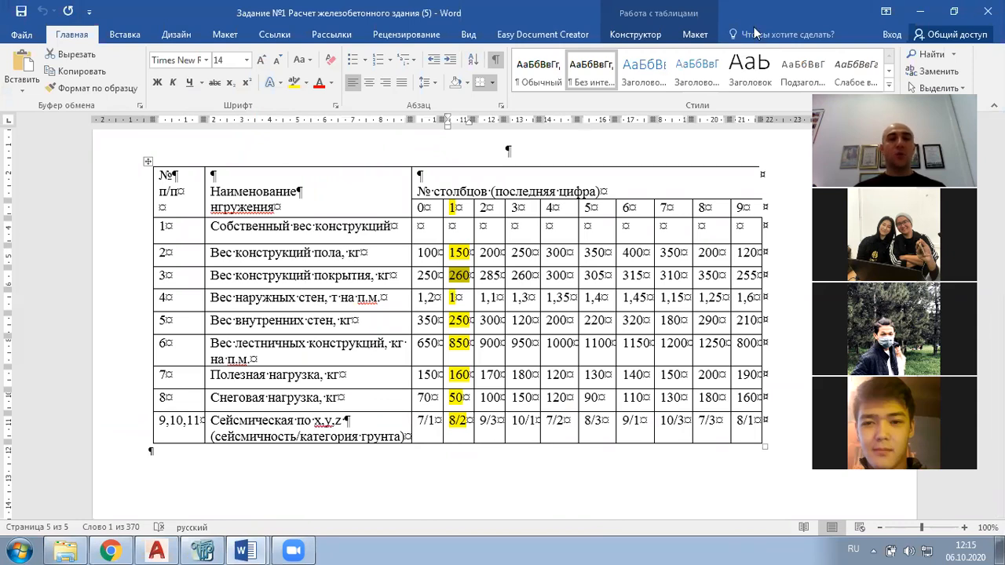
left_click(930, 8)
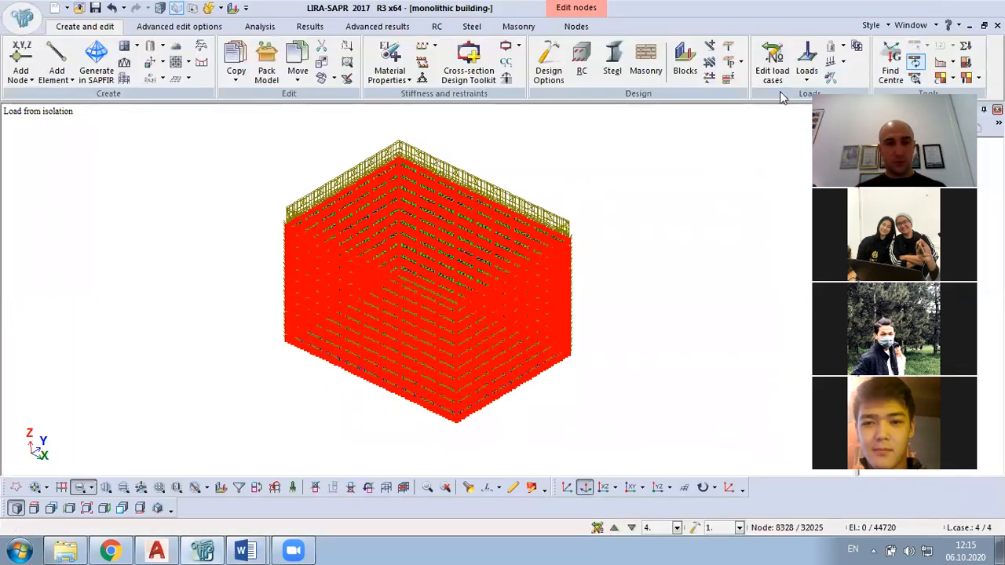
left_click(807, 61)
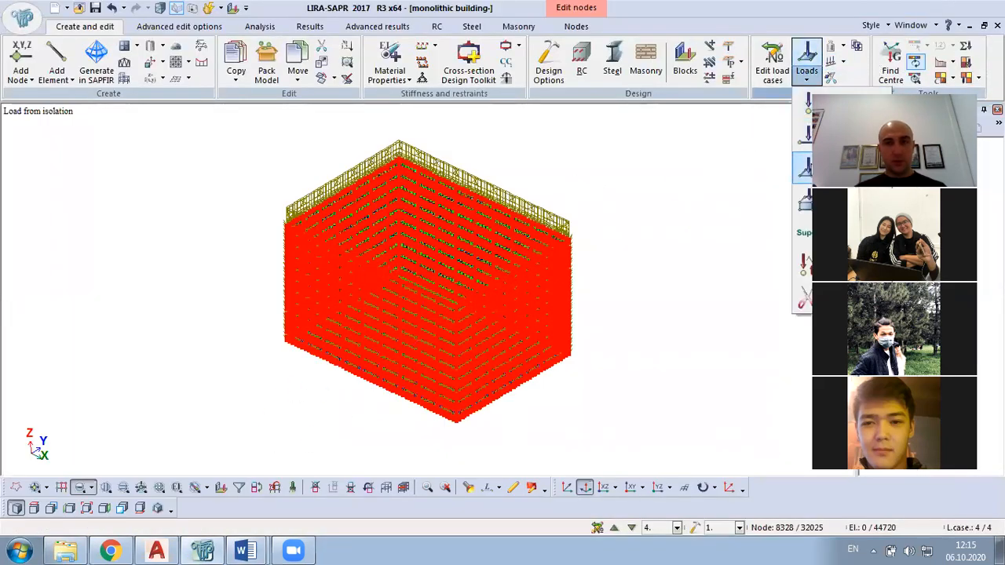
left_click(802, 166)
left_click(176, 234)
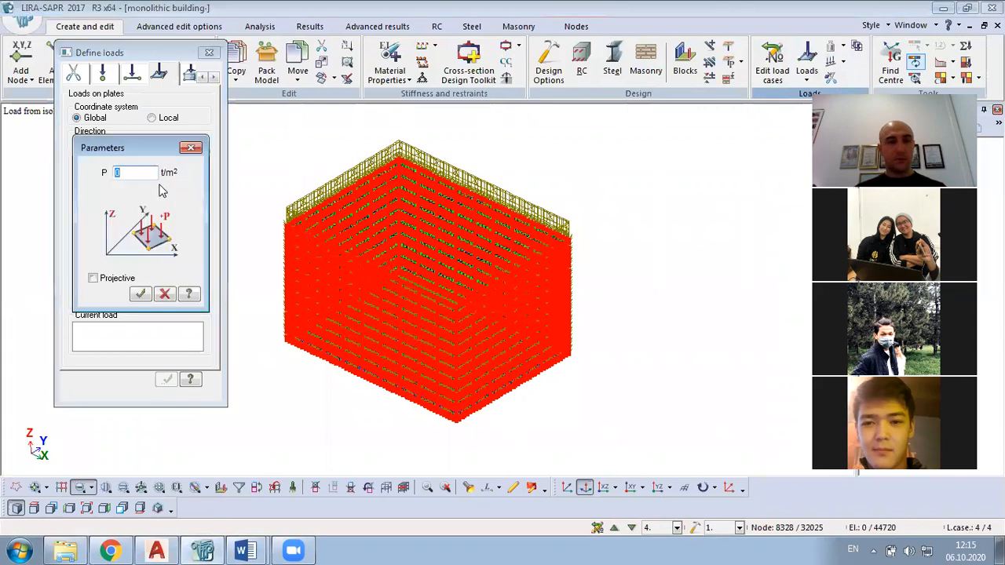
left_click(191, 147)
left_click(209, 52)
Clear the selection of nodes and elements in the full building, and add load case 5.
left_click(772, 61)
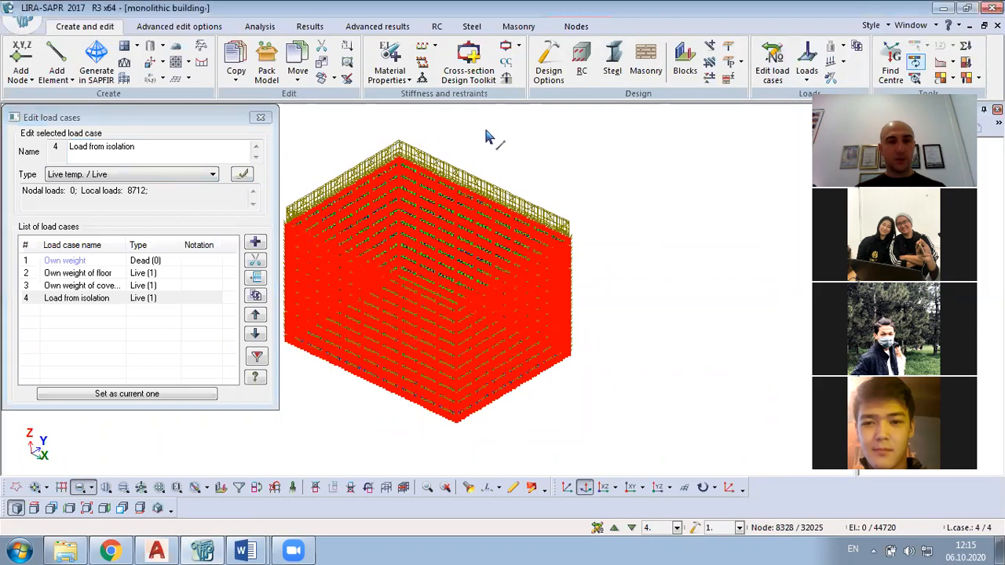
right_click(485, 135)
left_click(490, 225)
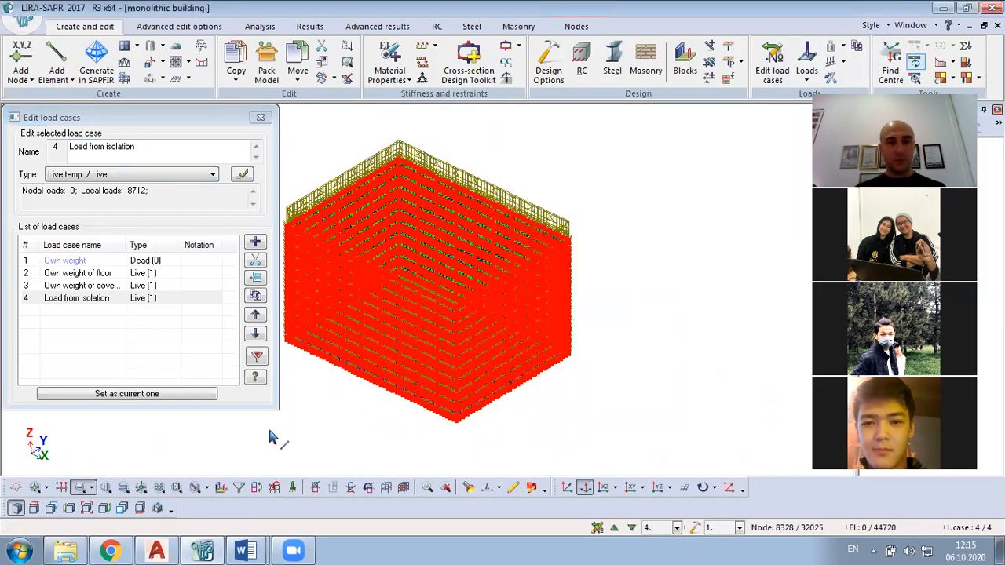
left_click(293, 487)
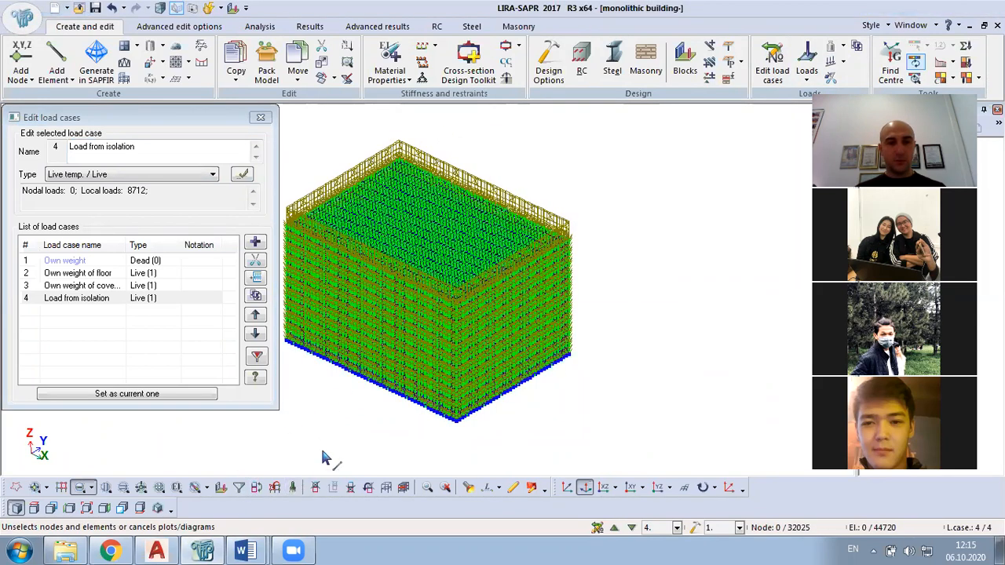
left_click(255, 243)
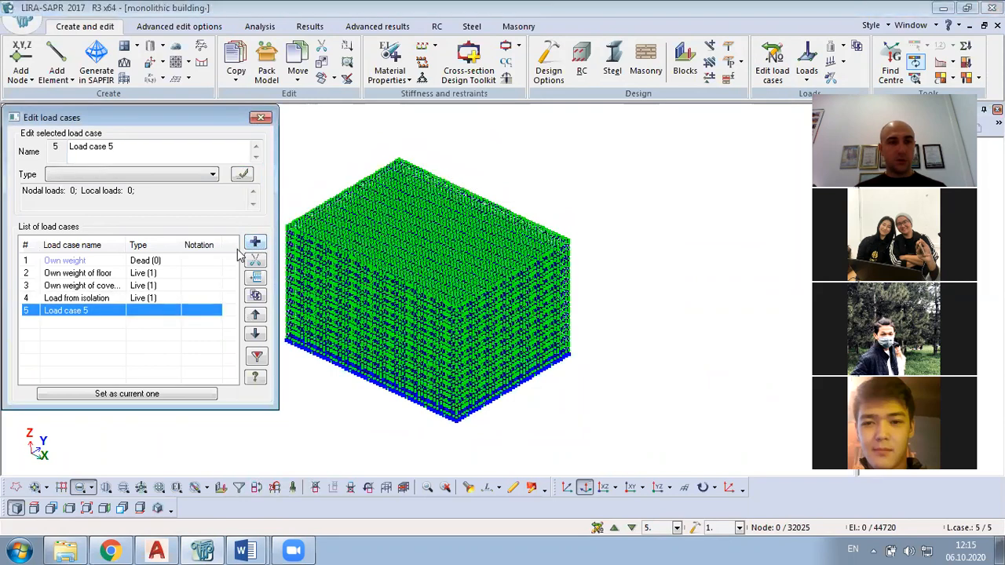
Name load case 5 Load from partitions, set its type to Live temp. / Live, and finish editing load cases.
left_click_drag(117, 149, 91, 146)
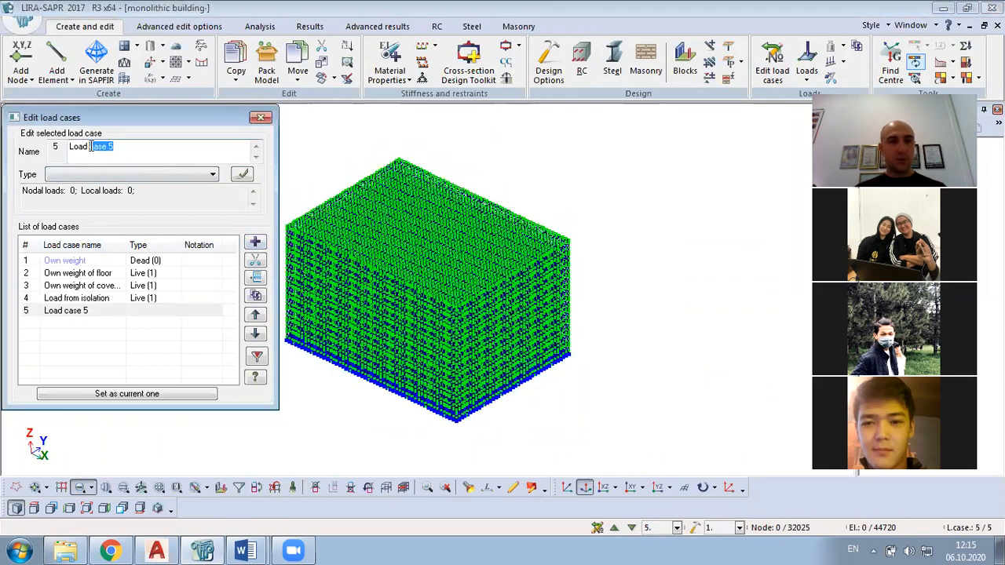
type("fro")
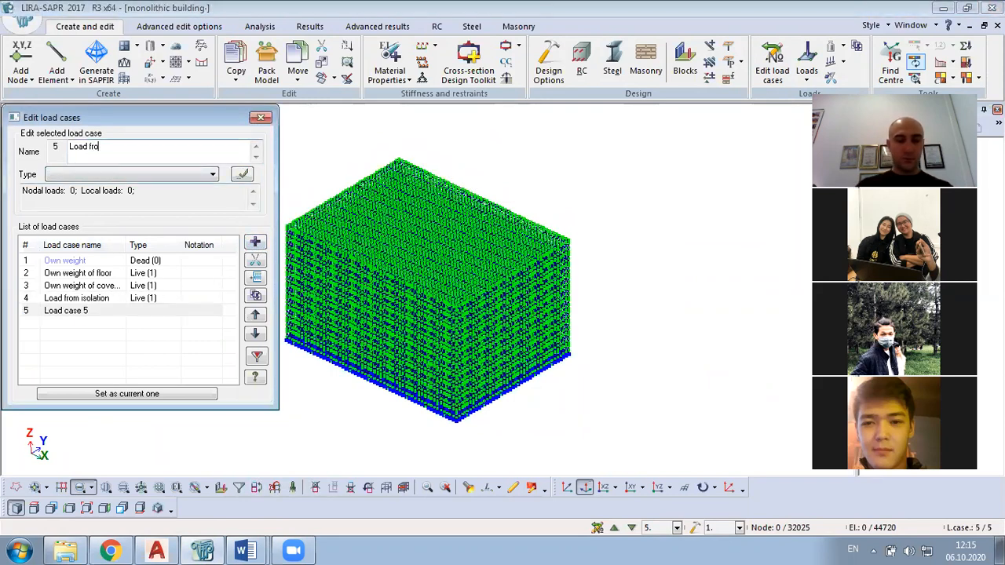
type("m partitions")
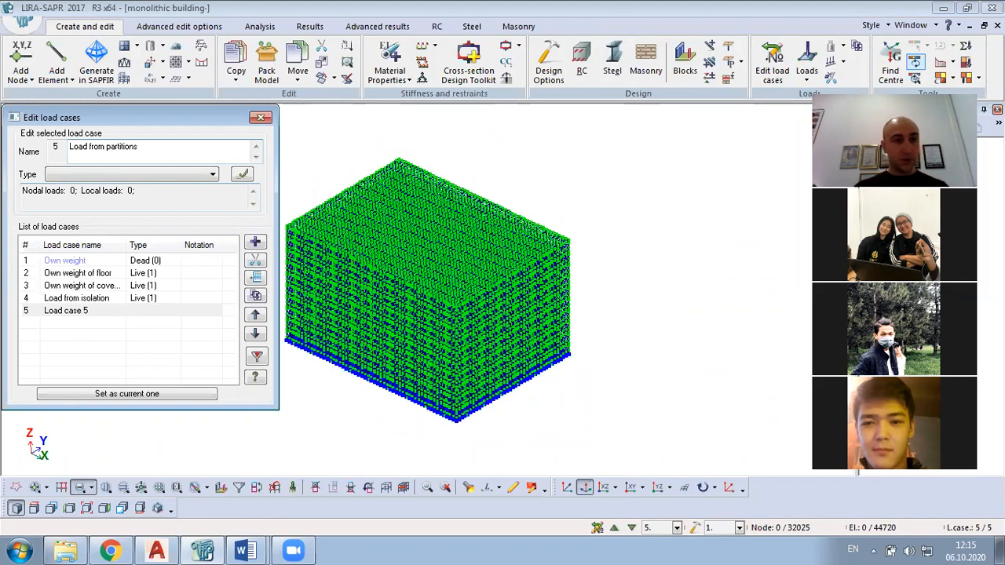
left_click(200, 174)
left_click(196, 194)
left_click(243, 175)
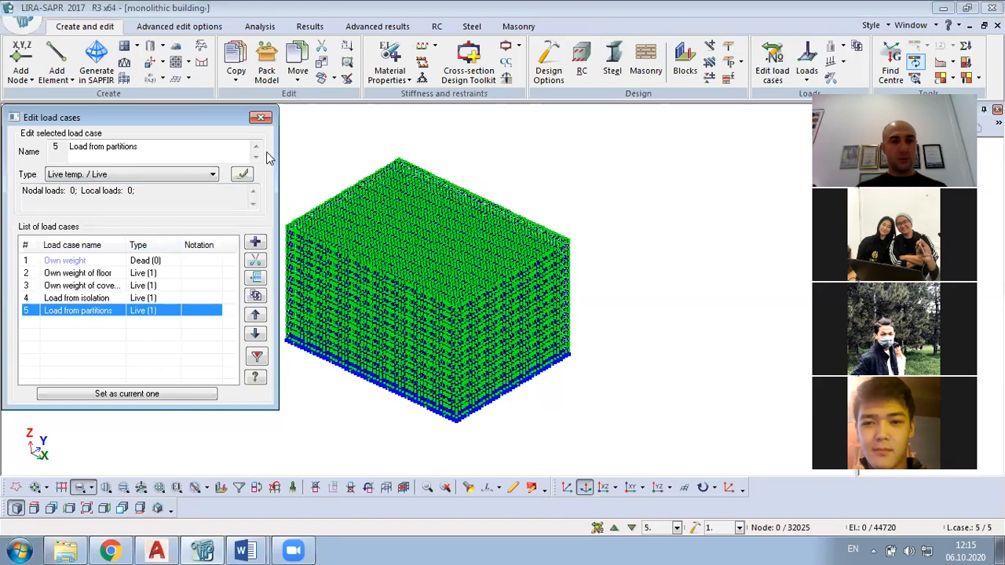
left_click(261, 117)
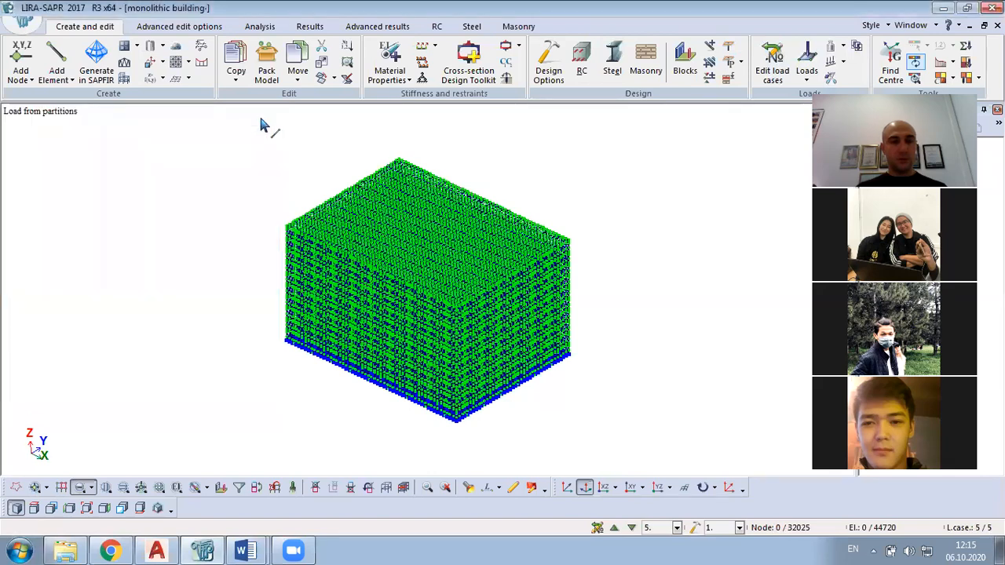
Select all elements with the stiffness types Plate H 15 (Slab) and Plate H 100 (Foundation).
left_click(390, 59)
left_click(159, 265)
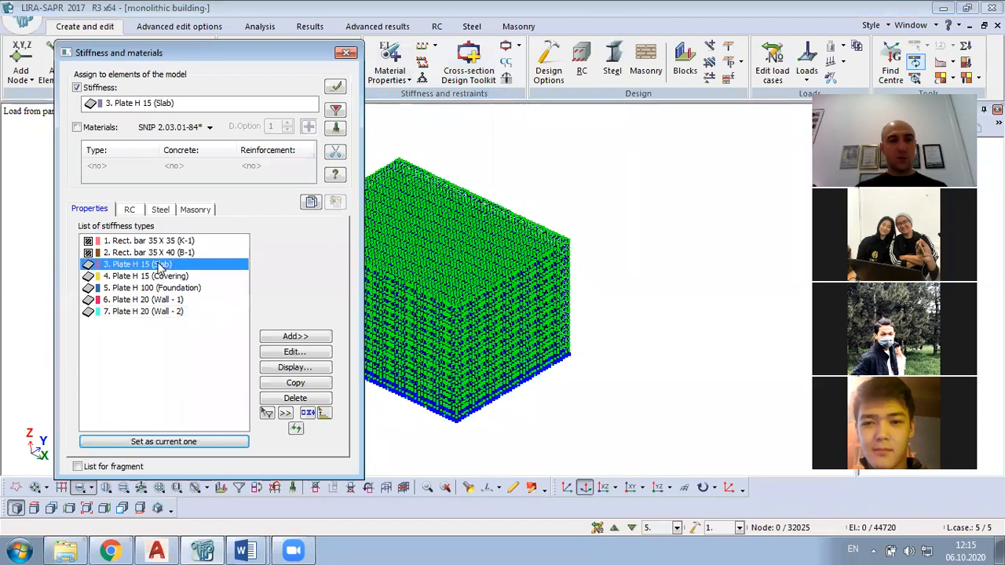
left_click(336, 114)
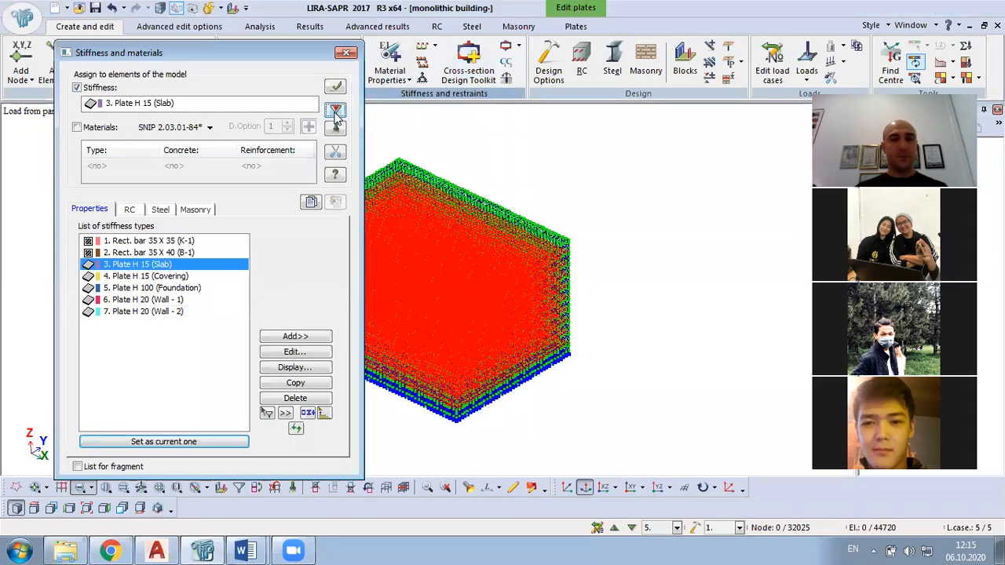
left_click(169, 289)
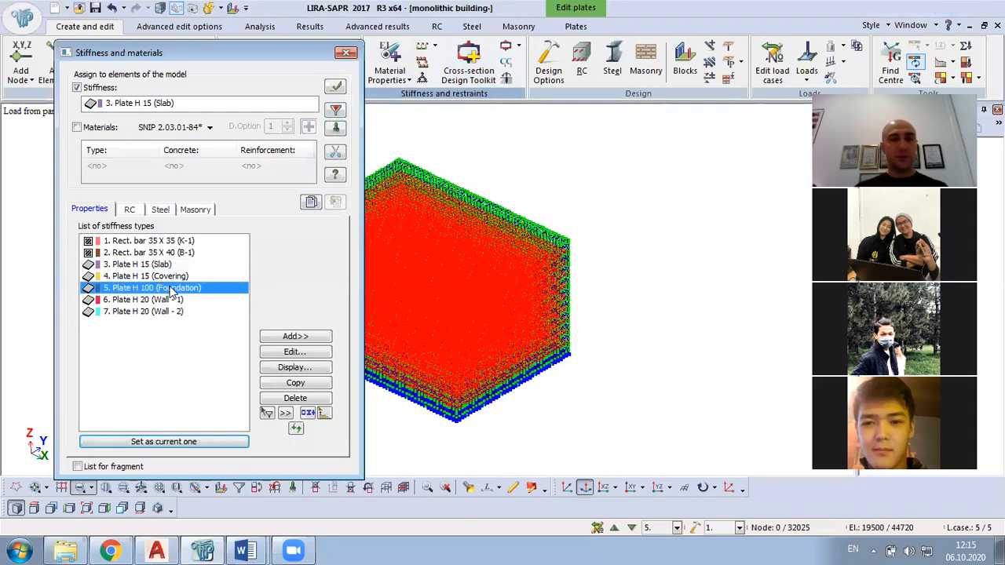
left_click(343, 115)
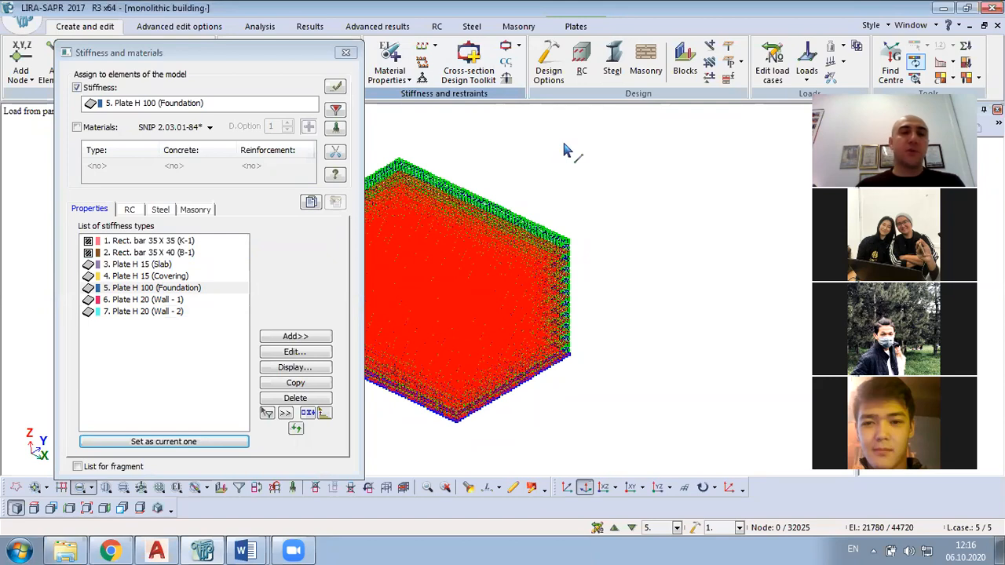
Isolate the selected slab and foundation plates as a fragment and select all of its nodes and elements.
right_click(532, 155)
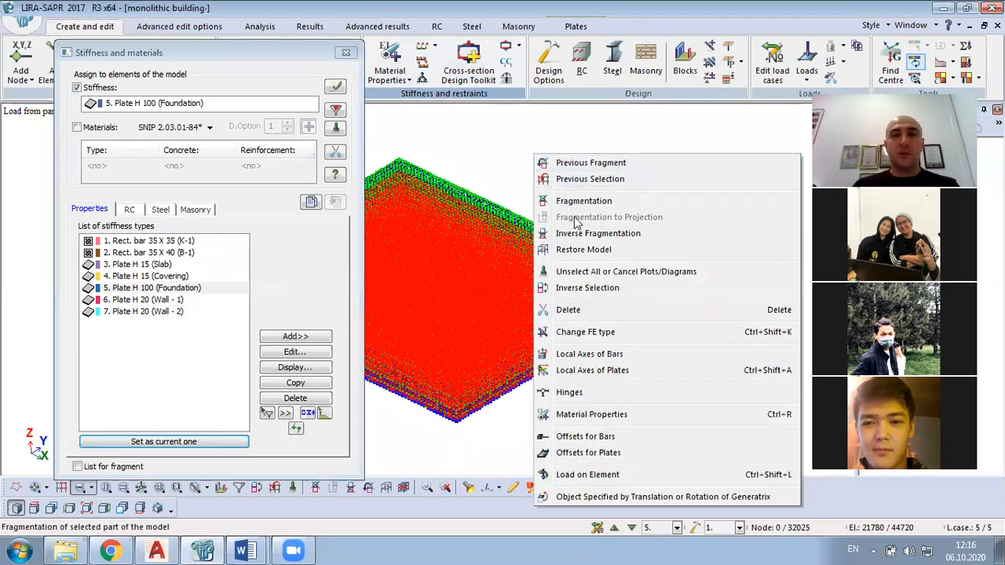
left_click(596, 250)
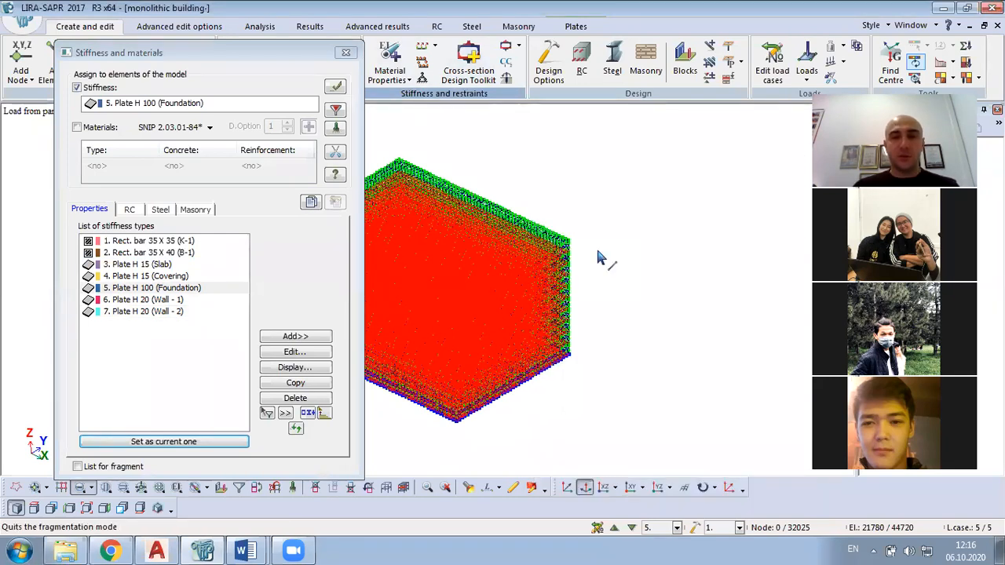
right_click(529, 178)
left_click(573, 227)
middle_click_drag(575, 234, 678, 155)
middle_click_drag(608, 245, 677, 320)
key("ctrl+a")
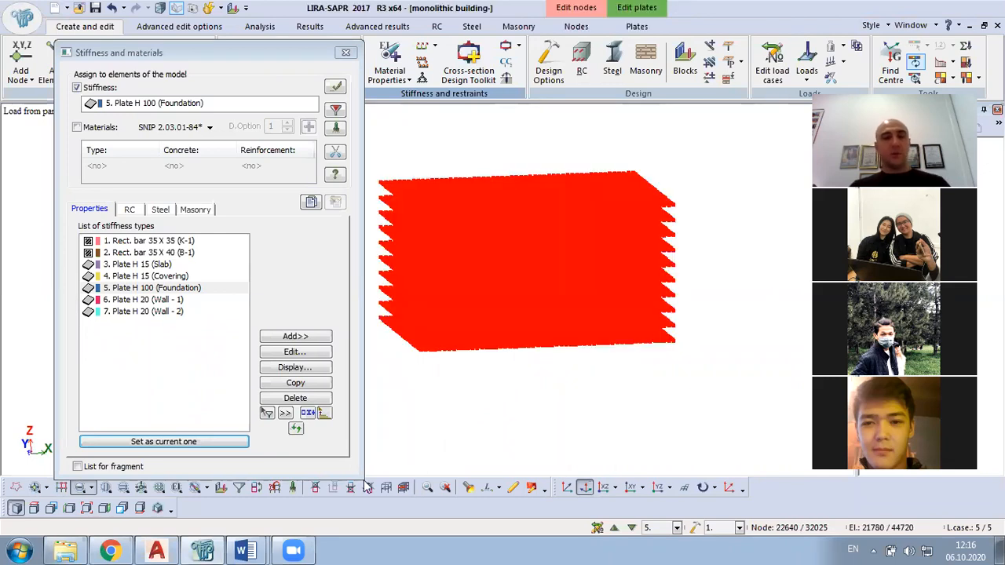
Look up the interior wall weight for column 1 in the Word assignment table, and return to LIRA-SAPR.
left_click(245, 550)
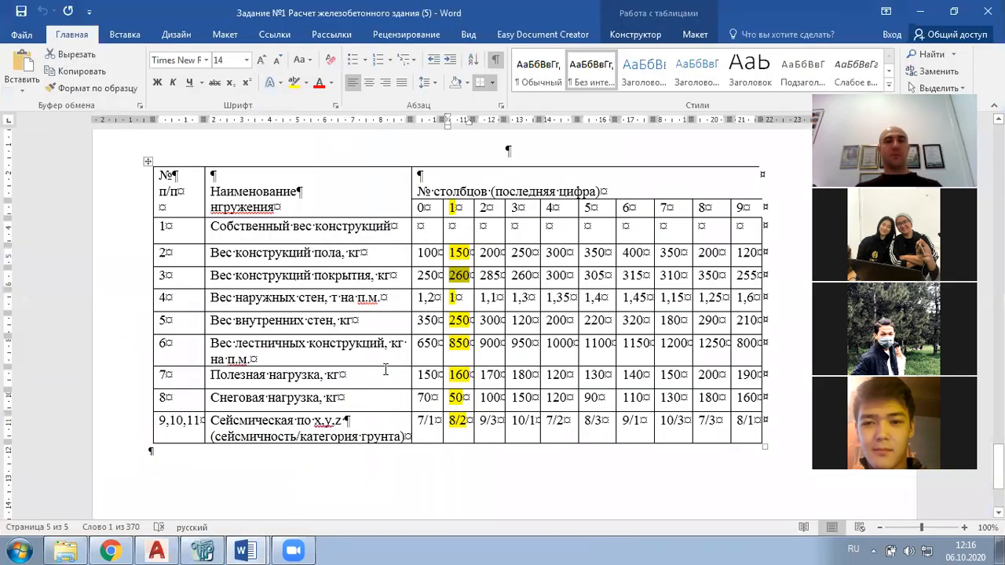
left_click_drag(470, 322, 446, 322)
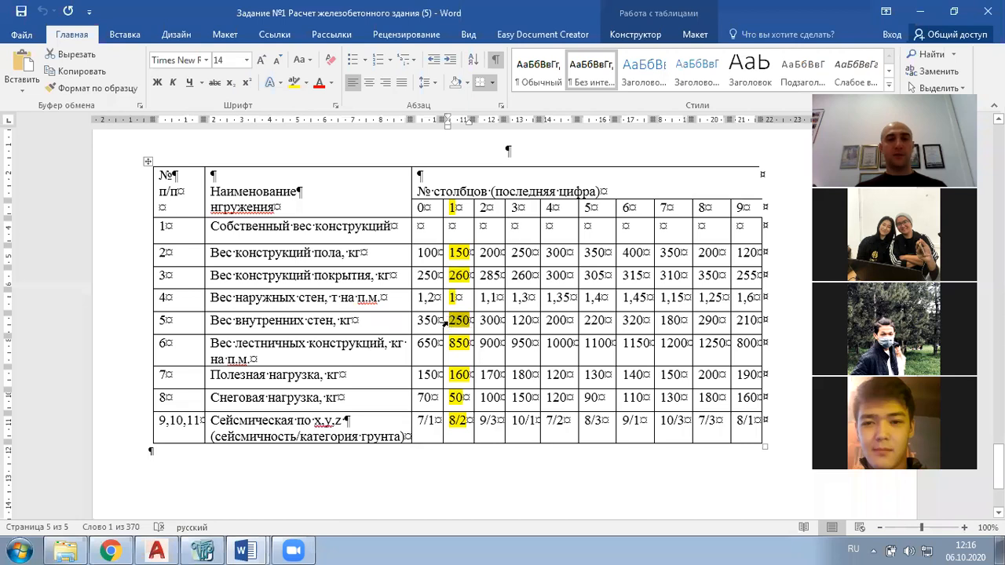
left_click(918, 10)
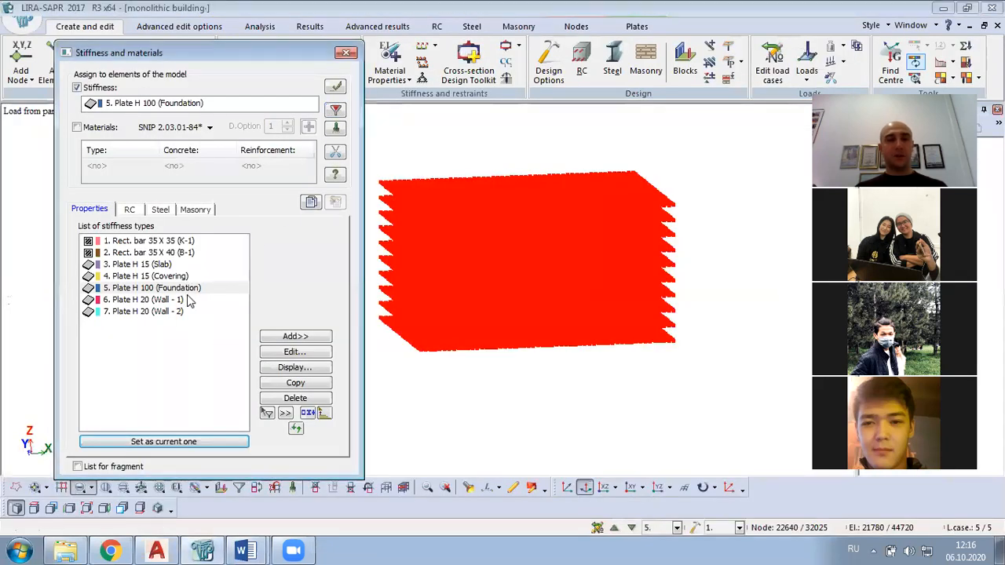
Apply a uniformly distributed load of 0.25 t/m2 in the global Z direction to the selected slab and foundation plates.
left_click(346, 54)
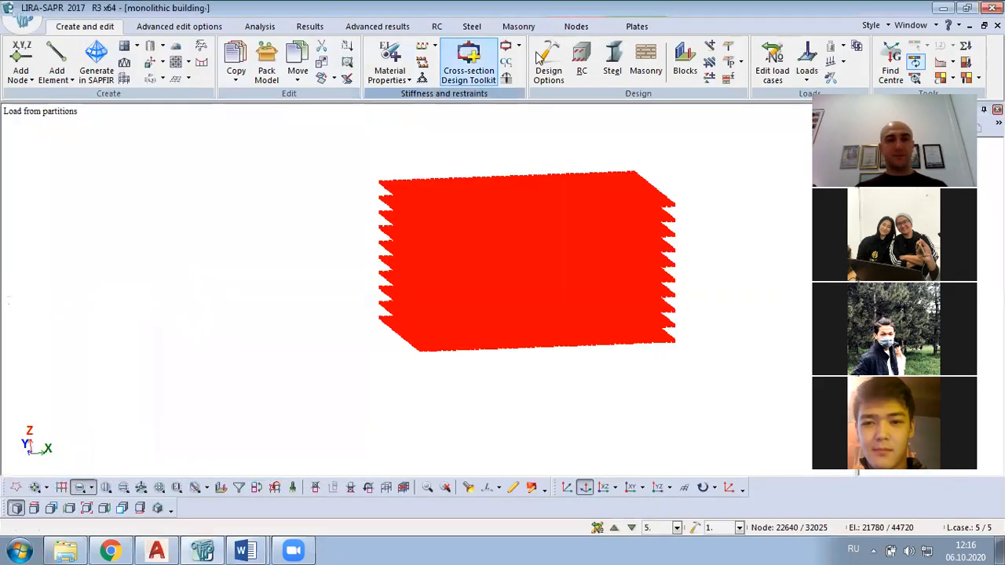
left_click(810, 76)
left_click(810, 177)
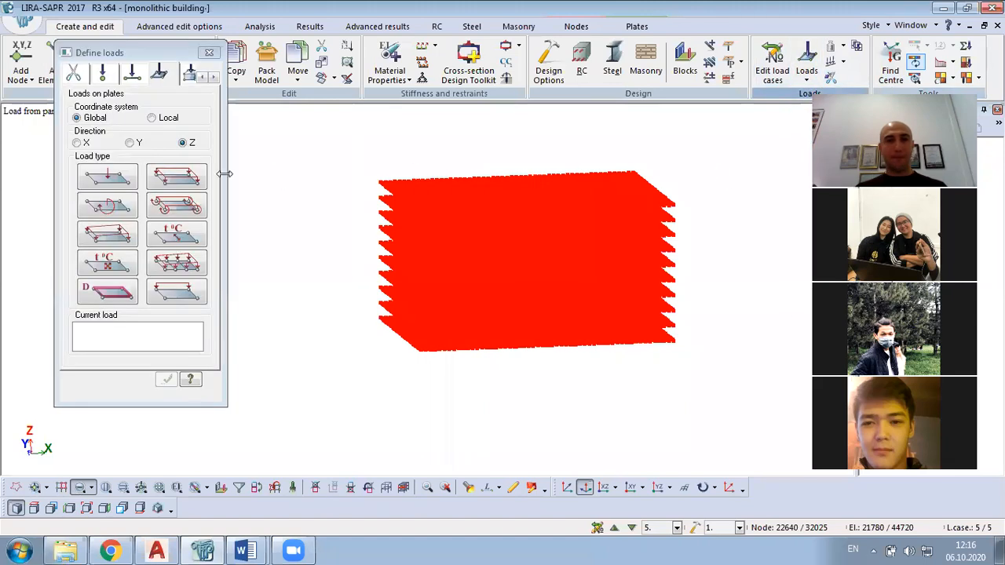
left_click(167, 176)
type("0.2")
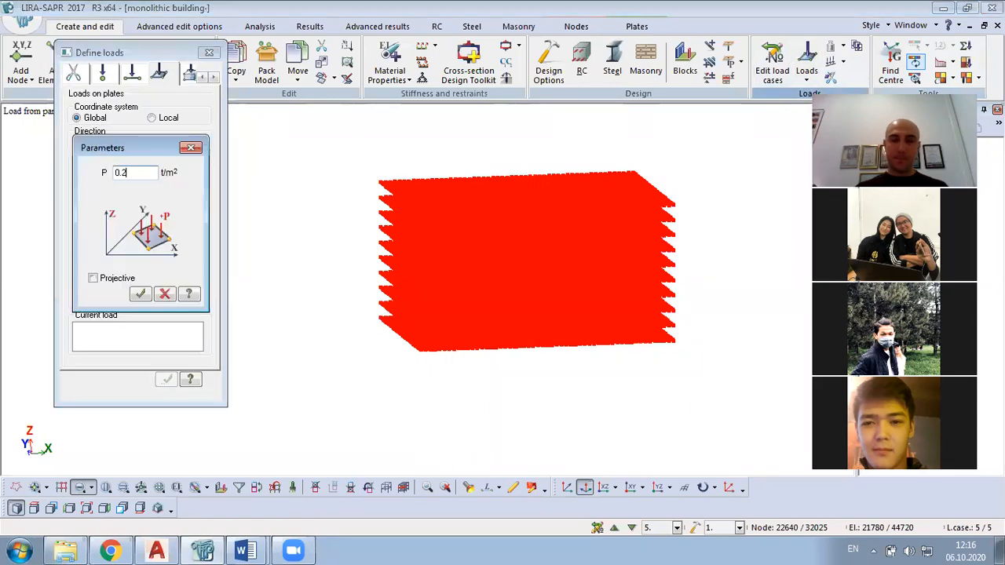
type("5")
left_click(139, 293)
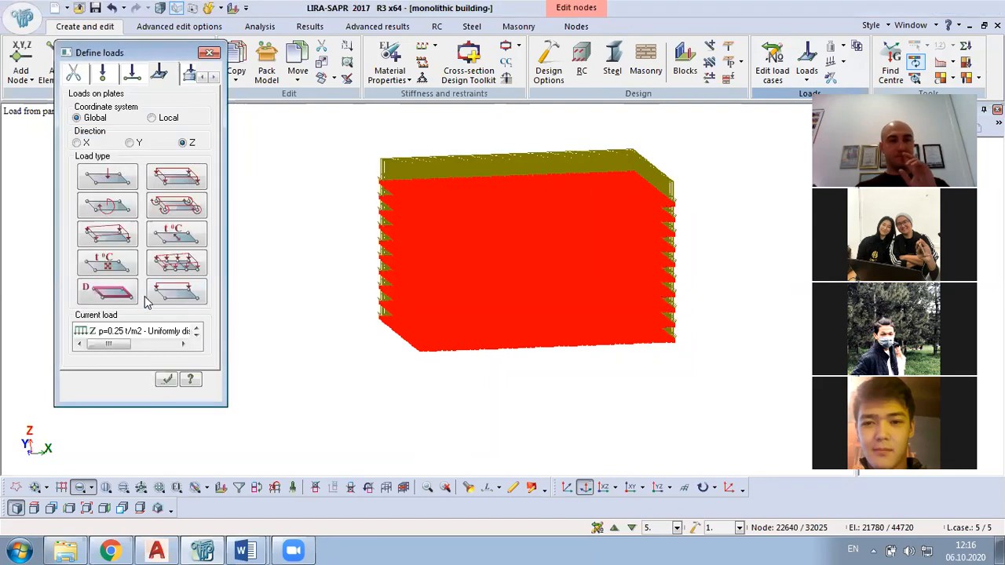
Finish defining loads, restore the full building from the fragment, and clear the selection.
left_click(209, 52)
right_click(166, 191)
left_click(214, 283)
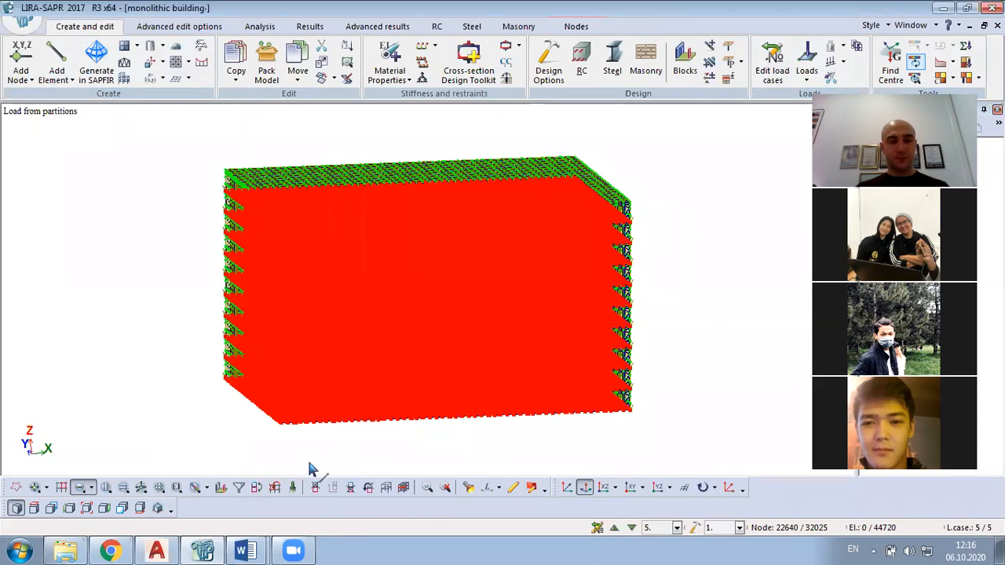
Check the load rows after interior walls in the Word assignment table, and return to LIRA-SAPR.
left_click(242, 550)
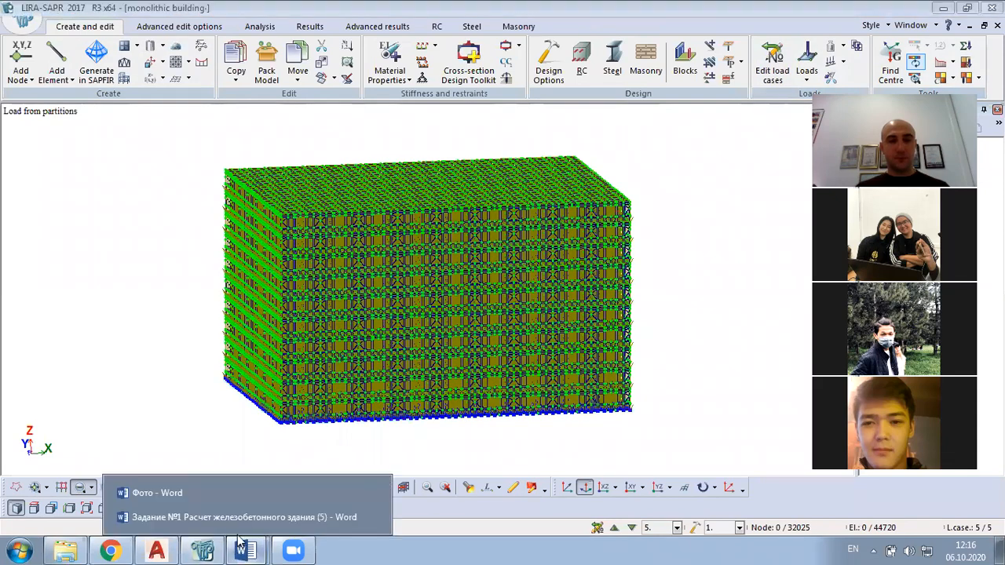
left_click(233, 518)
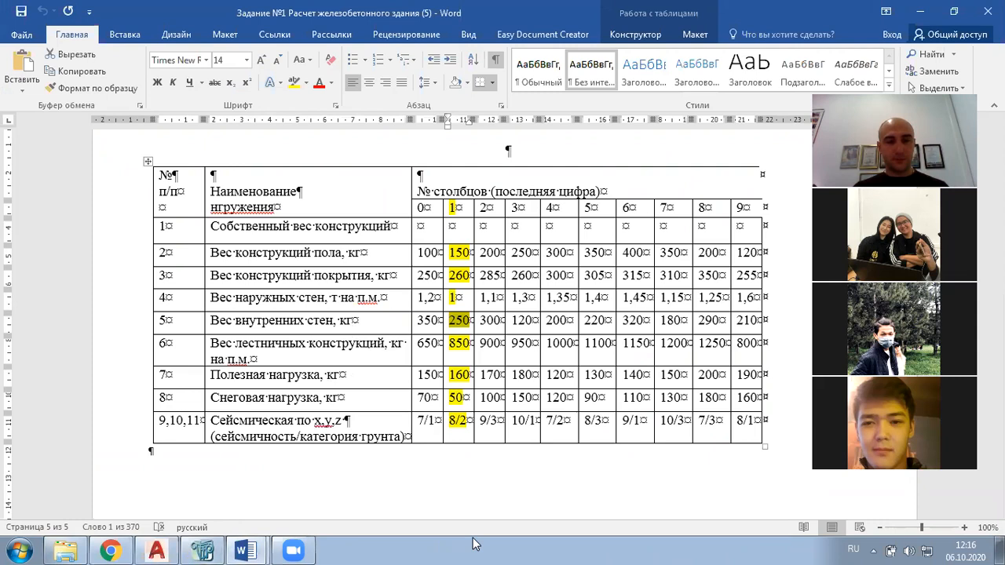
scroll(274, 474, "down", 1)
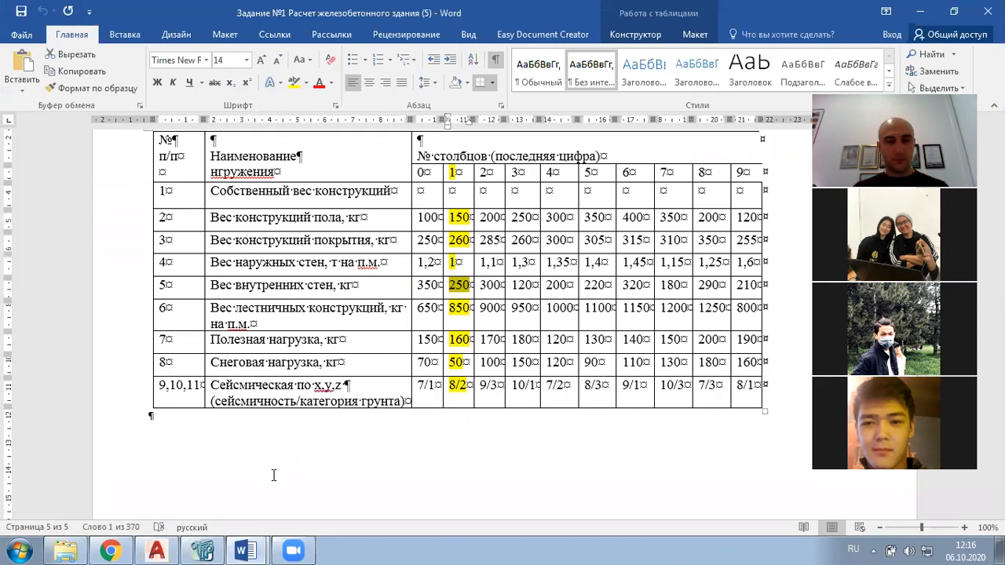
left_click(206, 550)
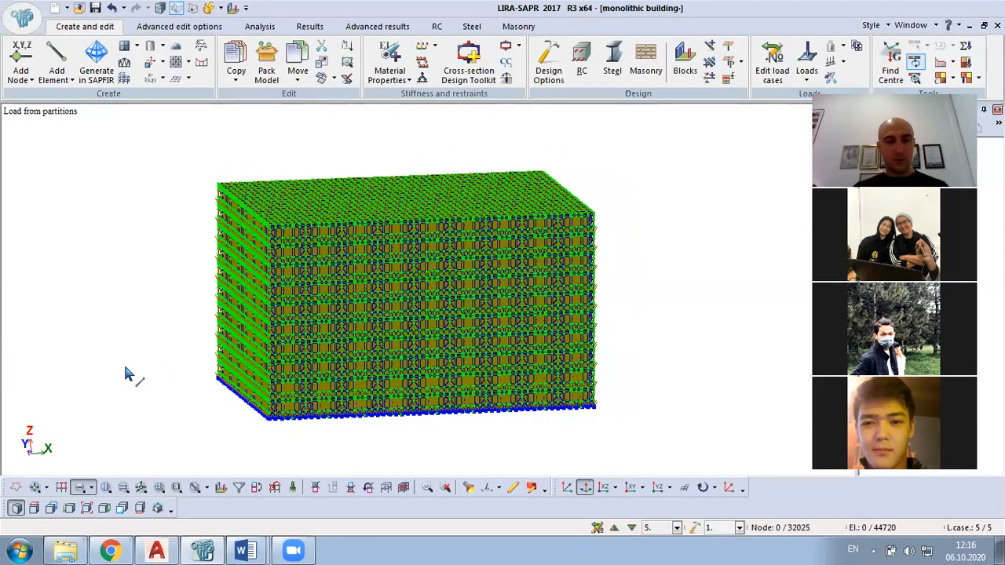
Examine the building's plan layout and outer edges in 3D and in the XOY projection.
middle_click_drag(161, 367, 217, 385)
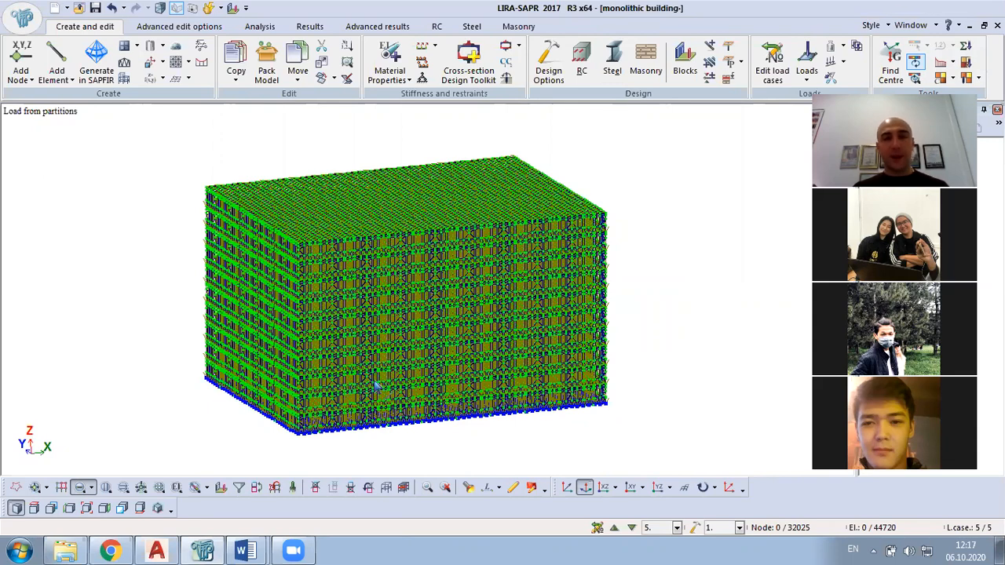
left_click(603, 488)
left_click(631, 487)
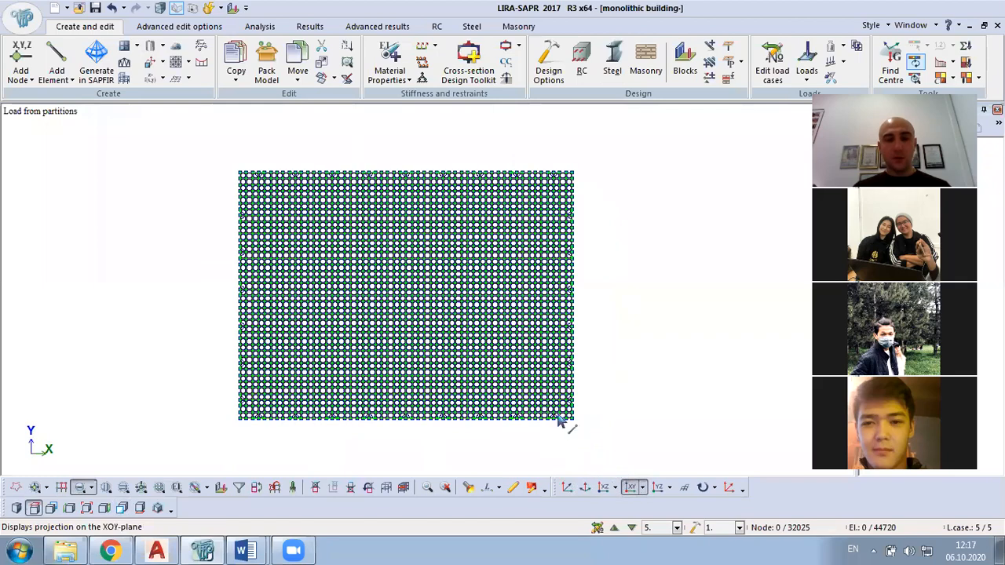
scroll(481, 410, "up", 4)
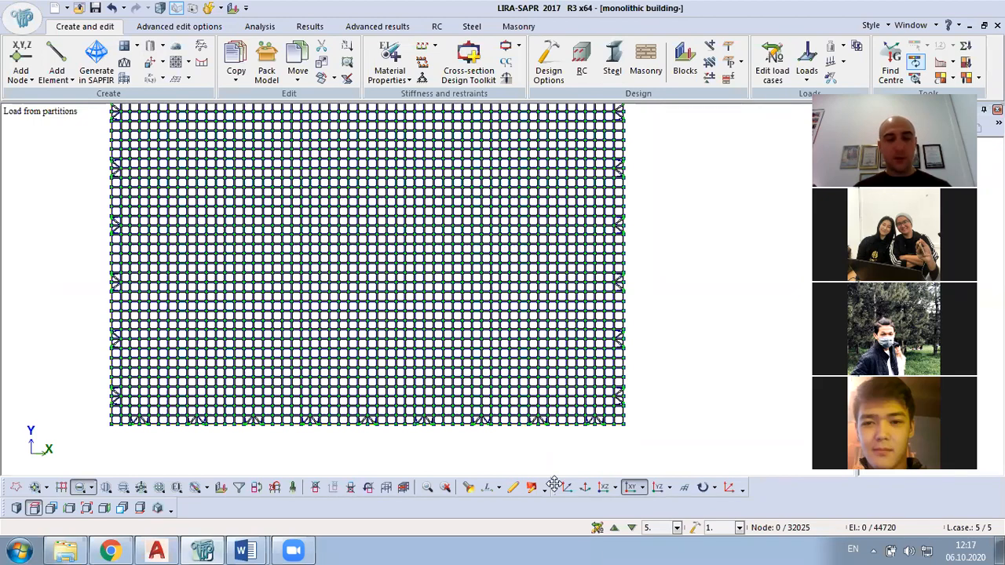
scroll(485, 360, "down", 1)
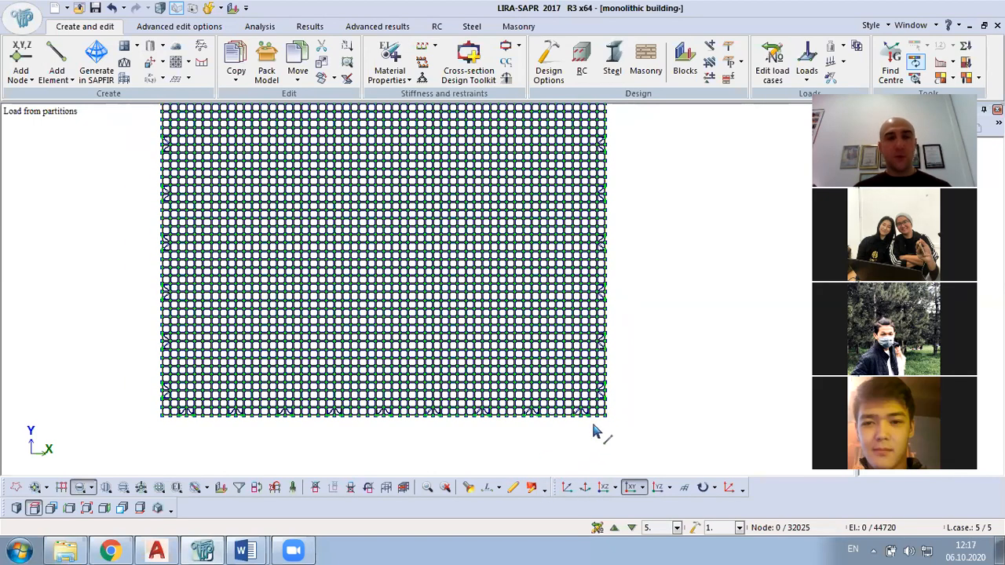
scroll(573, 337, "down", 1)
scroll(573, 340, "down", 1)
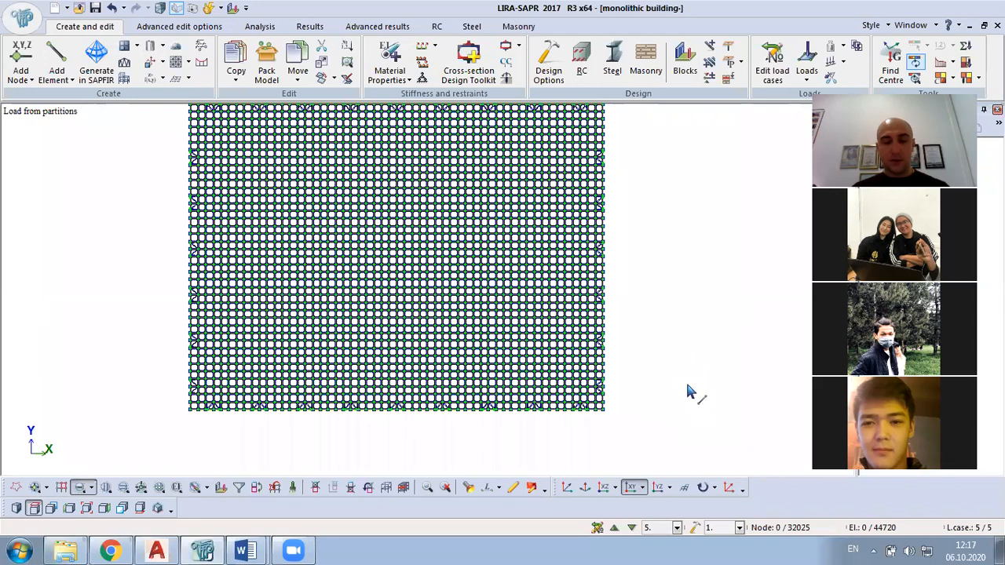
scroll(682, 397, "down", 1)
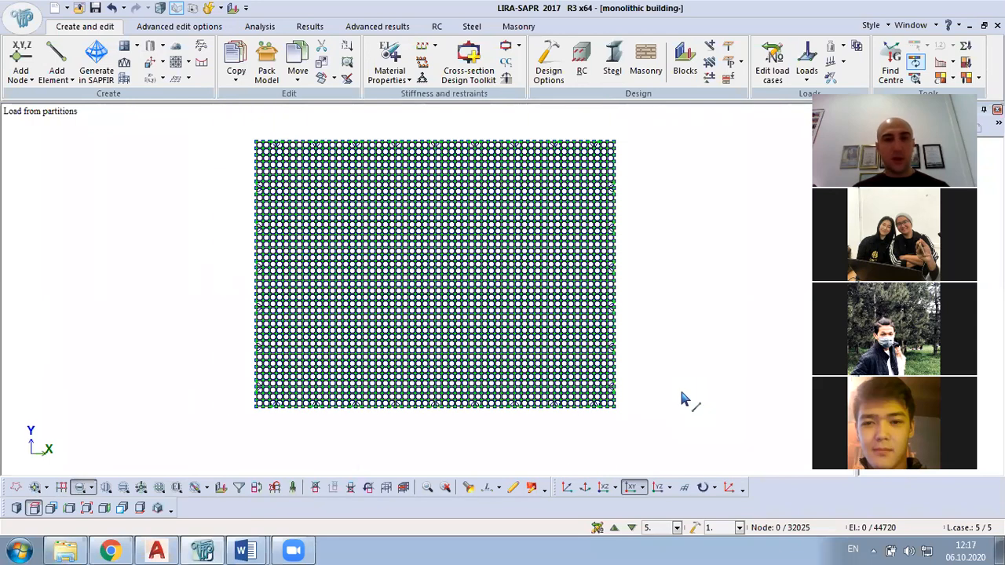
scroll(657, 411, "up", 1)
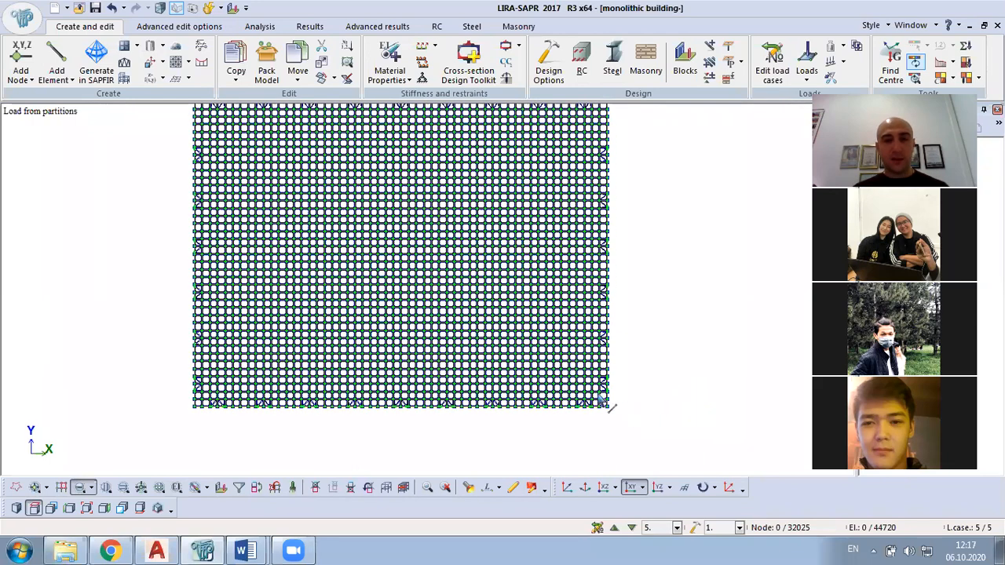
scroll(216, 404, "up", 1)
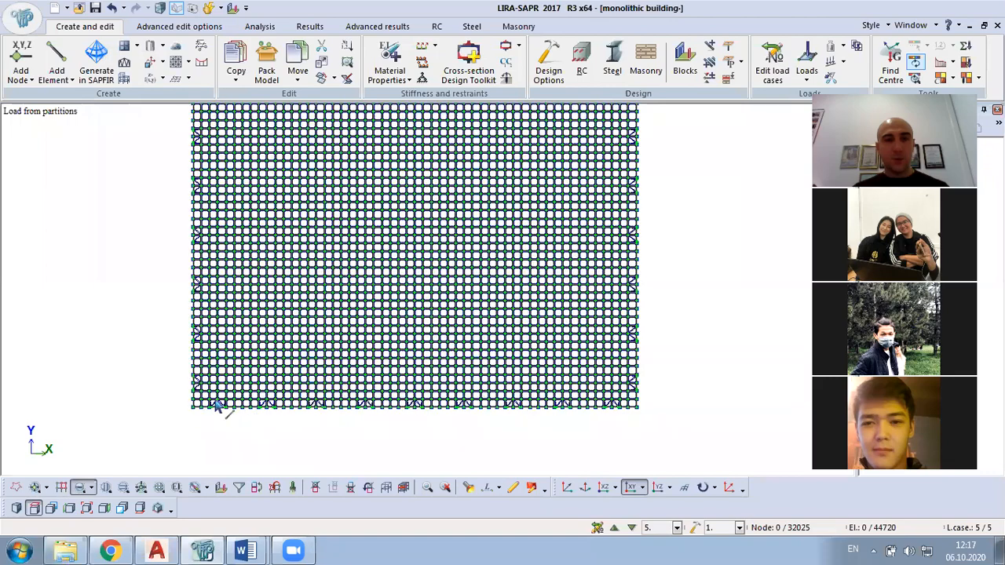
scroll(220, 408, "up", 1)
middle_click_drag(232, 377, 302, 331)
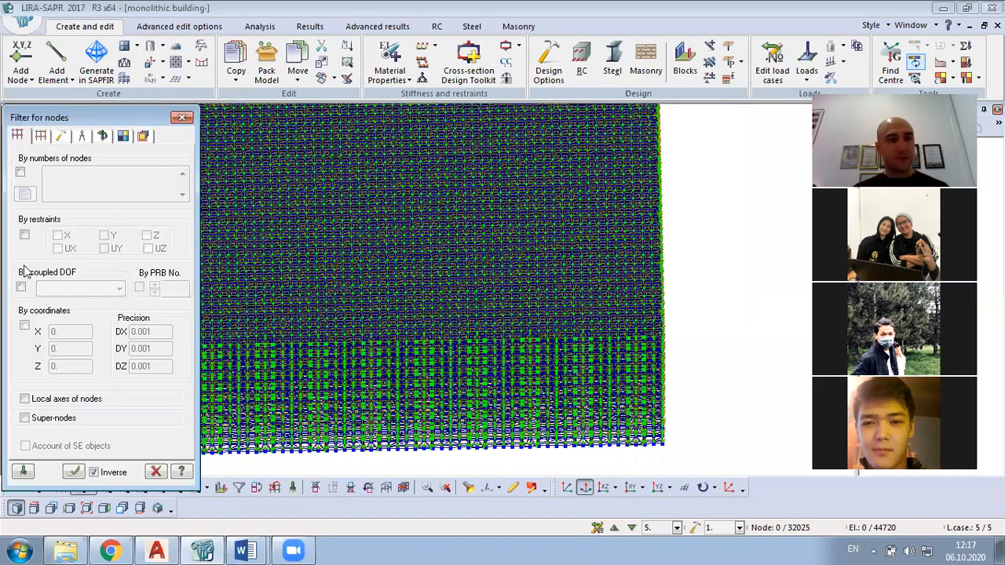
Select all elements with the stiffness types Plate H 15 (Slab) and Rect. bar 35 X 35 (K-1) using the element filter.
left_click(25, 283)
left_click(57, 285)
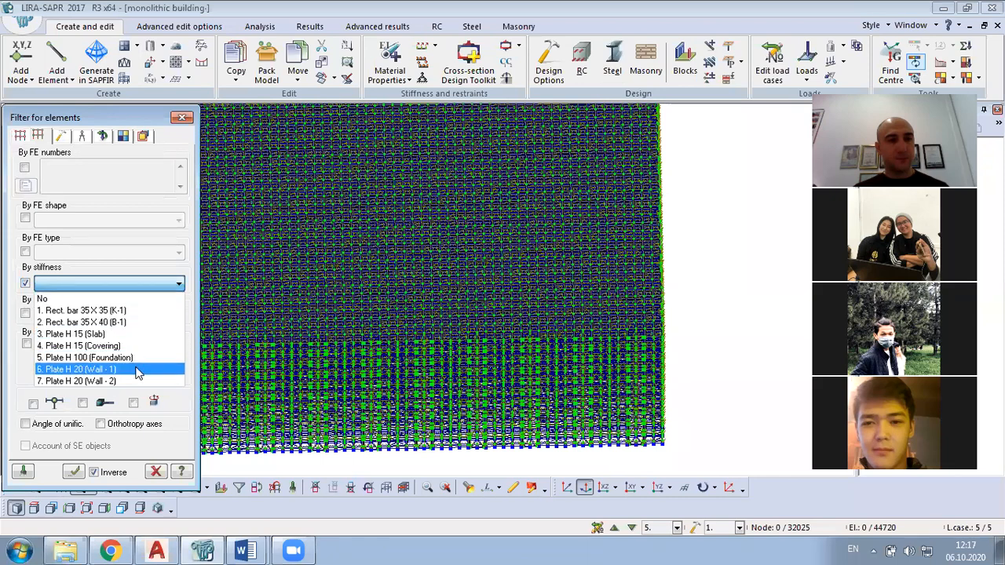
left_click(75, 333)
left_click(73, 471)
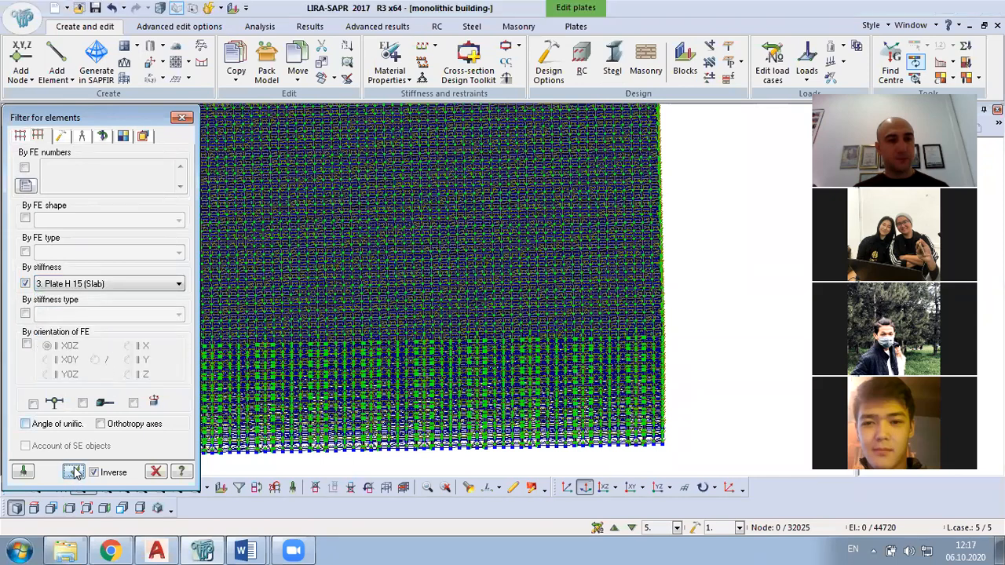
left_click(118, 283)
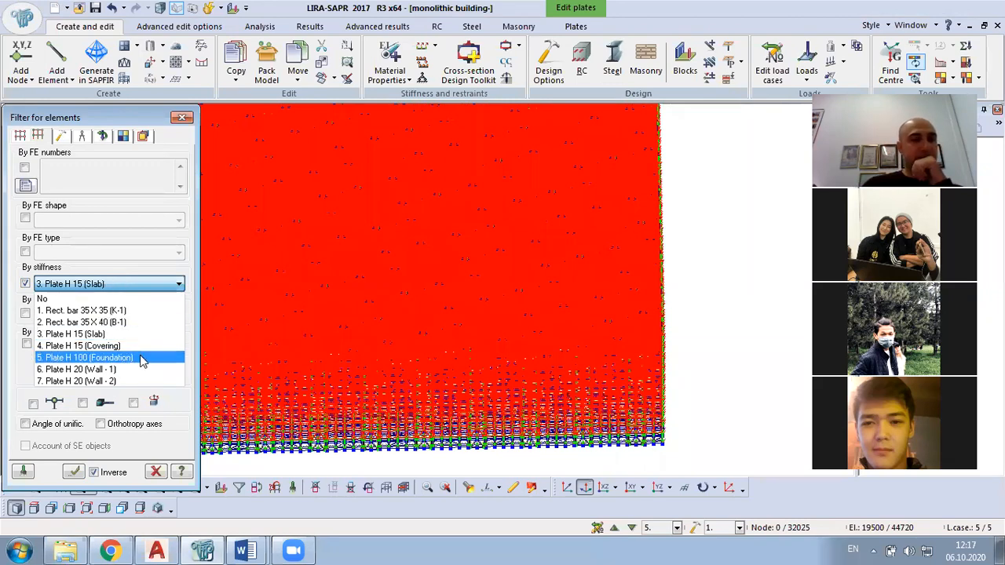
left_click(128, 311)
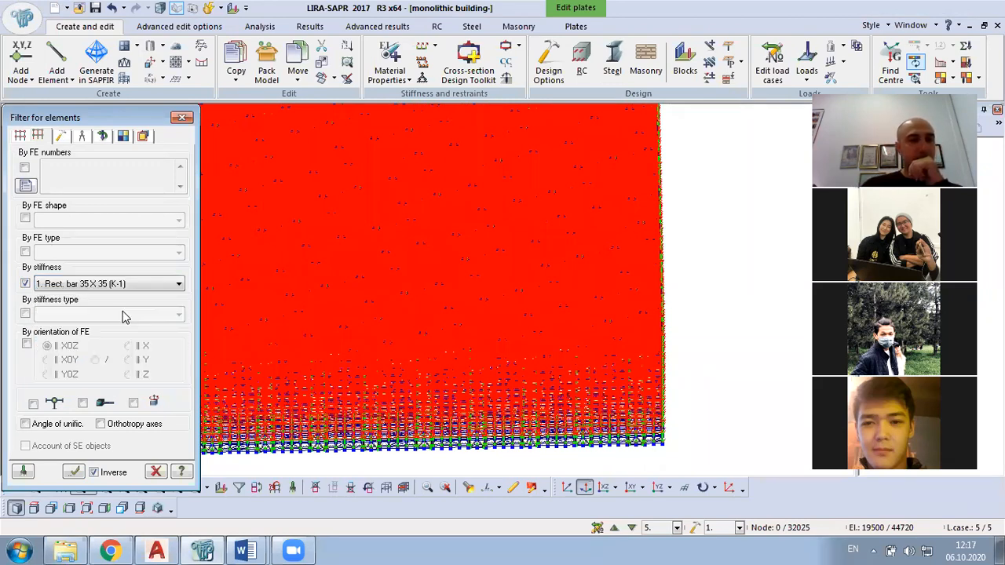
left_click(73, 471)
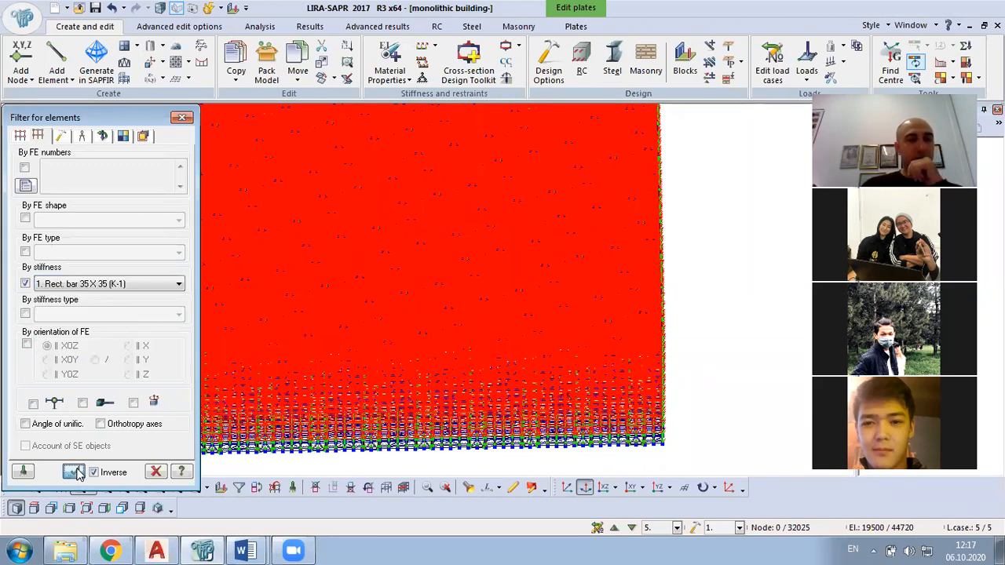
Isolate the selected slabs and columns as a fragment and show it in projection on the XOZ plane.
right_click(697, 216)
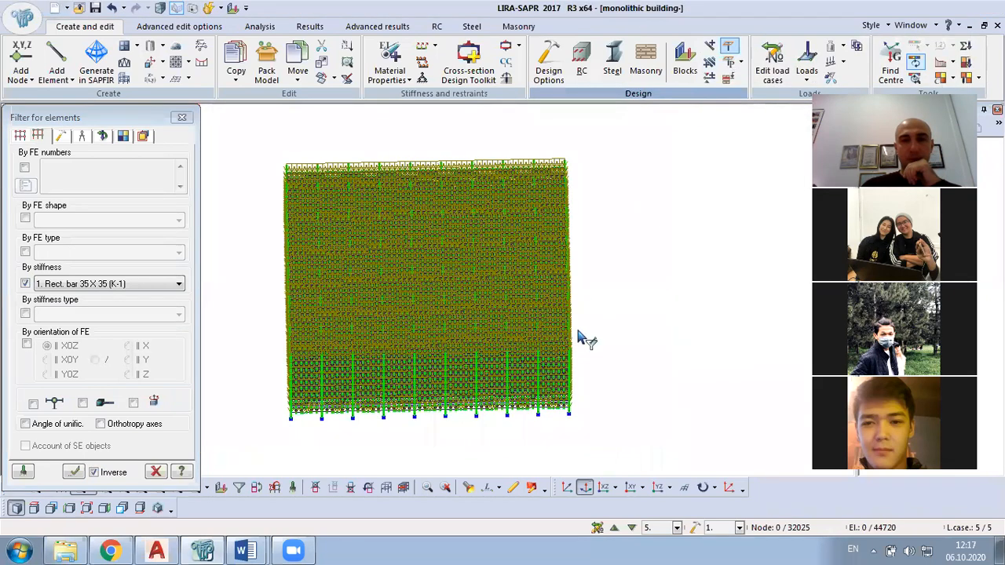
left_click(604, 490)
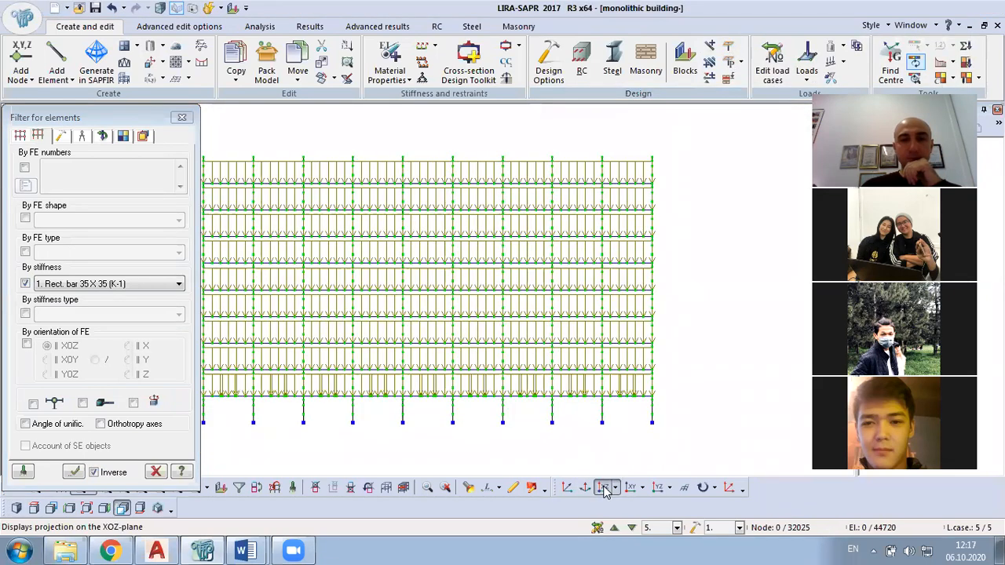
left_click(181, 117)
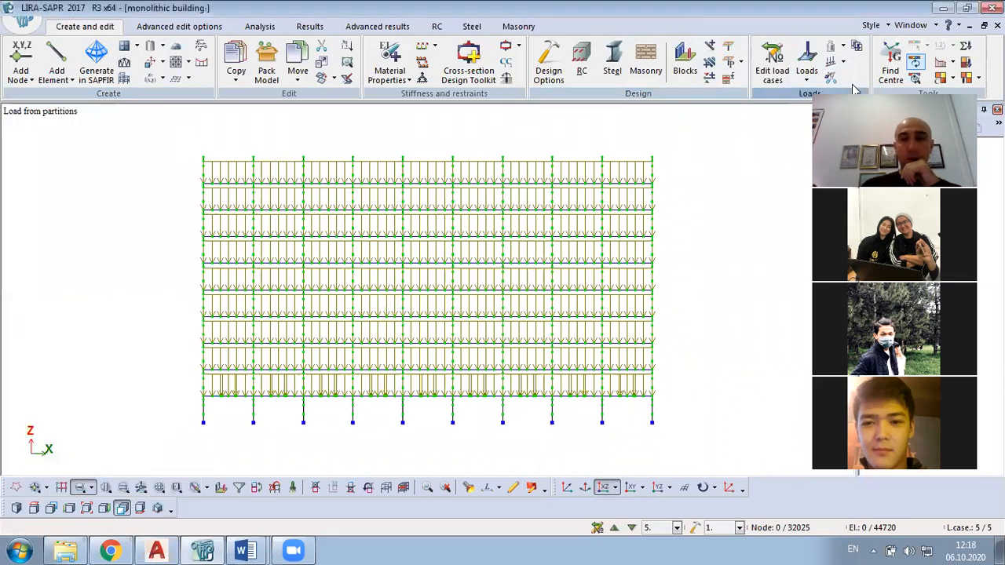
Add a sixth load case named "Load from staircase" with type Live temp. / Live, and set it as the current one.
left_click(775, 61)
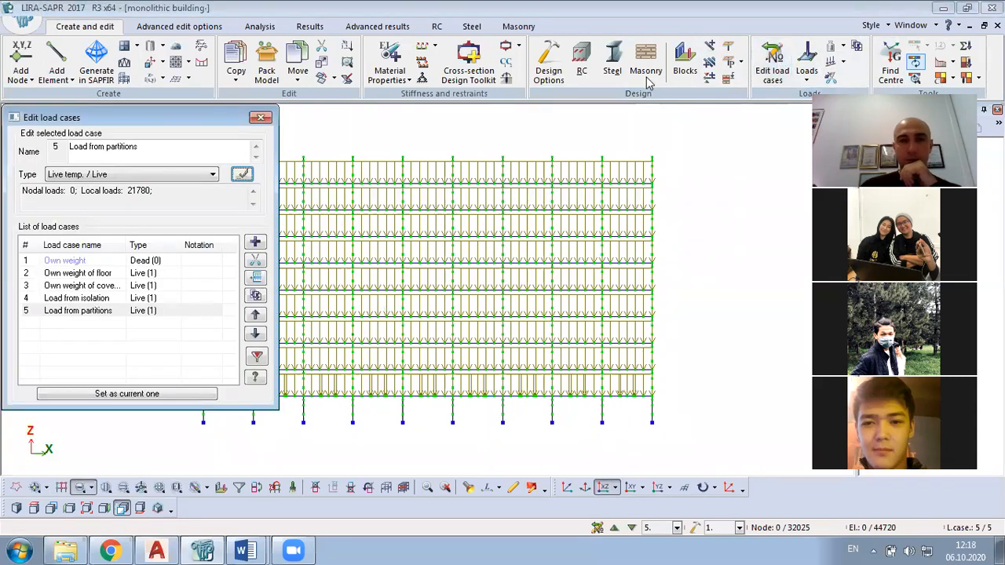
left_click(255, 243)
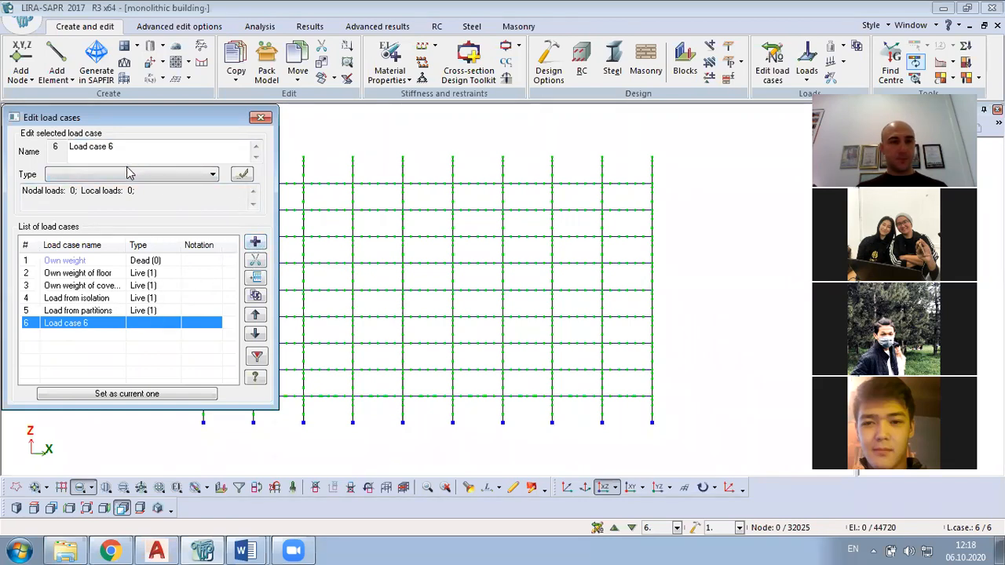
left_click_drag(135, 146, 92, 147)
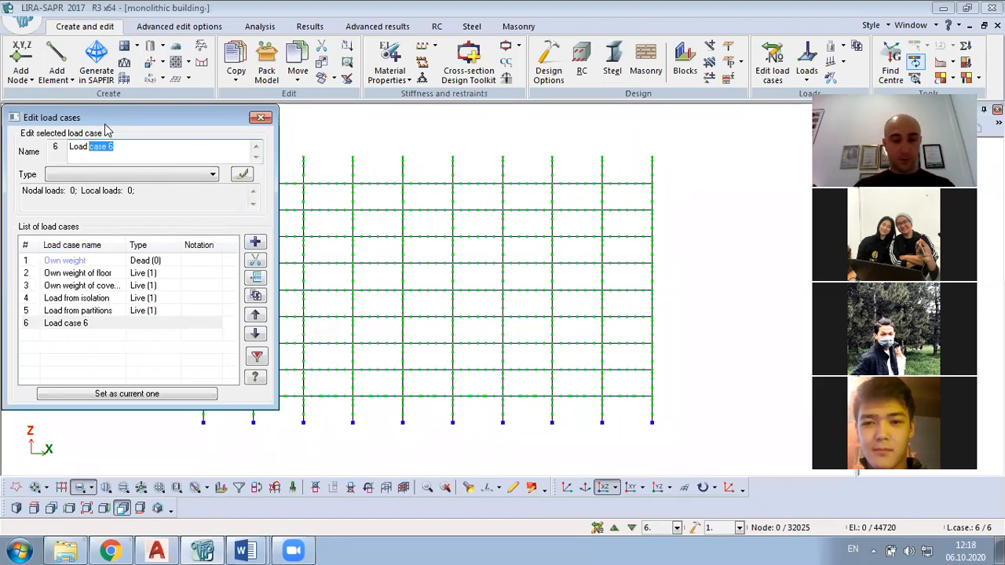
type("from stair")
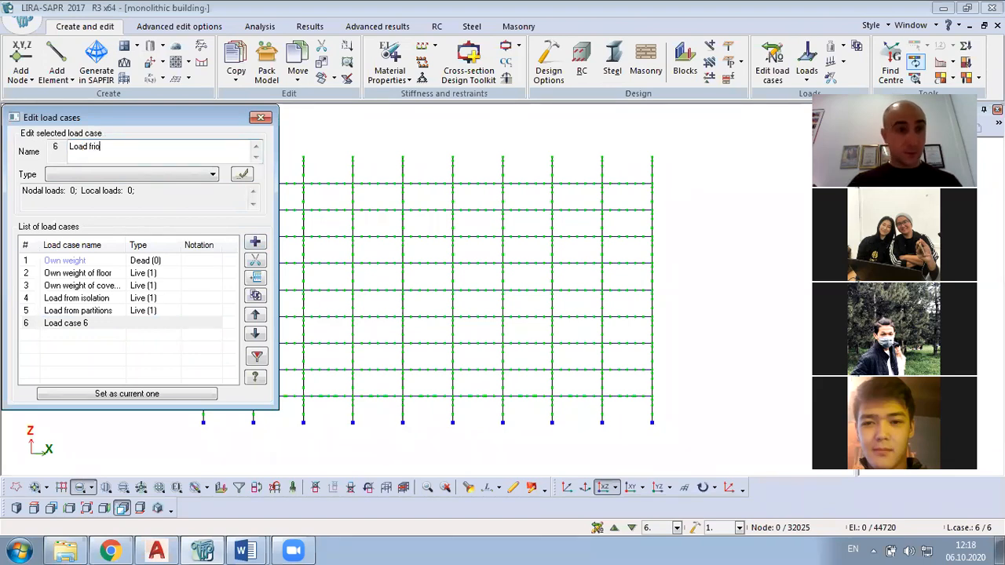
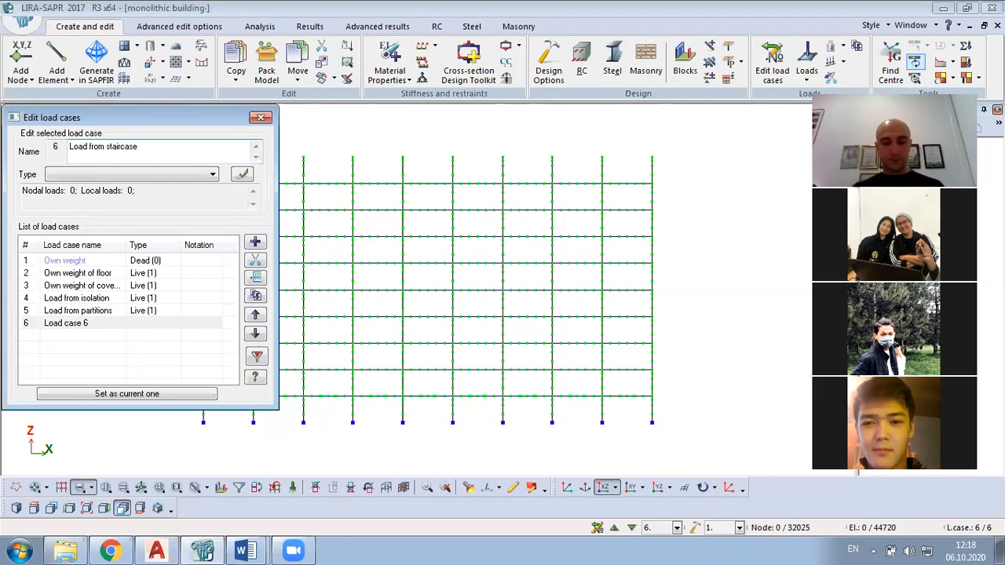
left_click(145, 174)
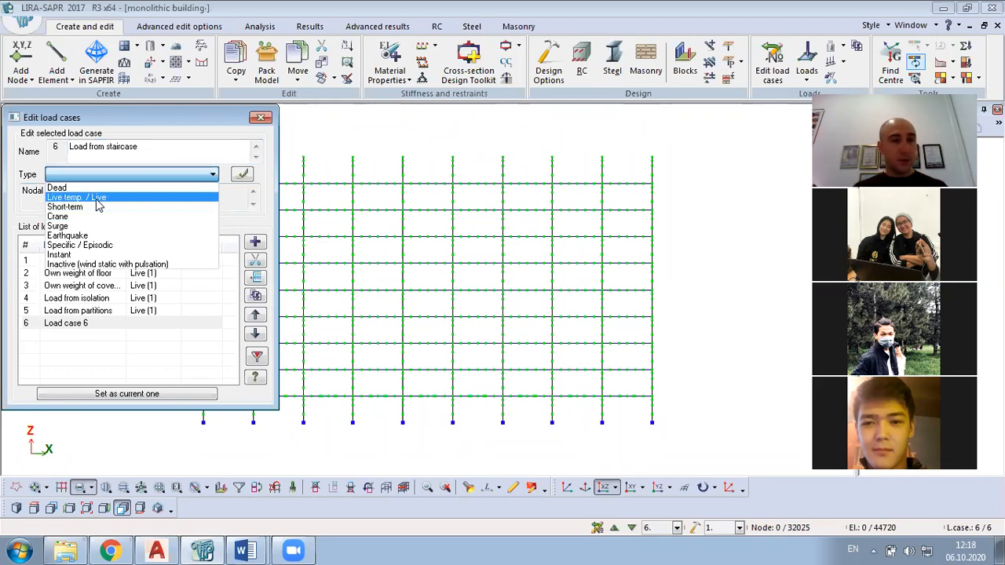
left_click(98, 200)
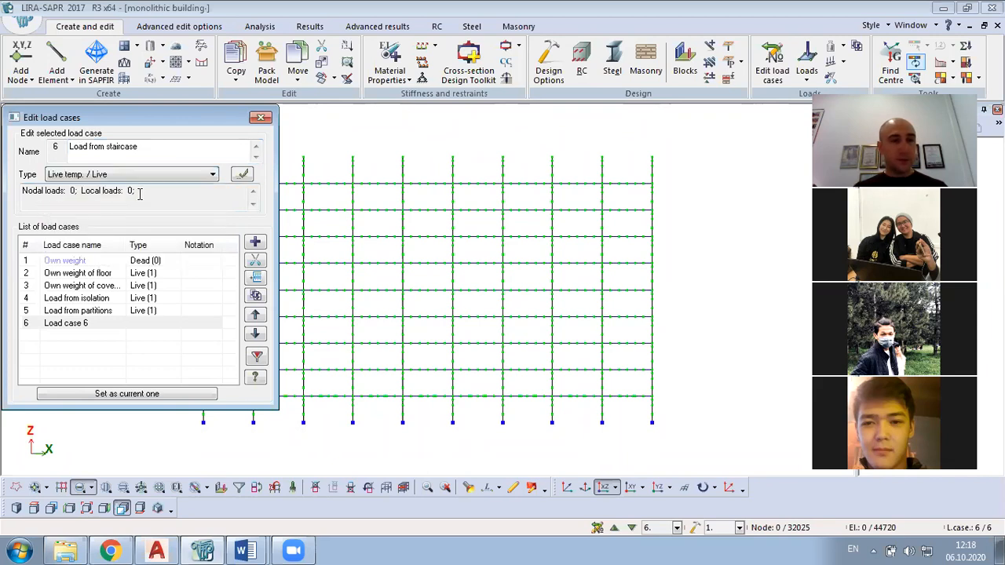
left_click(244, 178)
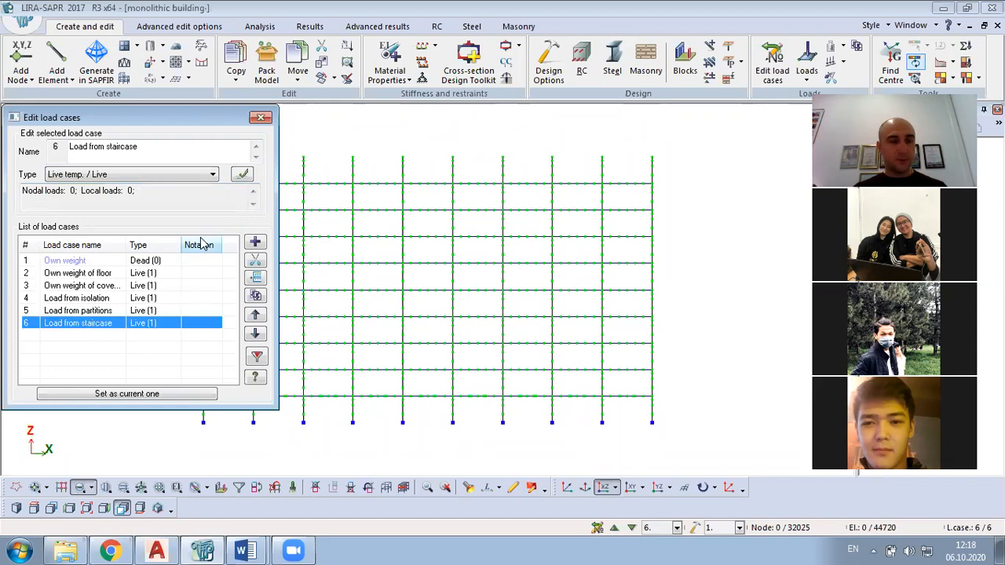
left_click(152, 398)
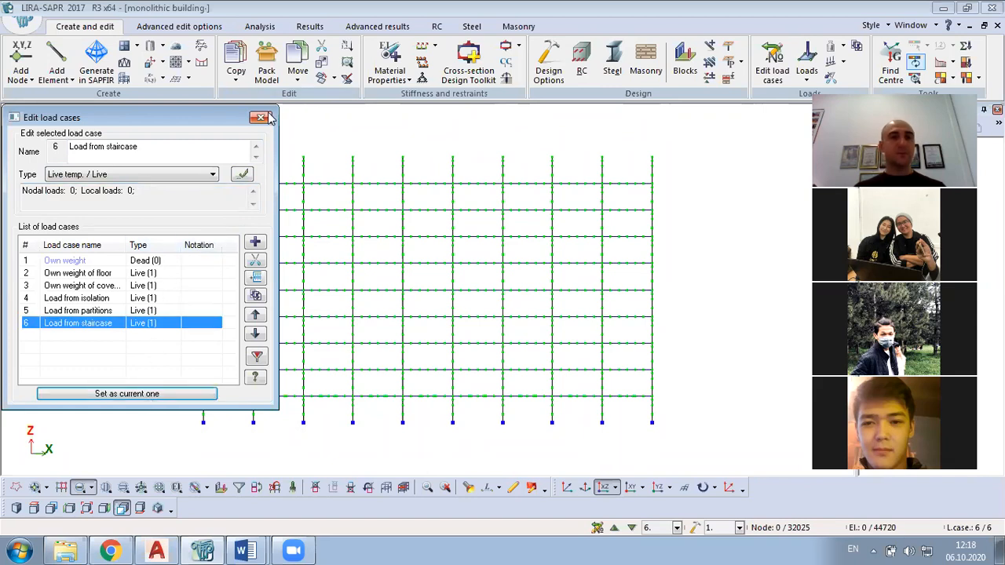
left_click(260, 117)
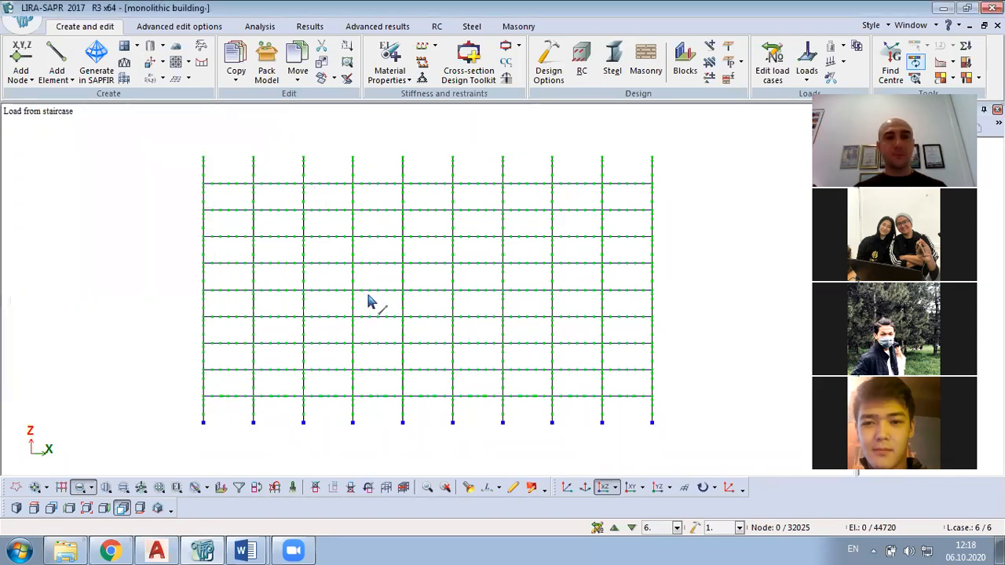
In the XOY projection, delete the slab nodes near the plan's lower-left corner to cut a staircase opening three cells wide and four high.
left_click(629, 489)
scroll(309, 444, "up", 2)
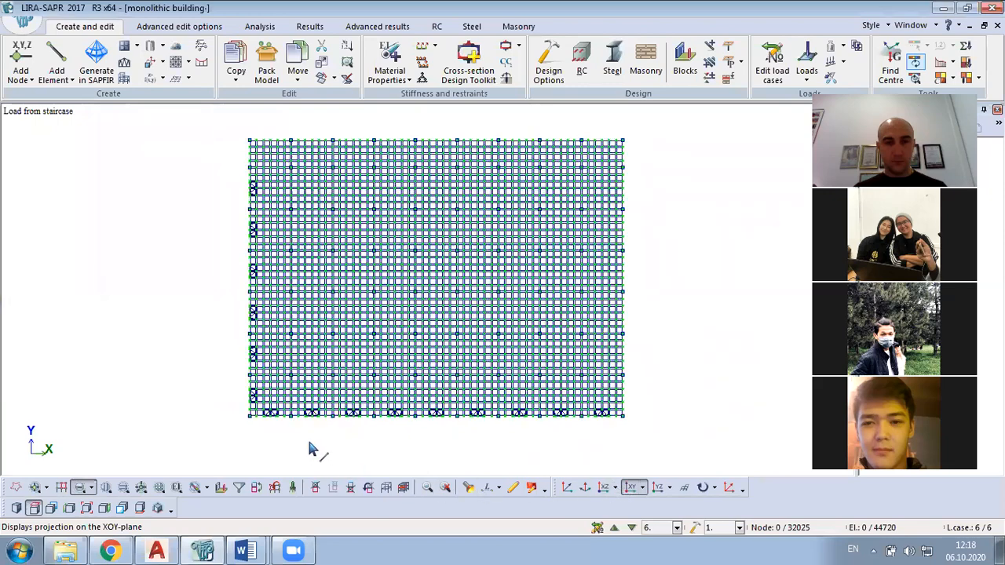
scroll(267, 435, "up", 2)
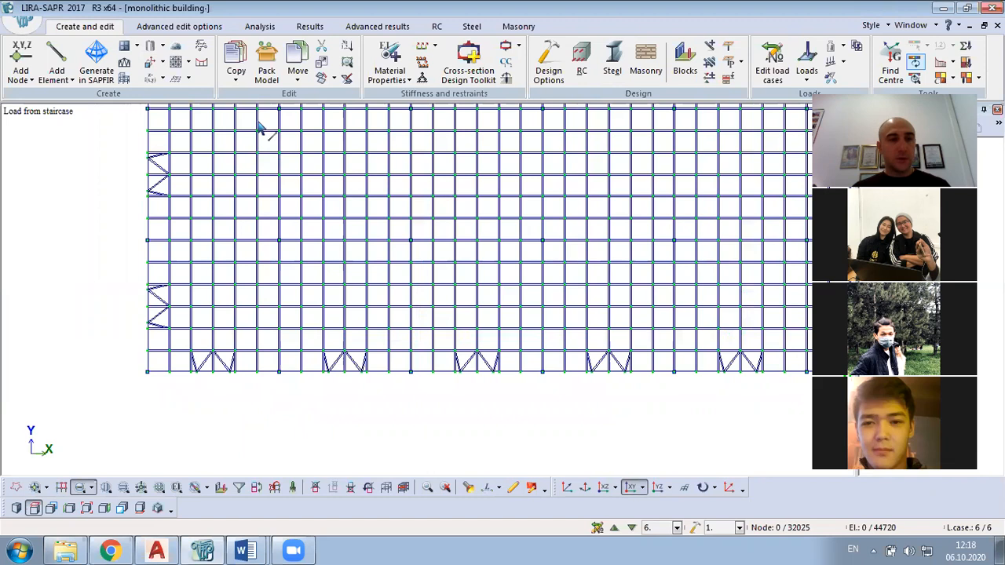
left_click(35, 488)
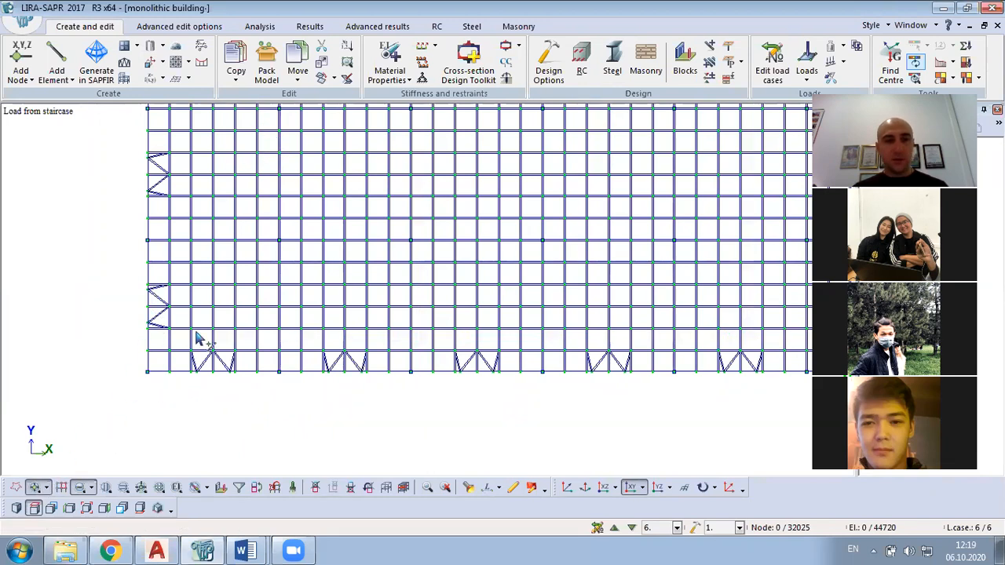
scroll(200, 339, "up", 1)
scroll(236, 281, "up", 1)
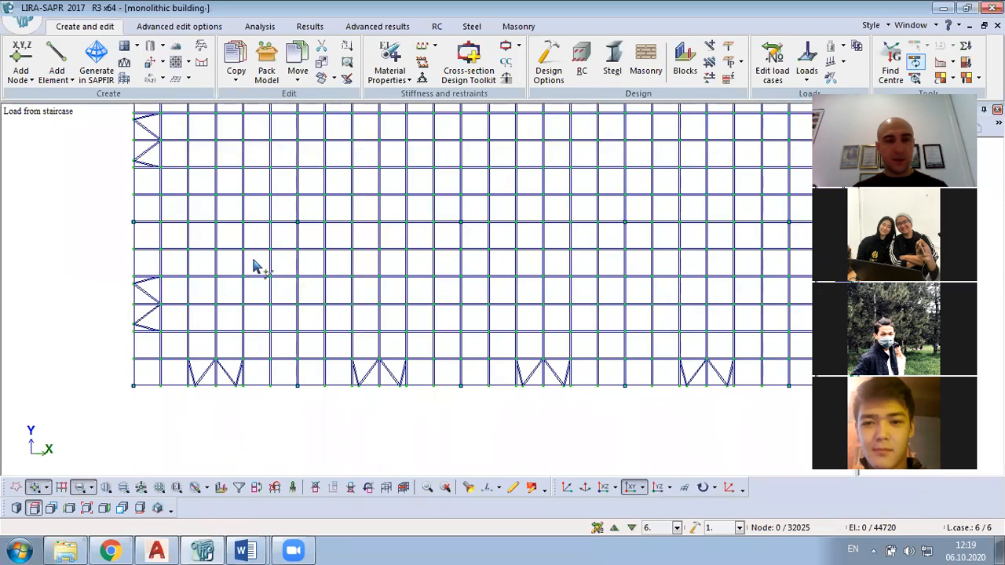
left_click_drag(257, 262, 202, 345)
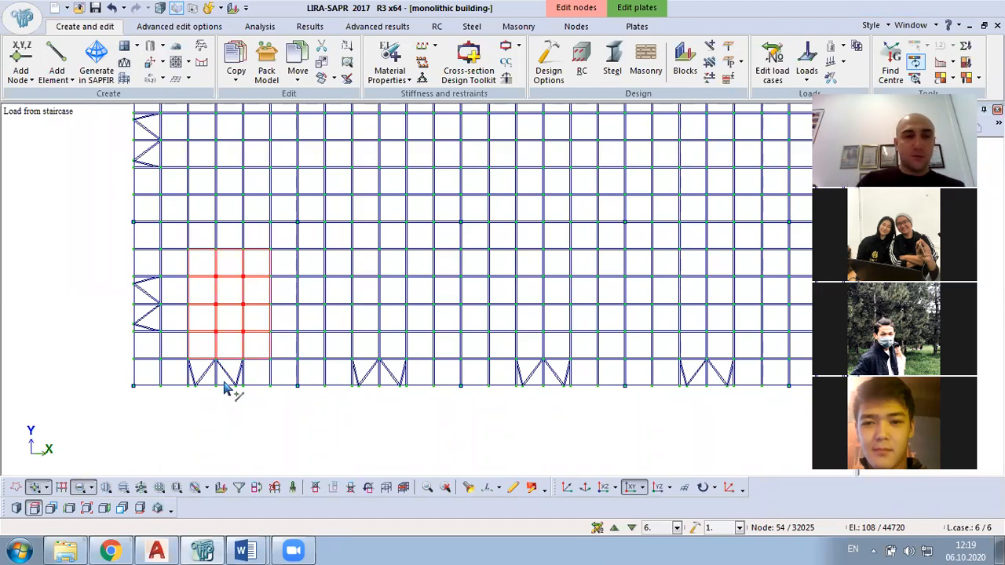
key("Delete")
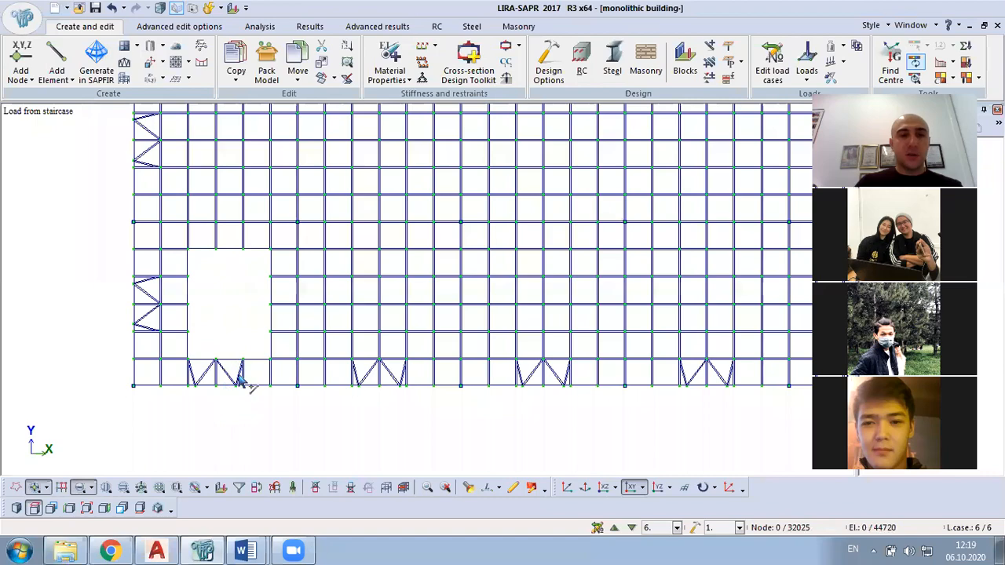
Delete the slab nodes within one column bay near the plan's centre to cut a six-by-six-cell opening.
scroll(239, 380, "down", 5)
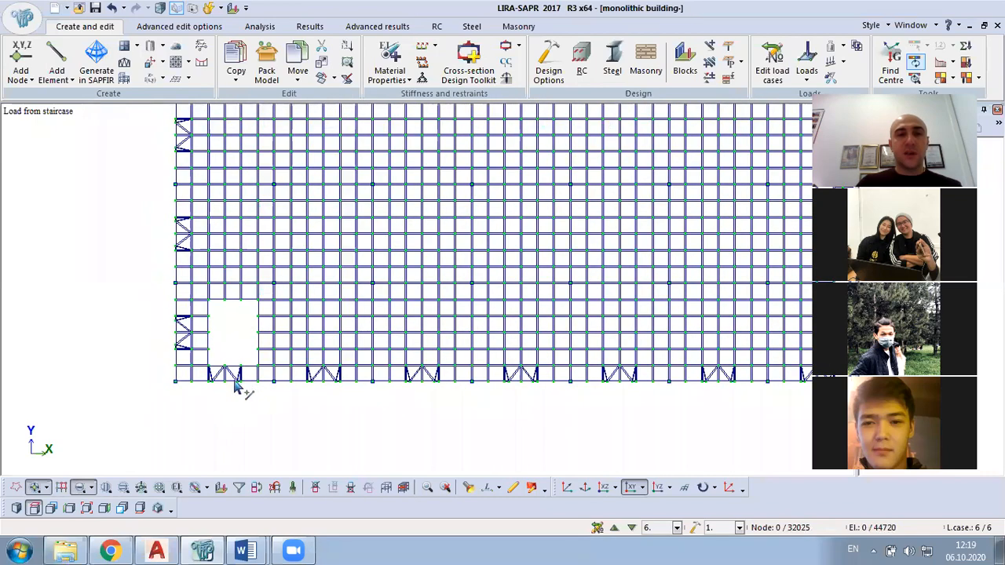
middle_click_drag(247, 353, 257, 353)
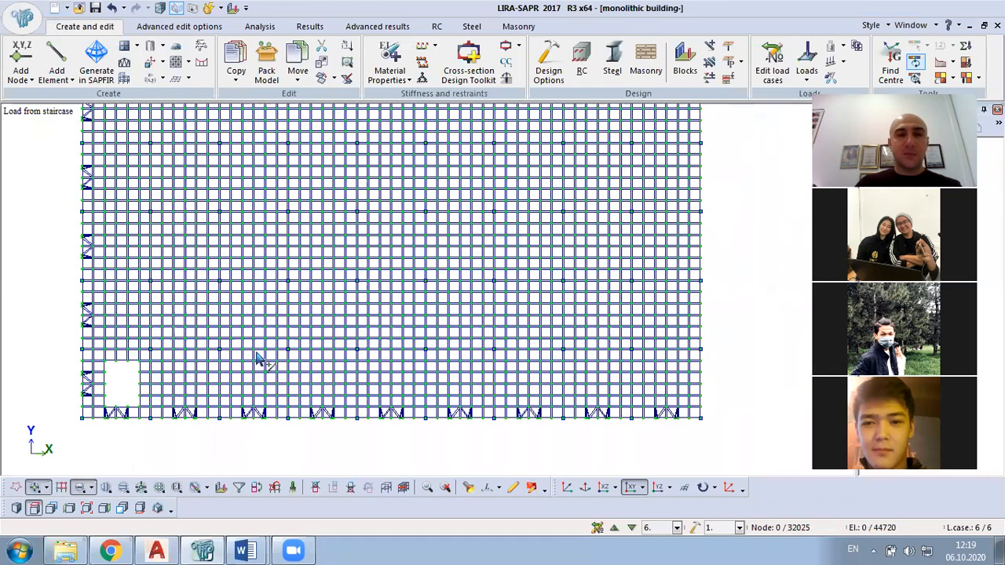
scroll(422, 150, "up", 2)
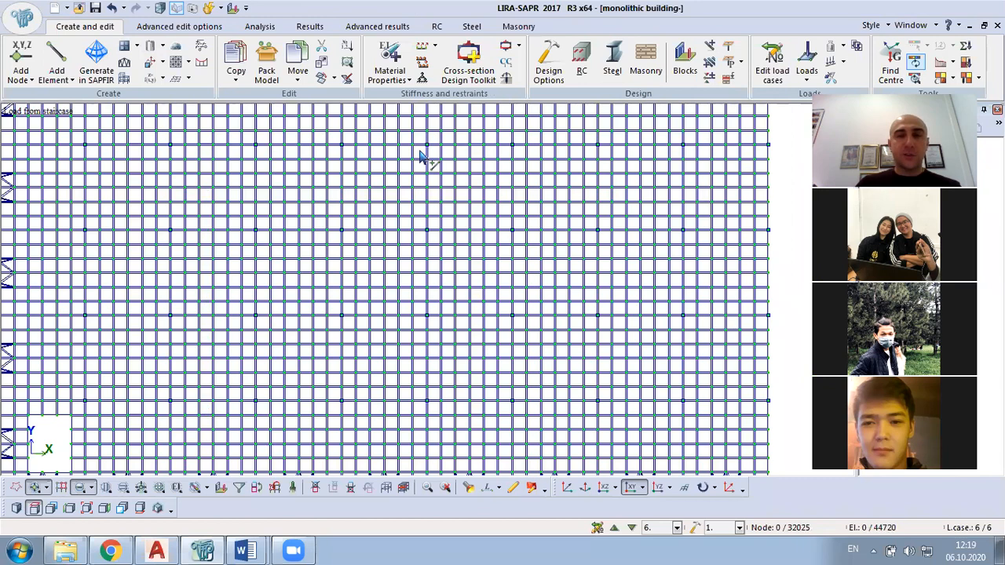
left_click_drag(420, 152, 350, 233)
key("Delete")
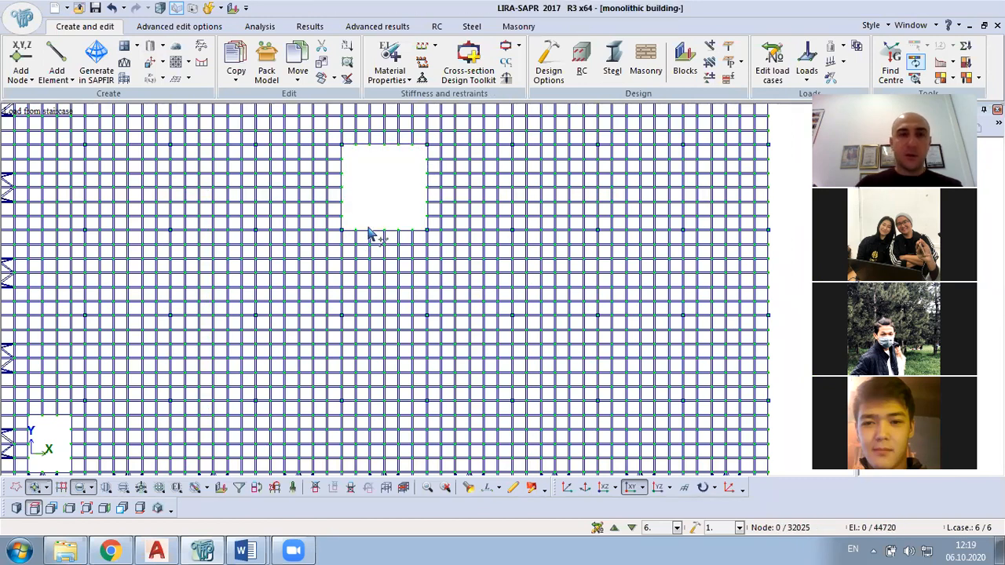
Delete the slab nodes near the plan's lower-right corner to cut an opening three cells wide and four high.
scroll(392, 251, "down", 3)
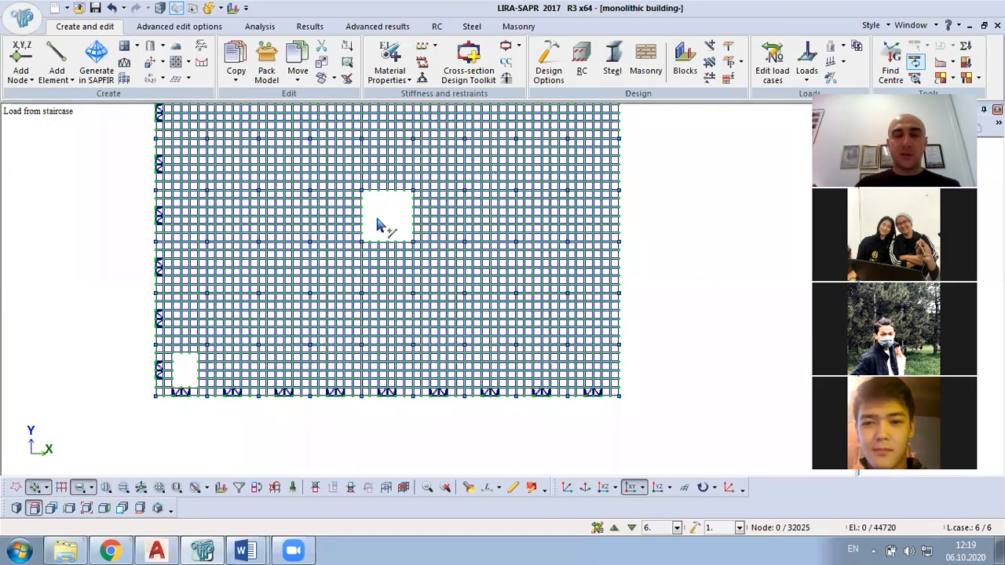
mouse_move(405, 250)
middle_mouse_down()
mouse_move(387, 268)
mouse_move(395, 282)
middle_mouse_up()
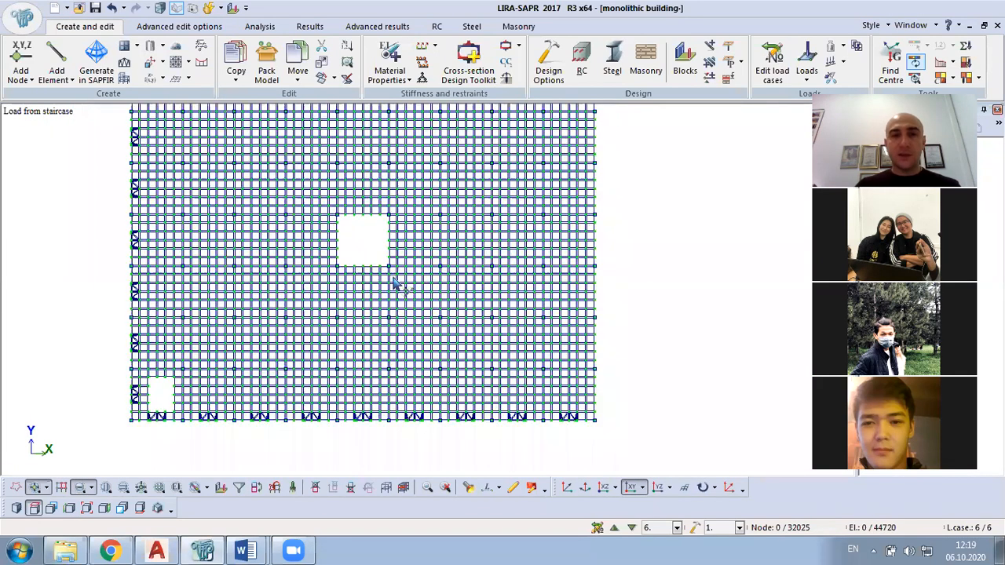
scroll(596, 424, "up", 1)
scroll(559, 396, "up", 3)
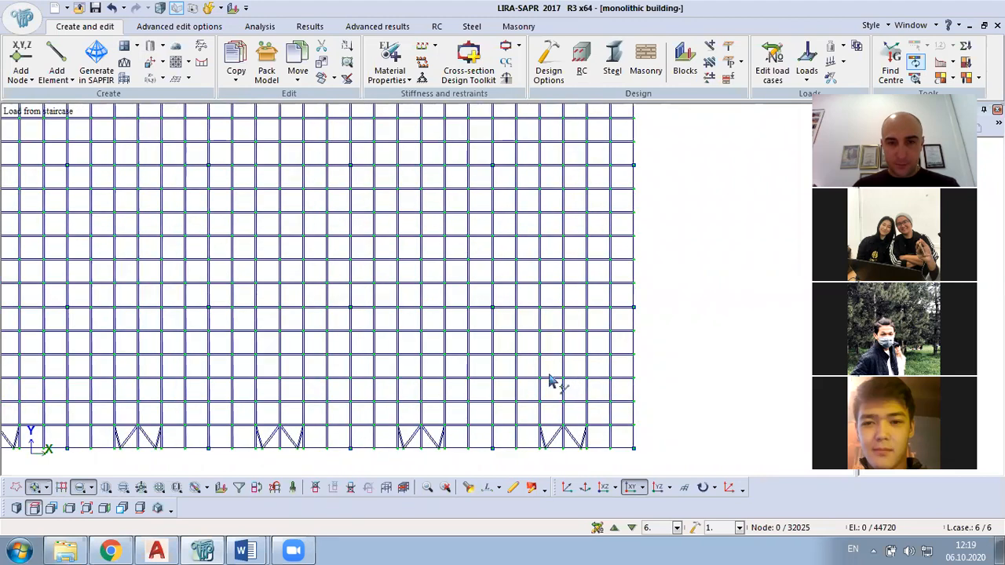
left_click_drag(575, 339, 530, 407)
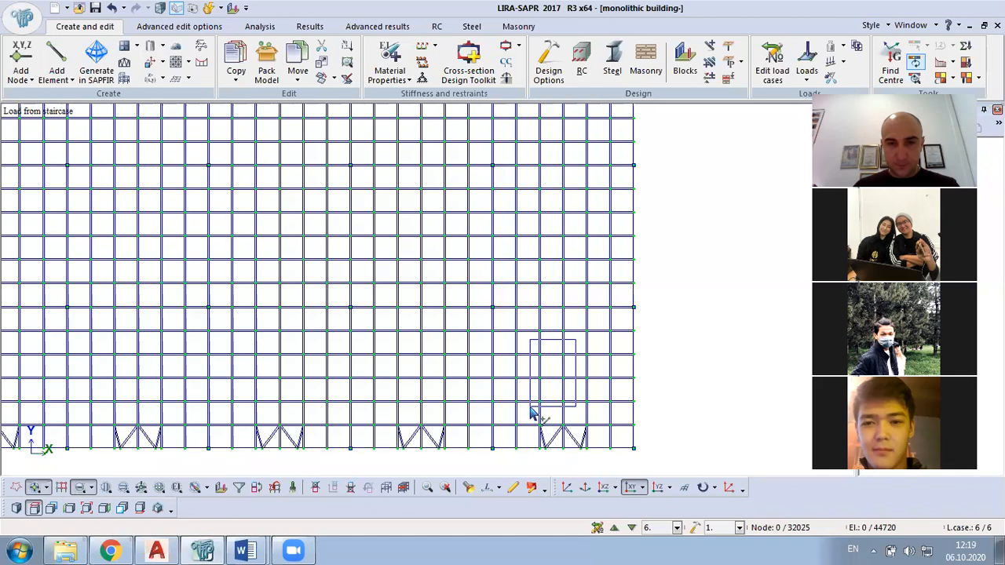
left_click_drag(531, 410, 532, 410)
key("Delete")
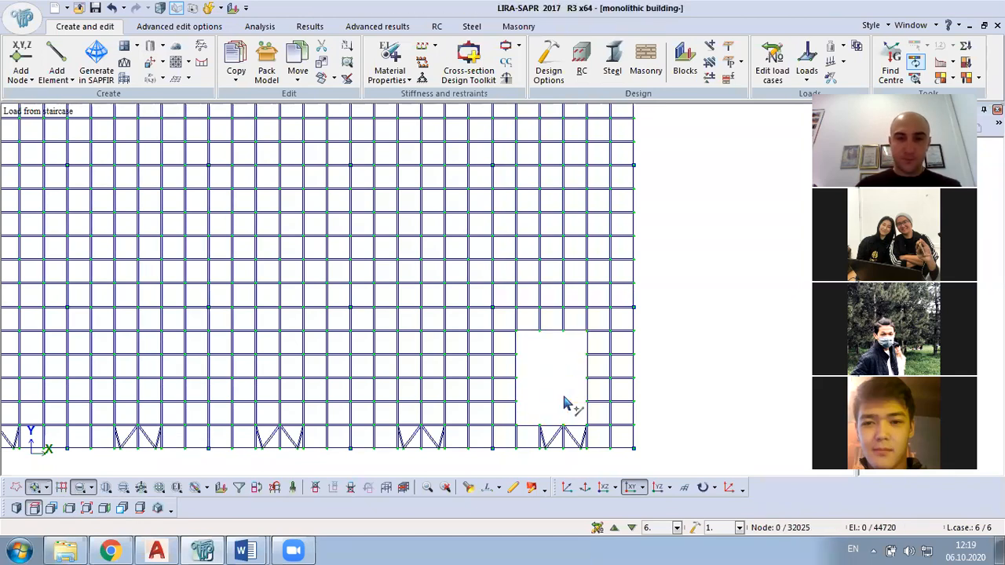
Try to cut an opening five cells wide and three high near the plan's upper-left corner by deleting its slab nodes.
scroll(564, 403, "down", 1)
scroll(565, 403, "down", 4)
middle_click_drag(394, 262, 407, 412)
scroll(406, 409, "down", 1)
middle_click_drag(321, 281, 379, 227)
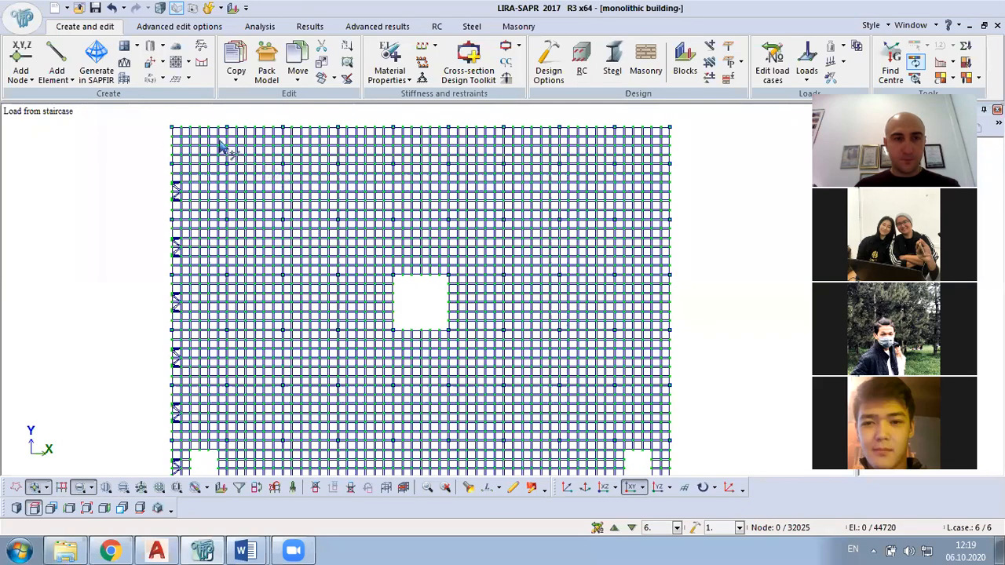
scroll(216, 145, "up", 3)
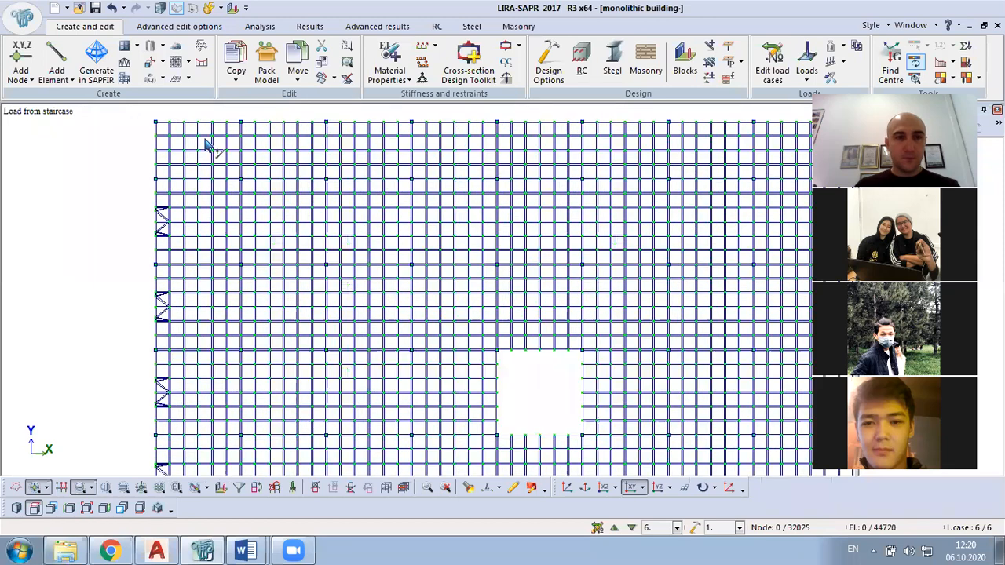
scroll(205, 145, "up", 1)
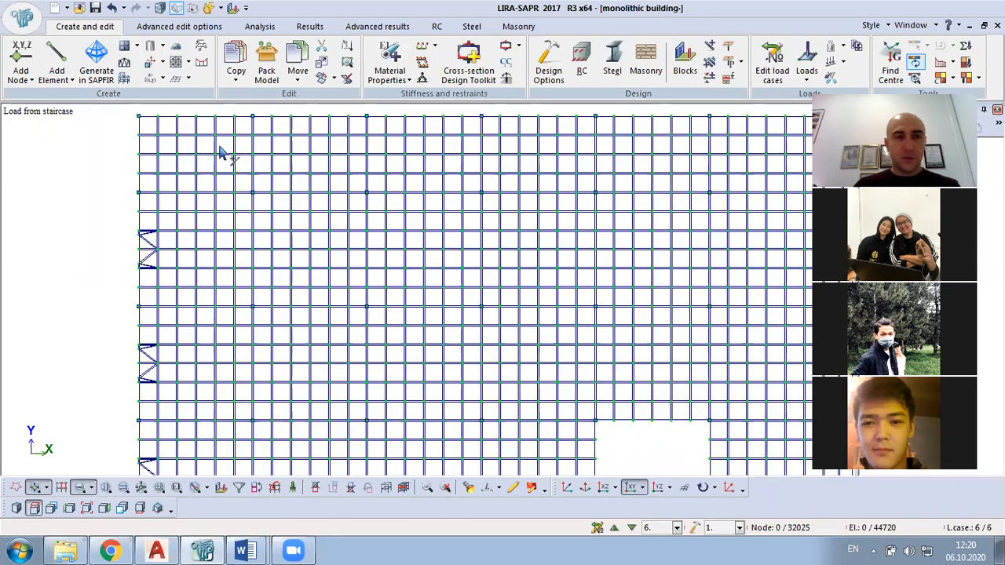
scroll(222, 153, "down", 3)
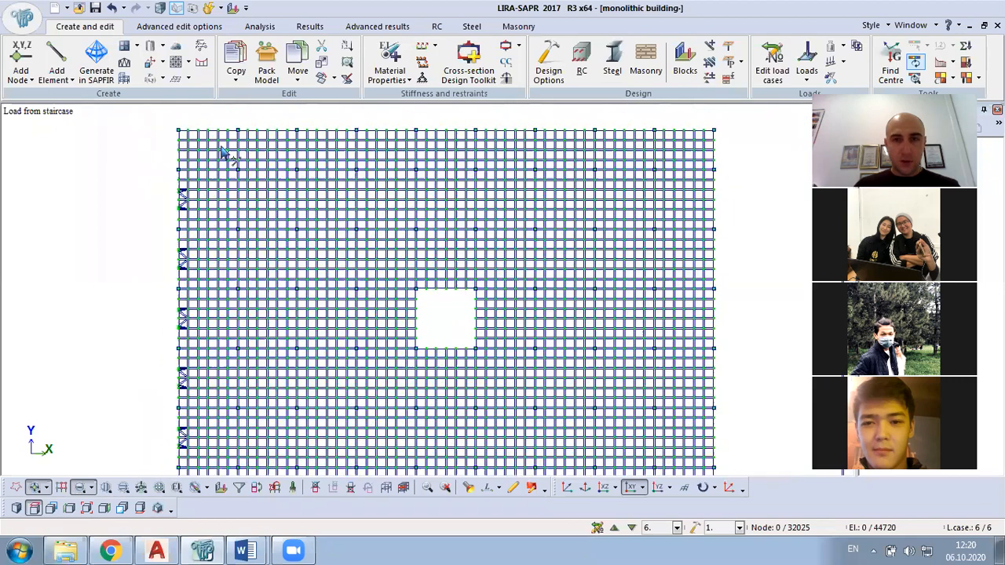
scroll(237, 173, "up", 1)
scroll(196, 198, "up", 2)
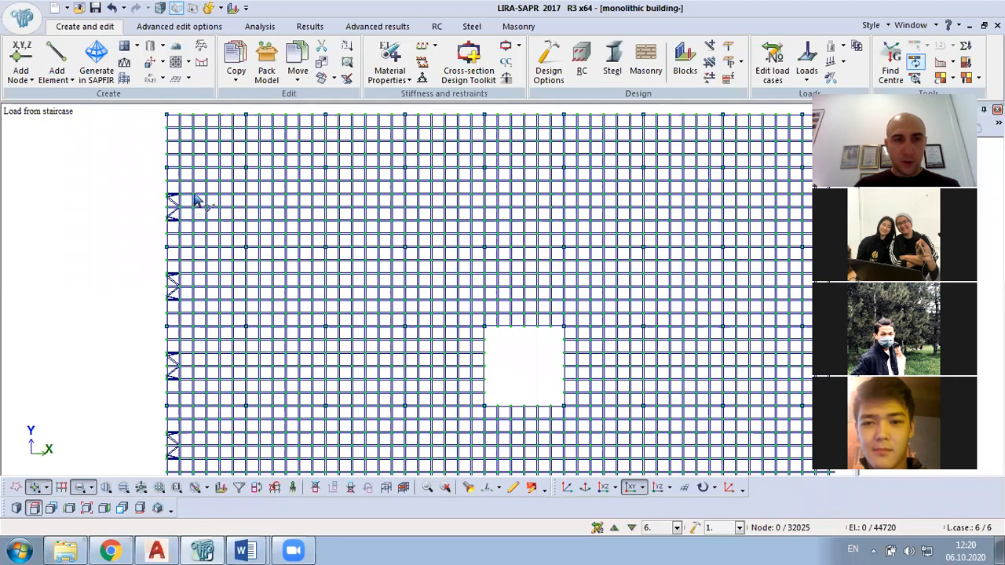
scroll(206, 191, "up", 1)
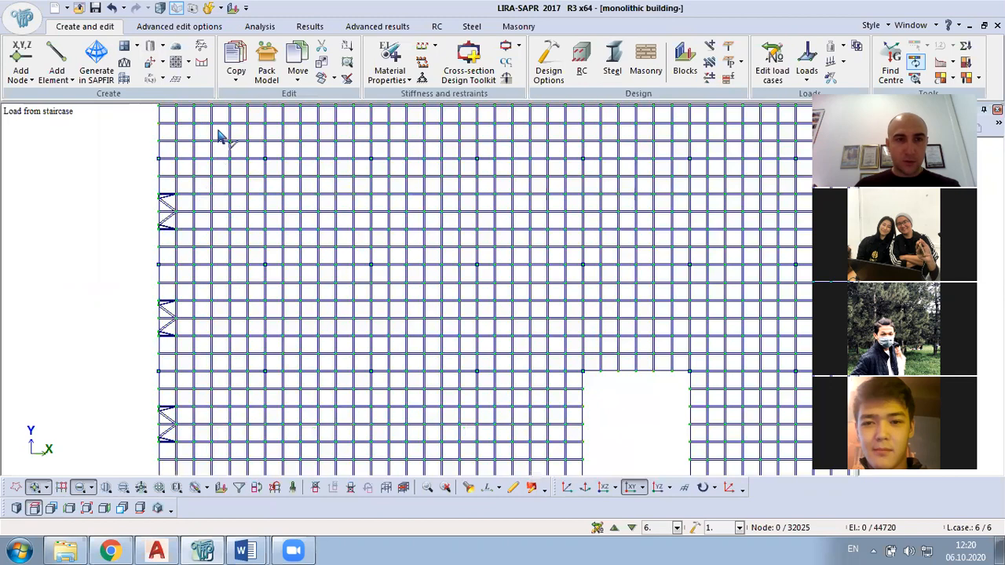
scroll(217, 170, "up", 2)
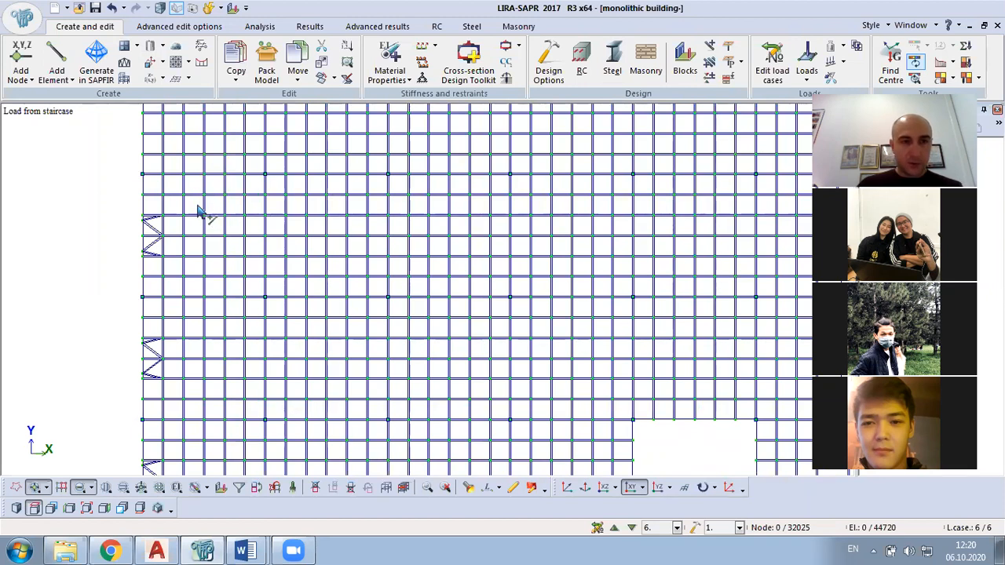
left_click_drag(199, 207, 251, 256)
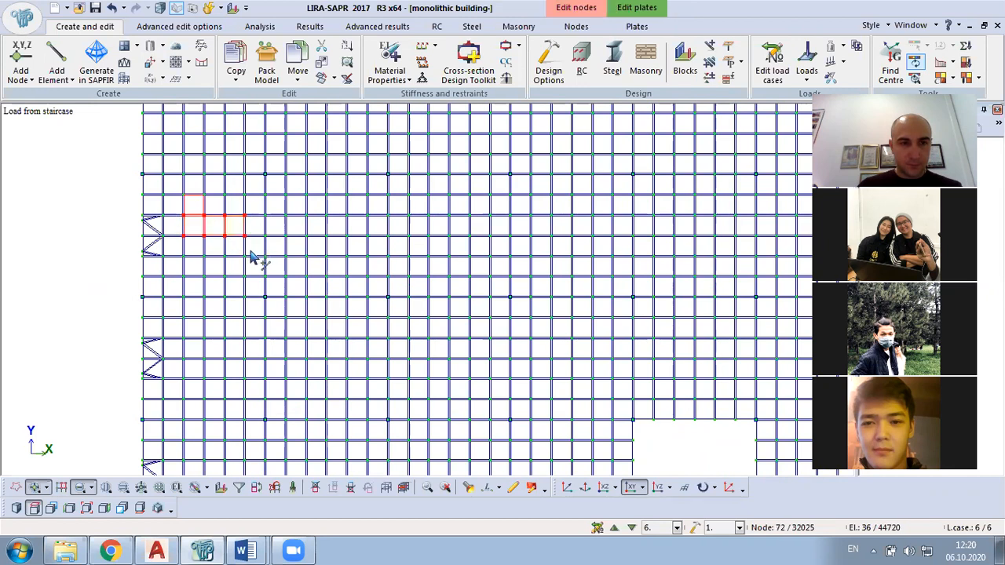
key("Delete")
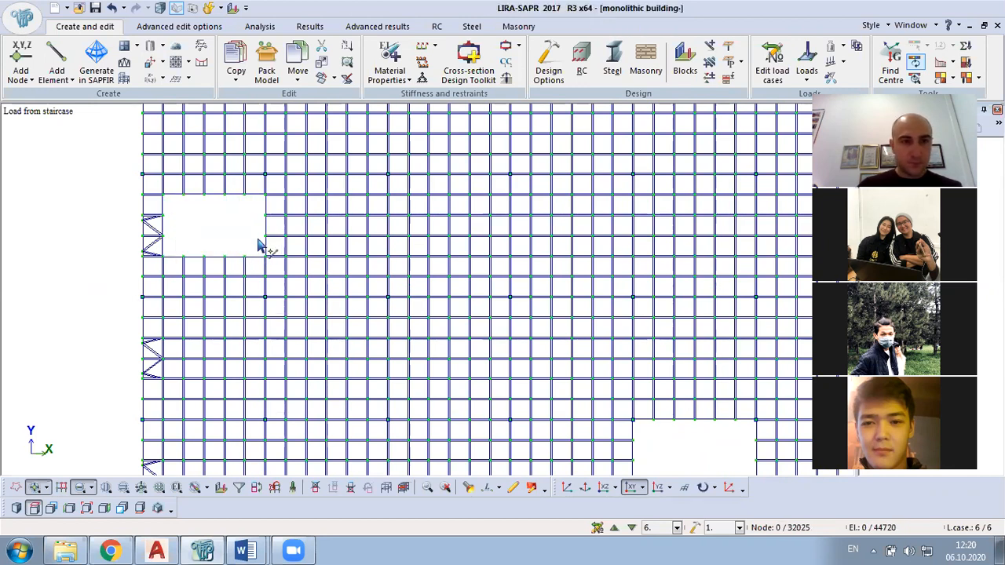
Undo the last node deletion and cut an opening four cells wide and three high near the plan's upper-left corner.
left_click(112, 9)
left_click_drag(171, 210, 245, 246)
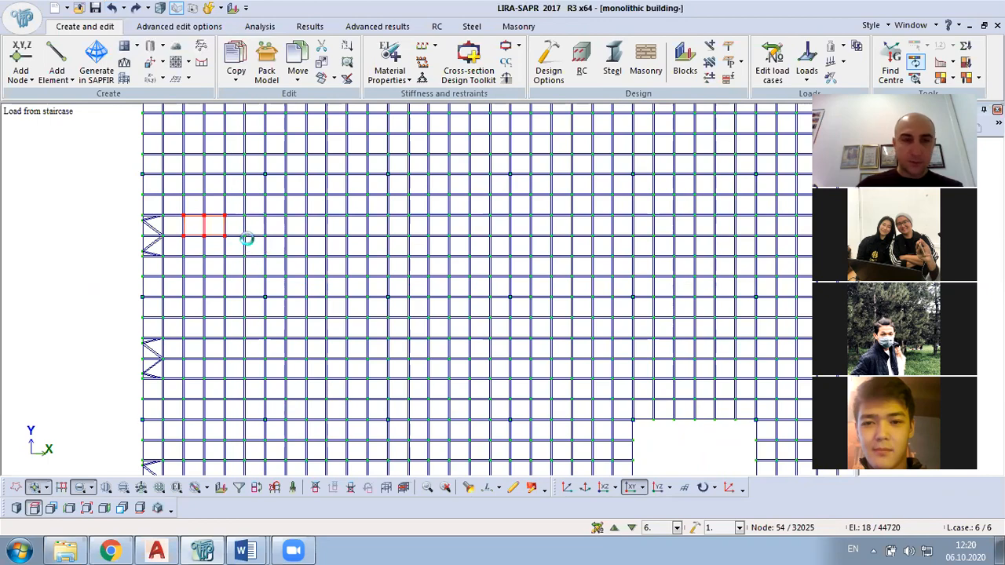
key("Delete")
scroll(348, 227, "down", 2)
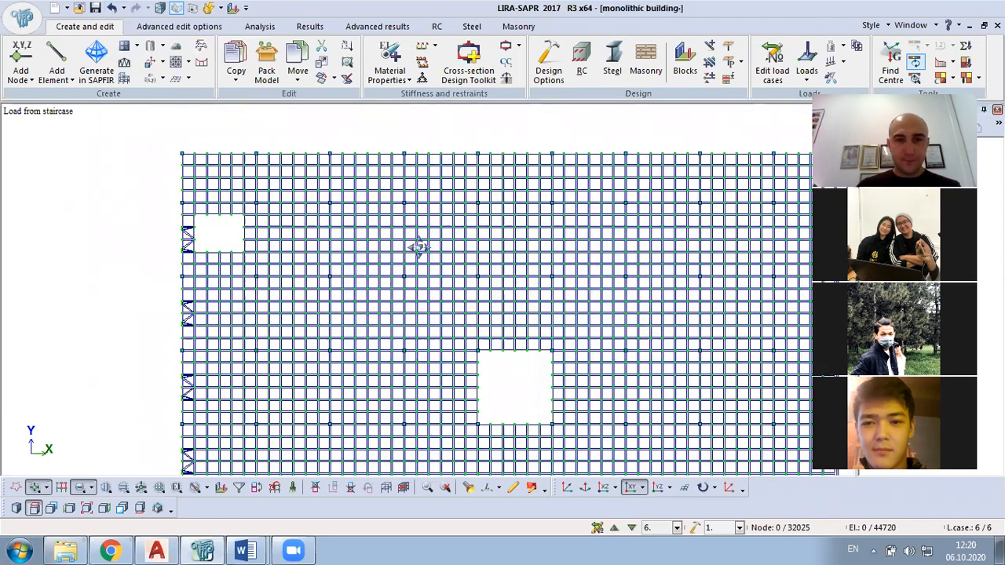
Delete the slab nodes near the plan's upper-right corner to cut an opening four cells wide and three high.
scroll(581, 228, "up", 3)
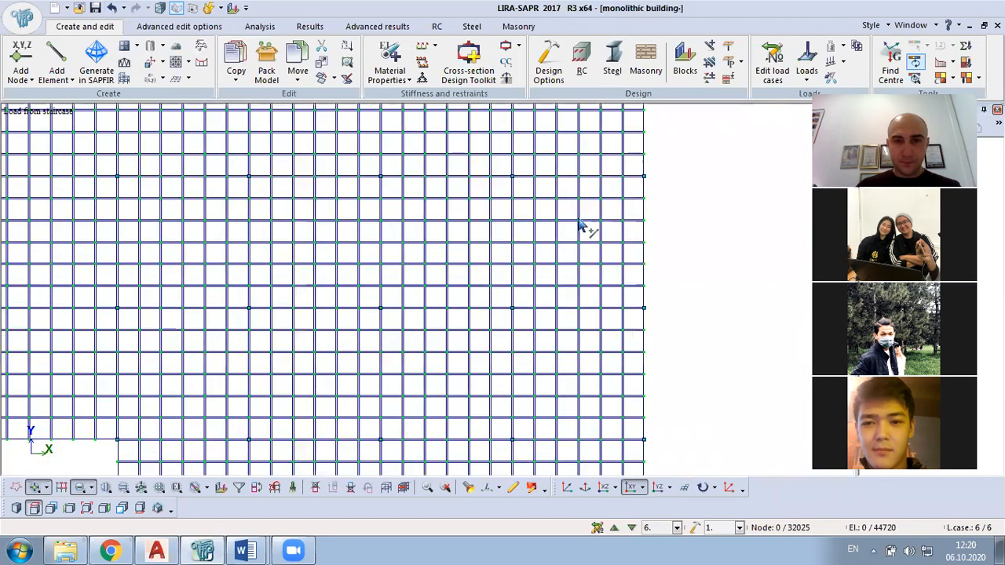
left_click_drag(556, 215, 609, 247)
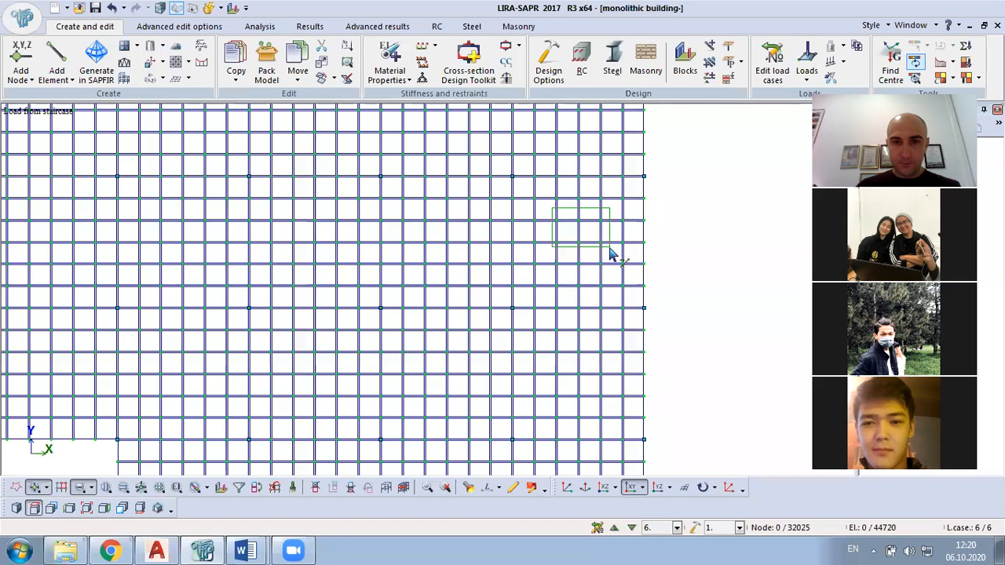
left_click_drag(611, 253, 605, 256)
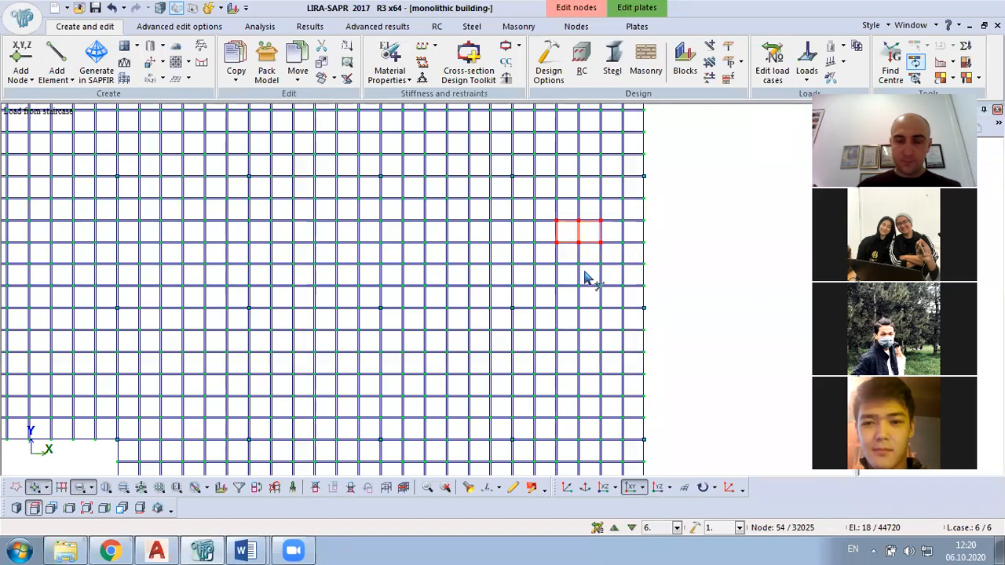
key("Delete")
scroll(585, 279, "down", 5)
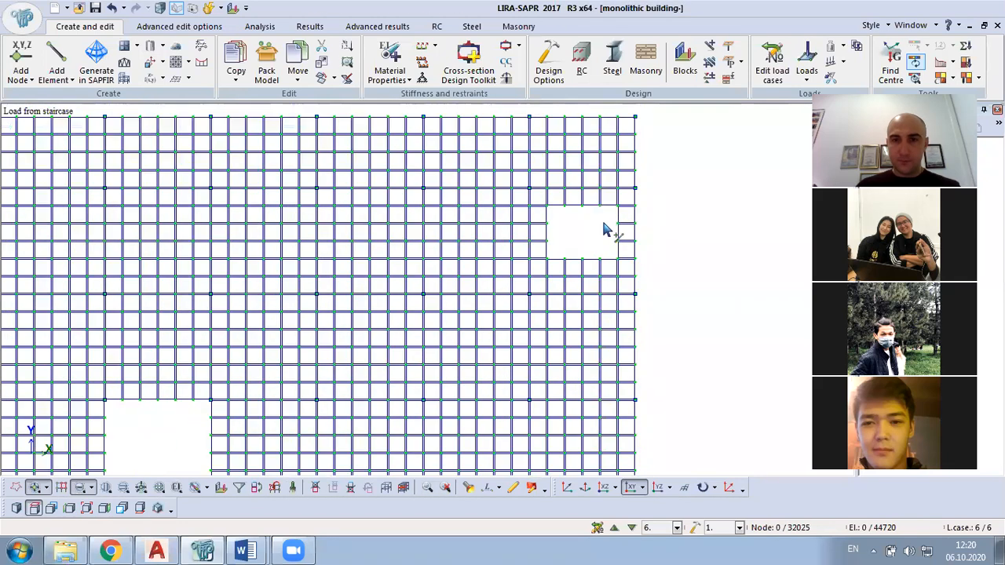
scroll(579, 291, "down", 1)
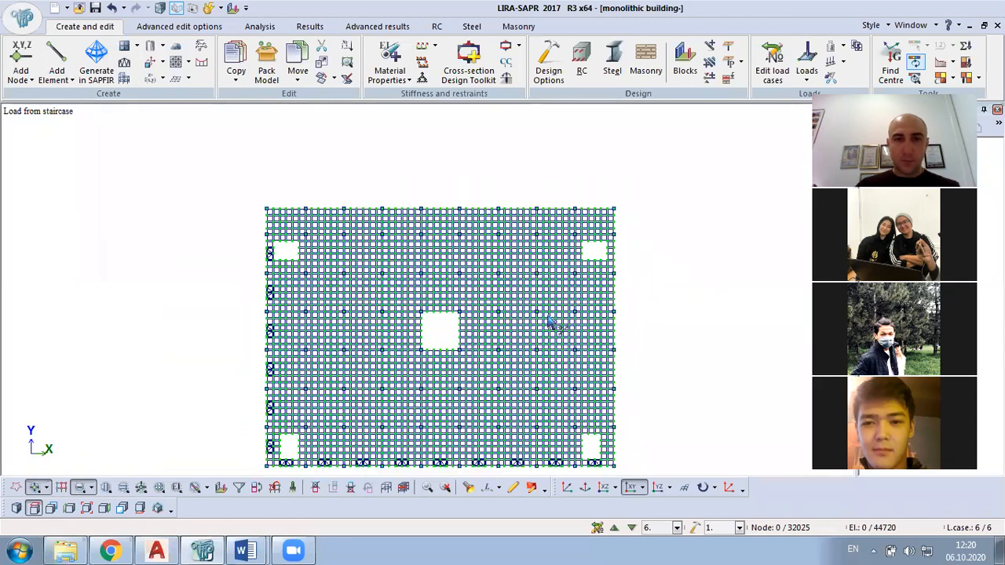
Select the inner nodes along the upper and lower edges of the lower-left staircase opening.
scroll(404, 417, "up", 2)
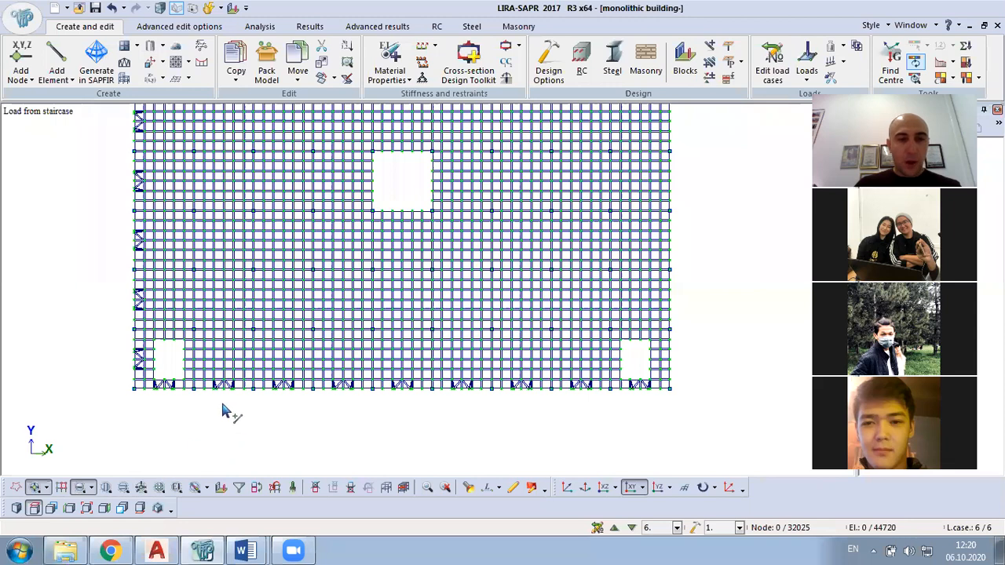
scroll(173, 340, "up", 1)
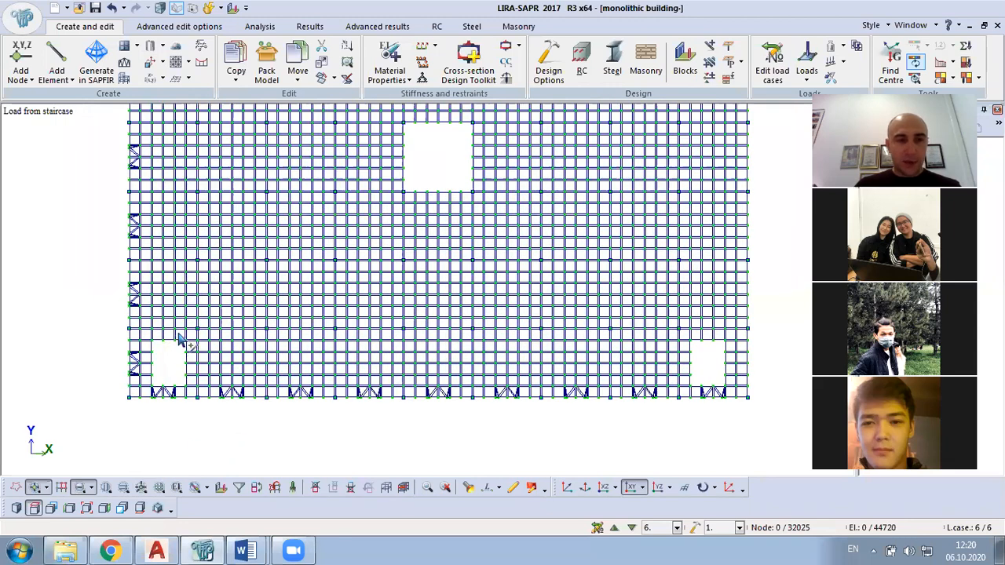
scroll(179, 336, "up", 2)
left_click_drag(182, 338, 151, 354)
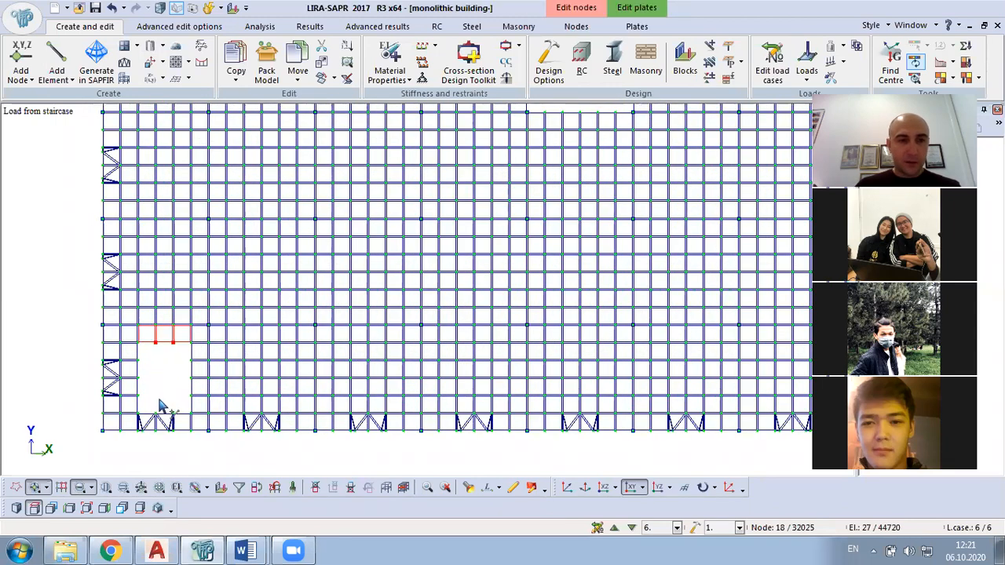
left_click_drag(179, 408, 146, 433)
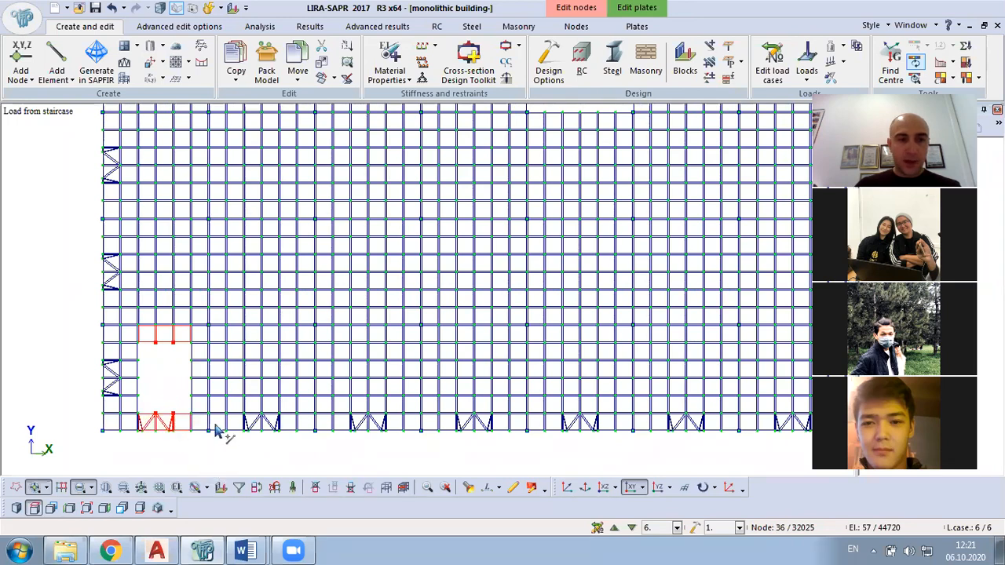
Add the inner nodes along the upper and lower edges of the lower-right staircase opening to the selection.
scroll(213, 427, "down", 2)
scroll(664, 400, "up", 2)
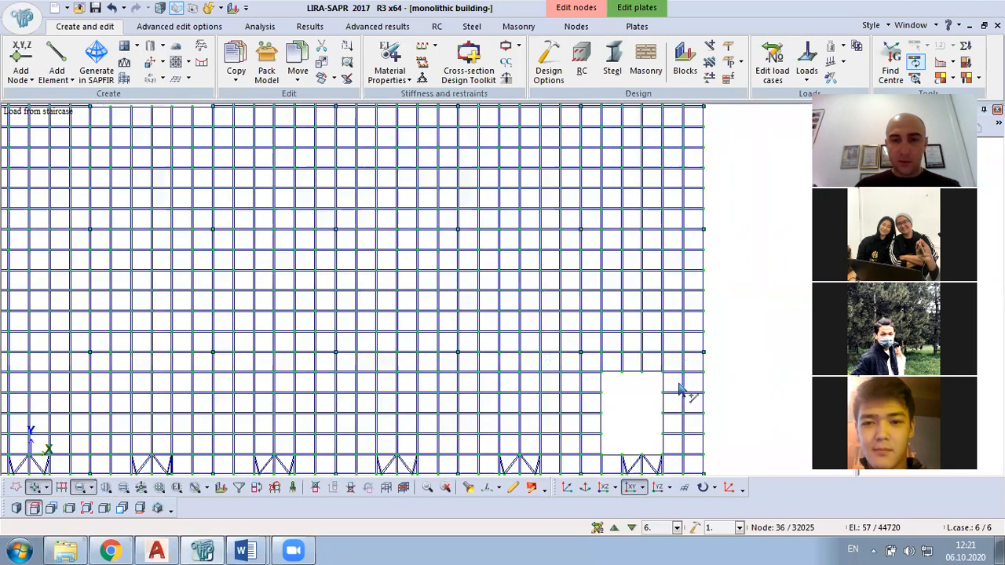
left_click_drag(651, 359, 619, 394)
left_click_drag(645, 444, 614, 459)
Add the nodes along all four edges of the central opening to the selection, leaving out its corner nodes.
middle_click_drag(362, 287, 495, 416)
middle_click_drag(355, 217, 409, 324)
scroll(373, 216, "down", 1)
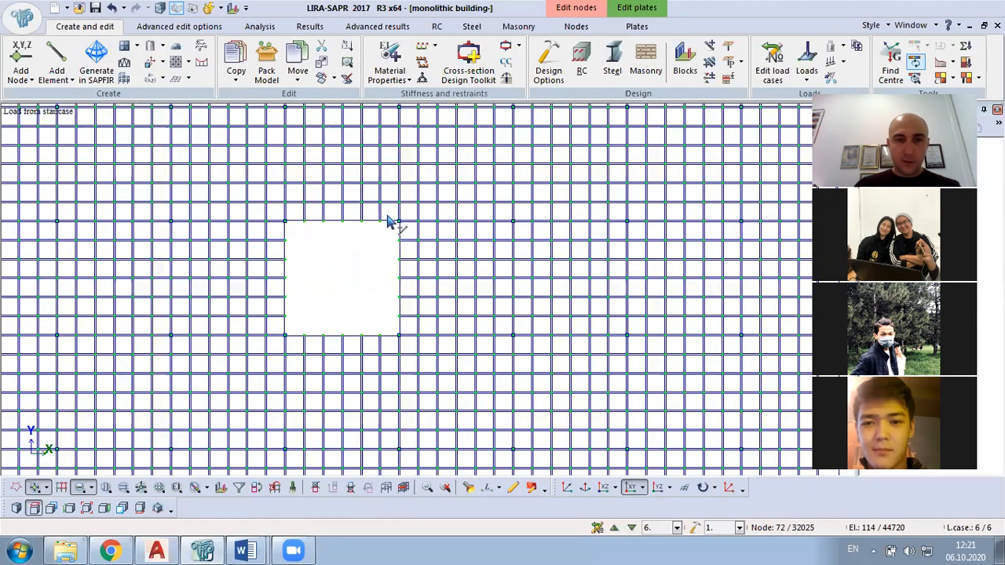
left_click_drag(290, 241, 274, 339)
left_click_drag(388, 331, 287, 350)
left_click_drag(411, 234, 385, 330)
scroll(385, 338, "down", 1)
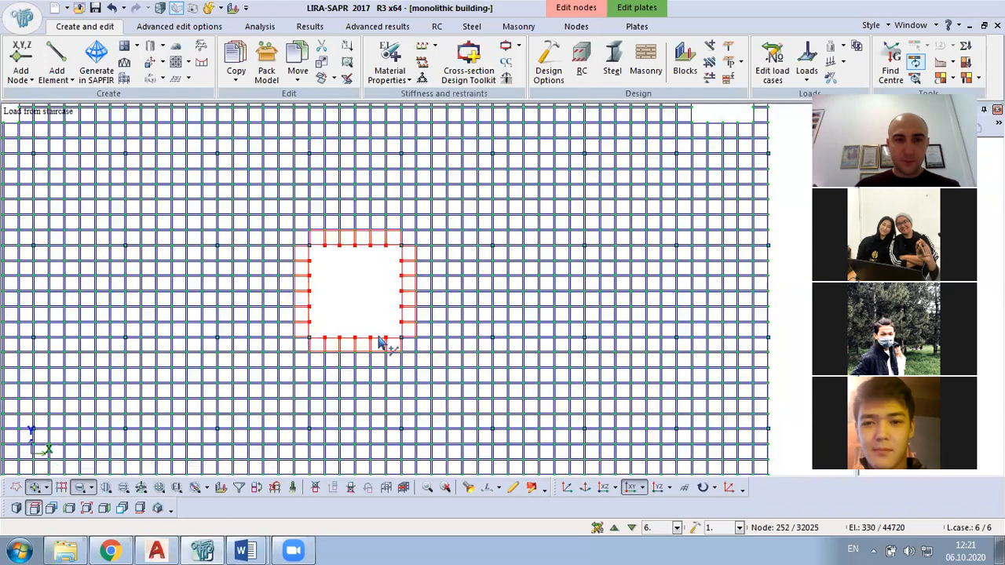
Add the inner nodes along the upper and lower edges of the upper-left staircase opening to the selection.
scroll(177, 270, "down", 2)
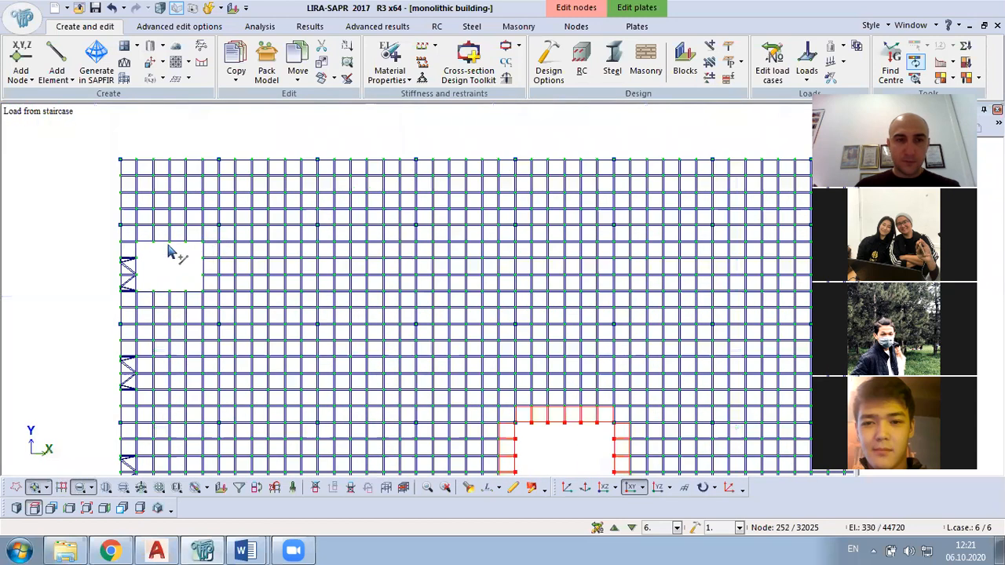
scroll(149, 261, "up", 4)
left_click_drag(196, 289, 141, 312)
scroll(171, 316, "down", 1)
scroll(176, 307, "down", 2)
middle_click_drag(704, 299, 346, 284)
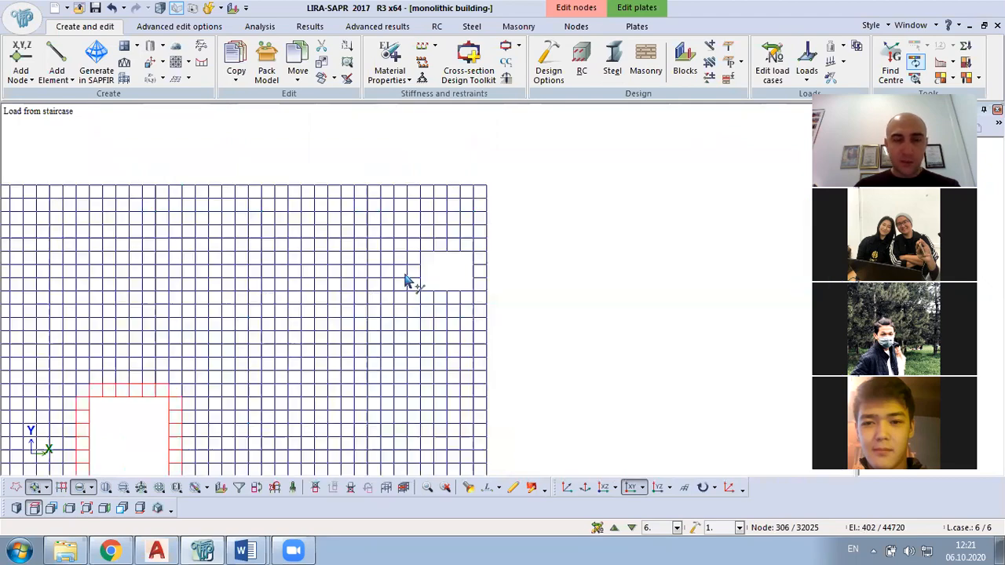